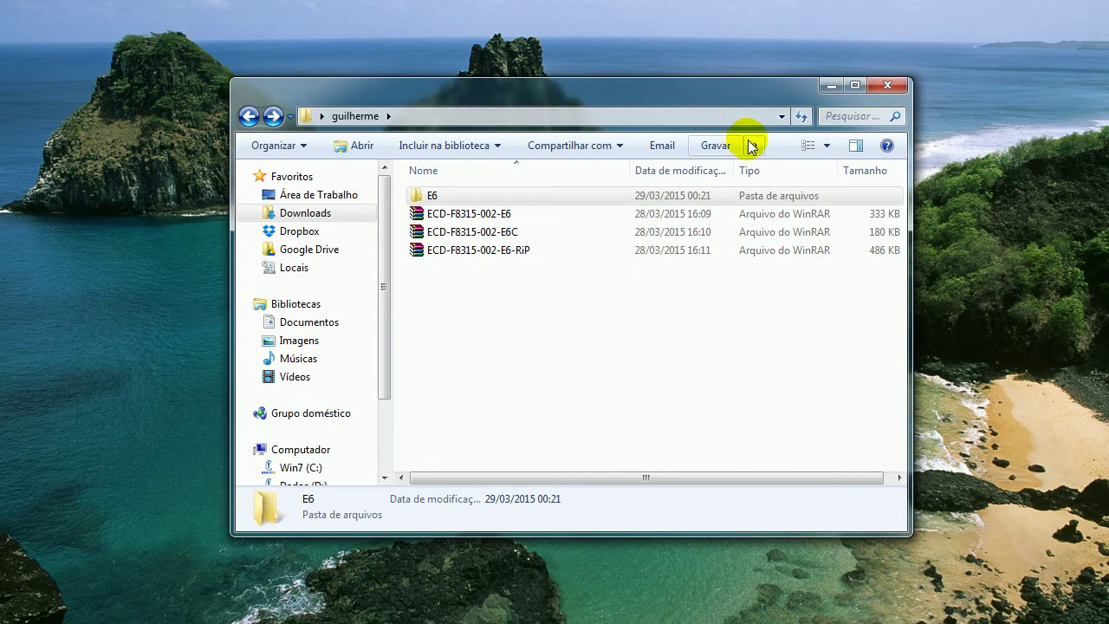
- Create a folder named E6C and move the ECD-F8315-002-E6C archive into it
left_click(751, 145)
left_click(681, 354)
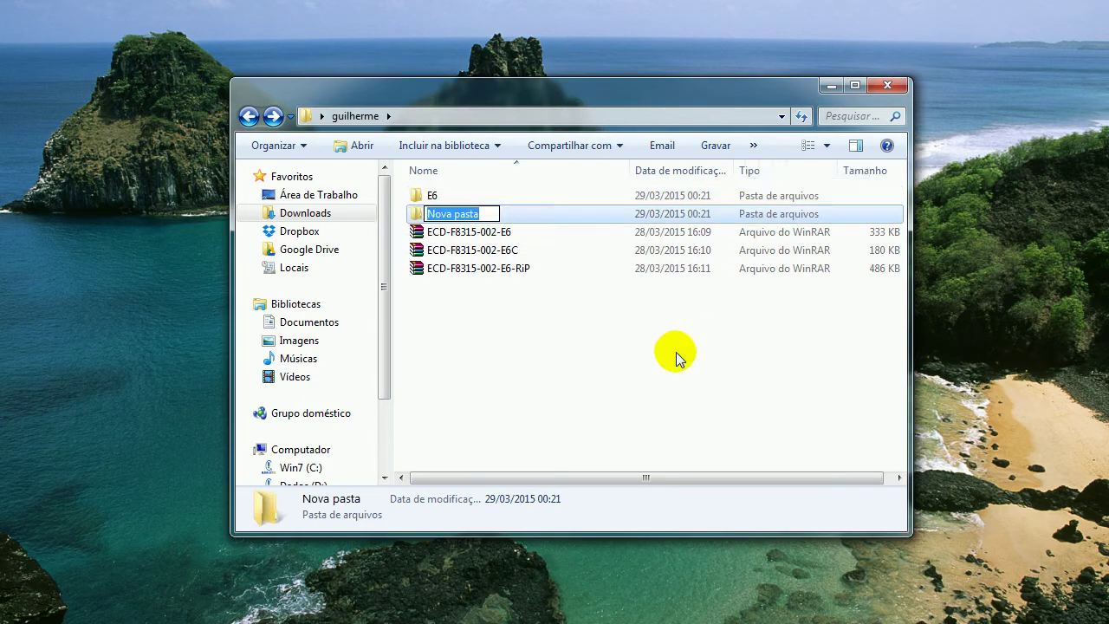
type("E6C")
key("Return")
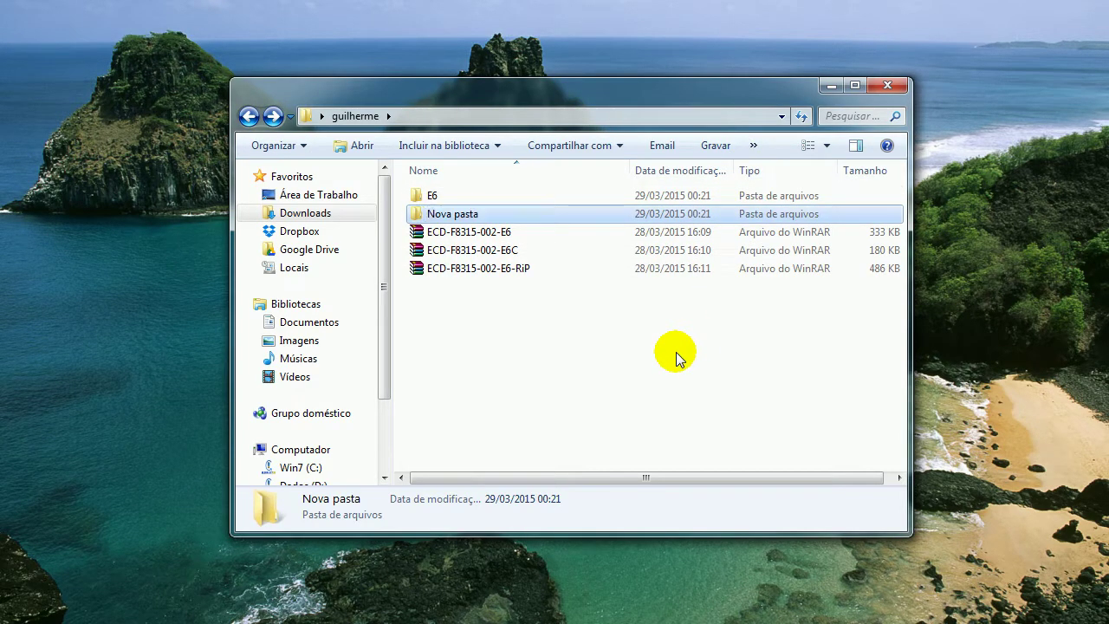
left_click_drag(482, 241, 478, 213)
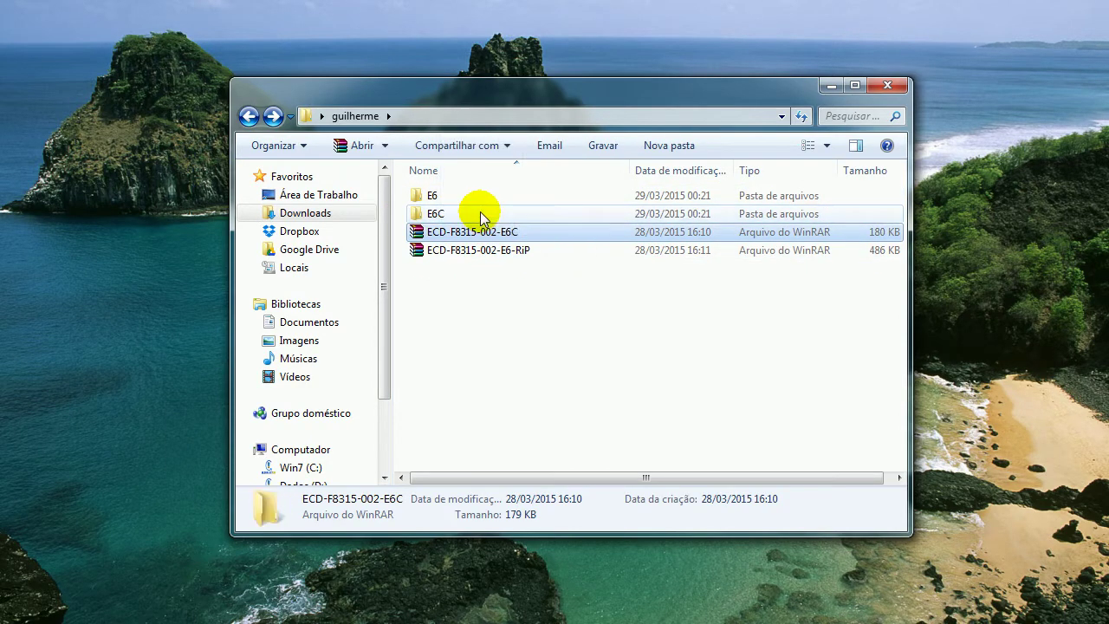
- Extract the ECD-F8315-002-E6C archive inside the E6C folder and delete the archive
double_click(477, 213)
right_click(476, 202)
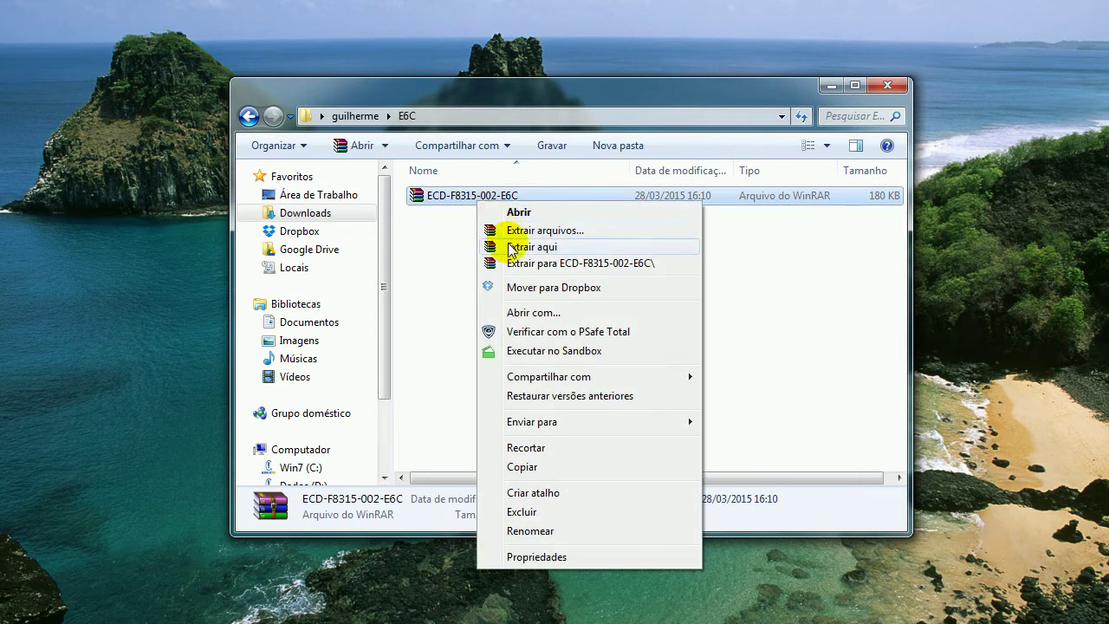
left_click(509, 244)
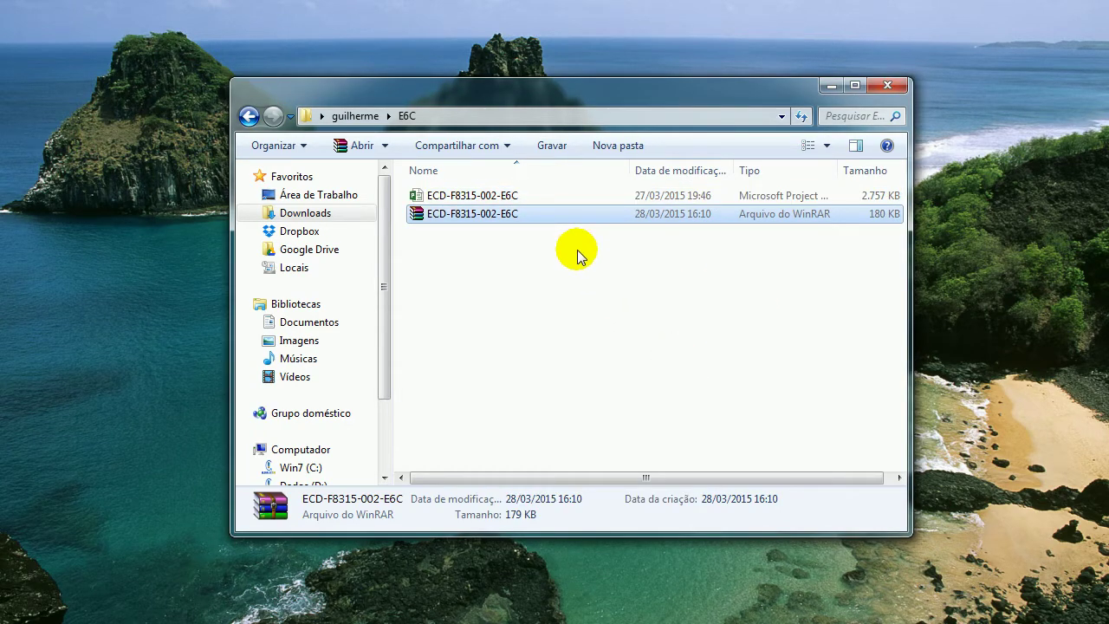
key("Delete")
left_click(631, 422)
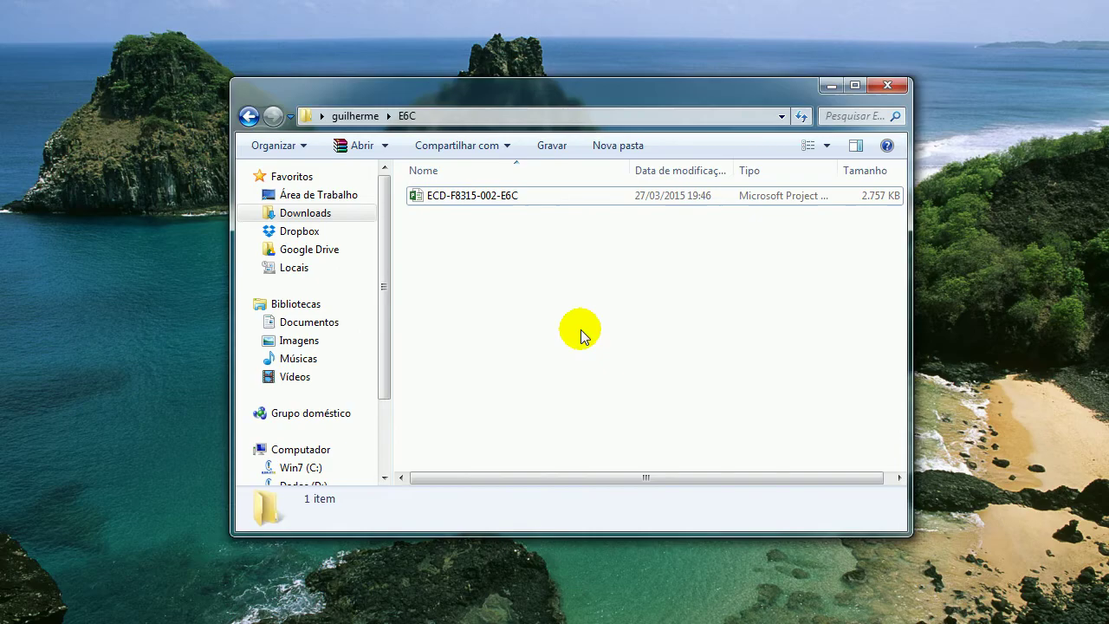
- Open the extracted ECD-F8315-002-E6C project in Microsoft Project and re-establish its links
double_click(468, 199)
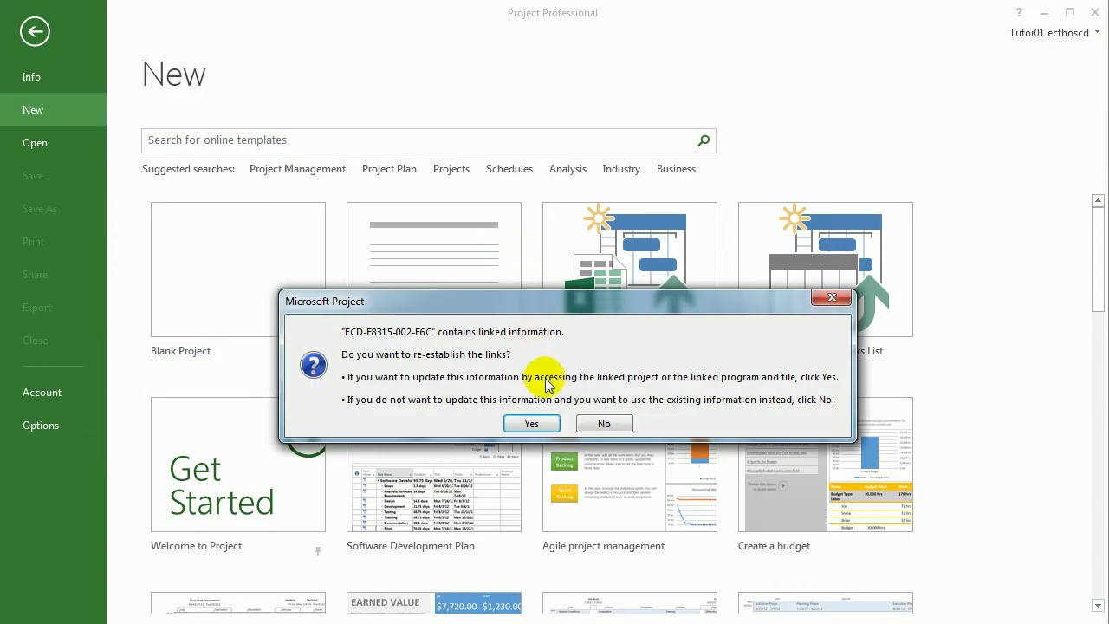
left_click(532, 424)
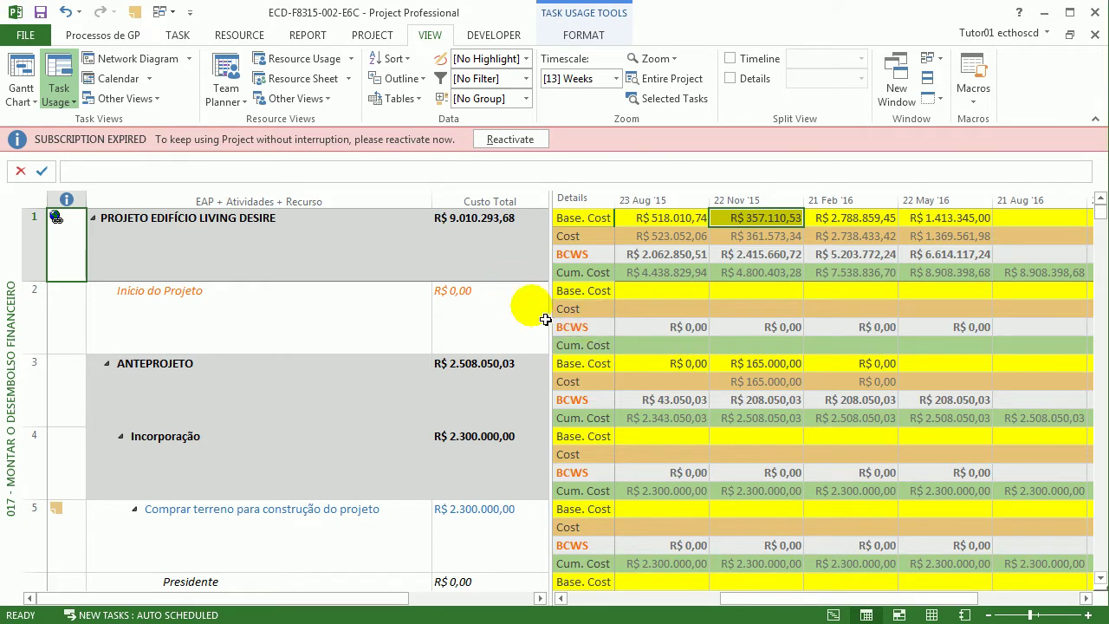
- Compare the project summary's BCWS and cumulative cost for the periods from 22 Feb '15 to 22 May '16
left_click(671, 256)
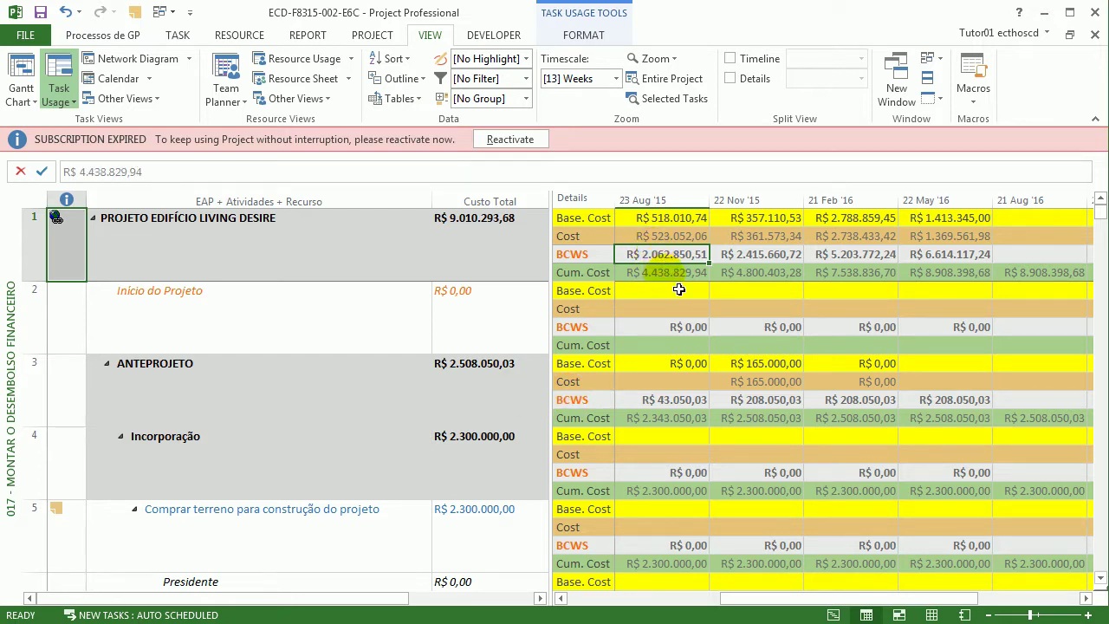
left_click(677, 276)
left_click_drag(667, 254, 959, 279)
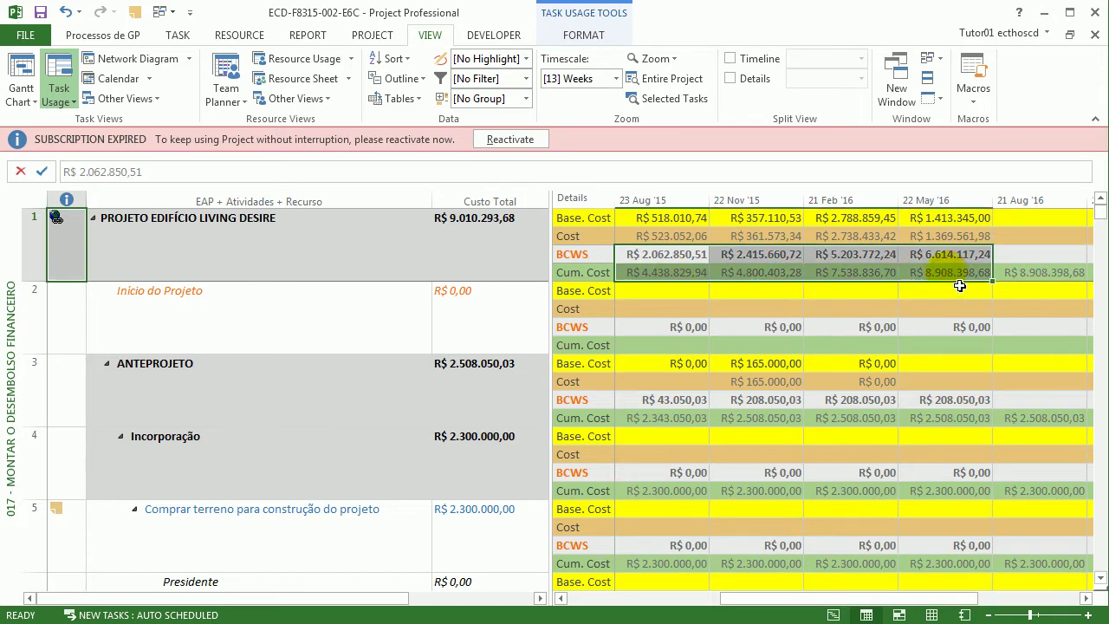
left_click(560, 598)
left_click(560, 598)
left_click(560, 598)
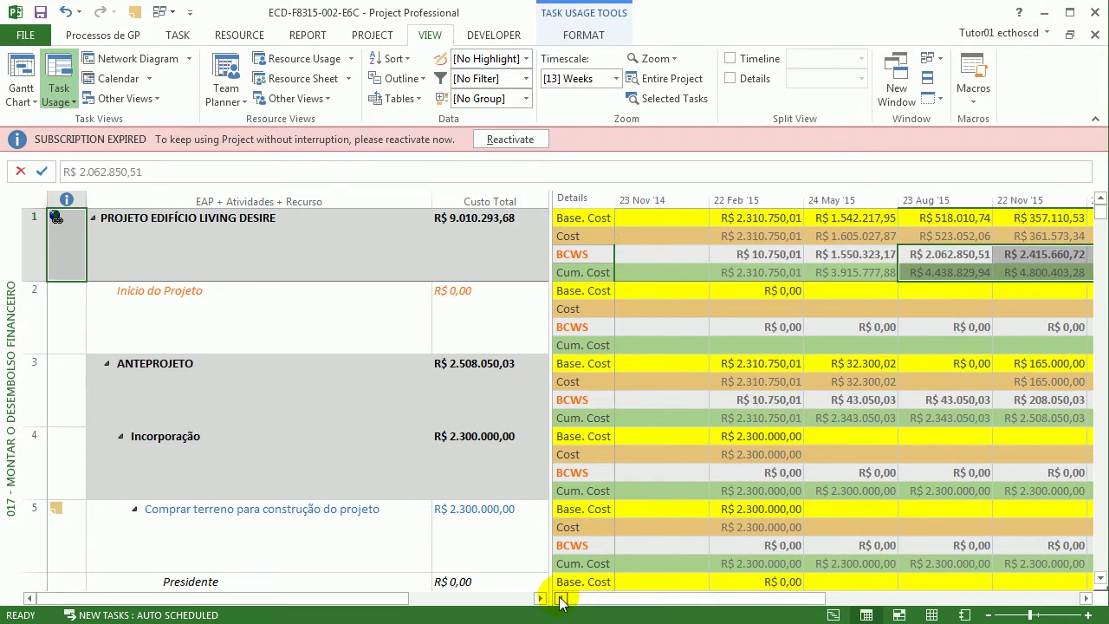
left_click(796, 257)
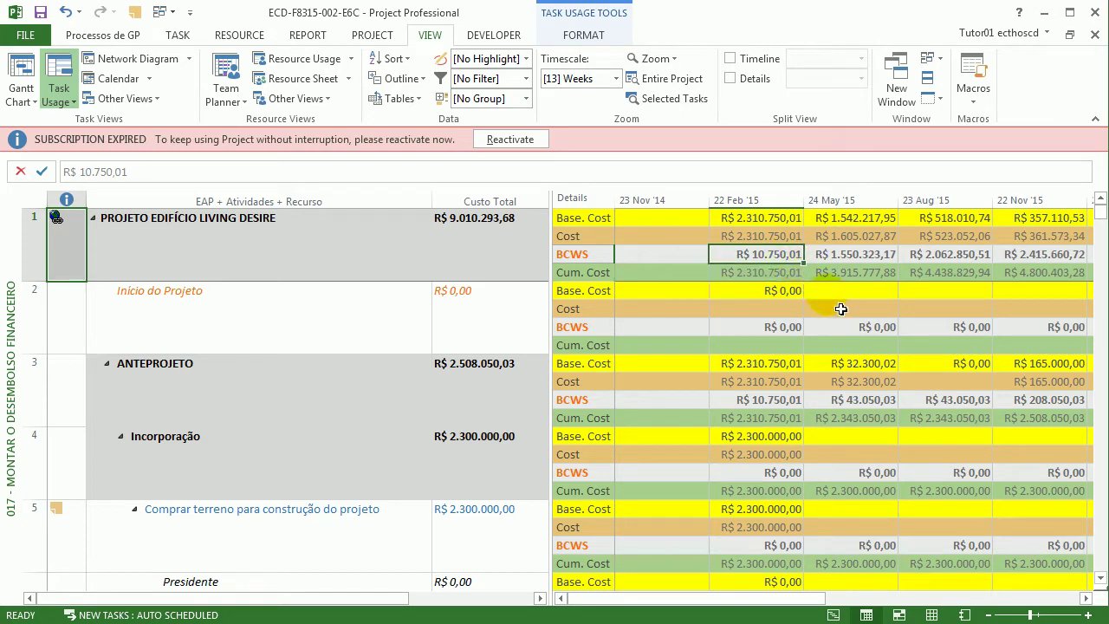
left_click(779, 274)
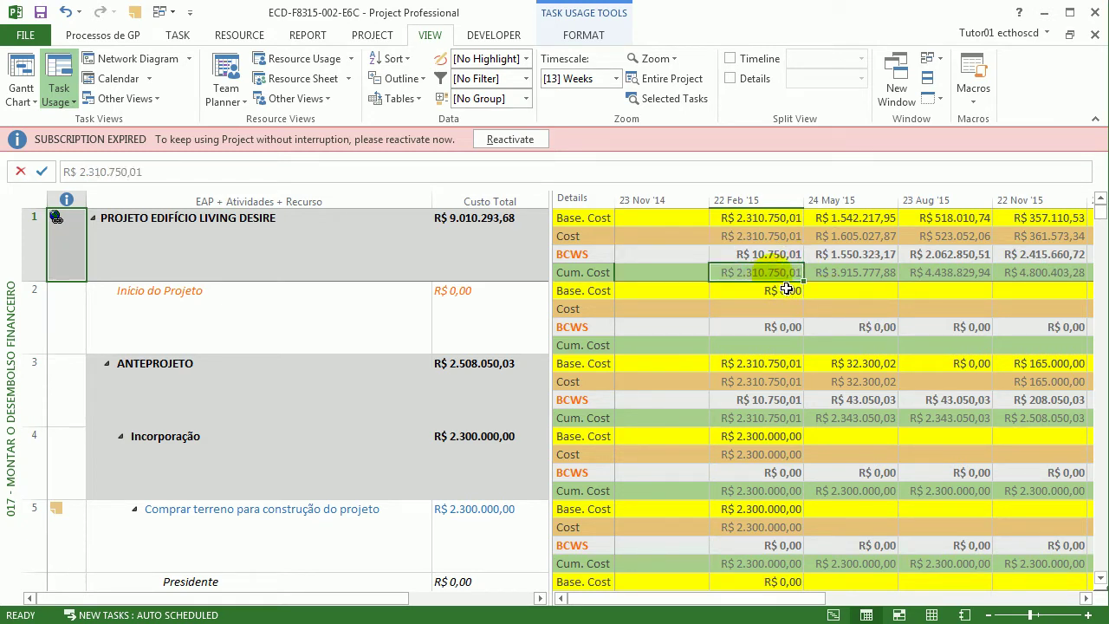
left_click(753, 253)
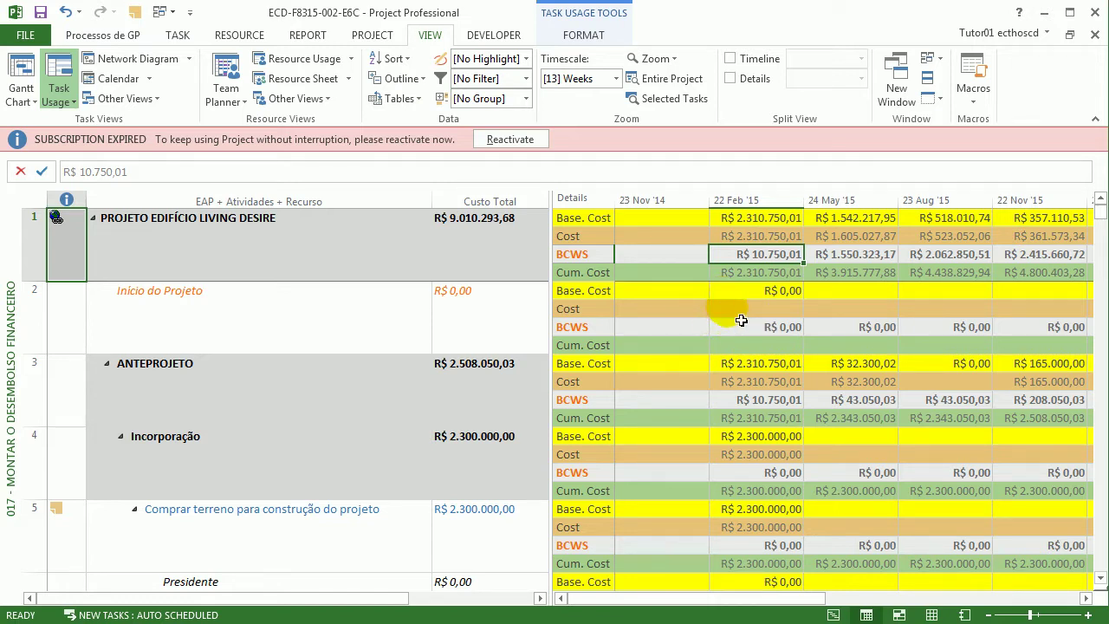
left_click(754, 274)
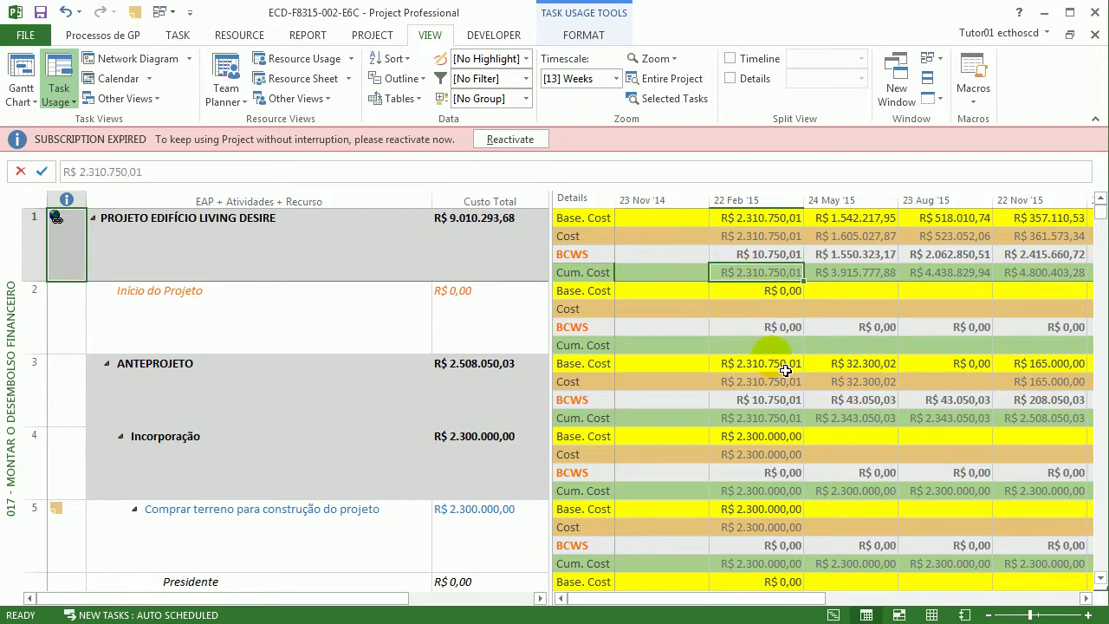
left_click(745, 261)
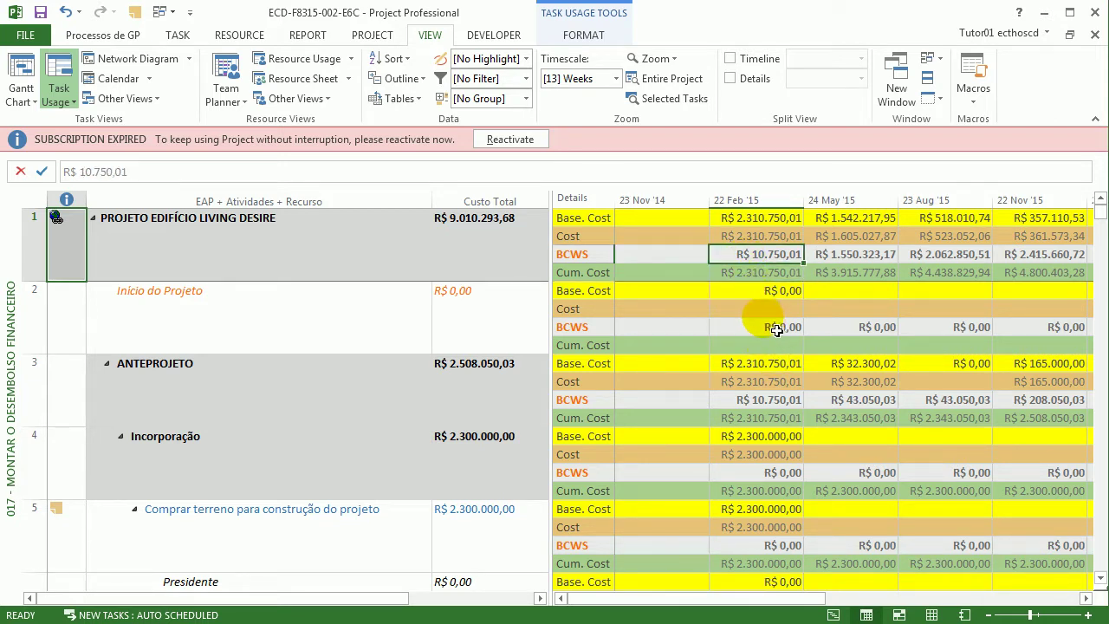
- Switch to the 008A - Alteração da Lista de Recursos view
right_click(19, 218)
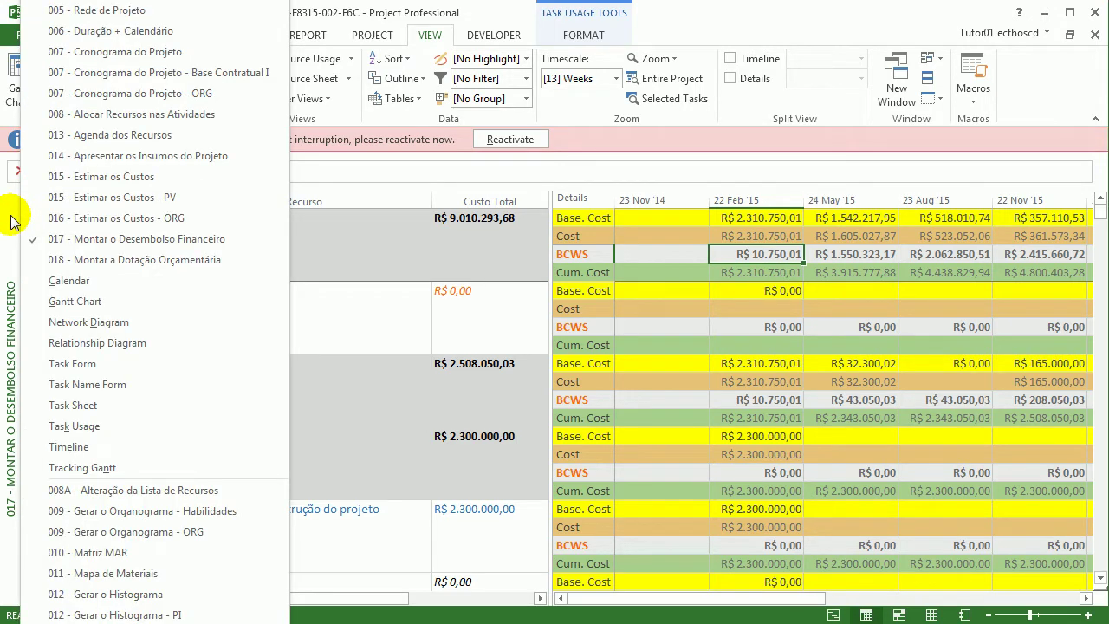
key("Escape")
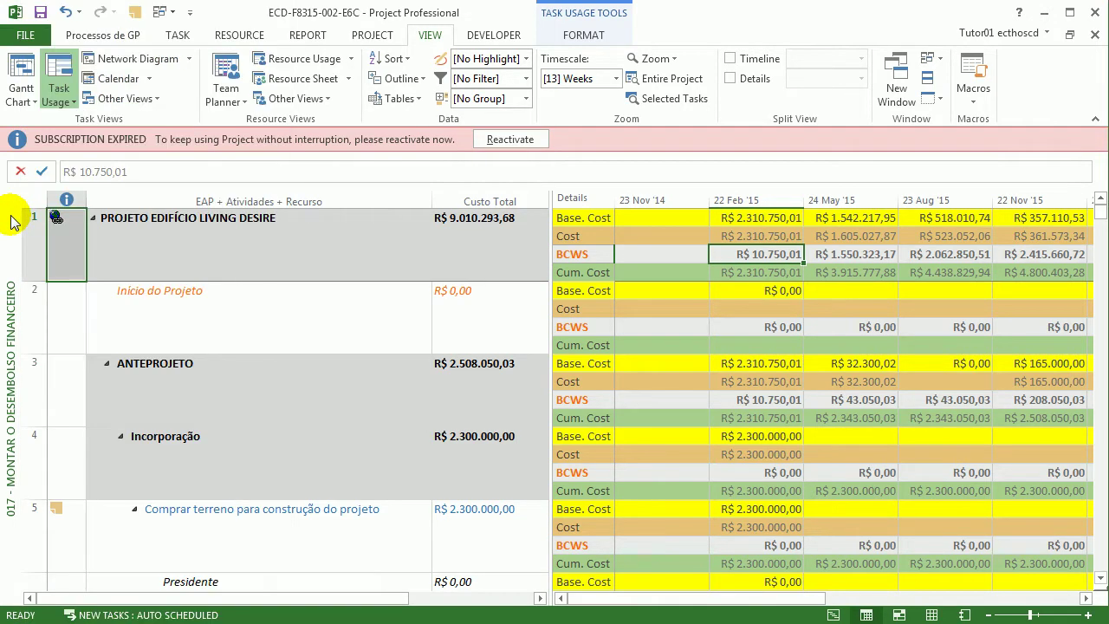
right_click(10, 221)
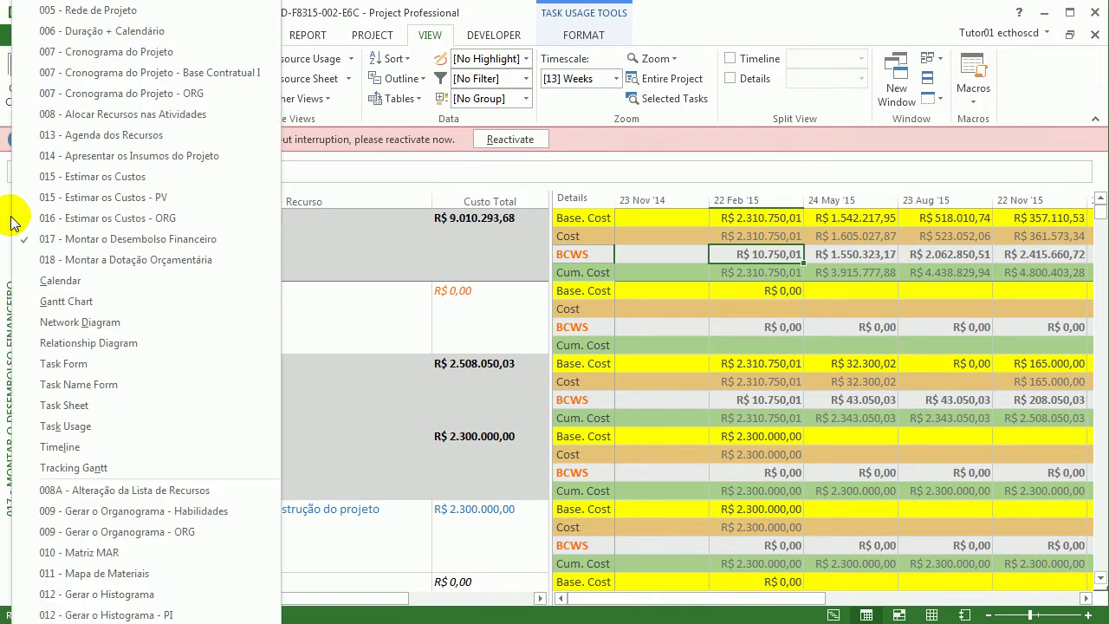
left_click(236, 495)
- Add a resource named Dinheiro at the end of the resource list with the type Material
scroll(257, 468, "down", 6)
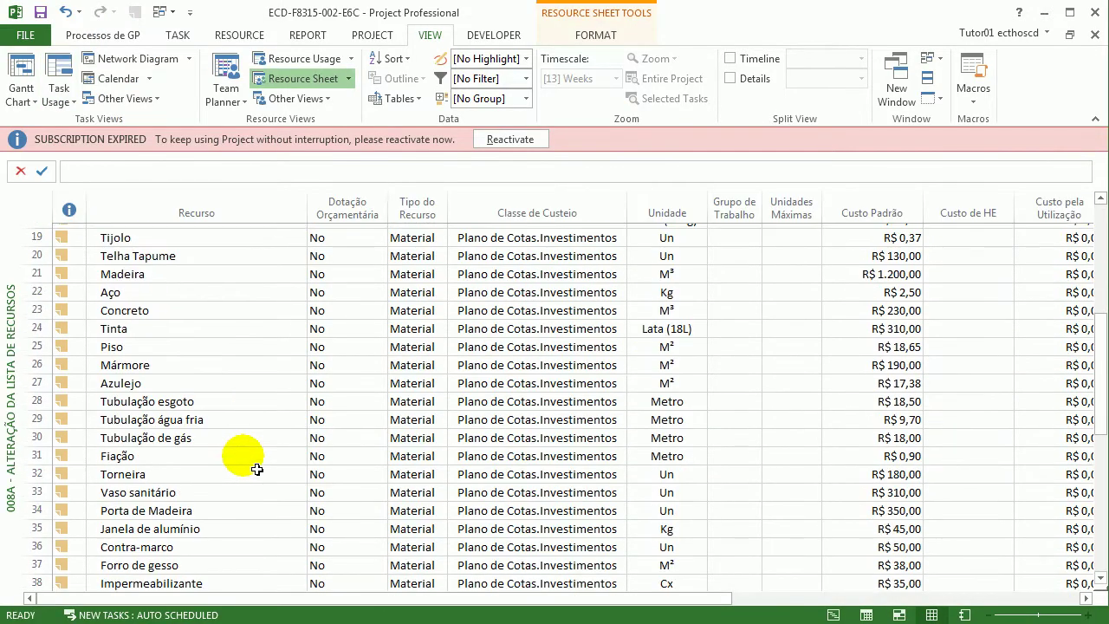
scroll(257, 469, "down", 13)
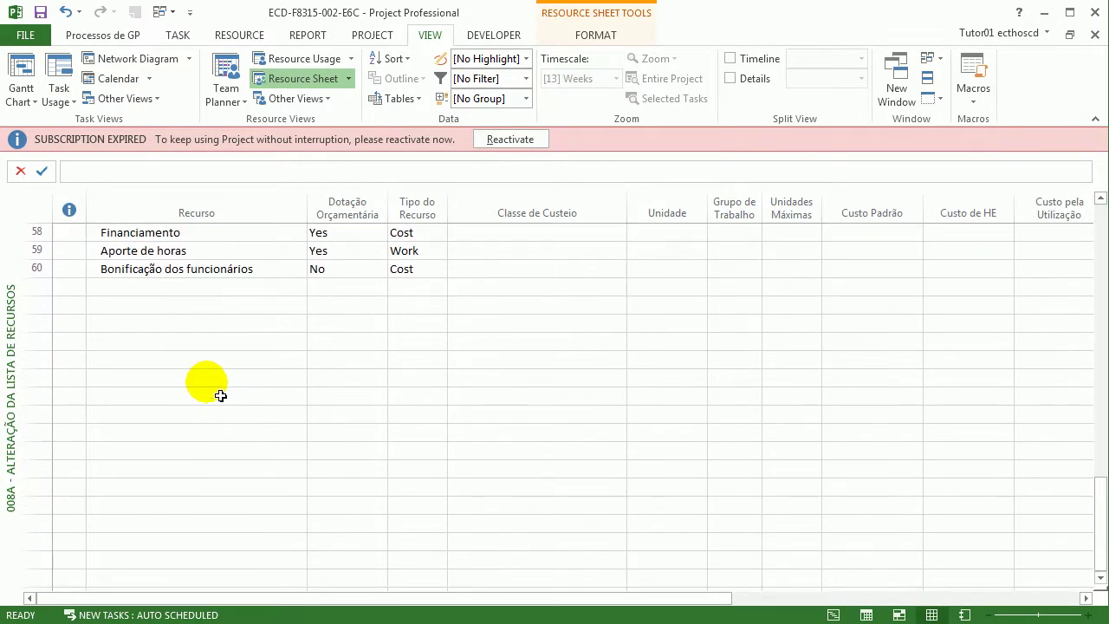
scroll(221, 396, "up", 1)
left_click(225, 344)
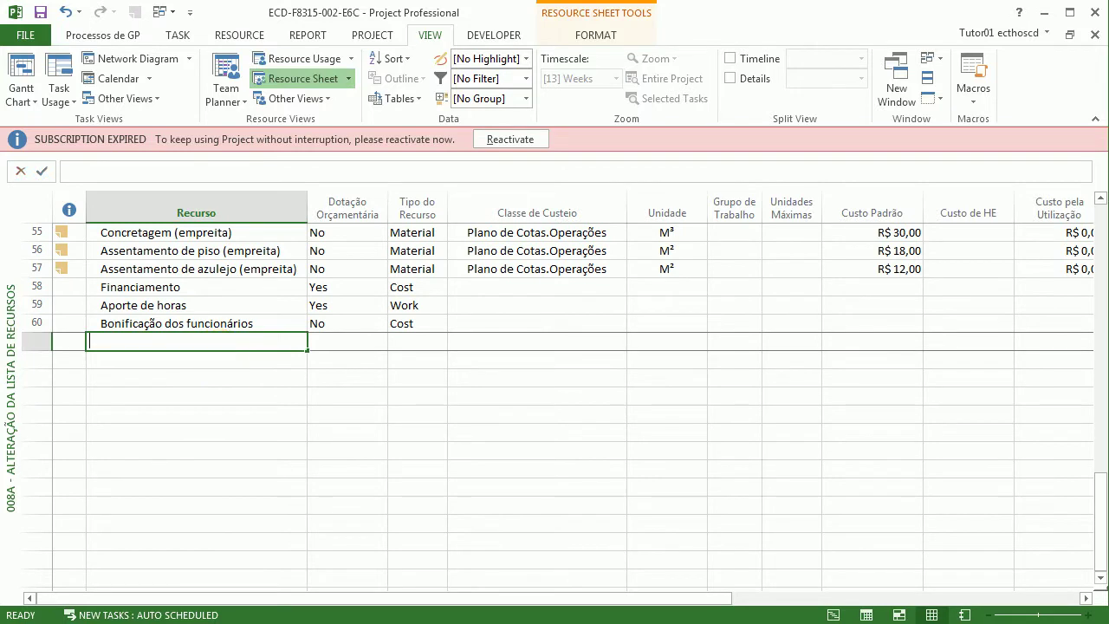
type("dINEH")
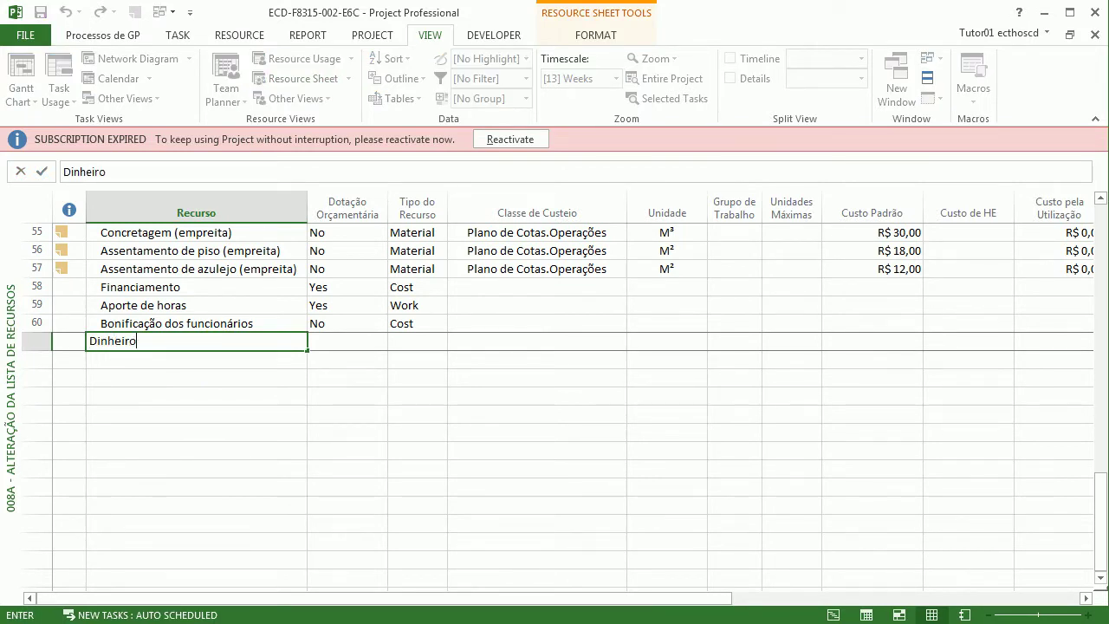
key("Tab")
key("Tab")
type("m")
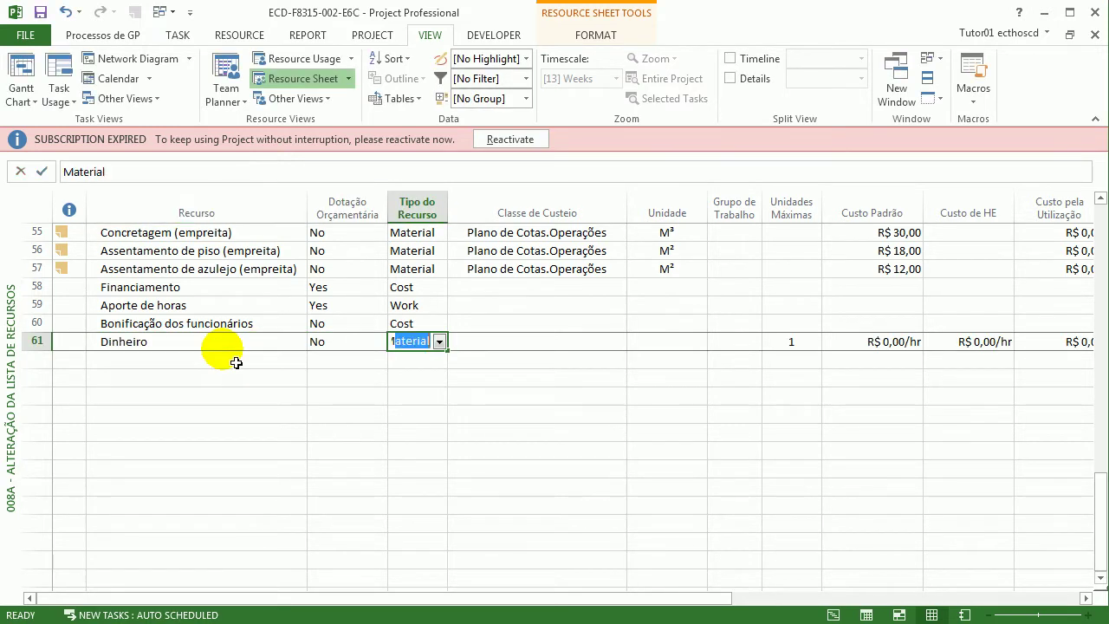
- Set the standard cost (Custo Padrão) of the Dinheiro resource to R$ 1,00
key("Tab")
key("Tab")
key("Tab")
key("Tab")
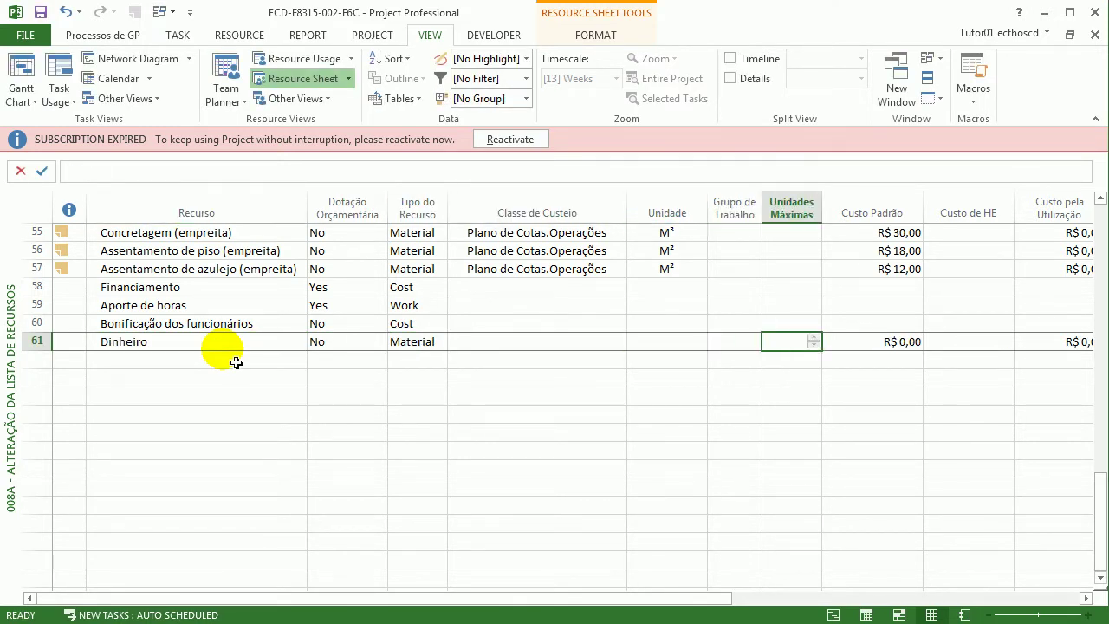
type("1")
key("Return")
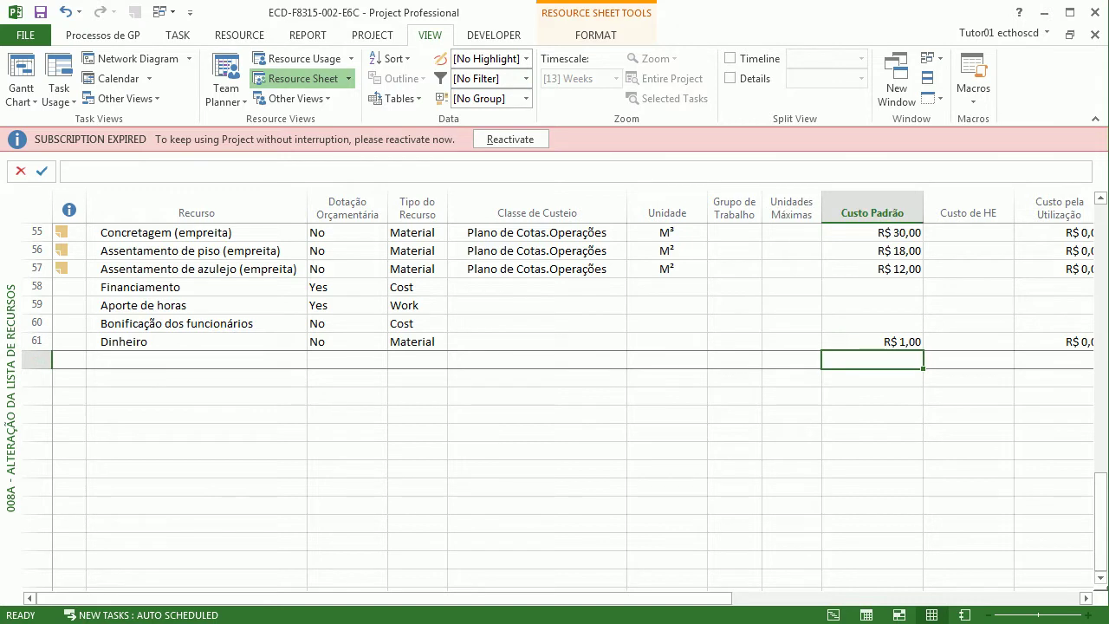
left_click(905, 343)
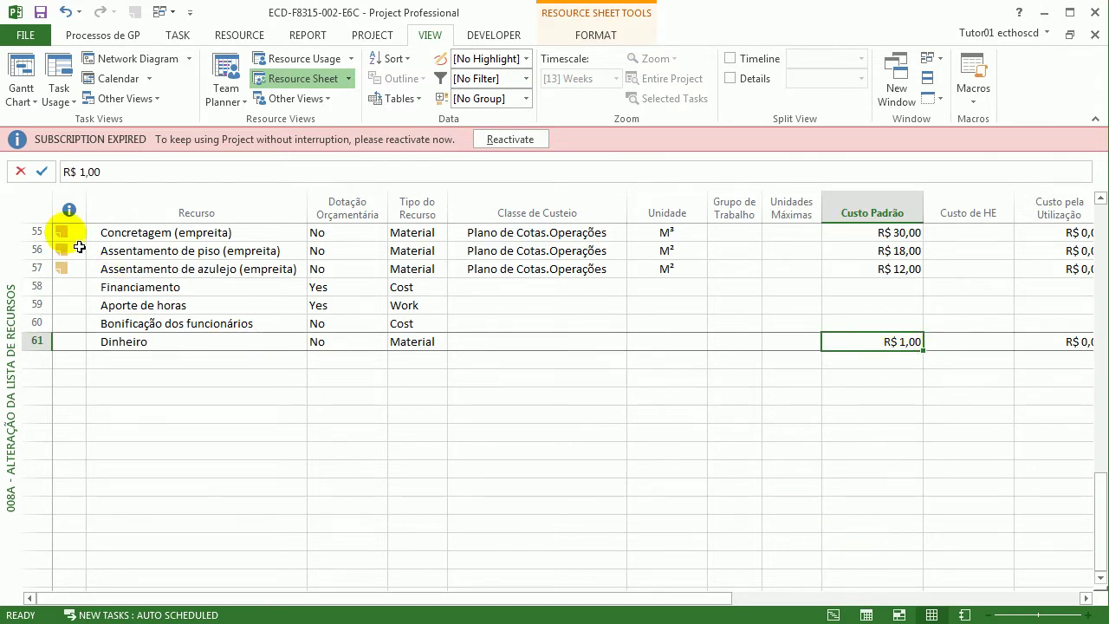
- Switch to the 008 - Alocar Recursos nas Atividades view
right_click(23, 226)
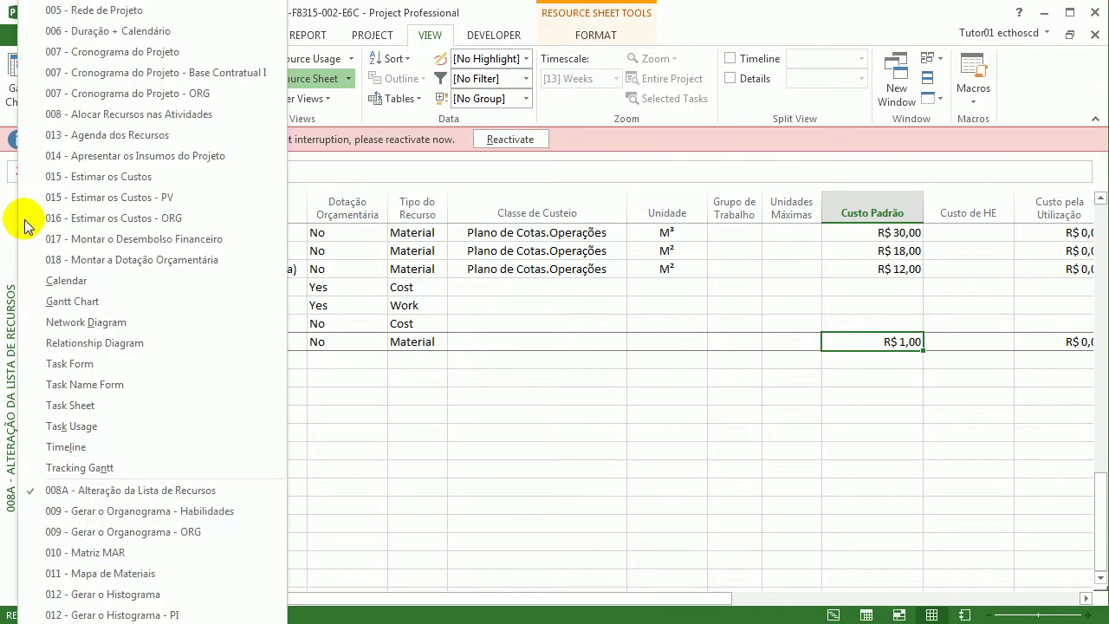
left_click(181, 116)
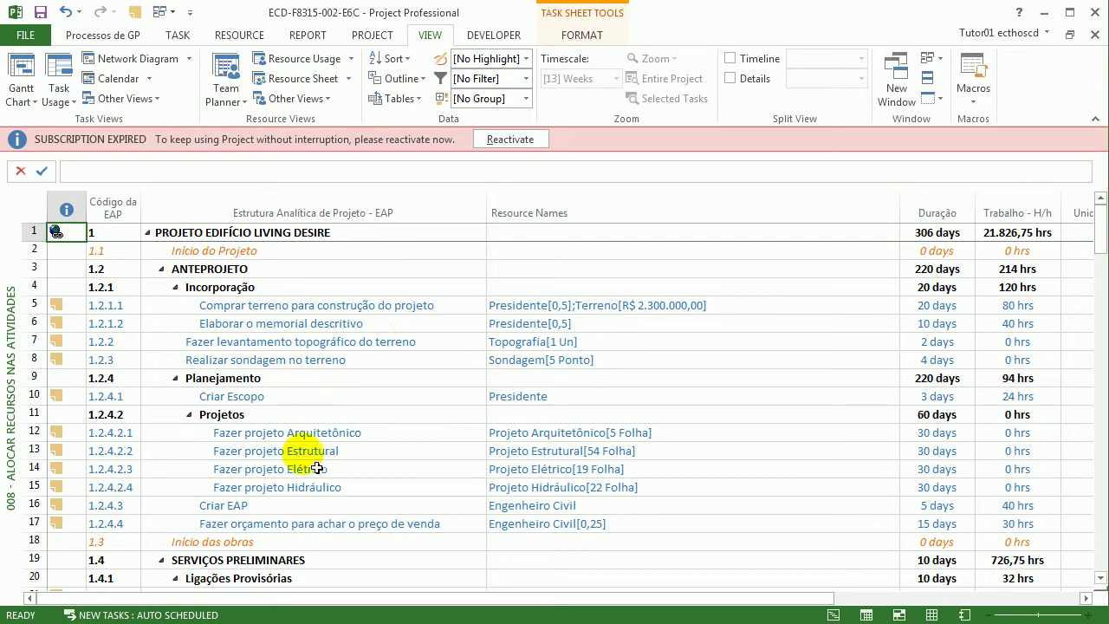
left_click(381, 307)
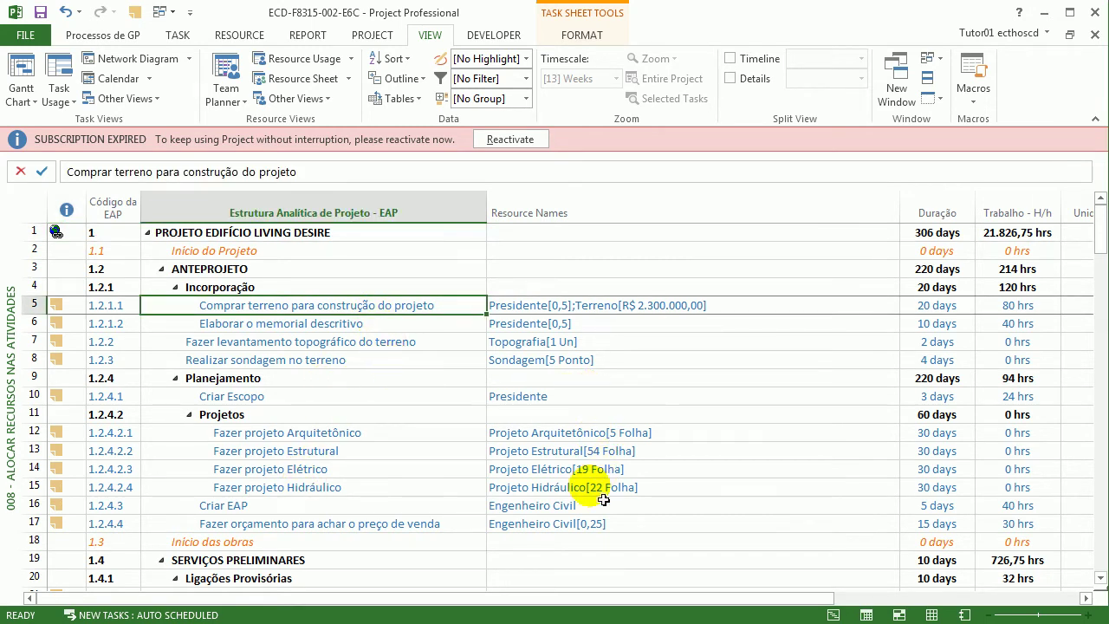
- Open Assign Resources for the task Realizar administração da obra (1.5.3)
scroll(589, 485, "down", 4)
scroll(589, 486, "down", 3)
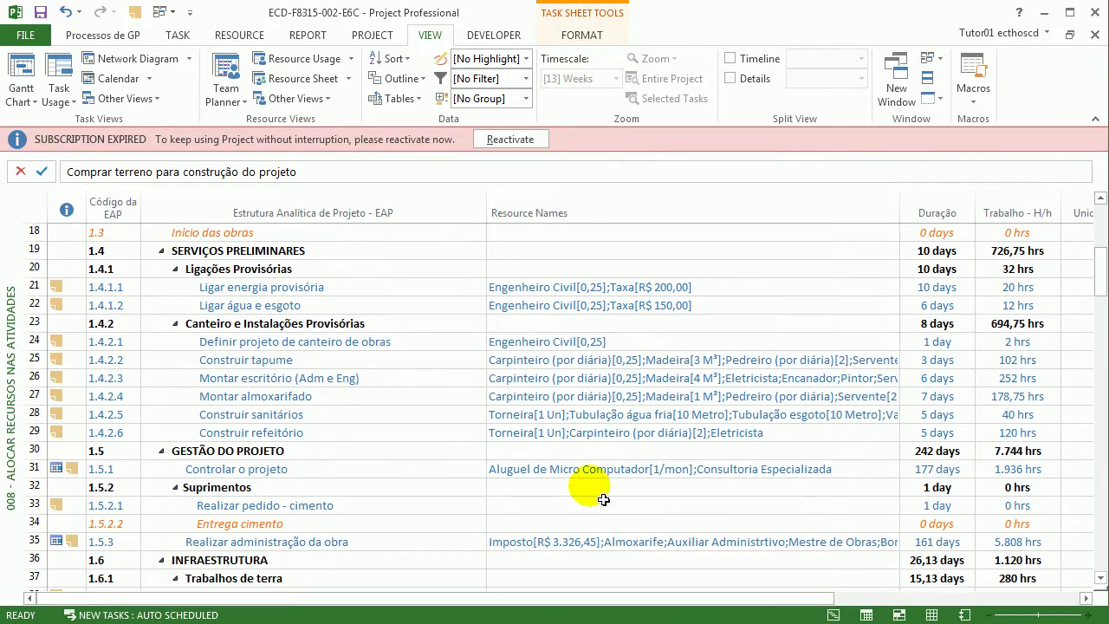
left_click(586, 472)
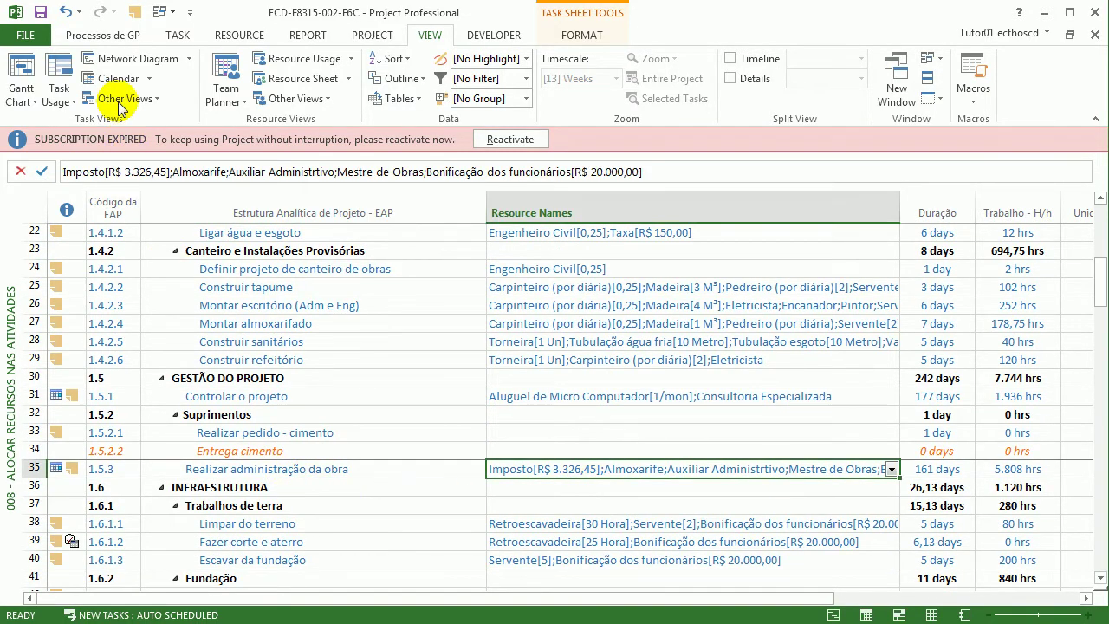
key("Left")
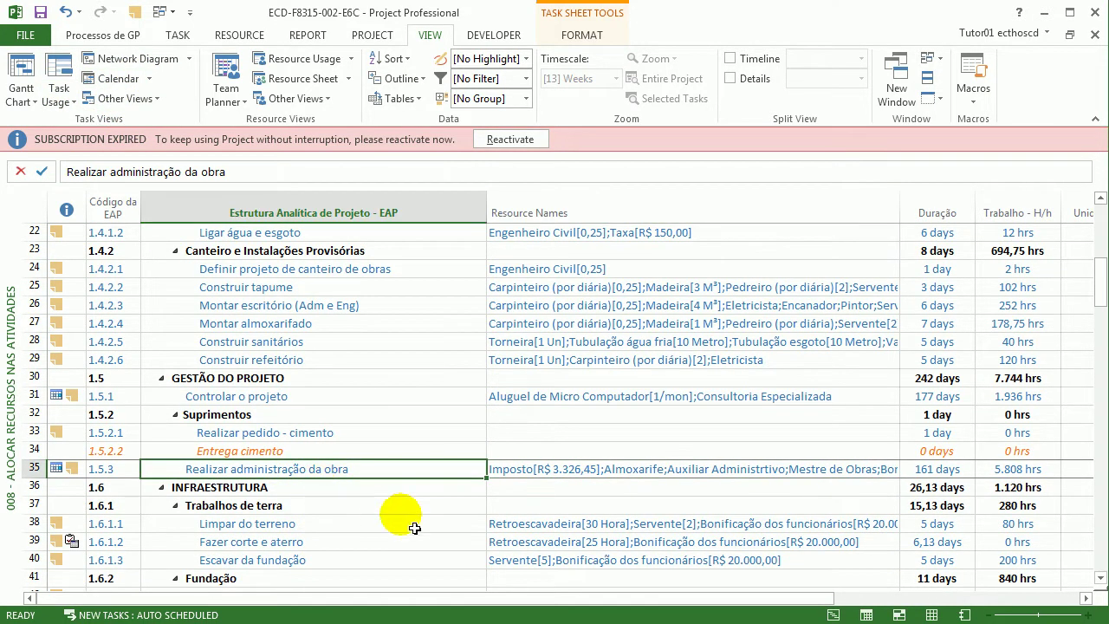
left_click(227, 36)
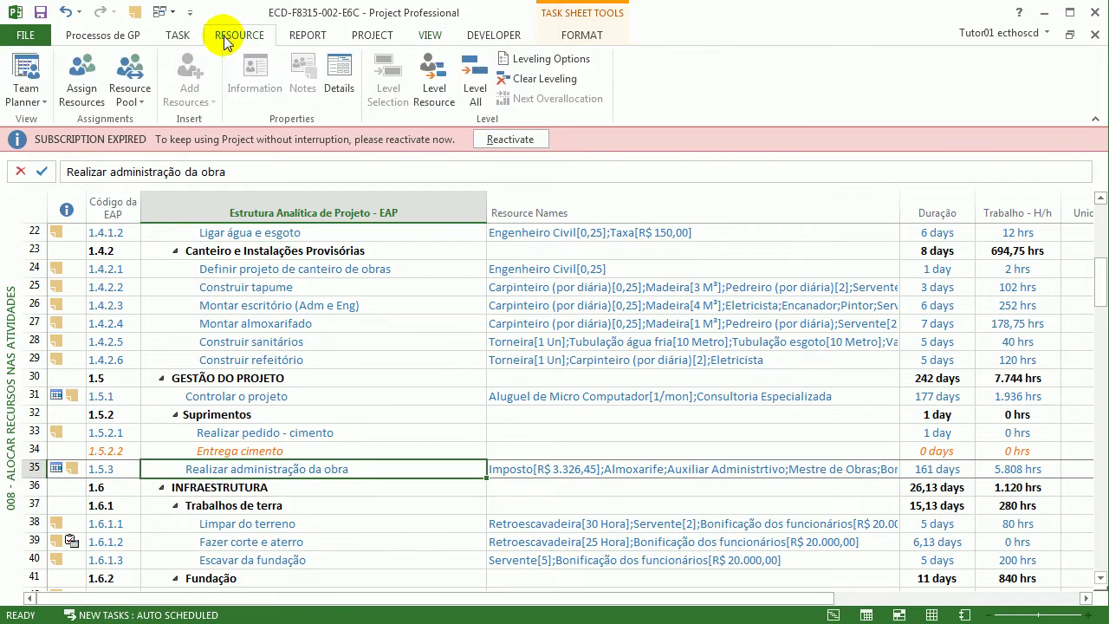
left_click(82, 82)
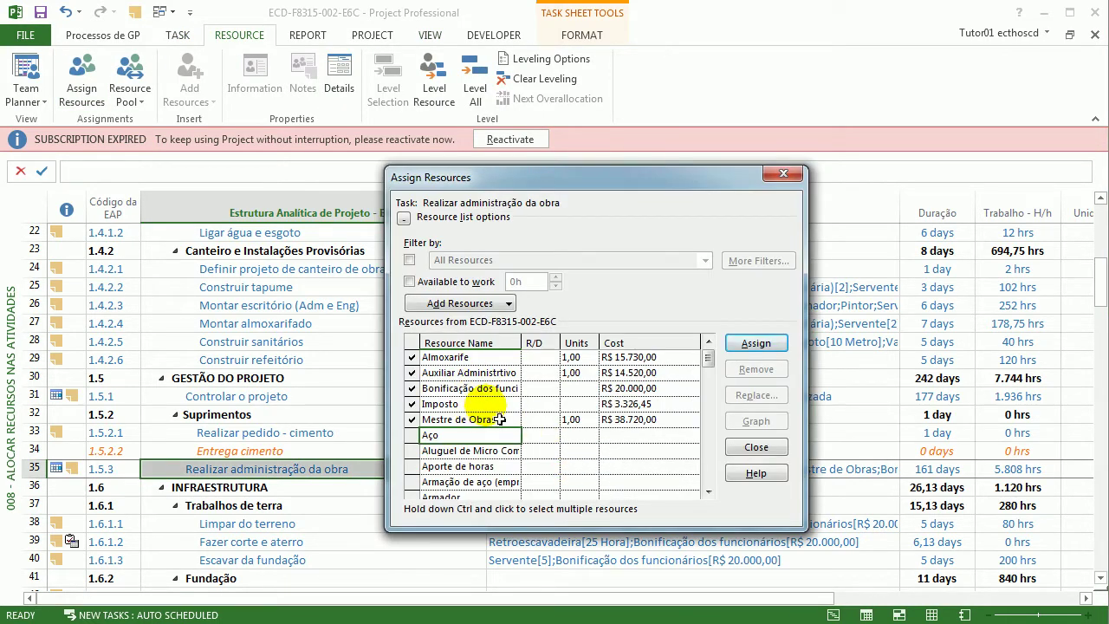
- Assign the Dinheiro resource to the task Realizar administração da obra
left_click(645, 404)
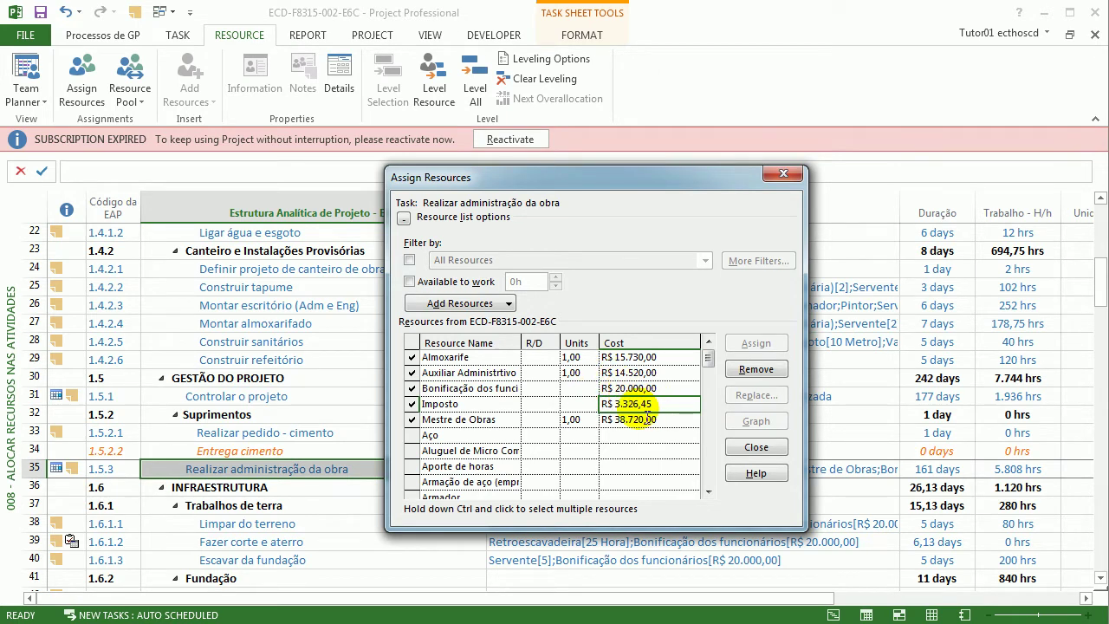
left_click(707, 493)
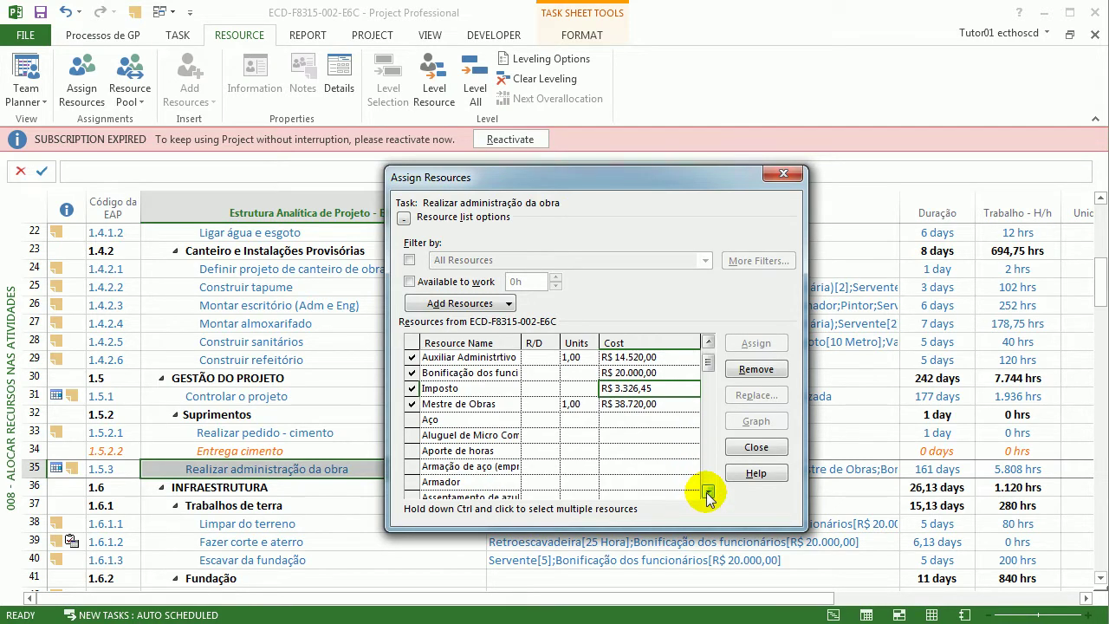
left_click(708, 493)
left_click(708, 493)
left_click(708, 493)
left_click(708, 494)
left_click(707, 494)
left_click(707, 493)
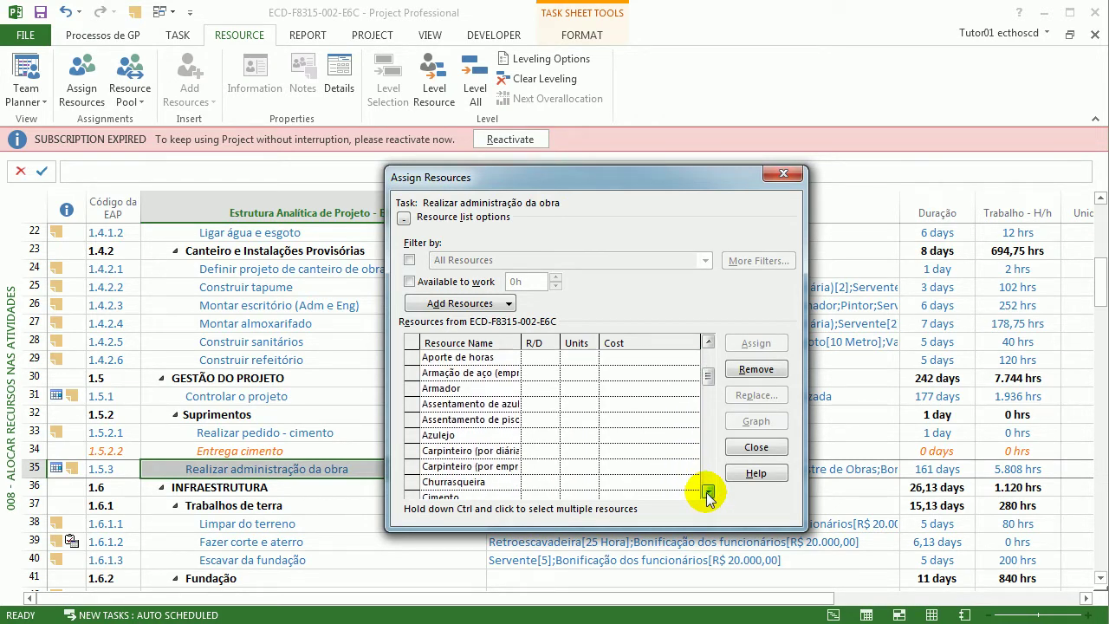
left_click(708, 493)
left_click(708, 493)
left_click(708, 494)
left_click(707, 494)
left_click(708, 494)
left_click(708, 493)
left_click(707, 494)
left_click(707, 493)
left_click(707, 494)
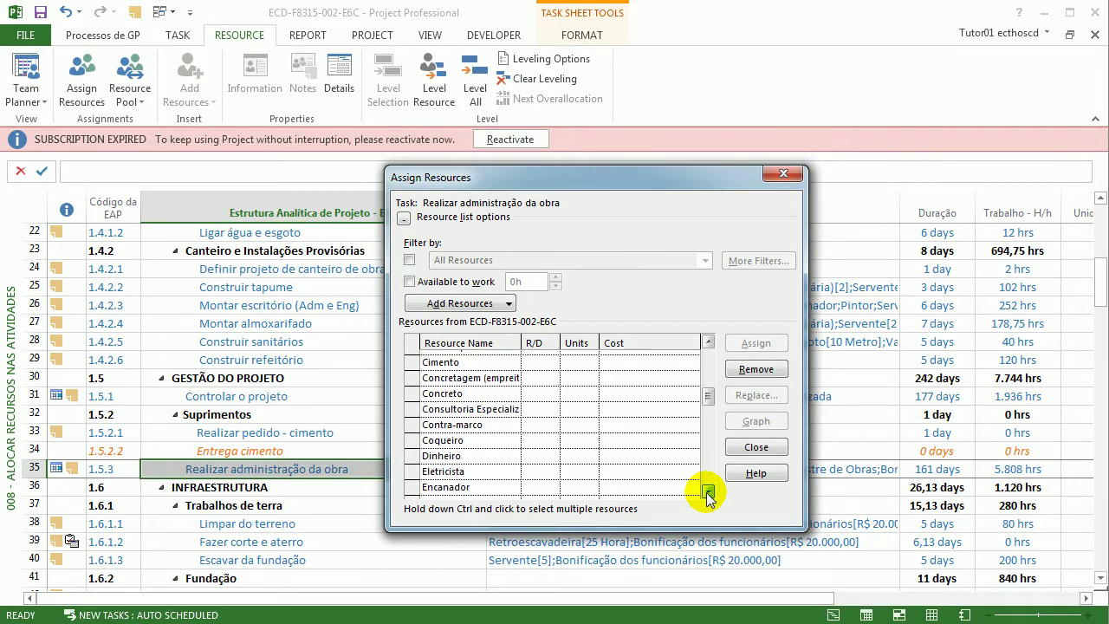
left_click(707, 494)
left_click(501, 435)
left_click(754, 347)
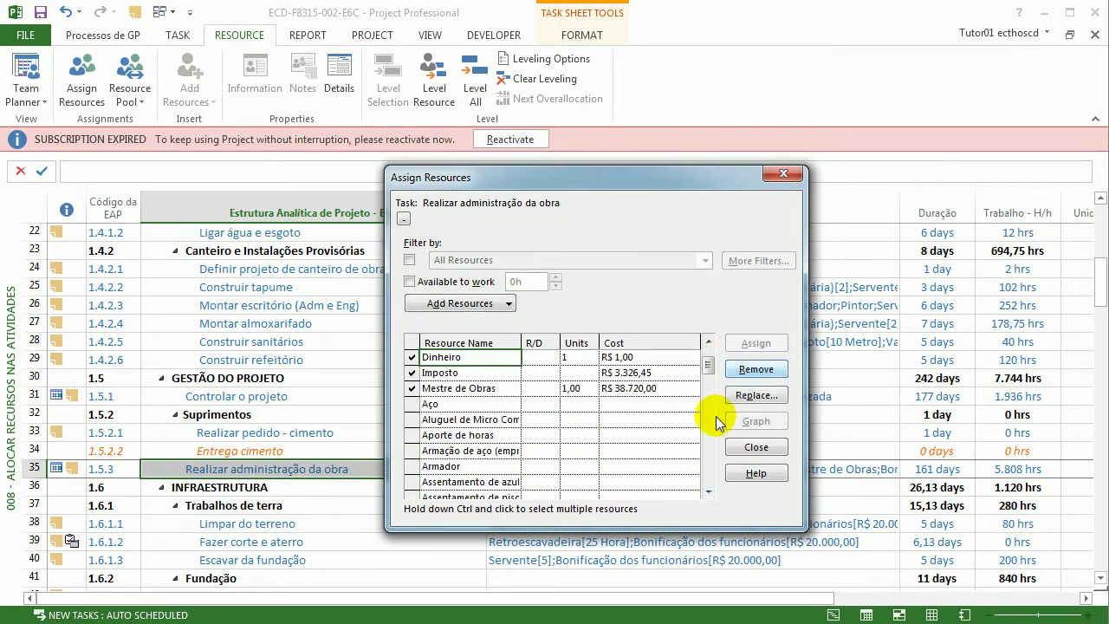
- Set the assigned units of Dinheiro to 3.326,45, matching the Imposto cost
left_click(708, 341)
left_click(707, 341)
left_click(708, 341)
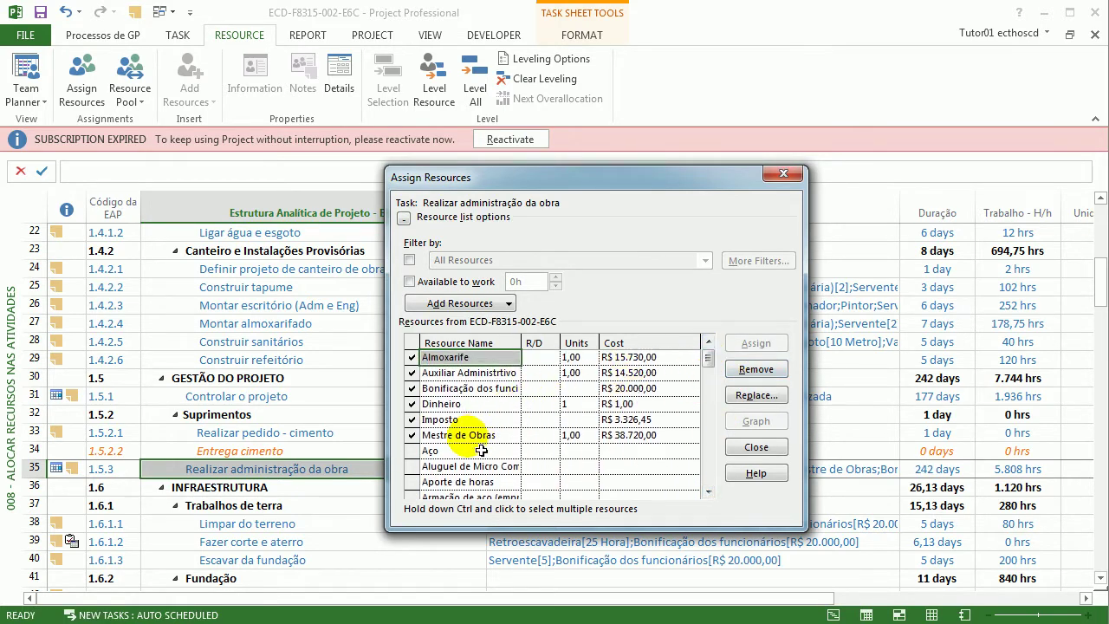
left_click(572, 404)
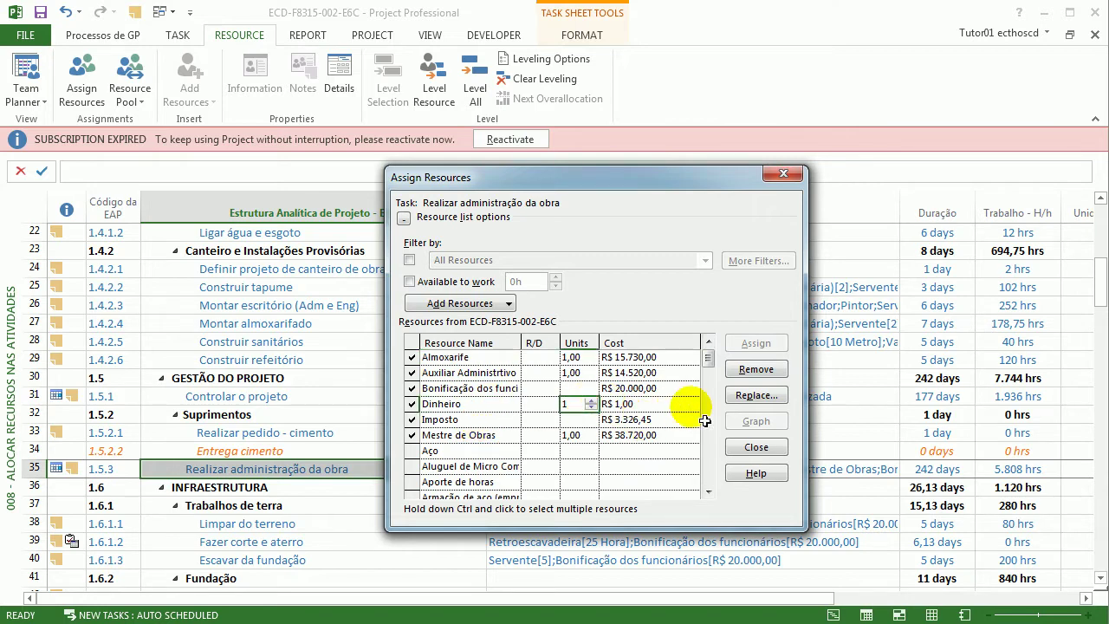
type("3")
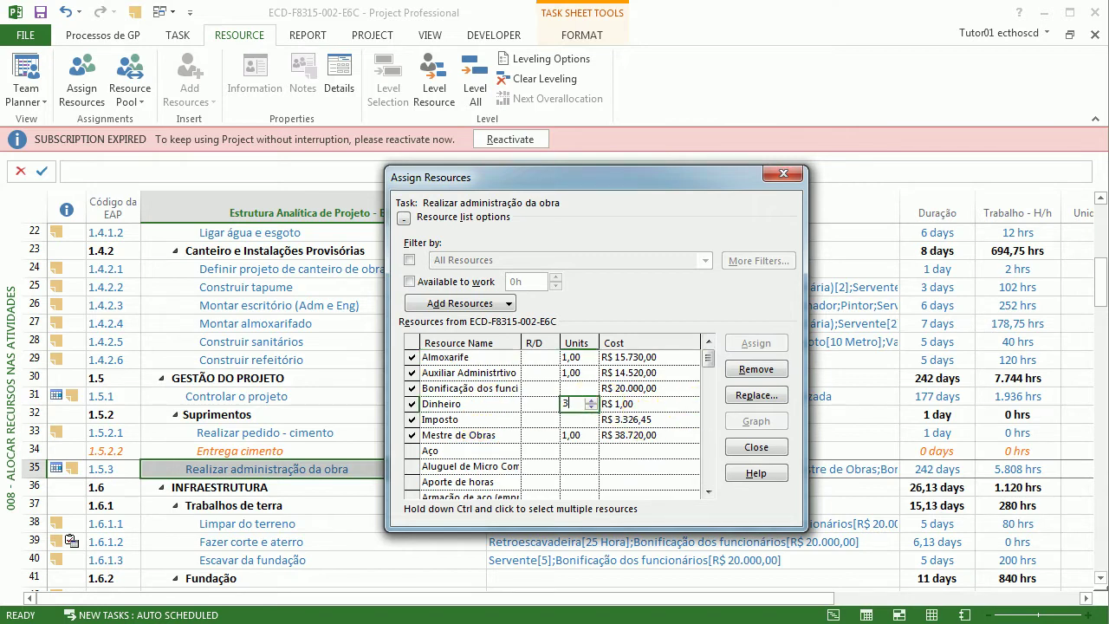
type(".326,45")
key("Tab")
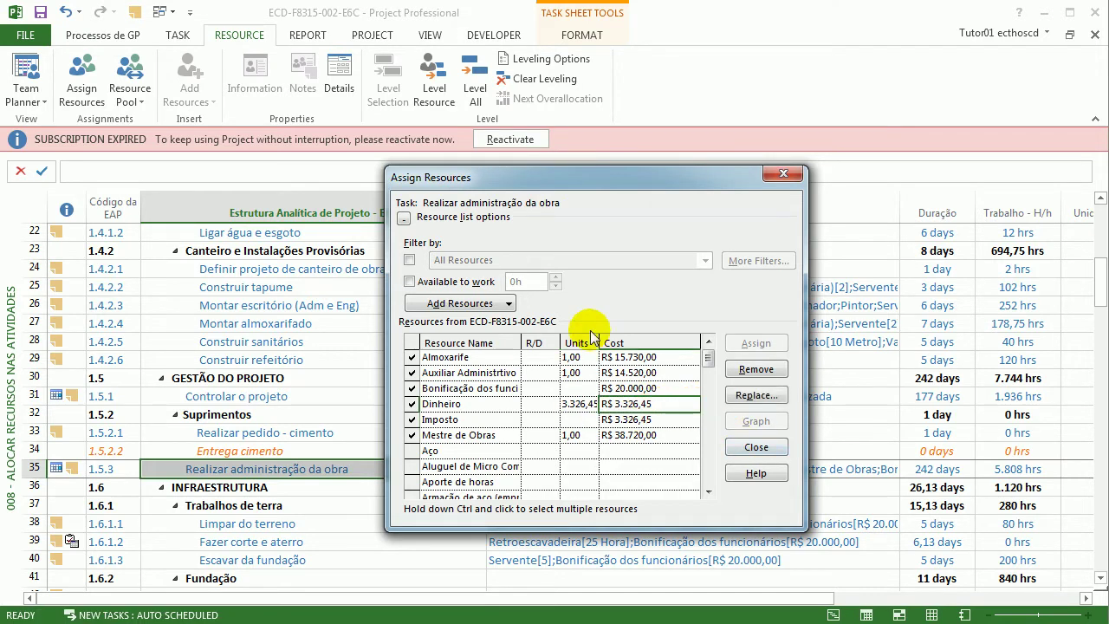
- Widen the Units column to show the full Dinheiro quantity, and close the resource assignment dialog
left_click_drag(610, 343, 636, 343)
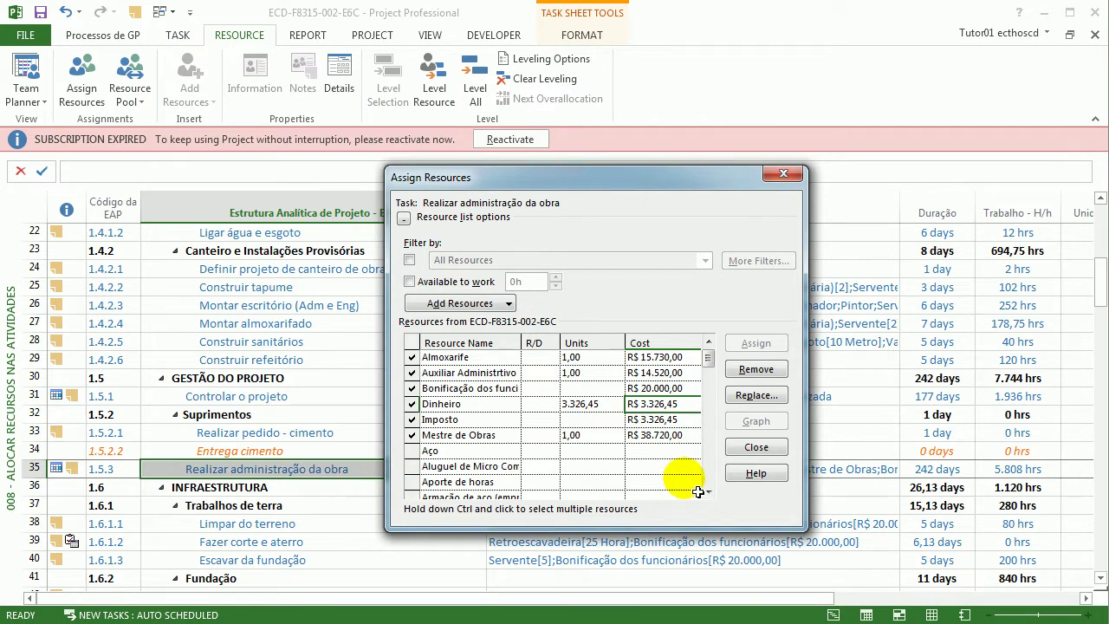
left_click_drag(625, 343, 615, 344)
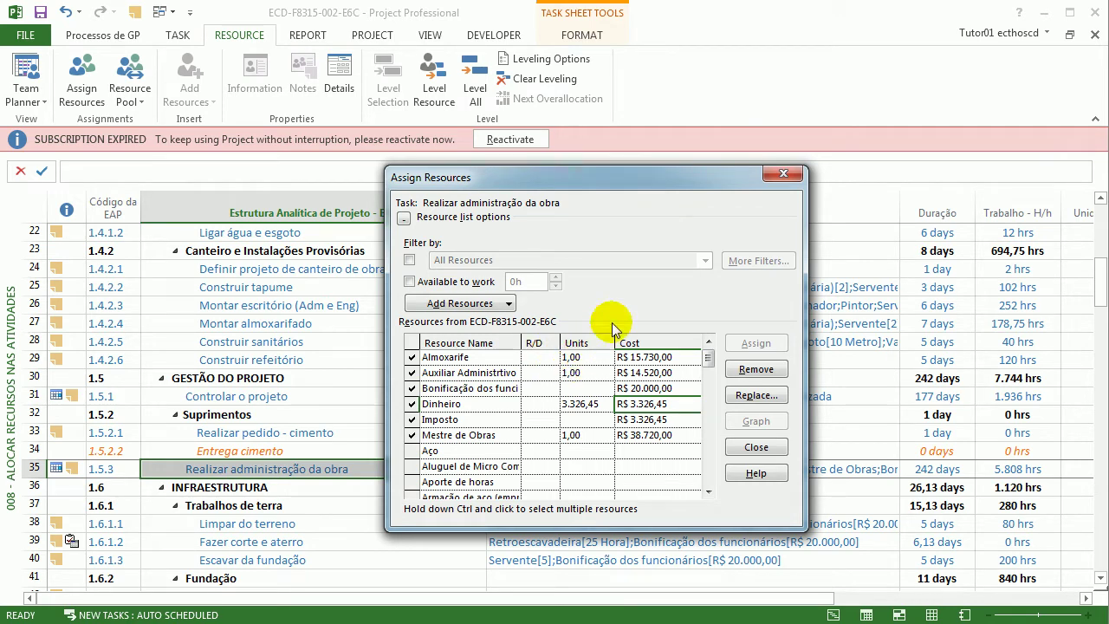
left_click(625, 421)
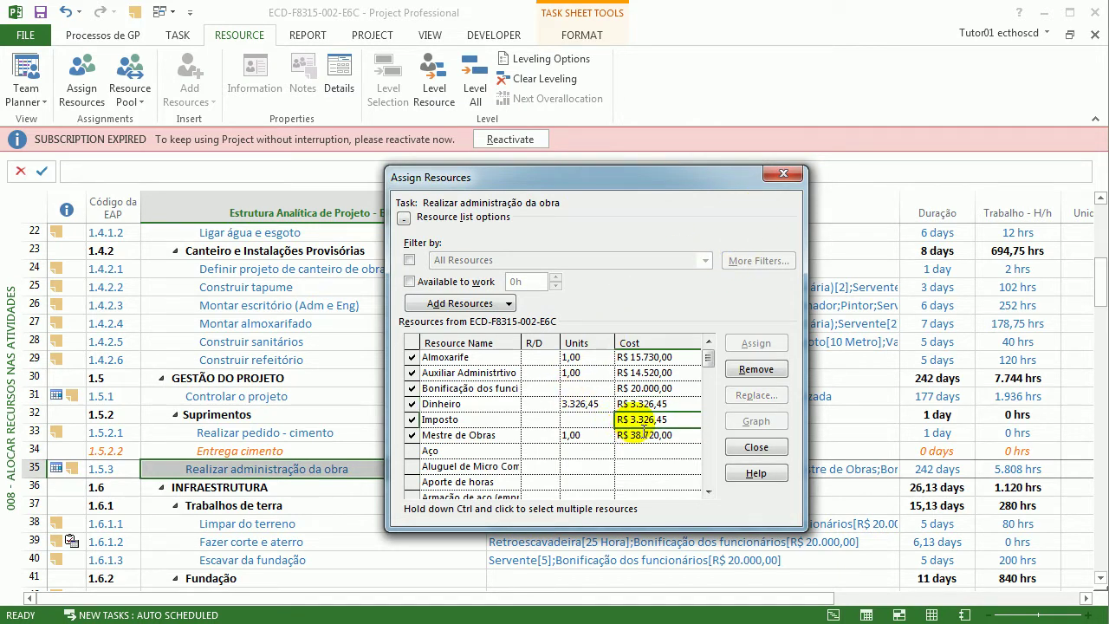
left_click(783, 174)
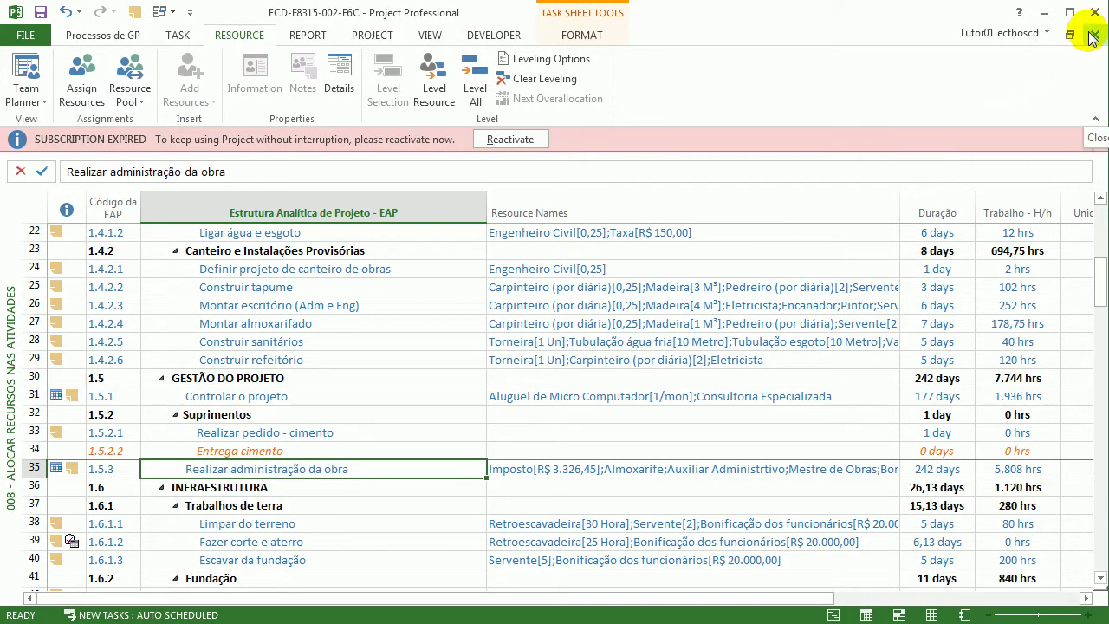
- View the budget allocation in the 019 - Apresentar a Dotação Orçamentária and 018 - Montar a Dotação Orçamentária views
right_click(19, 268)
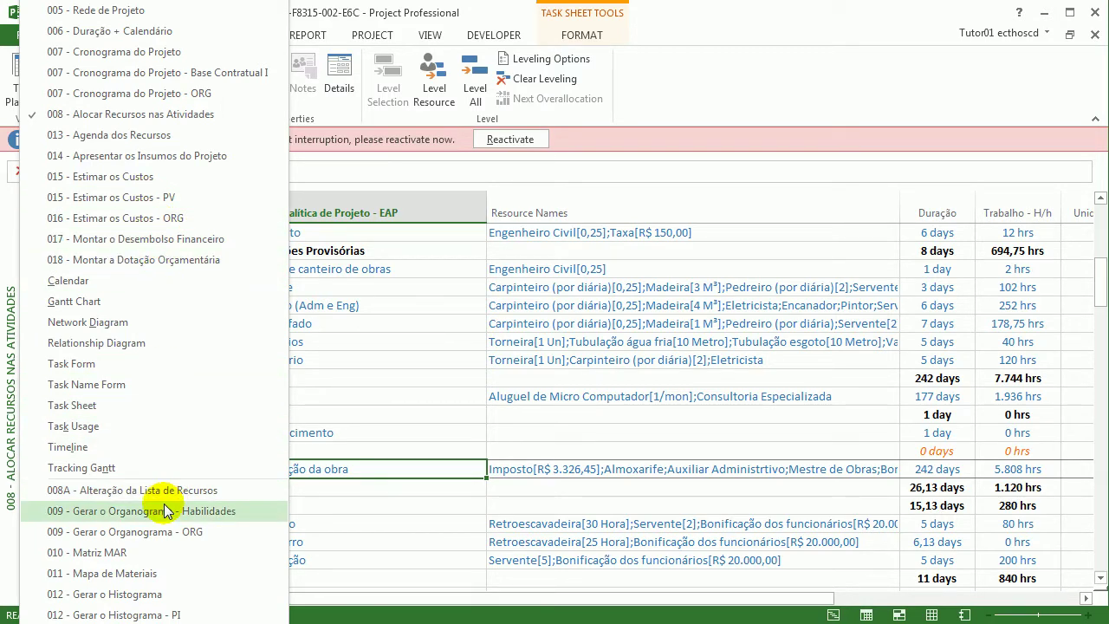
left_click(129, 620)
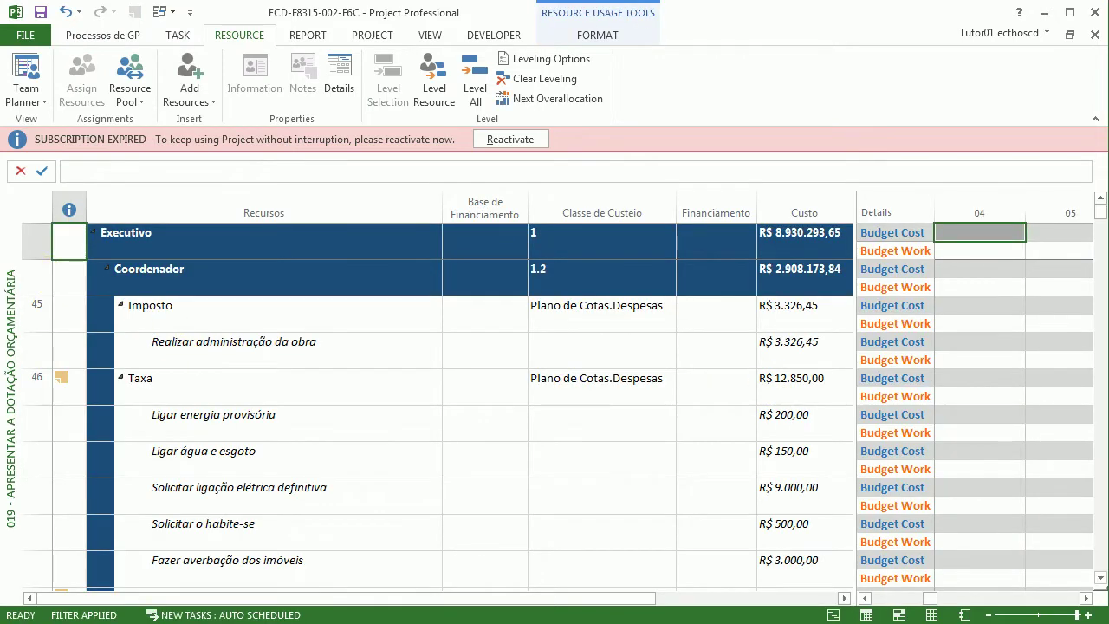
right_click(6, 217)
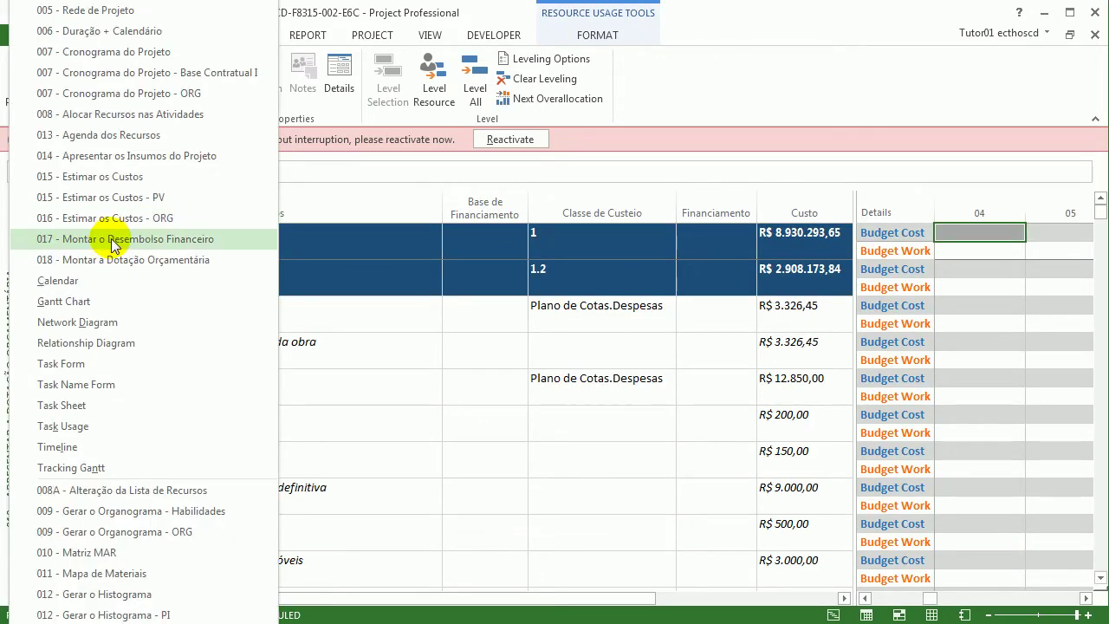
left_click(113, 259)
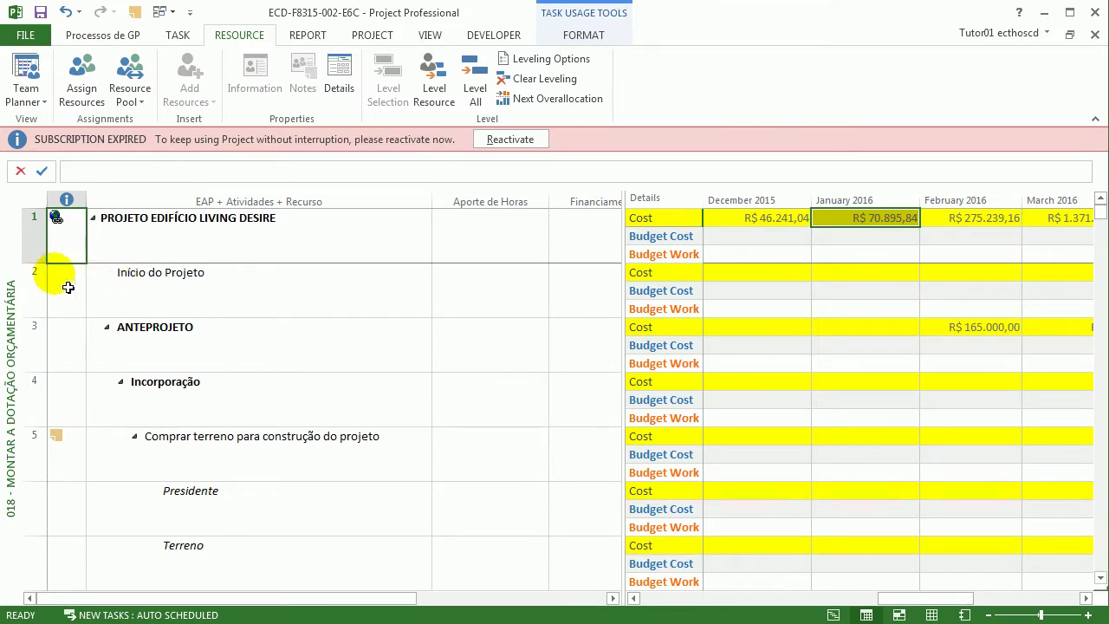
- Switch to the 017 - Montar o Desembolso Financeiro view and compare the project's BCWS with its cumulative cost under 22 Feb '15
right_click(10, 251)
left_click(177, 258)
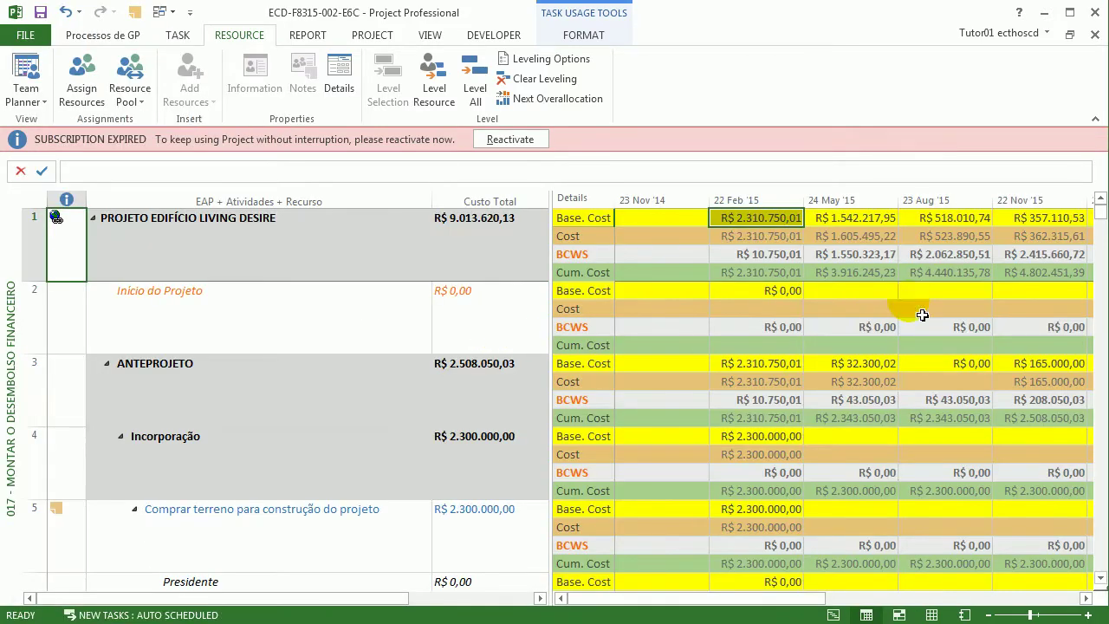
left_click(784, 256)
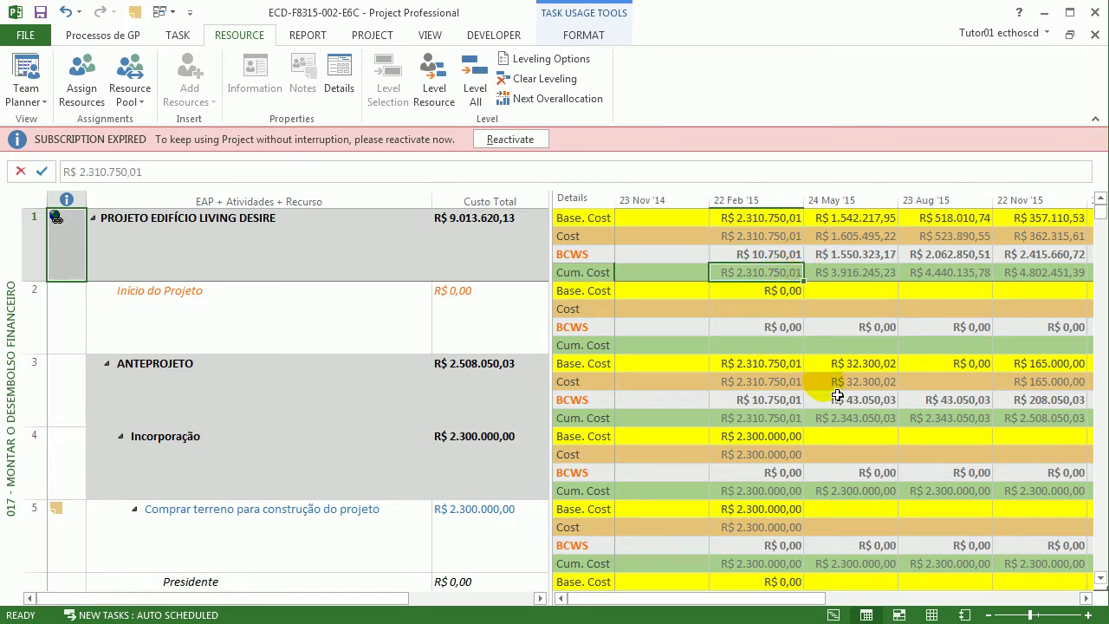
- Close the project and open the E6 folder in Windows Explorer
left_click(1094, 35)
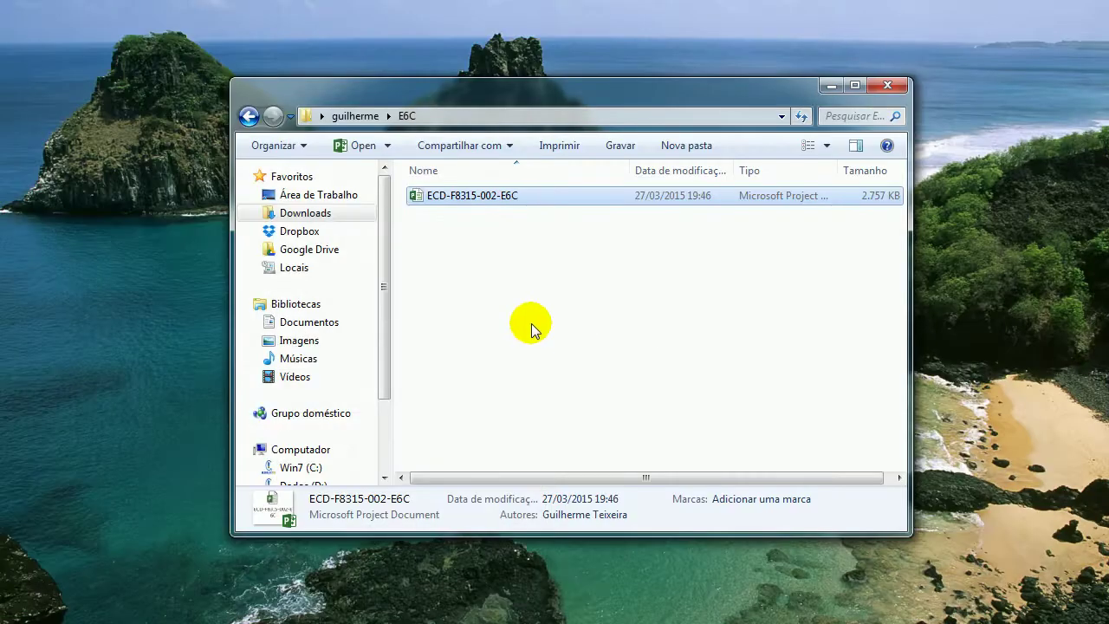
left_click(255, 123)
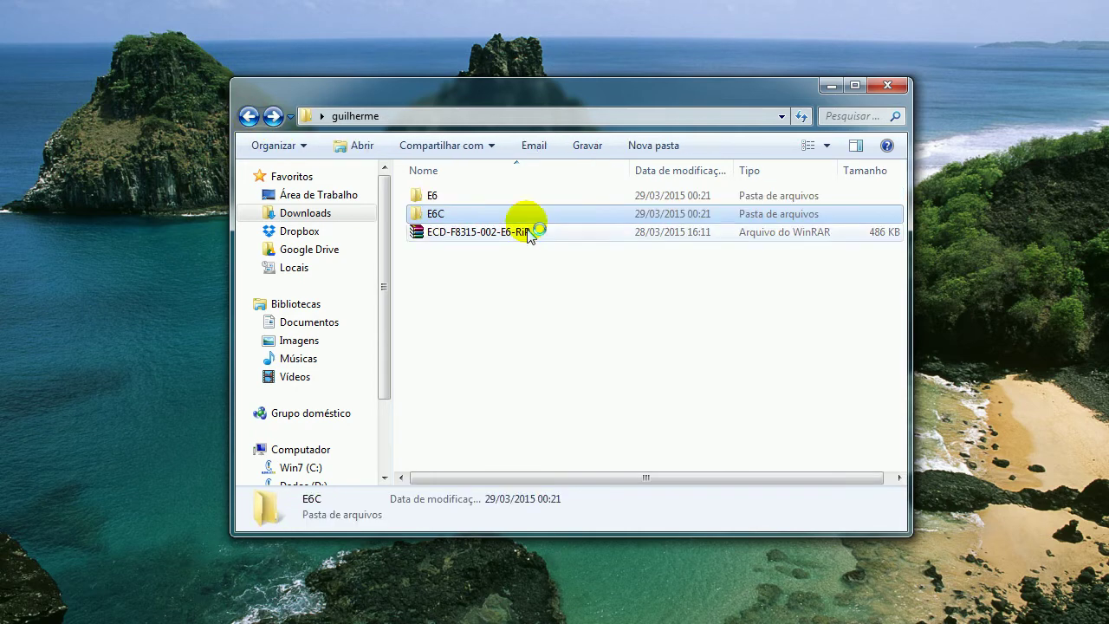
double_click(508, 197)
- Extract the ECD-F8315-002-E6 archive into the E6 folder and delete the archive
left_click(509, 201)
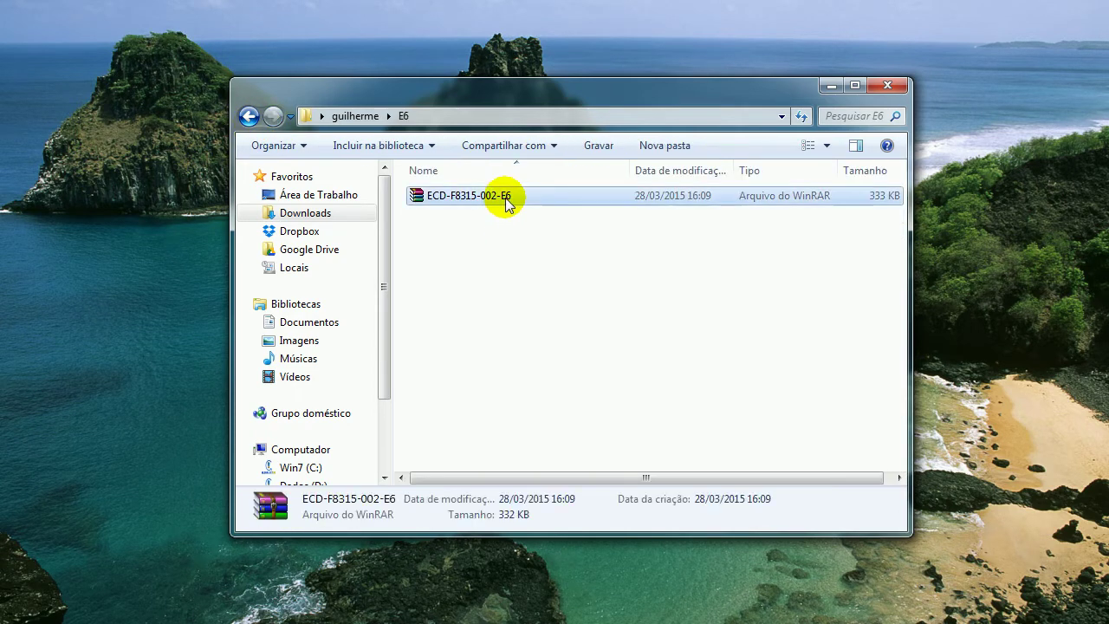
right_click(509, 200)
left_click(530, 245)
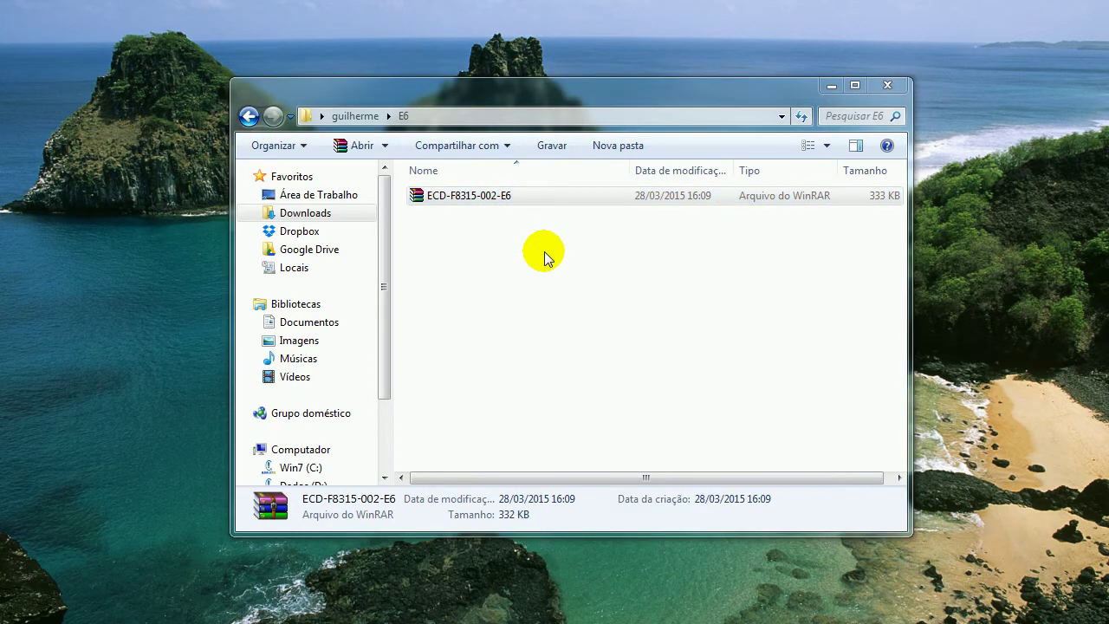
key("Delete")
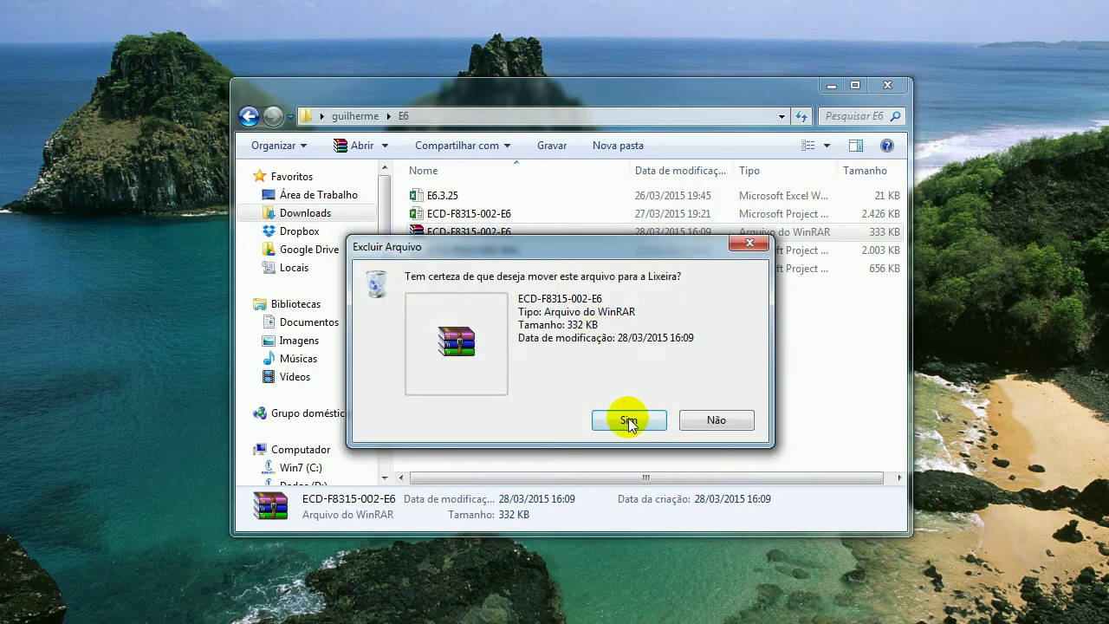
left_click(627, 417)
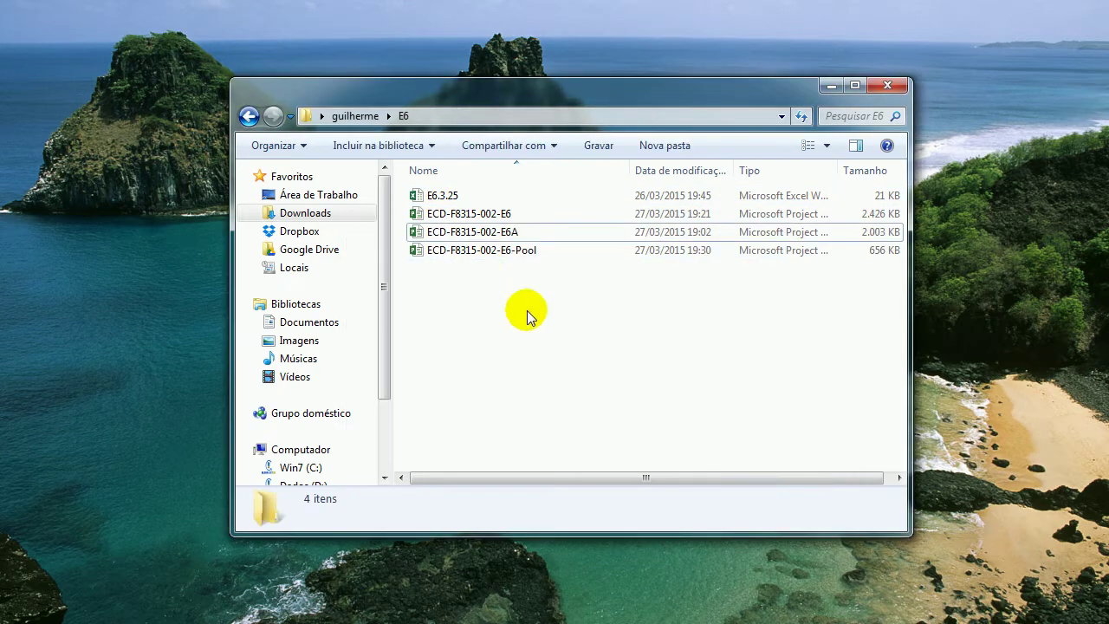
- Open the ECD-F8315-002-E6A project, re-establishing its links without opening the resource pool or other files
double_click(502, 232)
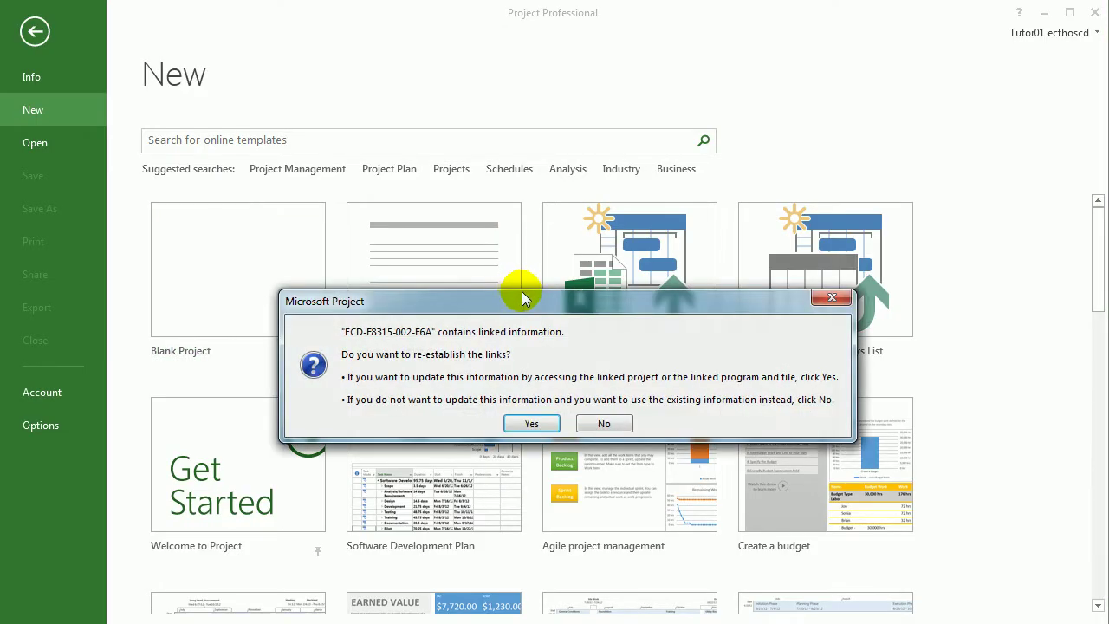
left_click(532, 422)
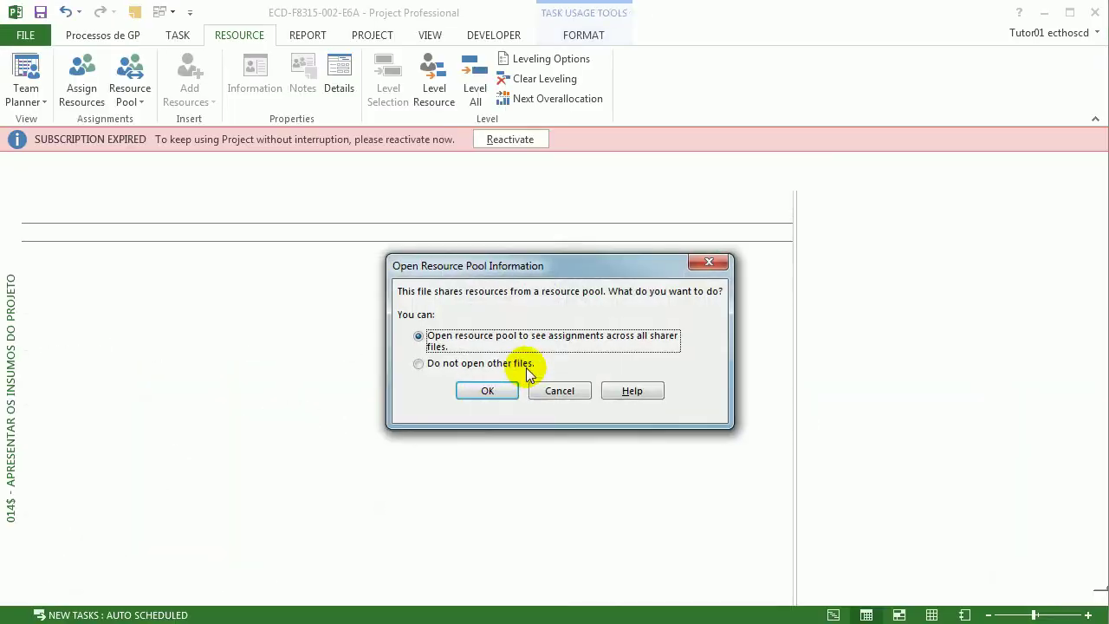
left_click(440, 364)
left_click(424, 390)
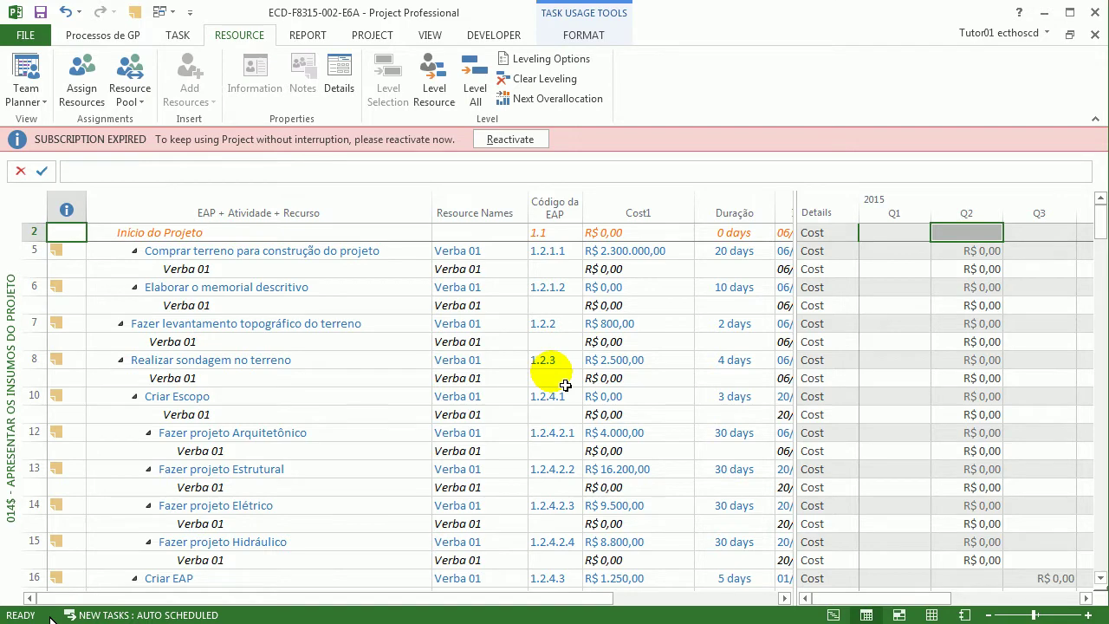
- Show the summary tasks in the usage view and widen the table to reveal the Início and Término columns
left_click(358, 378)
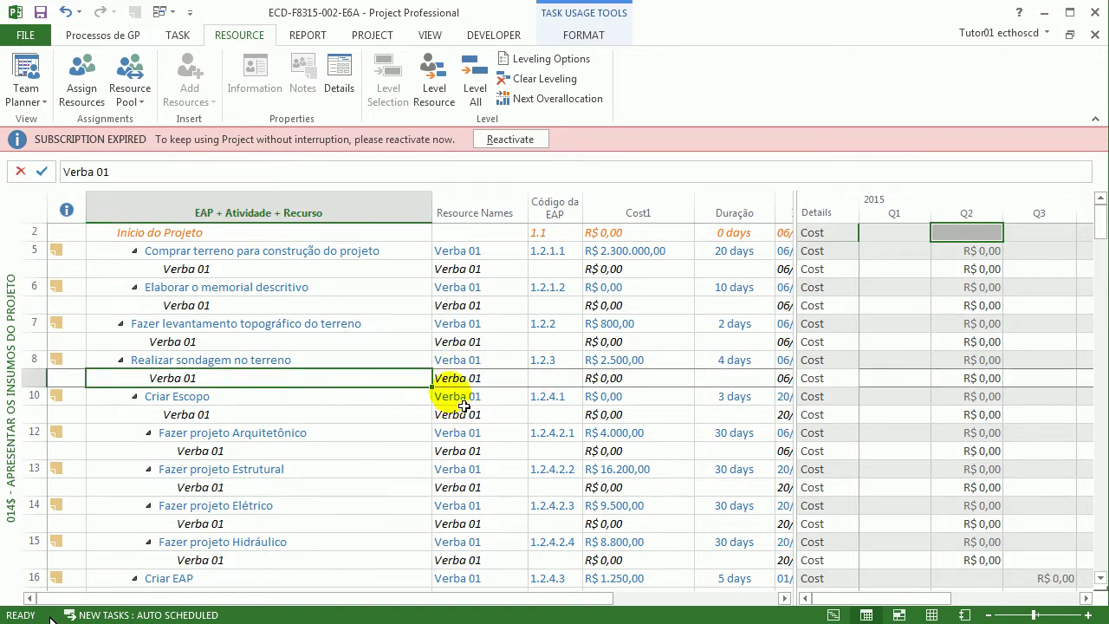
left_click(347, 232)
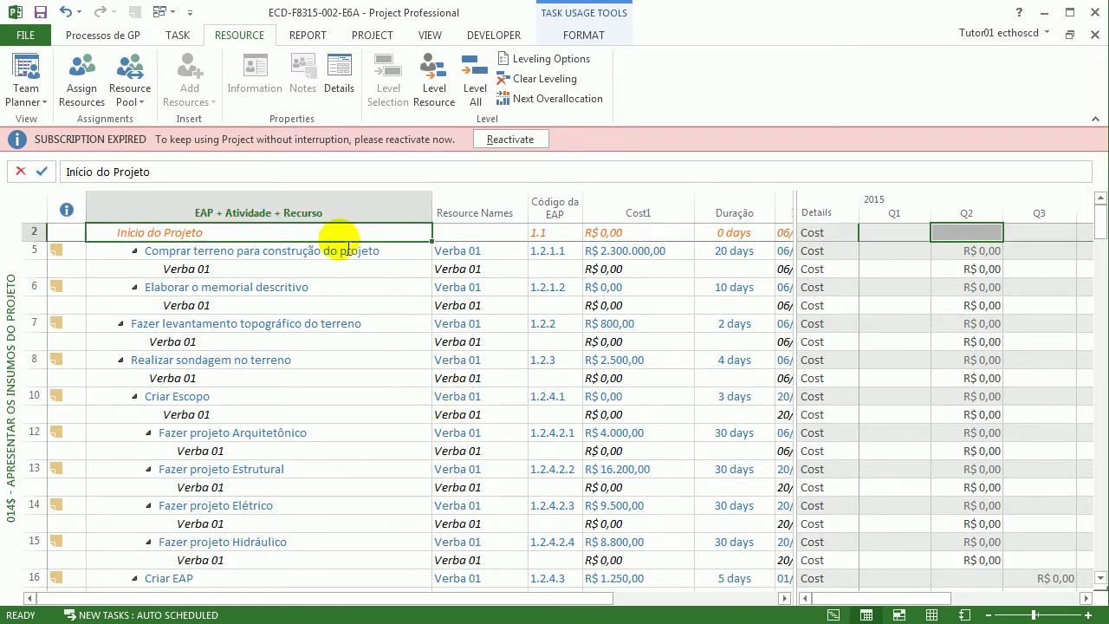
left_click(430, 34)
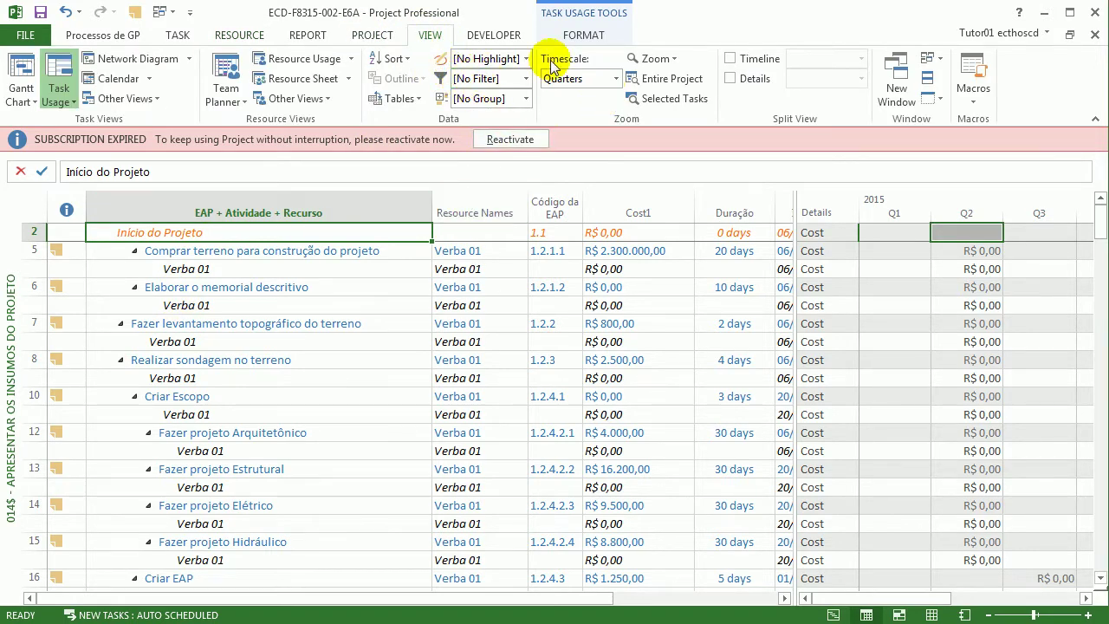
left_click(573, 36)
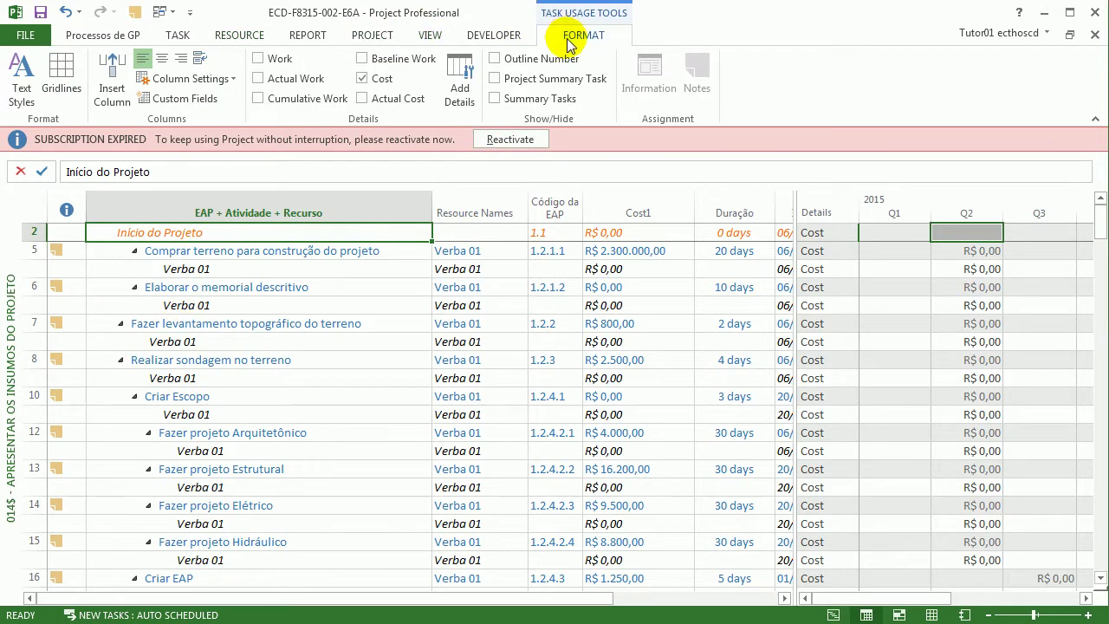
left_click(567, 98)
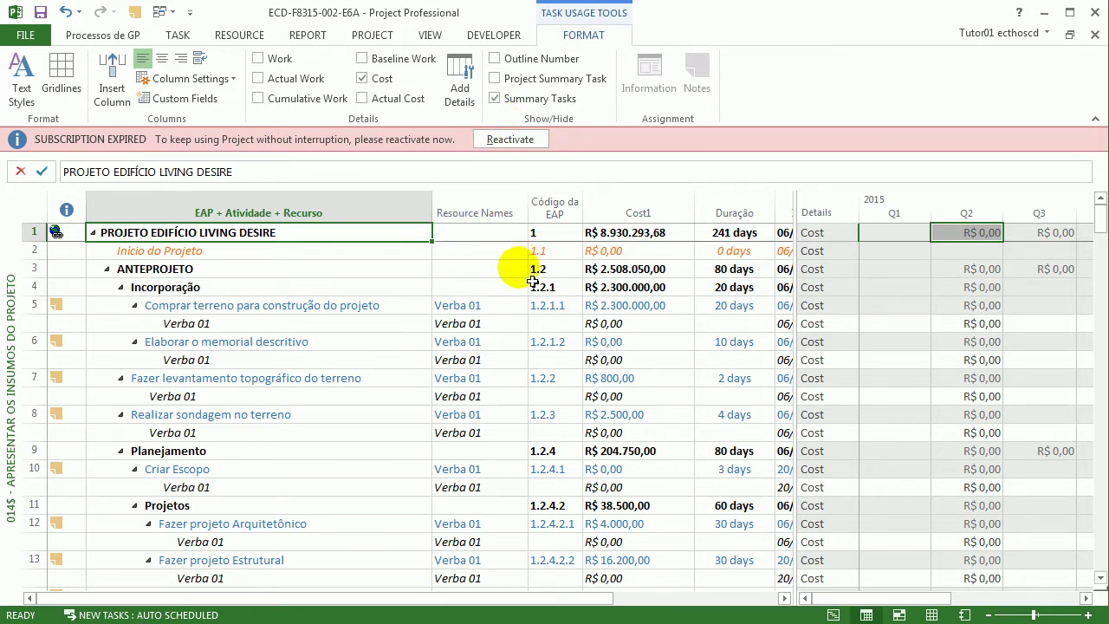
left_click(467, 323)
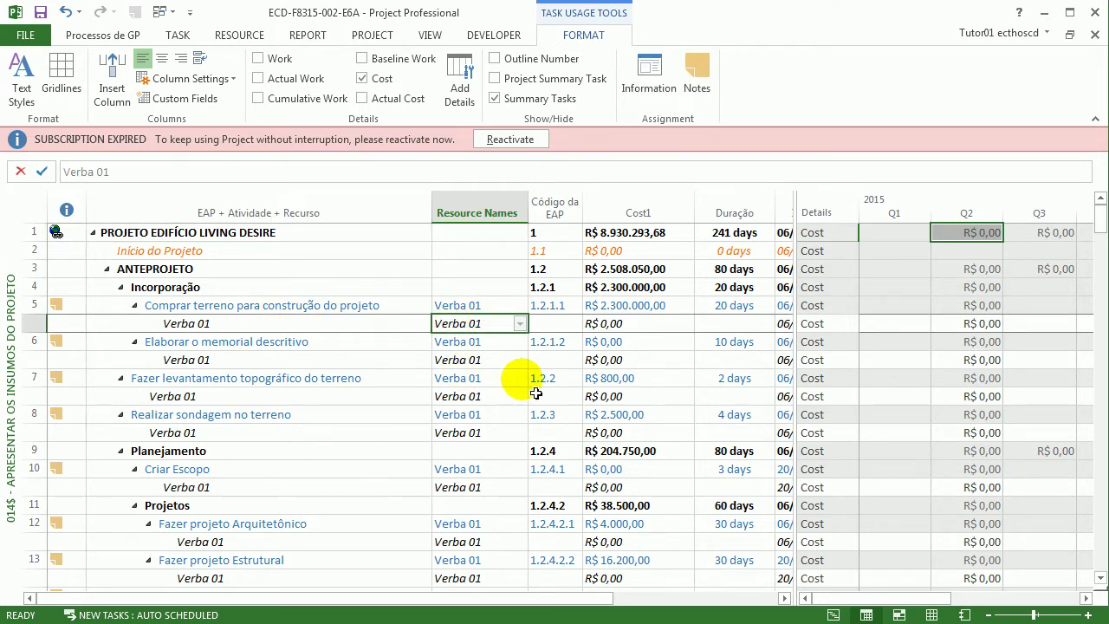
left_click_drag(809, 312, 921, 303)
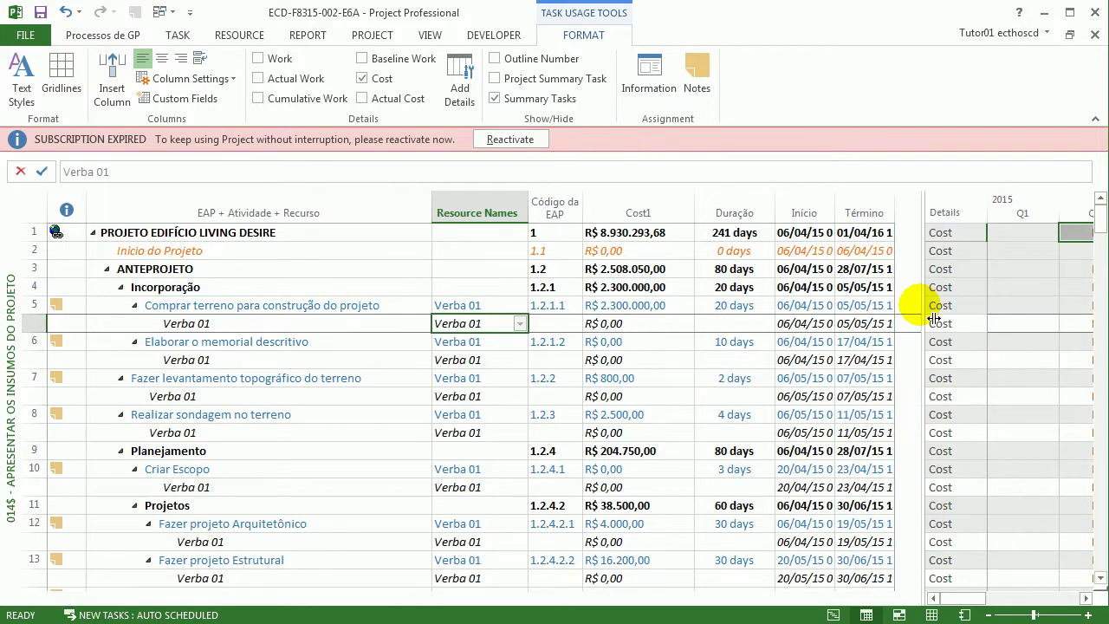
- Insert the Cost column before Cost1 and compare the values of the two columns
right_click(742, 213)
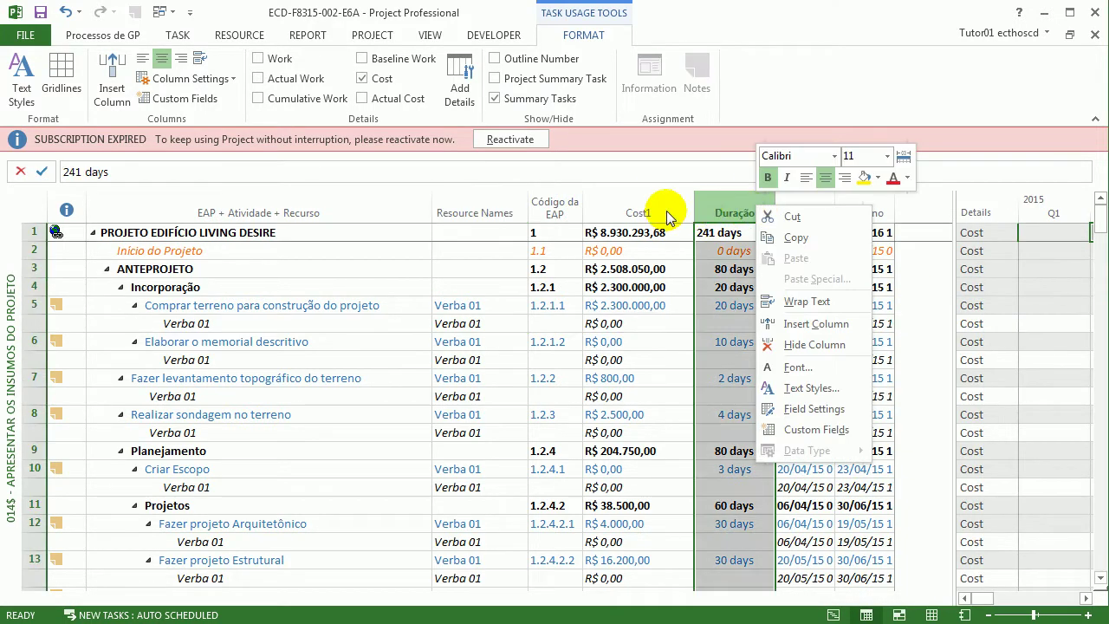
key("Escape")
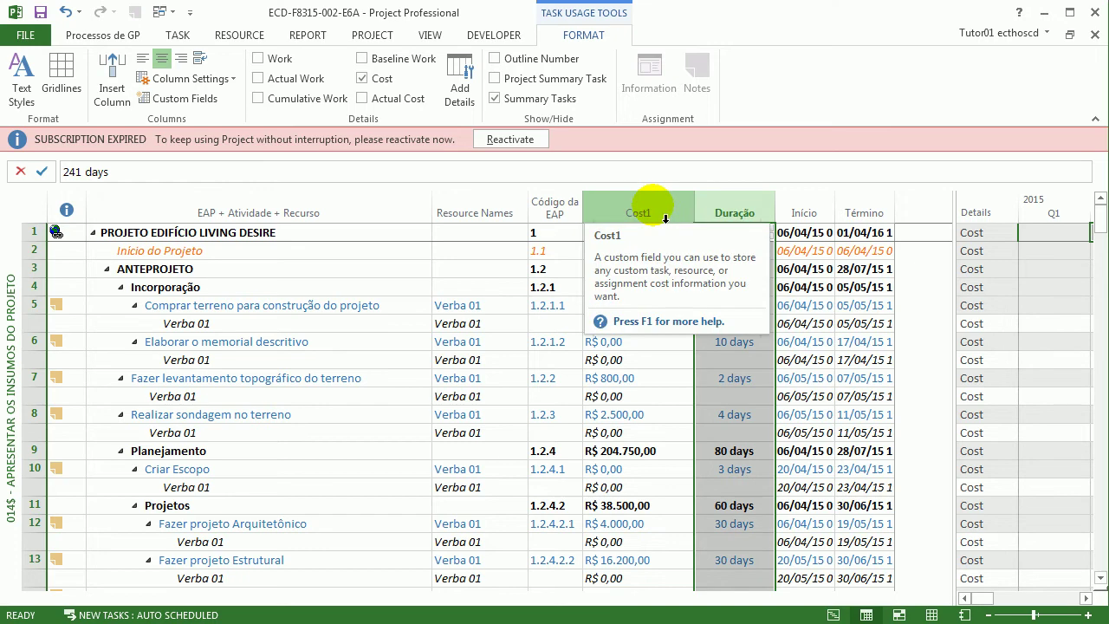
left_click(651, 212)
right_click(651, 211)
left_click(674, 332)
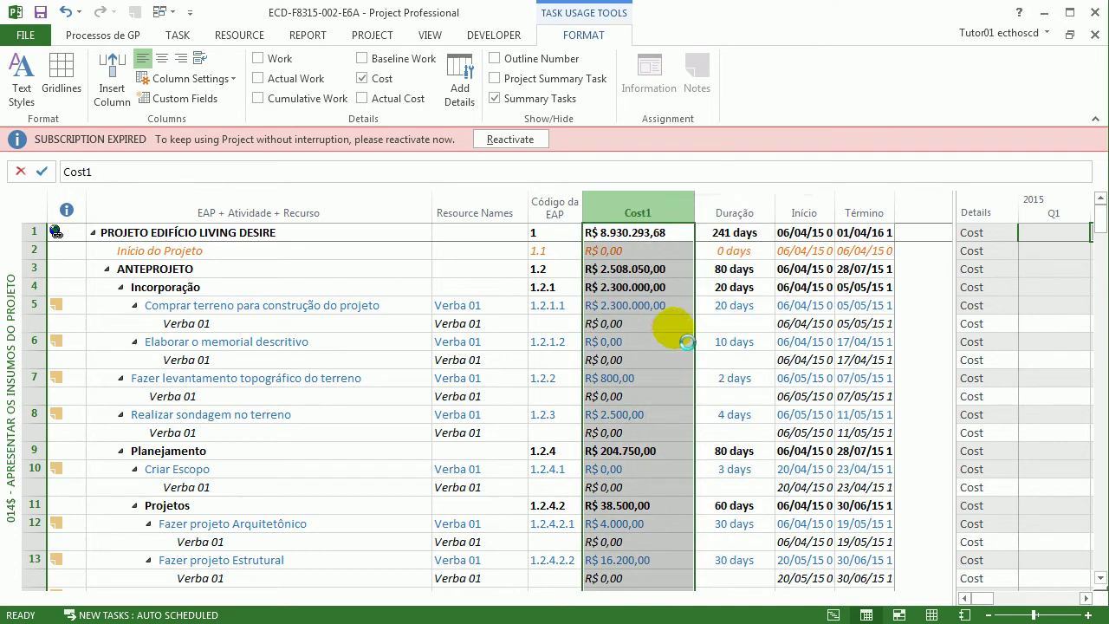
type("cost")
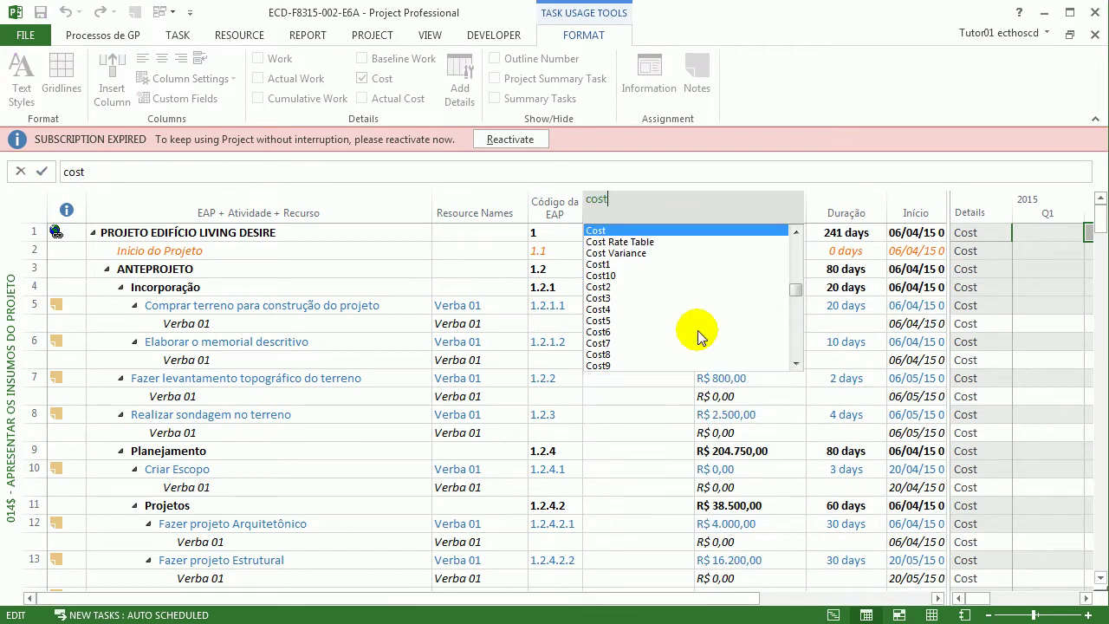
key("Return")
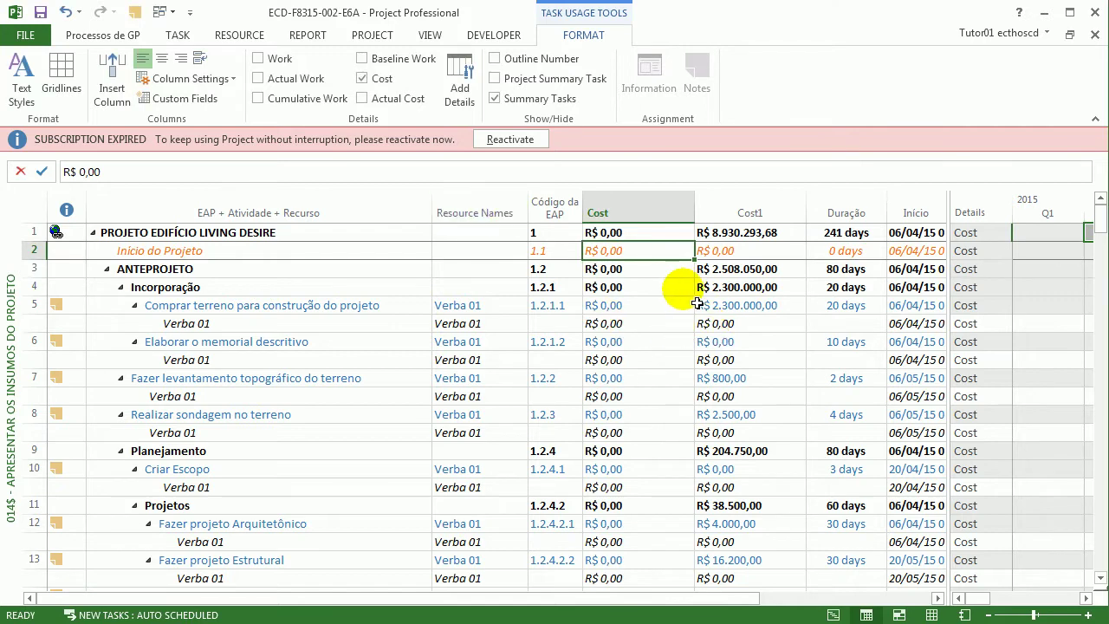
key("Down")
key("Down")
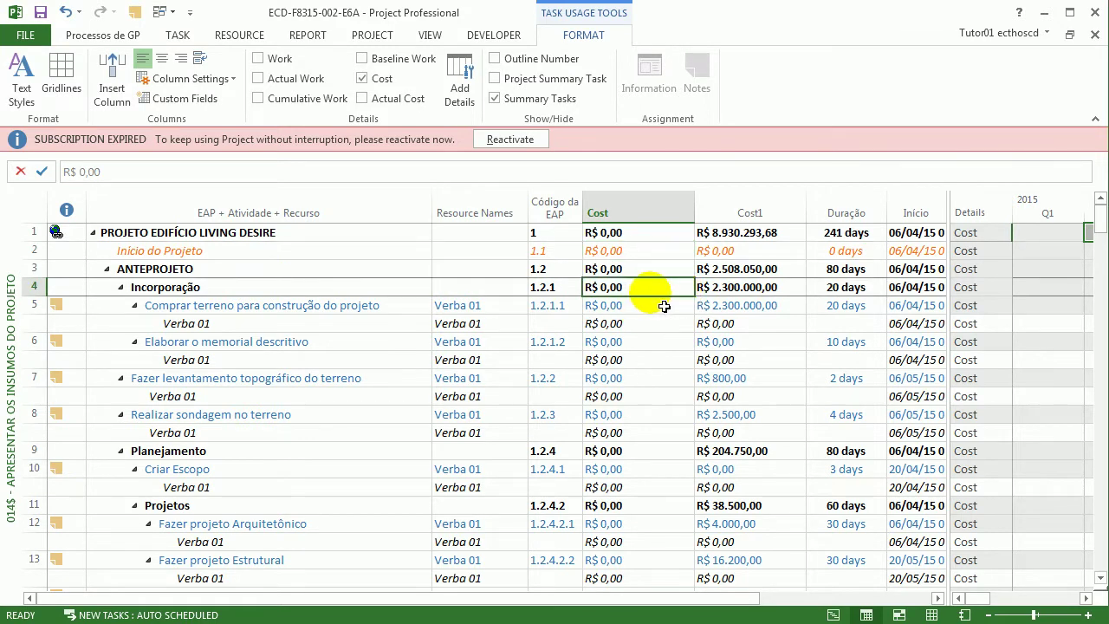
scroll(655, 304, "down", 2)
scroll(656, 307, "up", 2)
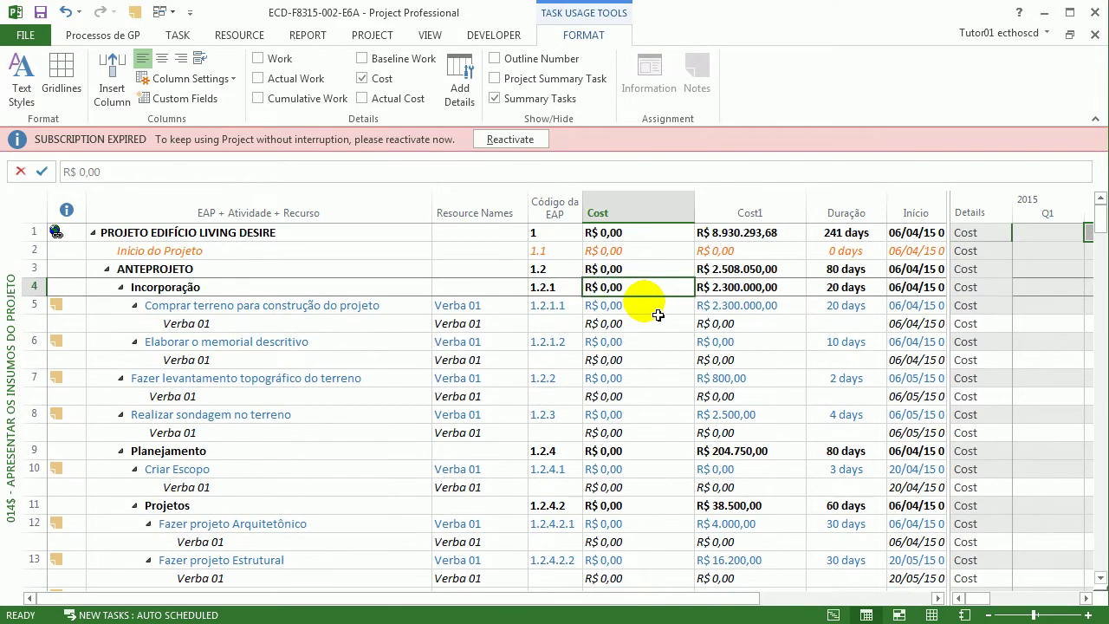
- Set Cost1 of the Verba 01 assignment under Comprar terreno para construção do projeto to 2300000
left_click(674, 225)
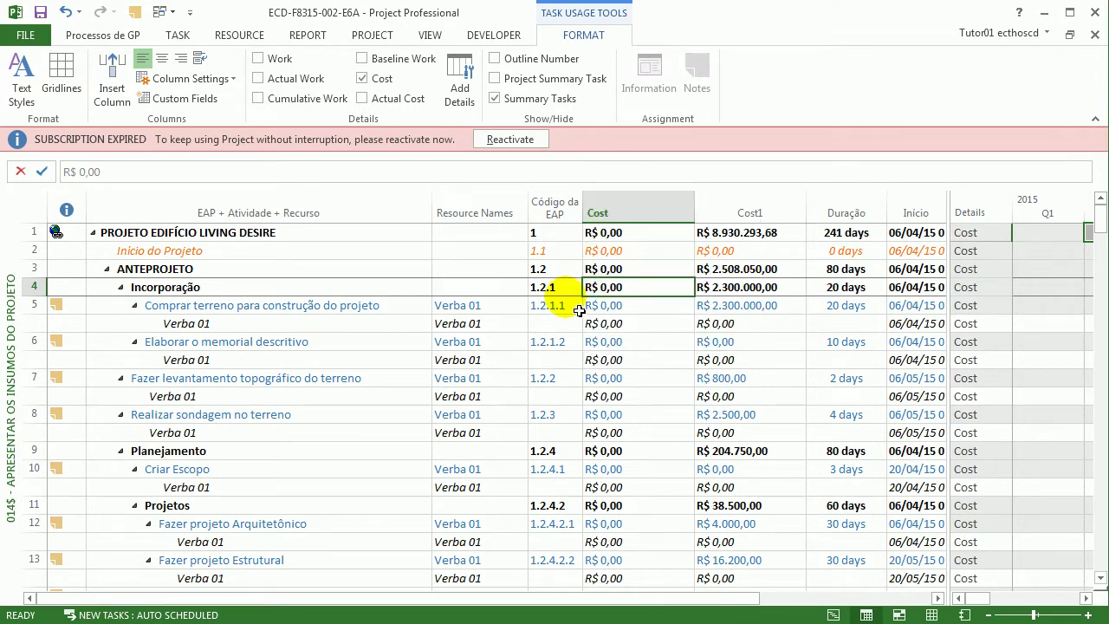
left_click(743, 333)
left_click(771, 312)
left_click(786, 317)
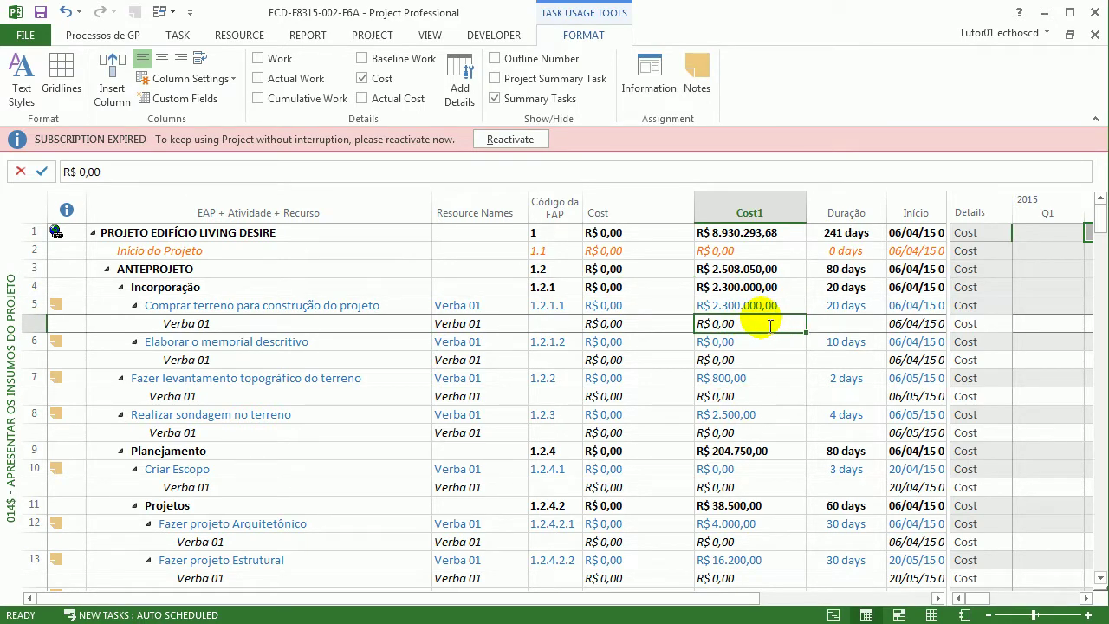
type("2300000")
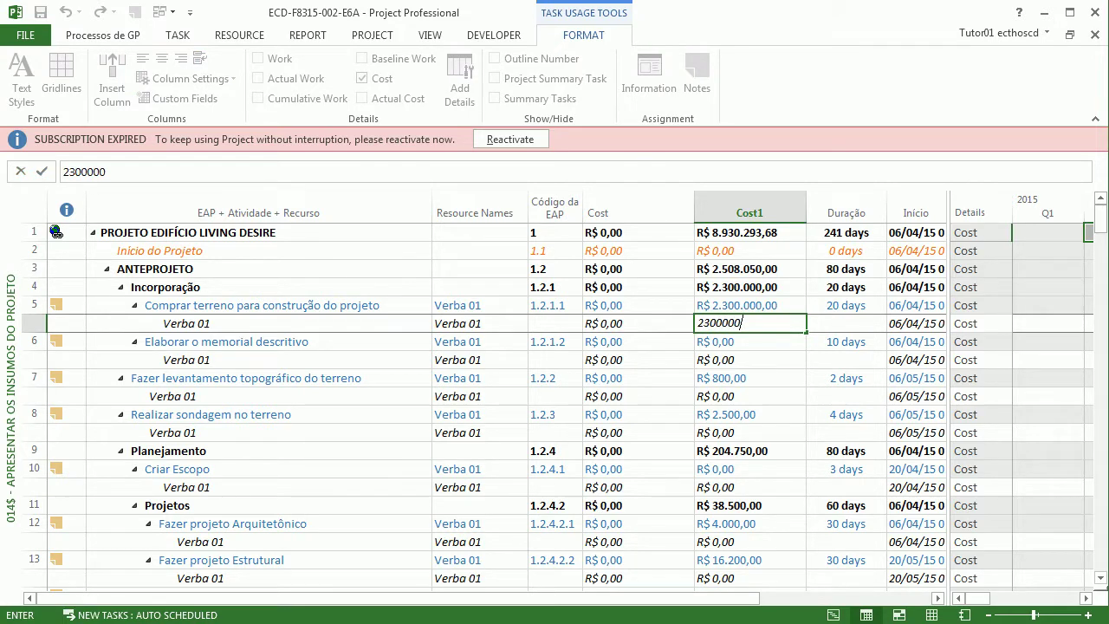
key("Return")
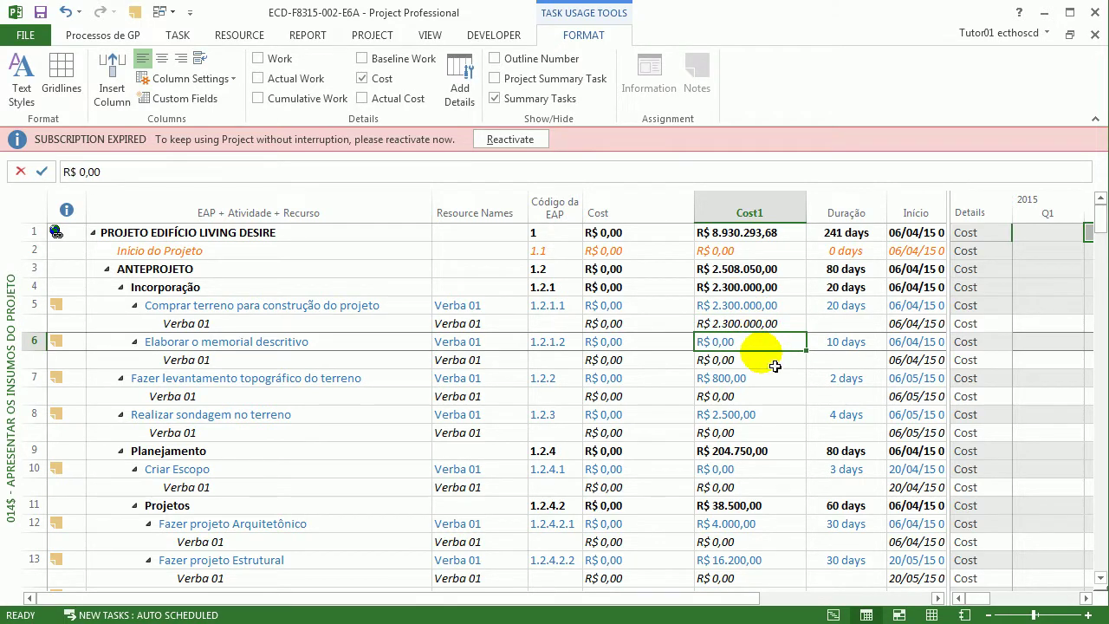
- Set Cost1 of the Verba 01 assignment under Fazer levantamento topográfico do terreno to 800
left_click(771, 367)
key("Down")
key("Down")
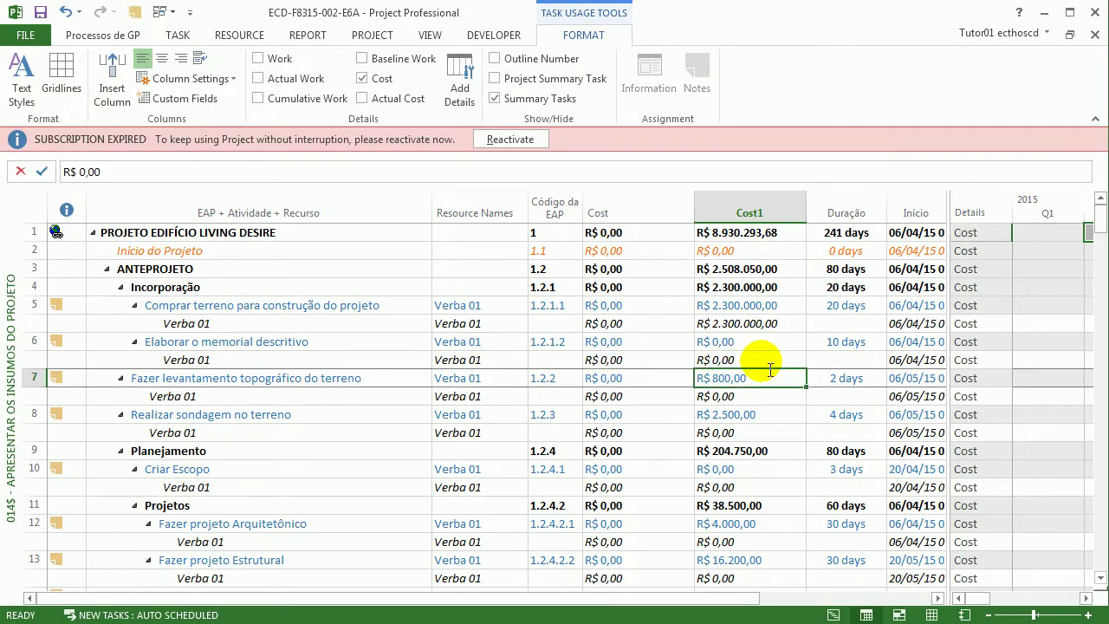
type("800")
key("Return")
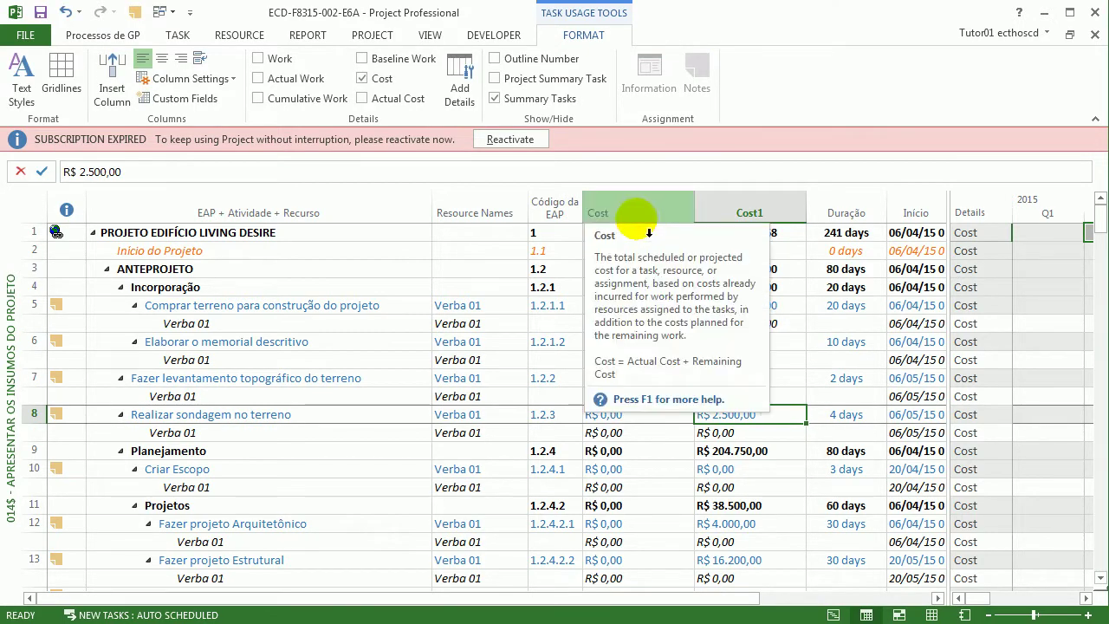
- Hide the Cost column in the usage table
right_click(631, 218)
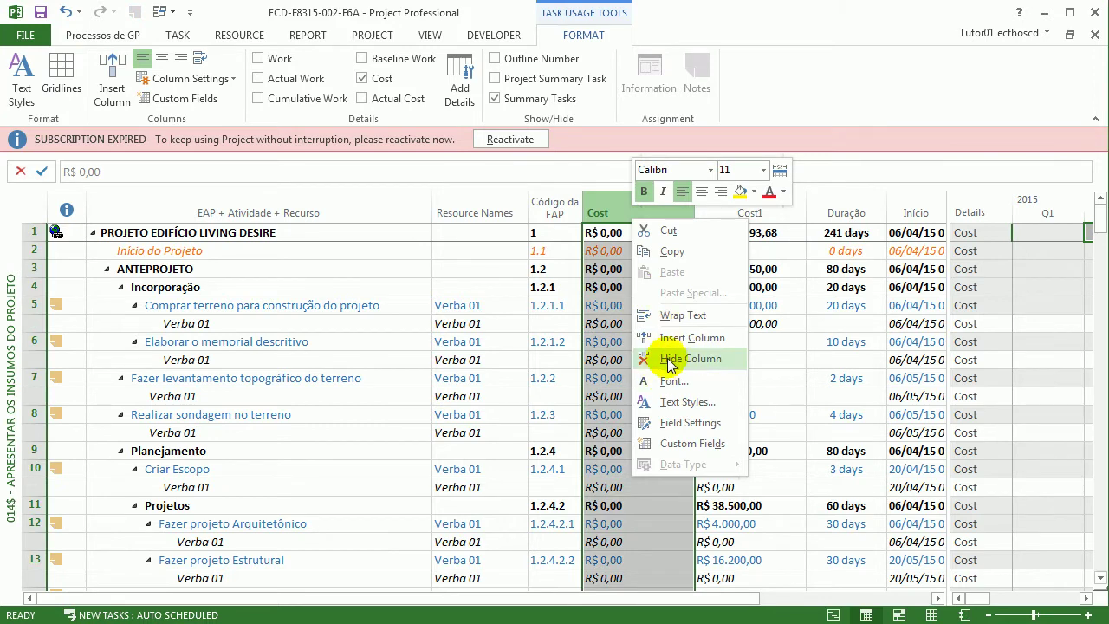
left_click(672, 359)
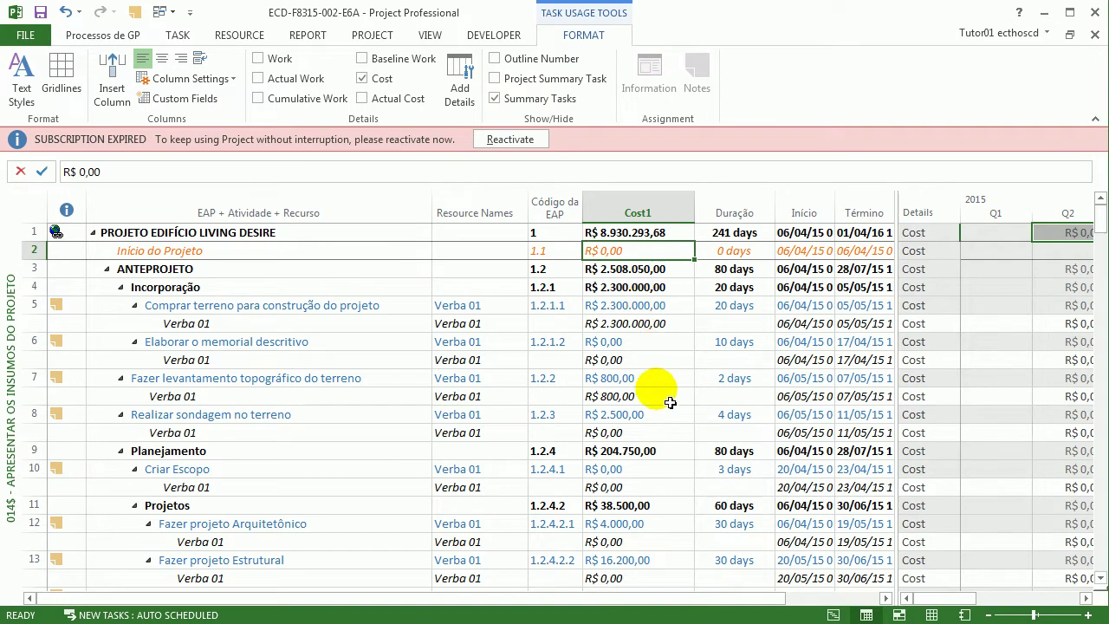
- Set Cost1 of the Verba 01 assignment under Realizar sondagem no terreno to 2500
left_click(649, 435)
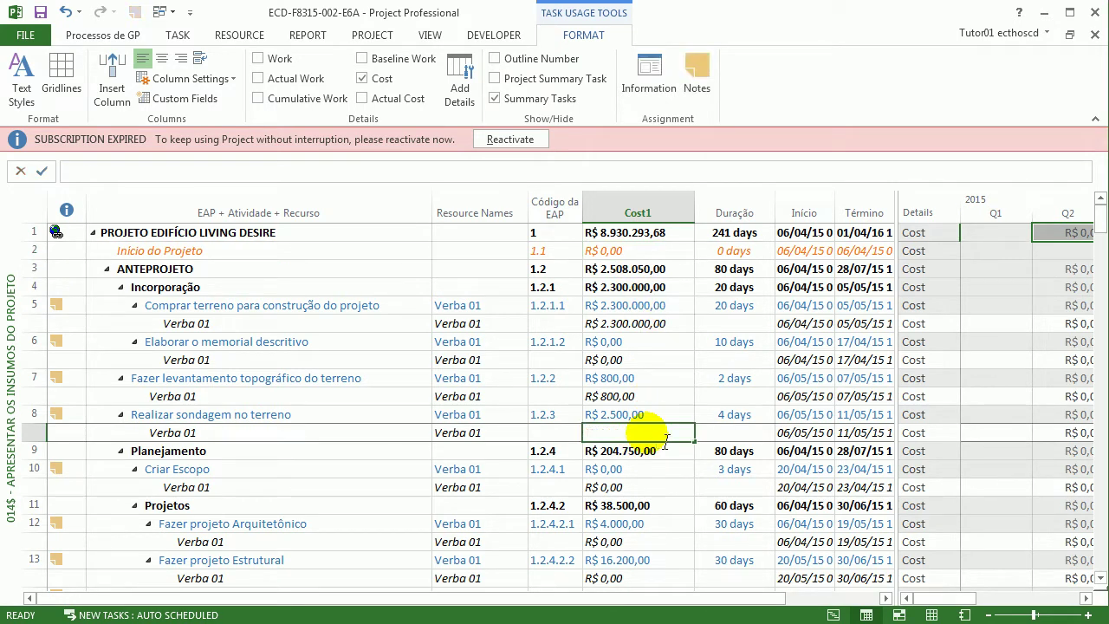
type("2500")
key("Return")
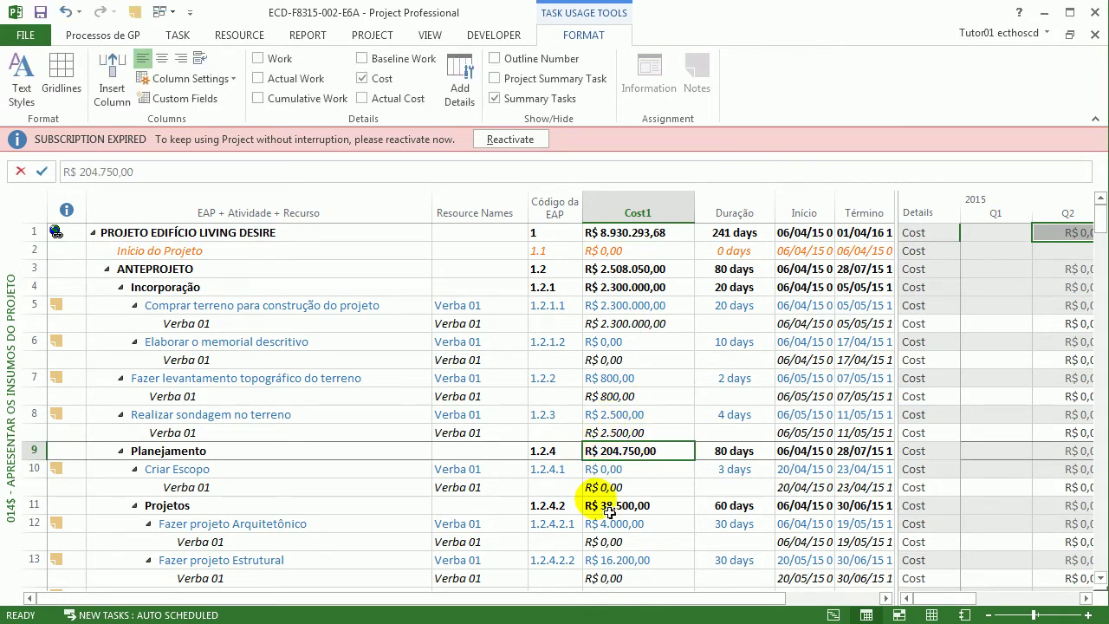
- Set Cost1 of the Verba 01 assignment under Fazer projeto Arquitetônico to 4.000
left_click(625, 489)
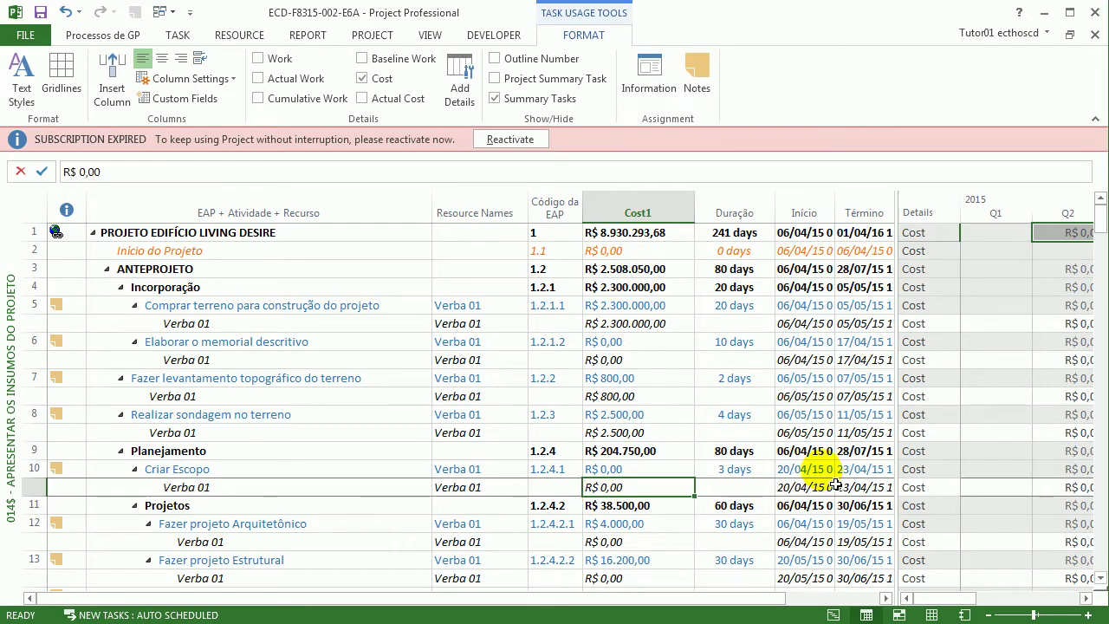
key("Down")
key("Down")
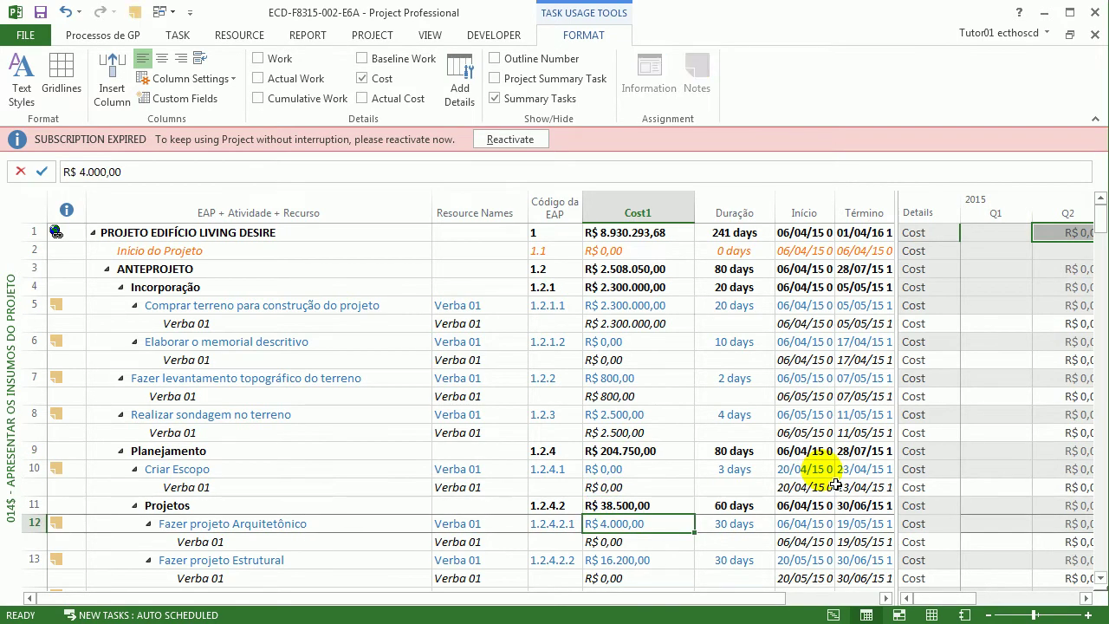
key("Down")
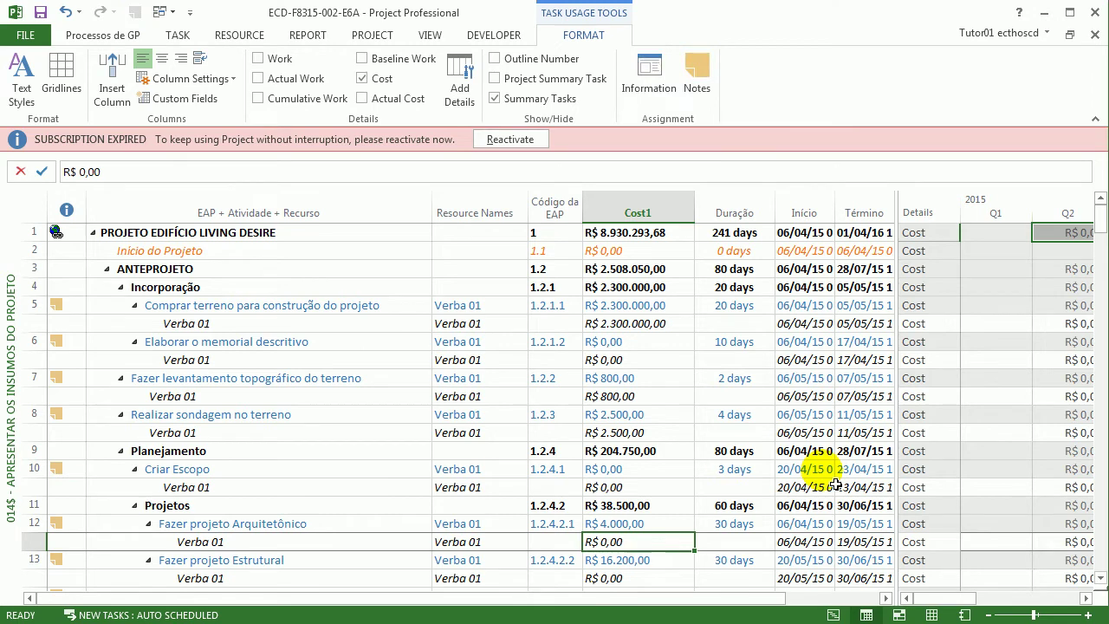
key("BackSpace")
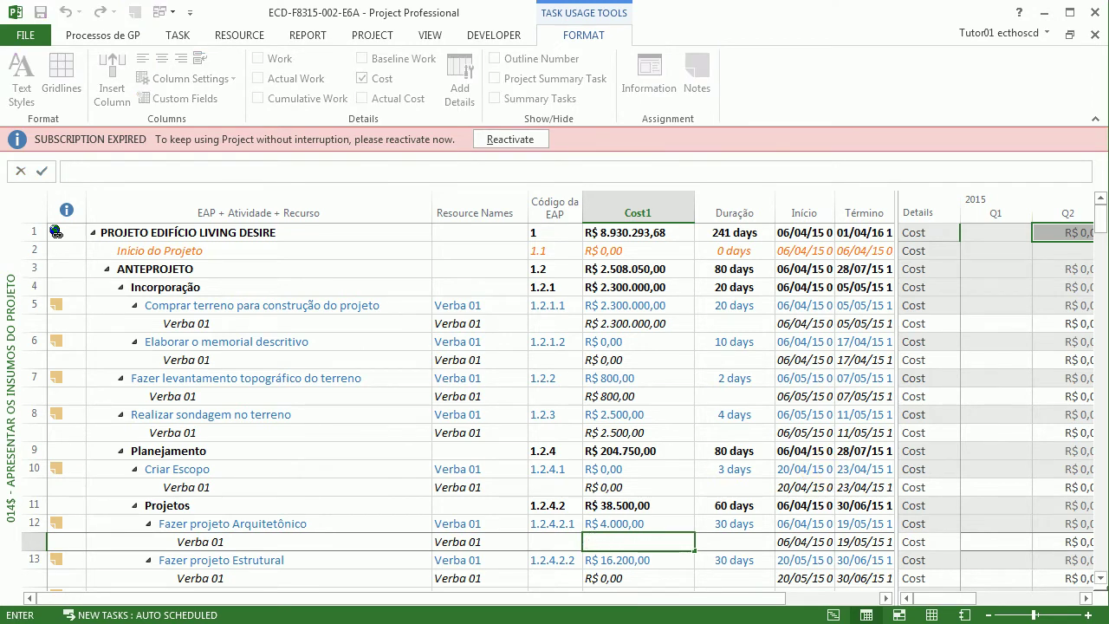
type("4.000")
key("Return")
- Set Cost1 of the Verba 01 assignment under Fazer projeto Elétrico to 9500
scroll(736, 407, "down", 4)
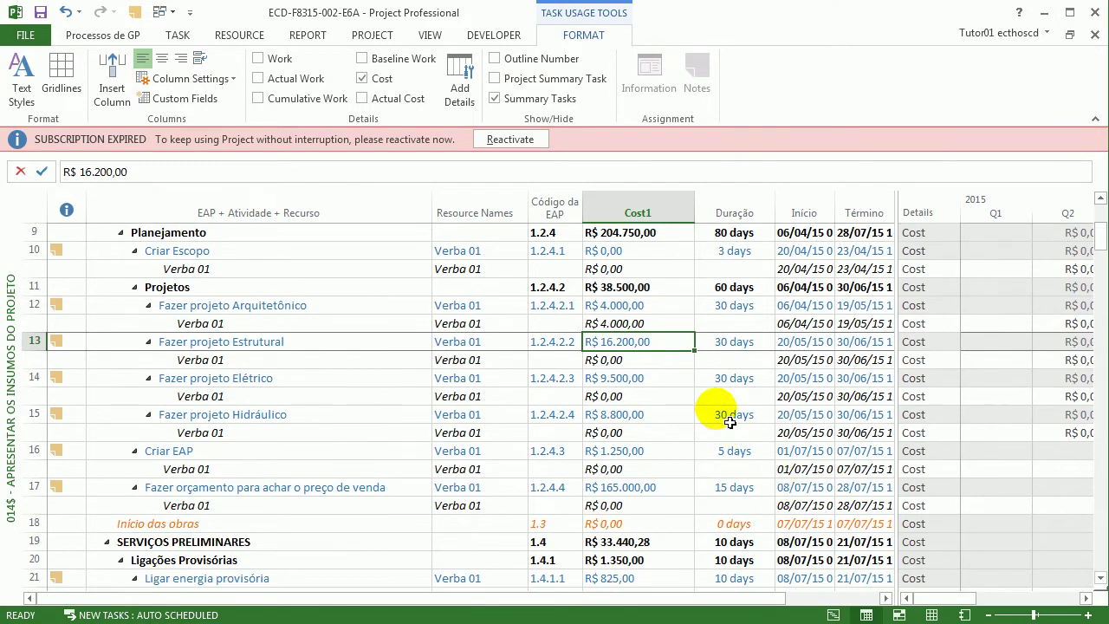
left_click(645, 396)
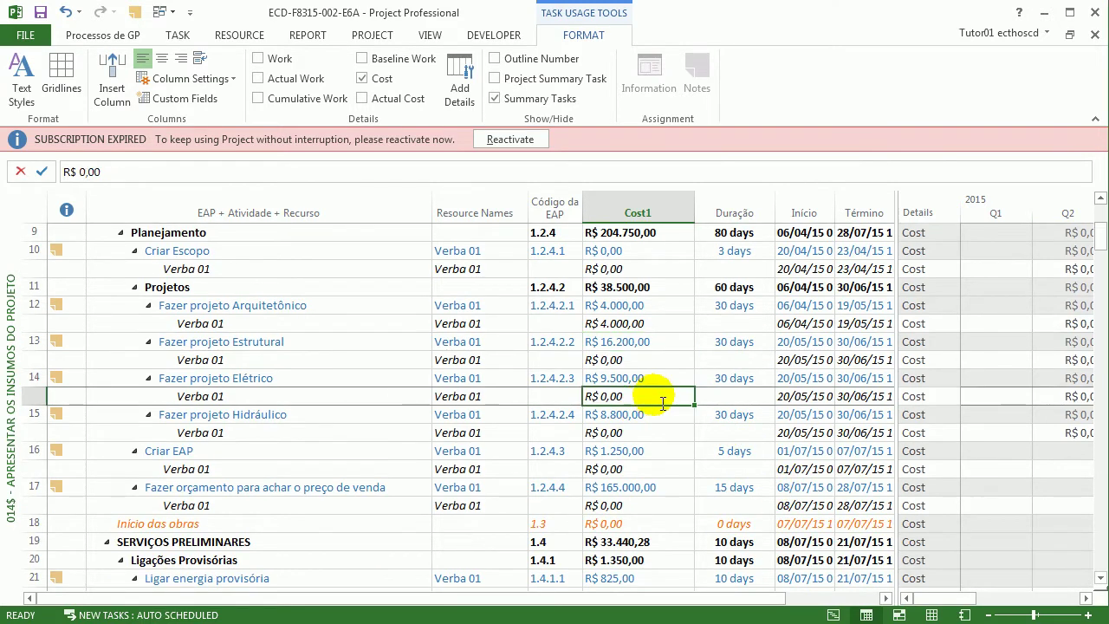
type("95000")
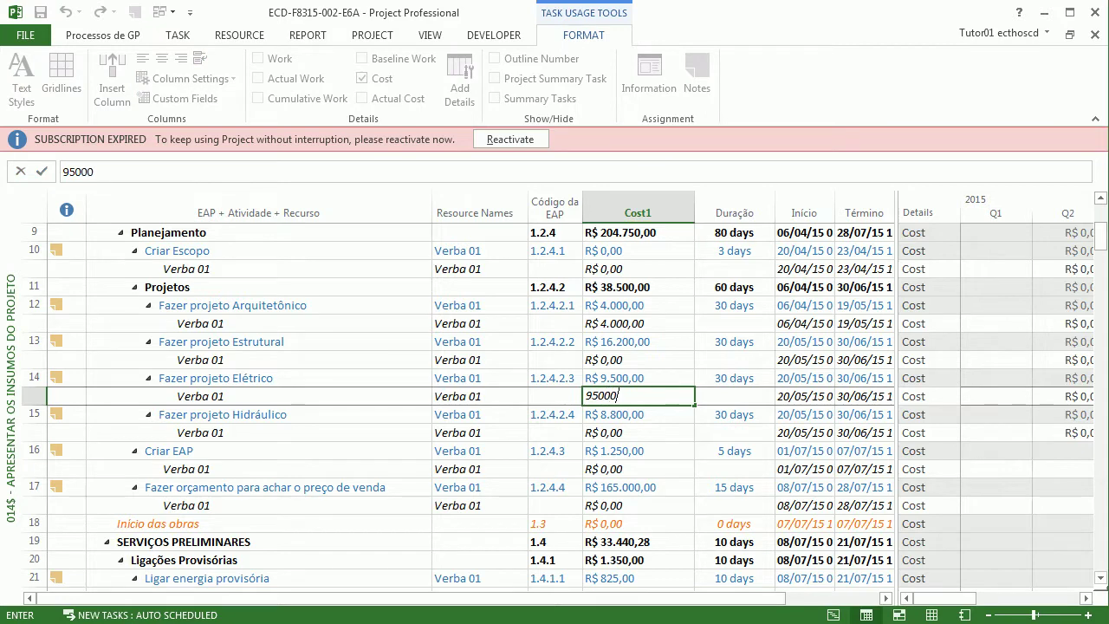
key("Return")
key("Up")
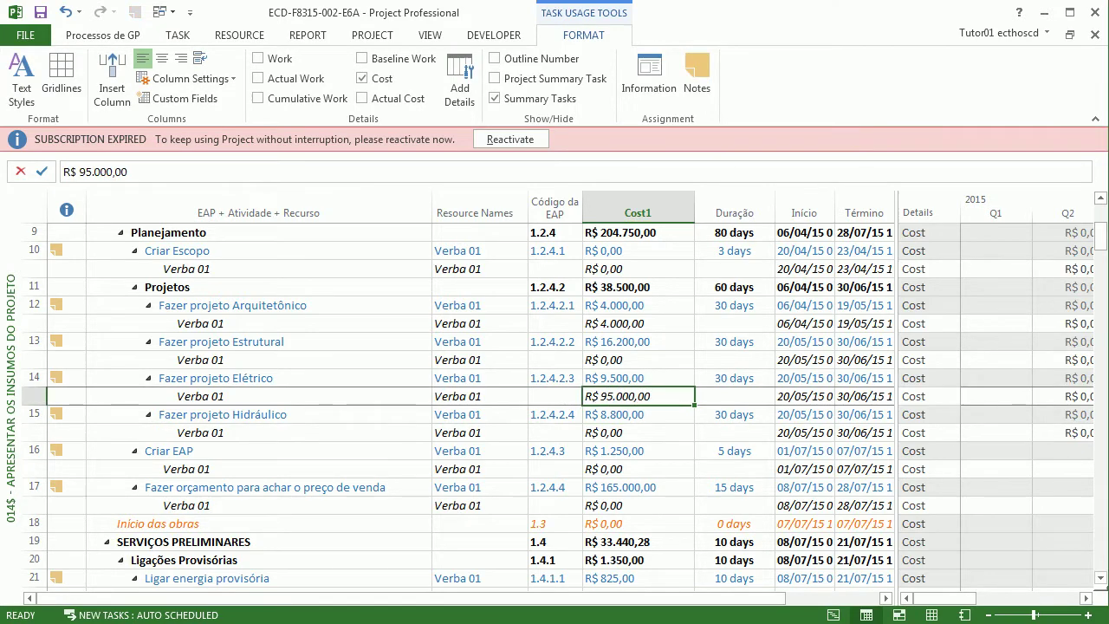
type("9500")
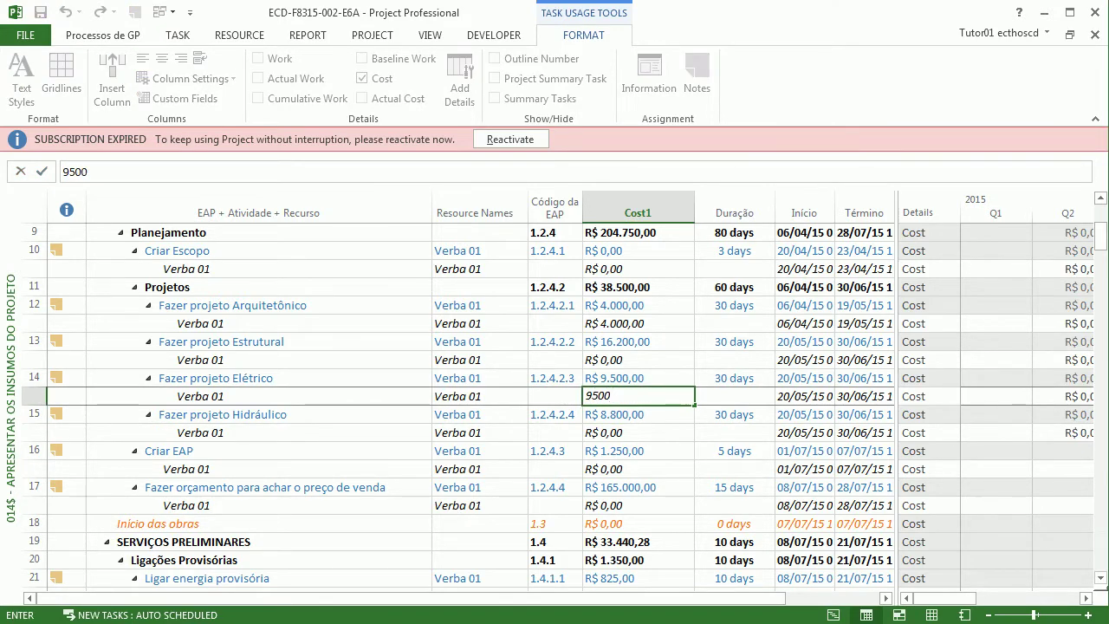
key("Return")
- Review the Cost1 values of the ANTEPROJETO tasks and close the ECD-F8315-002-E6A project
scroll(458, 431, "up", 4)
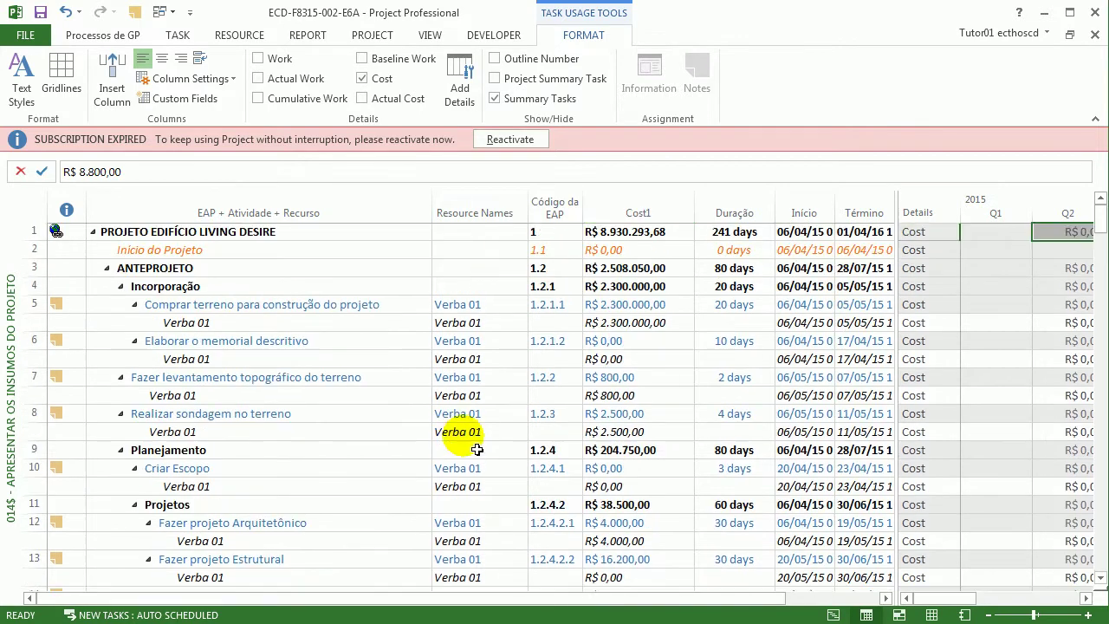
left_click(669, 398)
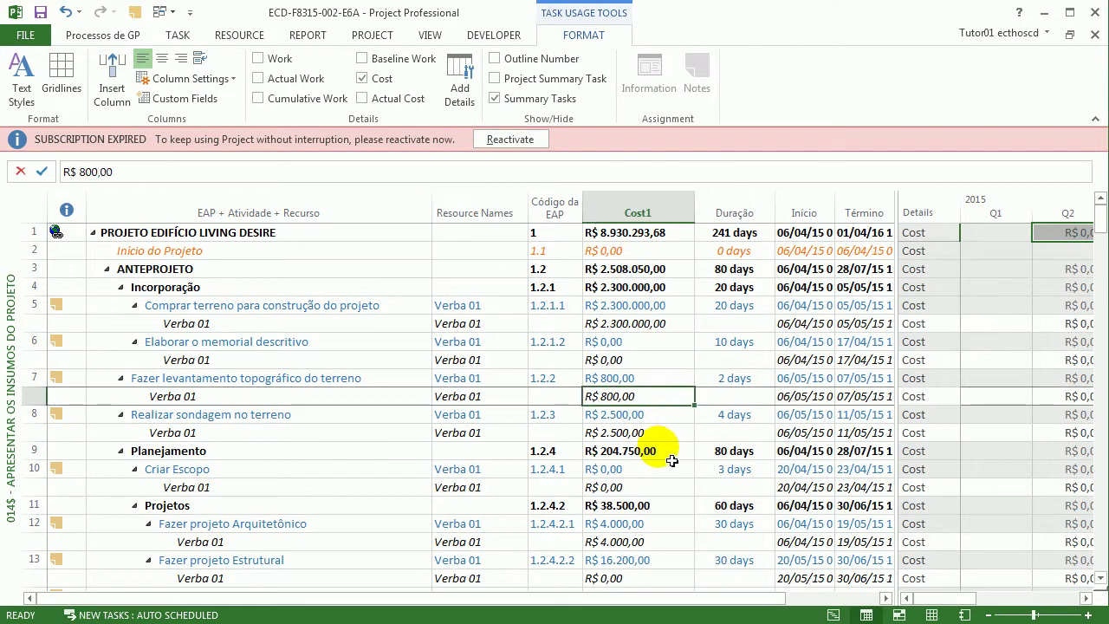
left_click(641, 379)
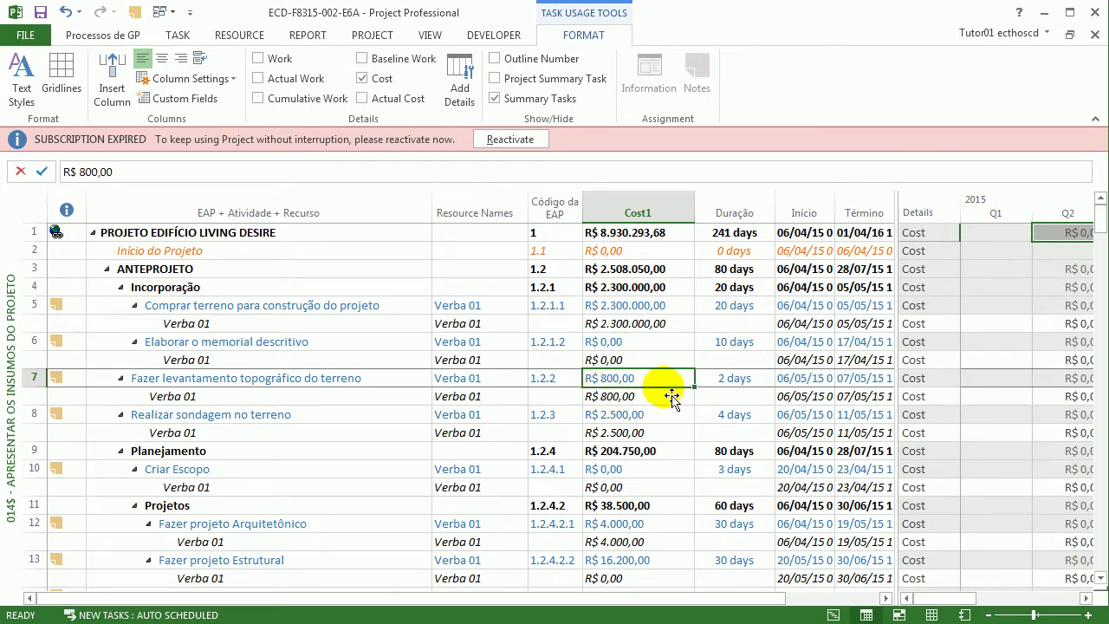
left_click(1095, 35)
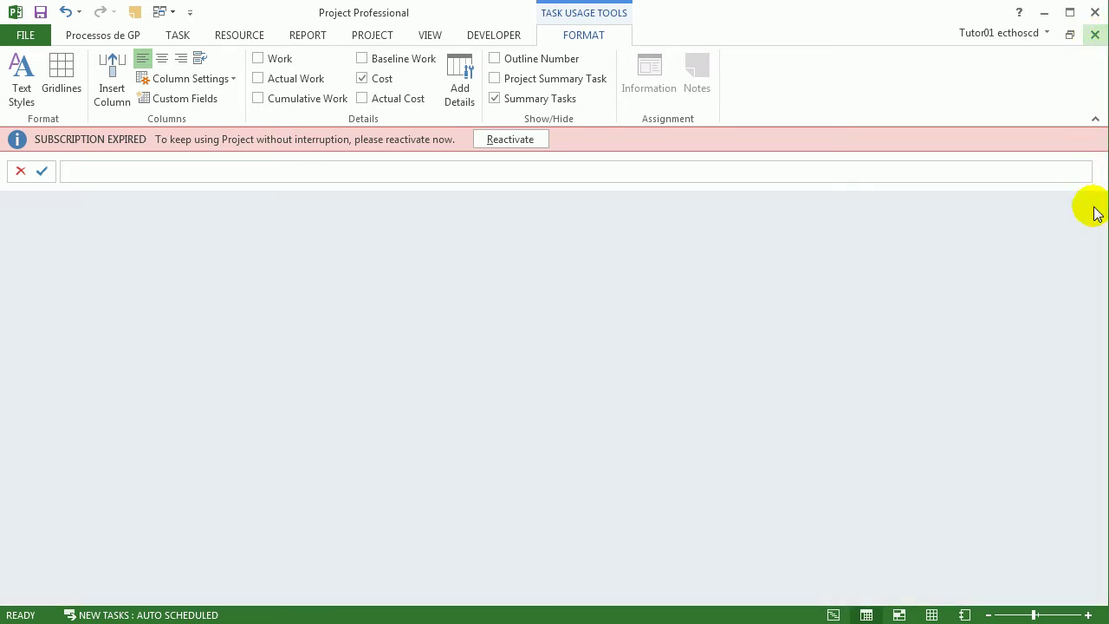
- Open the ECD-F8315-002-E6 project, re-establishing its links and opening the resource pool to see assignments across all sharer files
left_click(1045, 13)
double_click(487, 213)
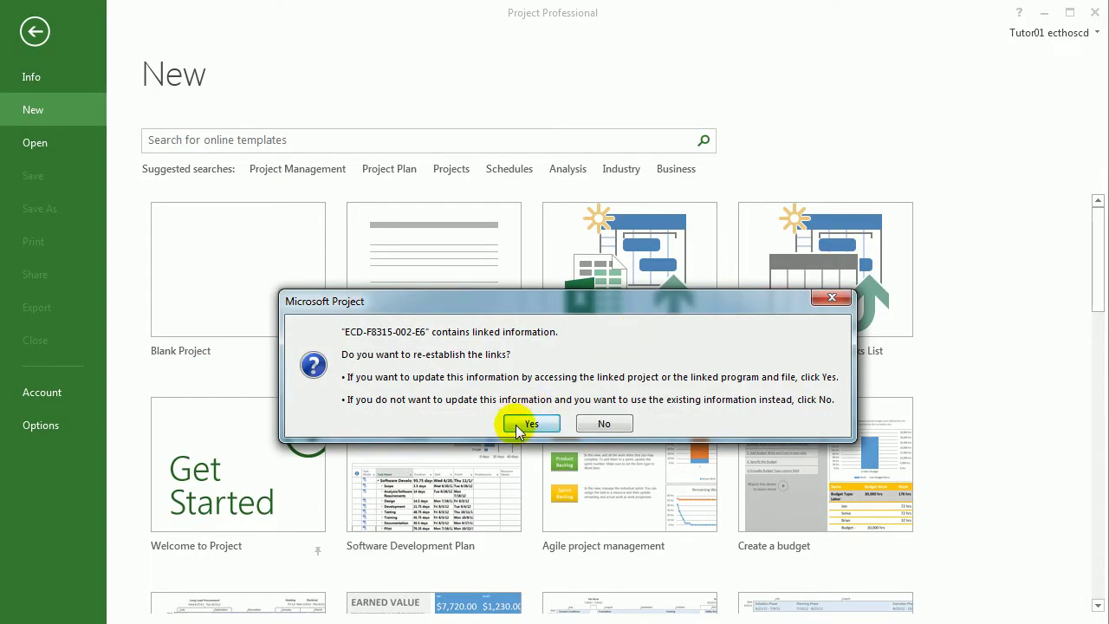
left_click(528, 423)
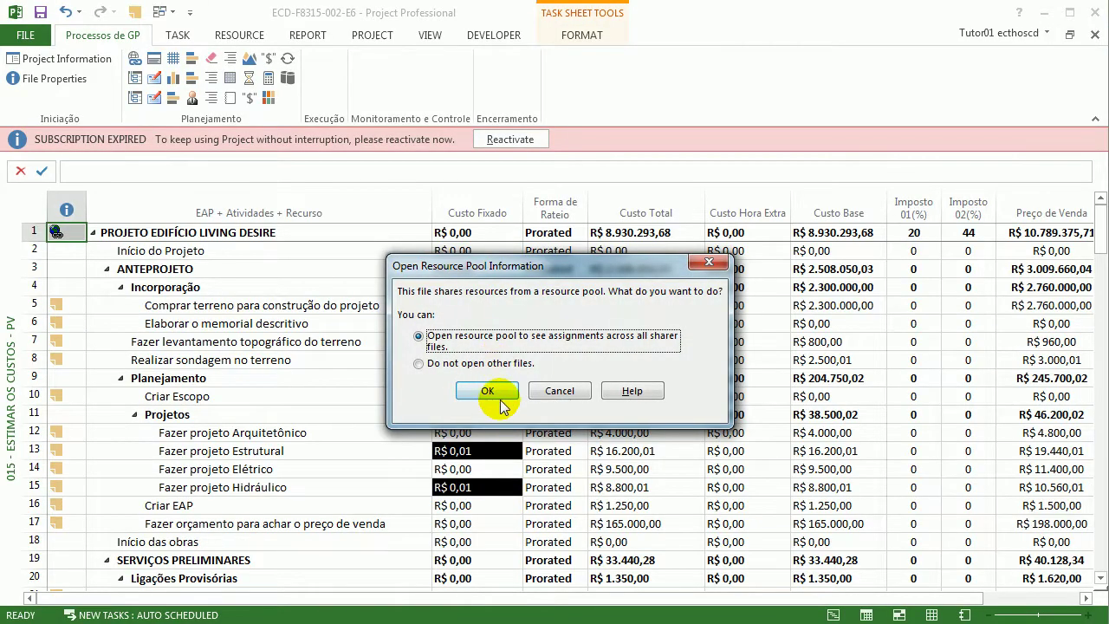
left_click(500, 392)
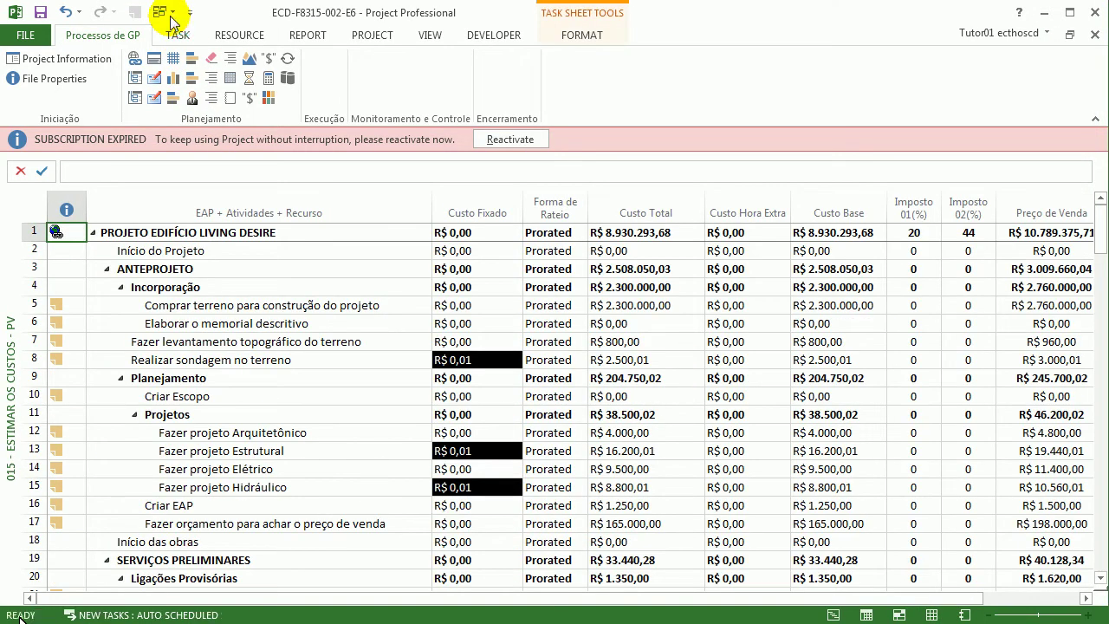
- Switch to the resource pool file ECD-F8315-002-E6-Pool and review the Classe de Custeio assigned to each resource
left_click(170, 19)
left_click(182, 50)
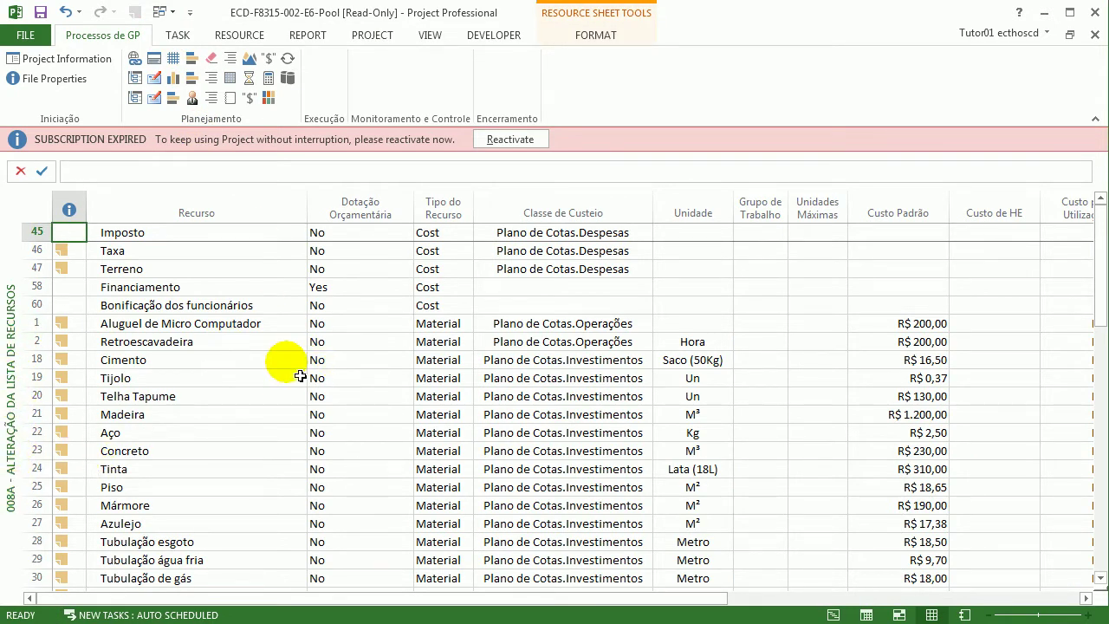
left_click(630, 212)
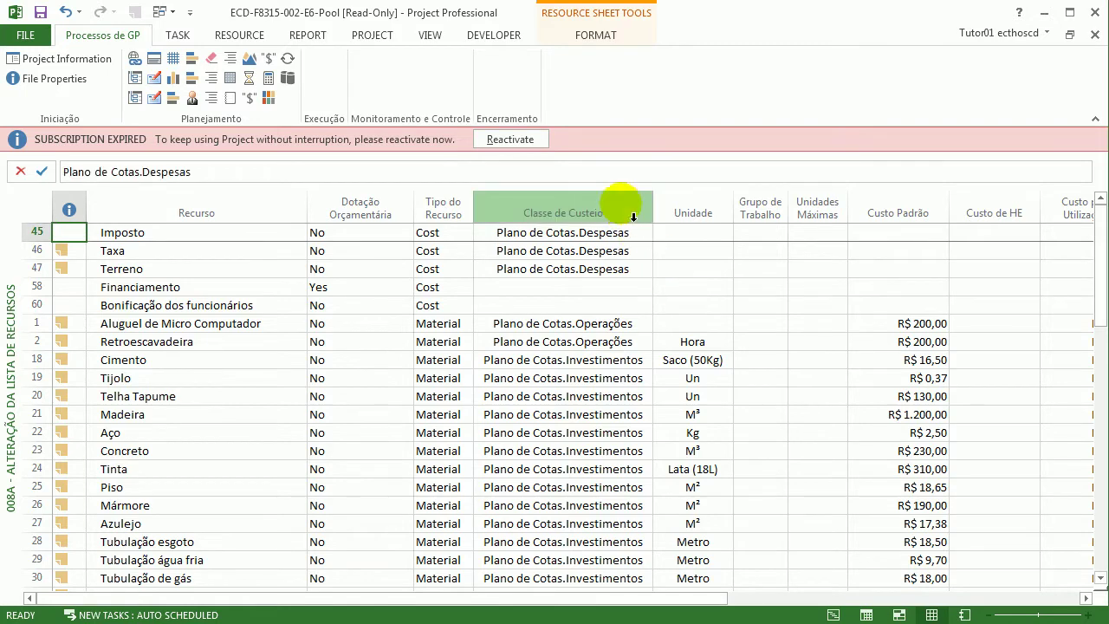
scroll(620, 360, "down", 11)
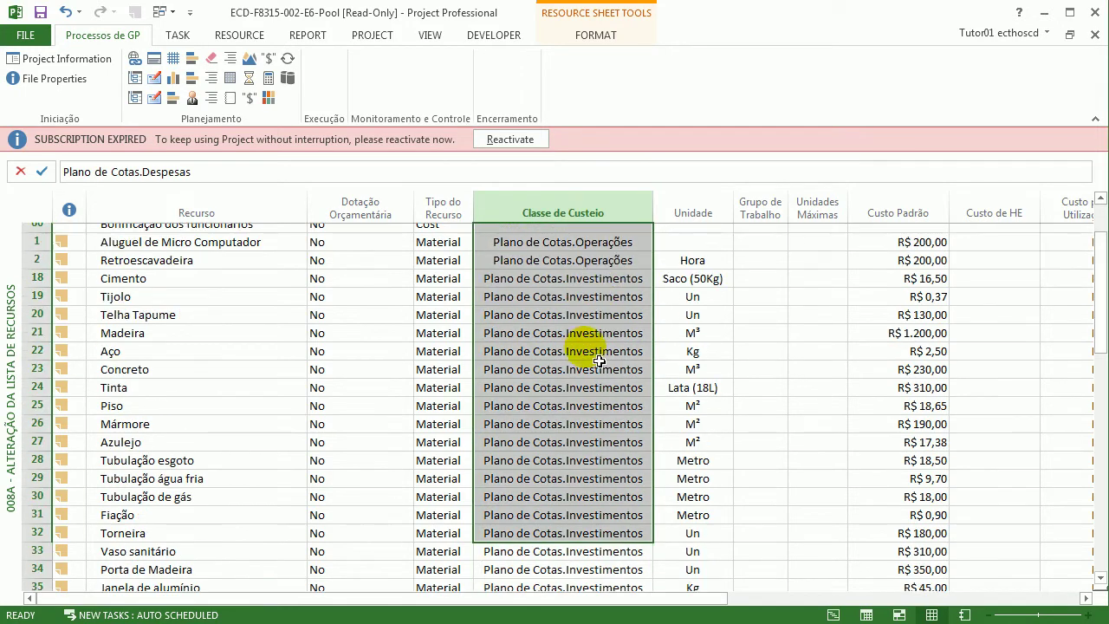
scroll(589, 362, "down", 6)
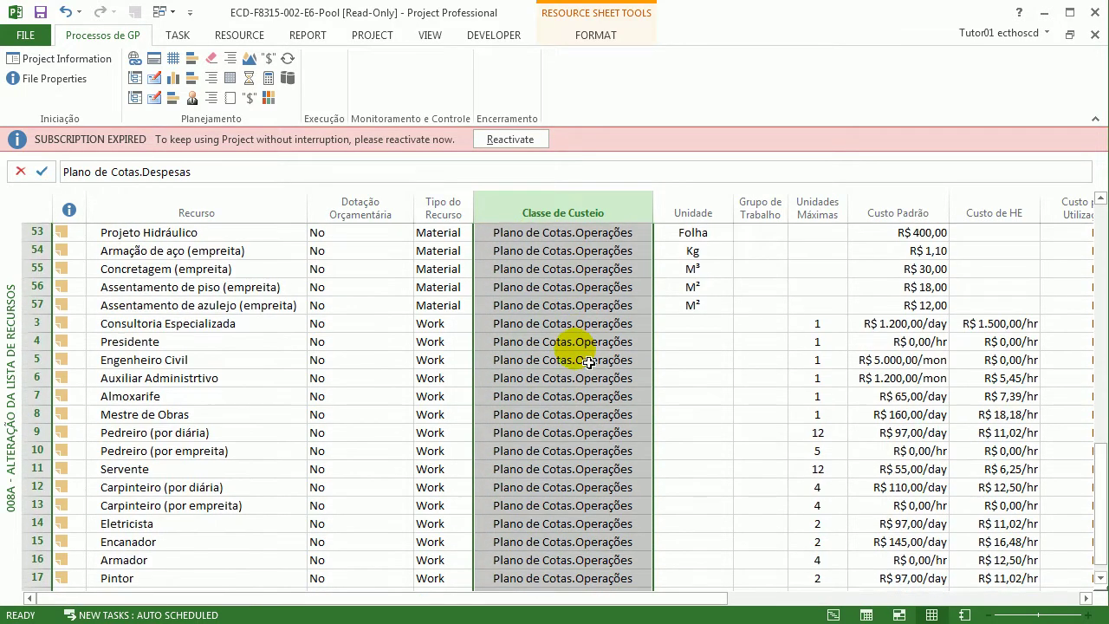
scroll(590, 373, "up", 17)
left_click(585, 358)
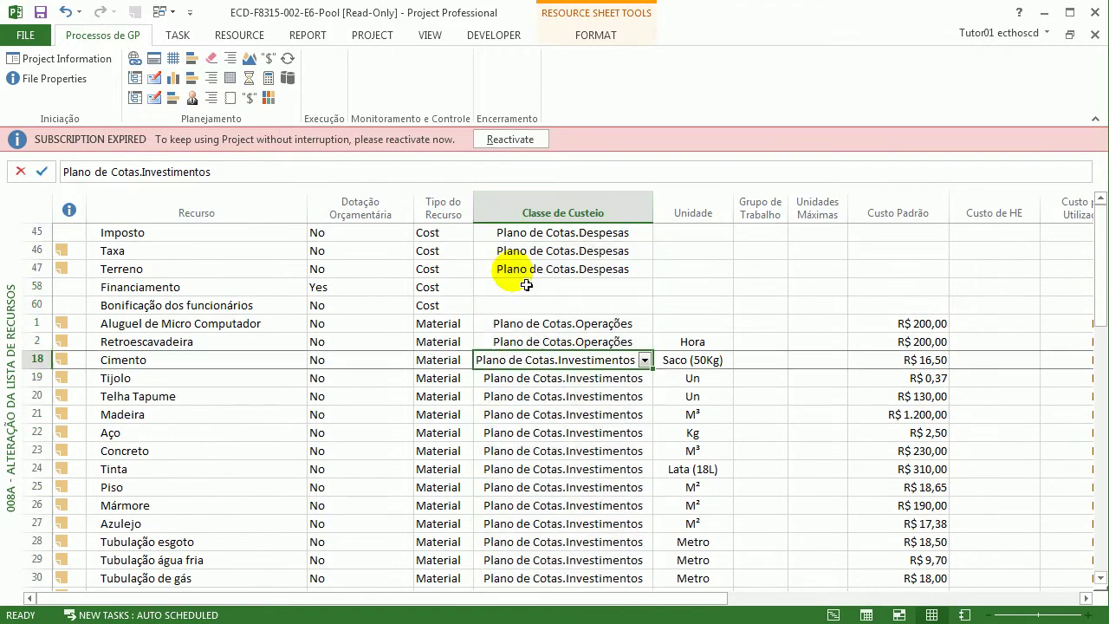
- Return to the ECD-F8315-002-E6 project and display the 015 - Estimar os Custos view
left_click(161, 12)
left_click(175, 35)
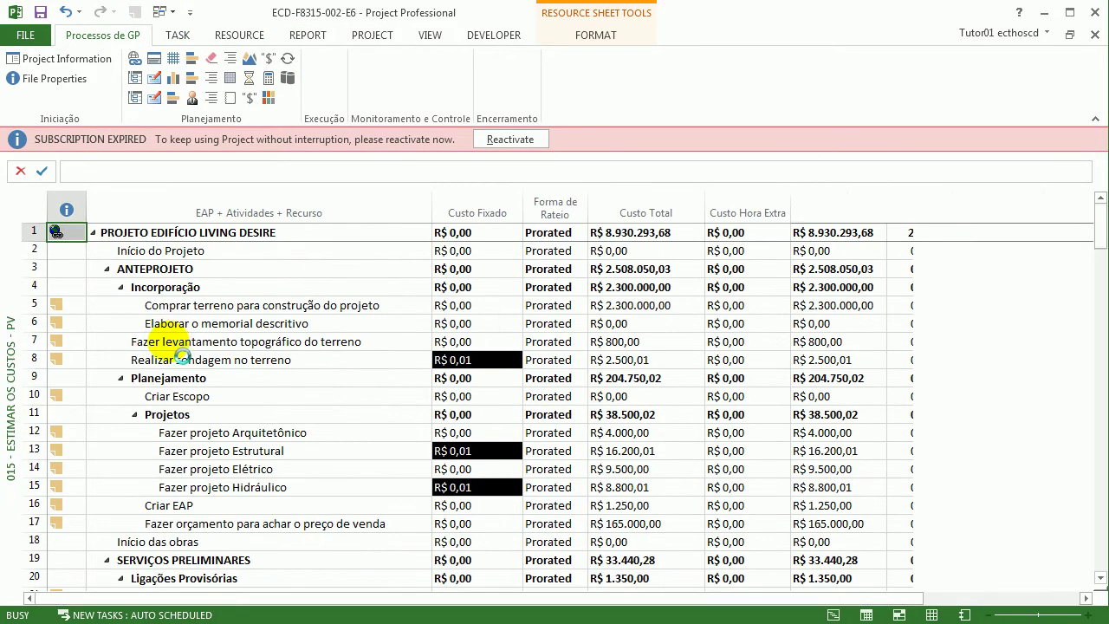
right_click(7, 241)
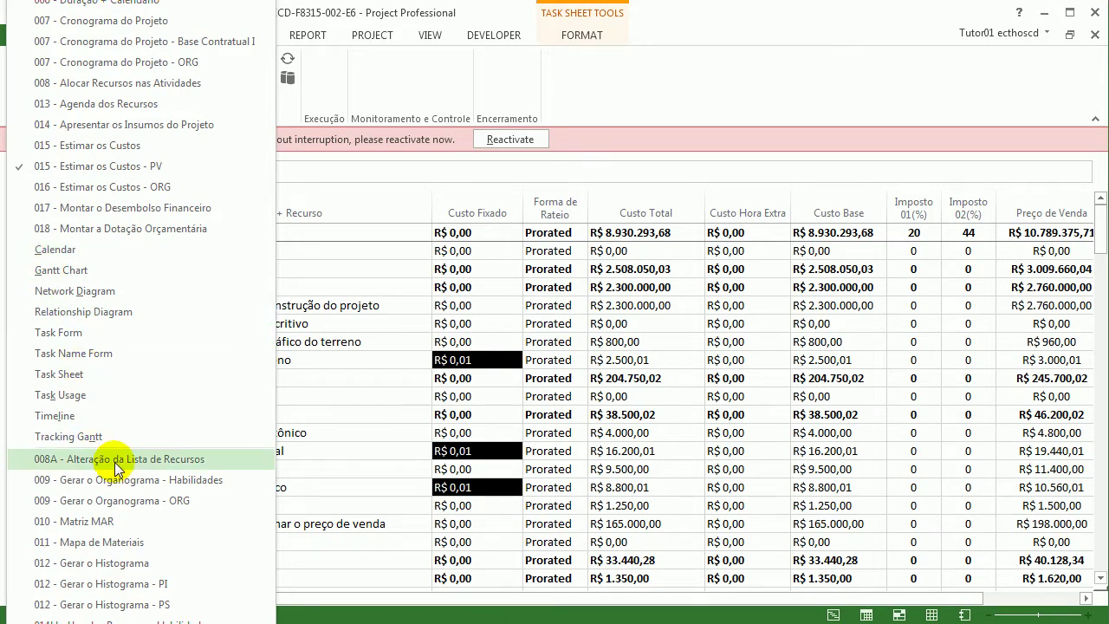
left_click(284, 417)
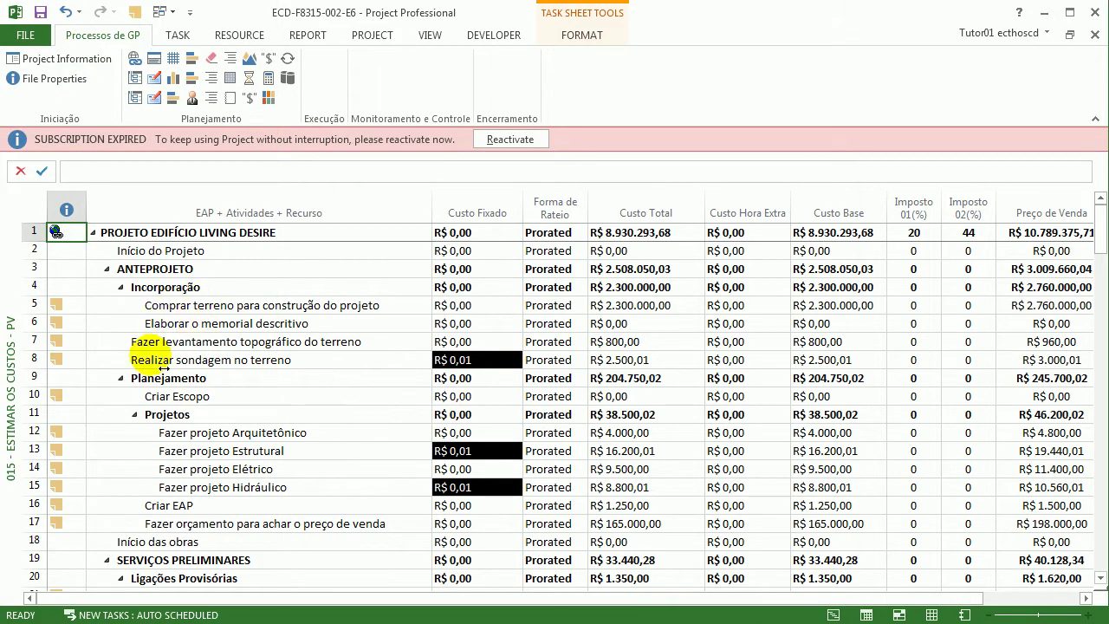
right_click(13, 247)
left_click(164, 173)
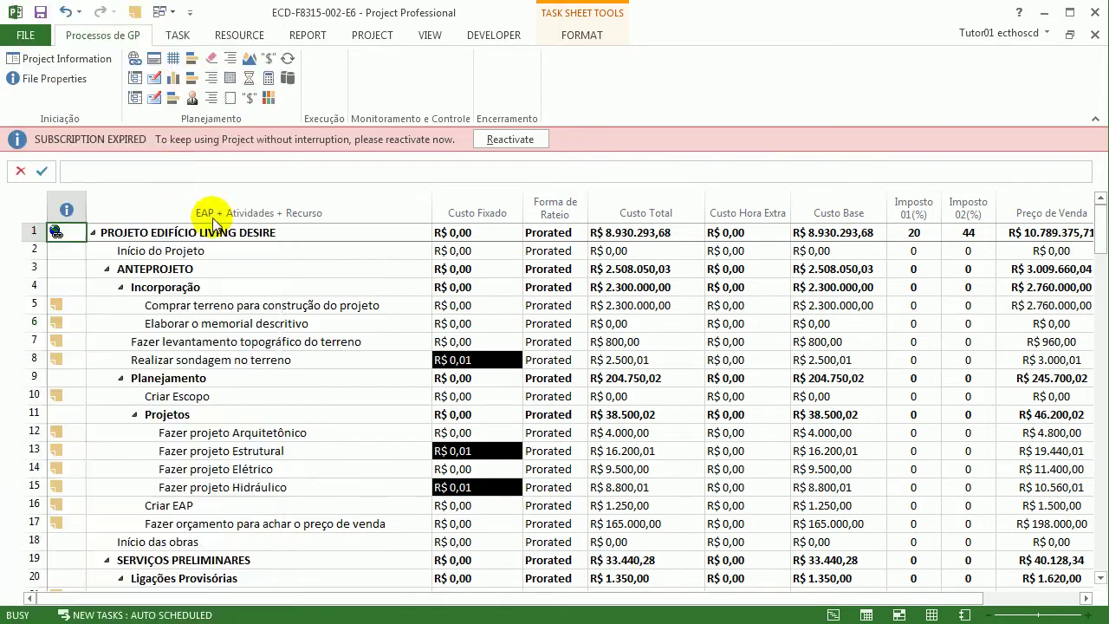
- Examine the highlighted Custo Fixado values and compare the project's Custo Base with its Custo Total
left_click(451, 359)
left_click(472, 451)
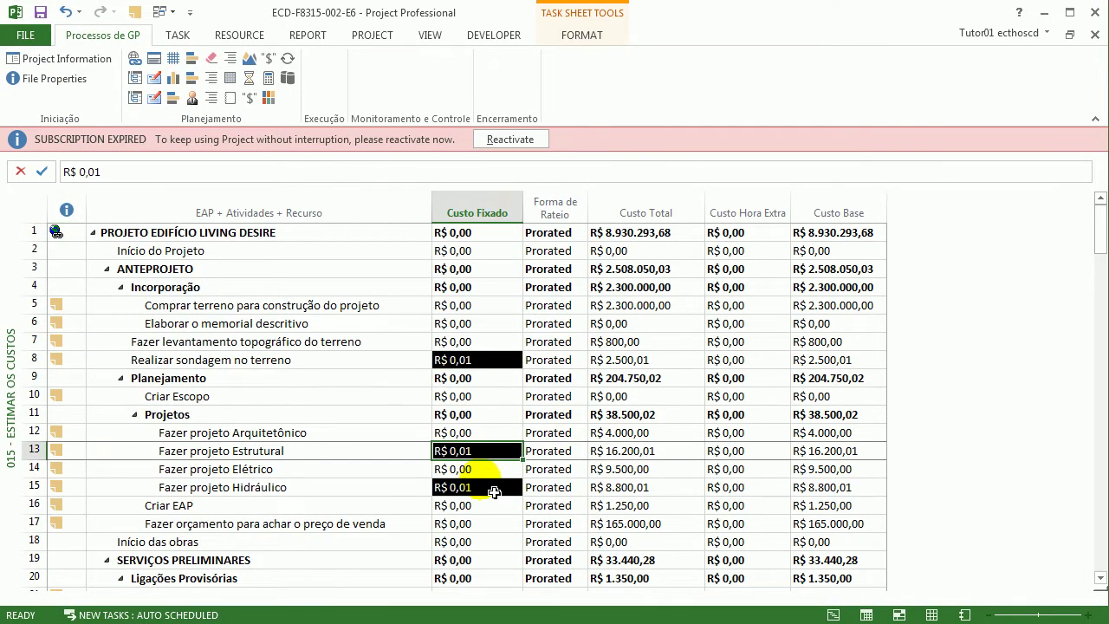
left_click(483, 486)
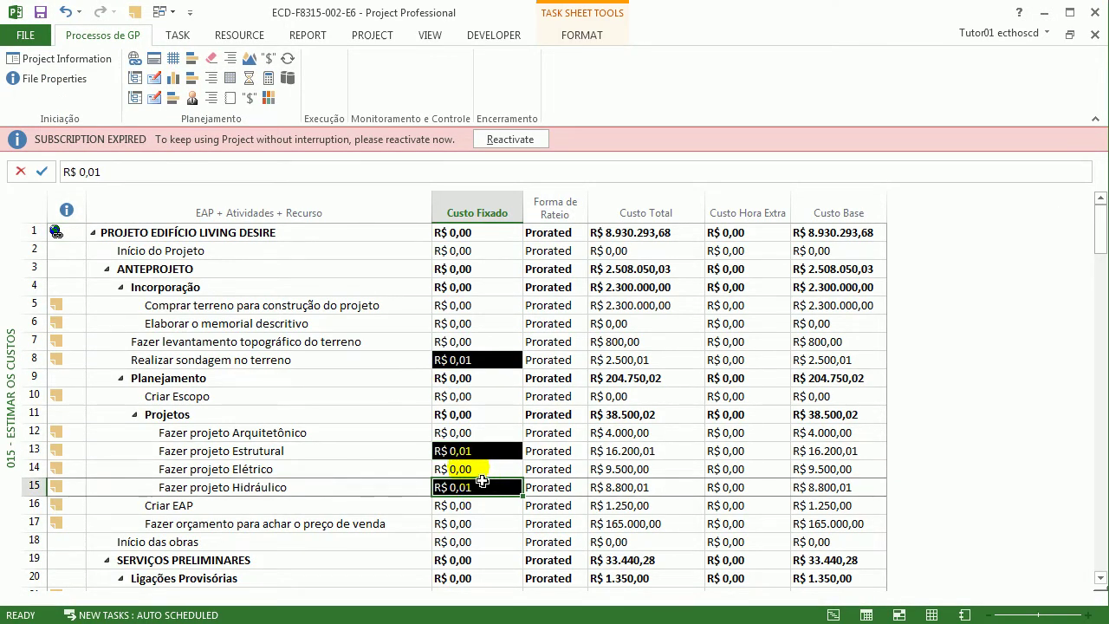
left_click(842, 234)
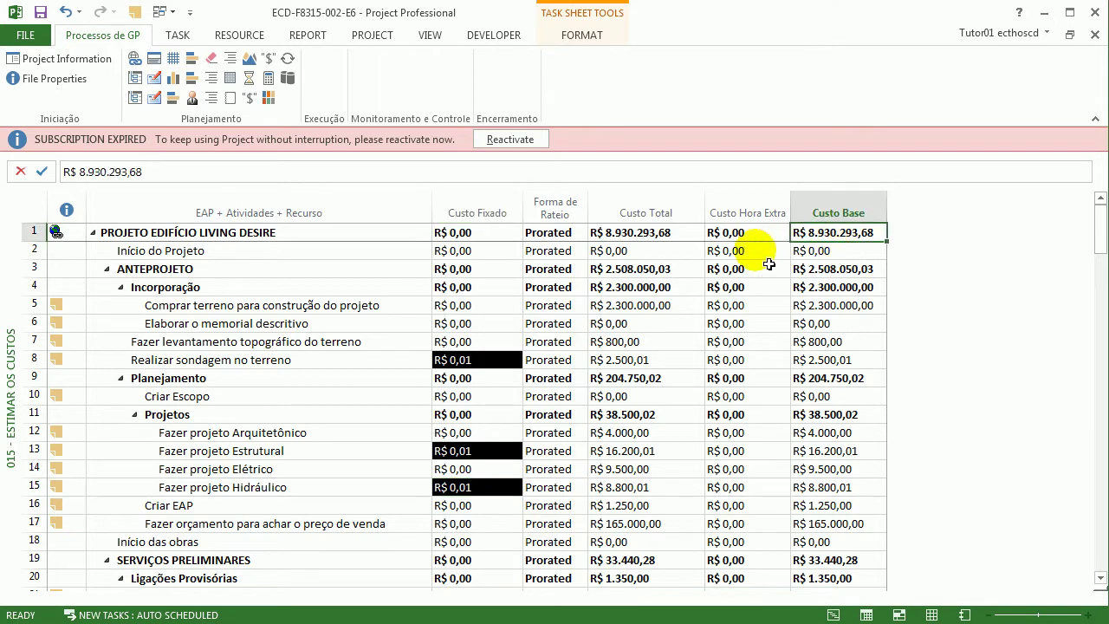
left_click(651, 233)
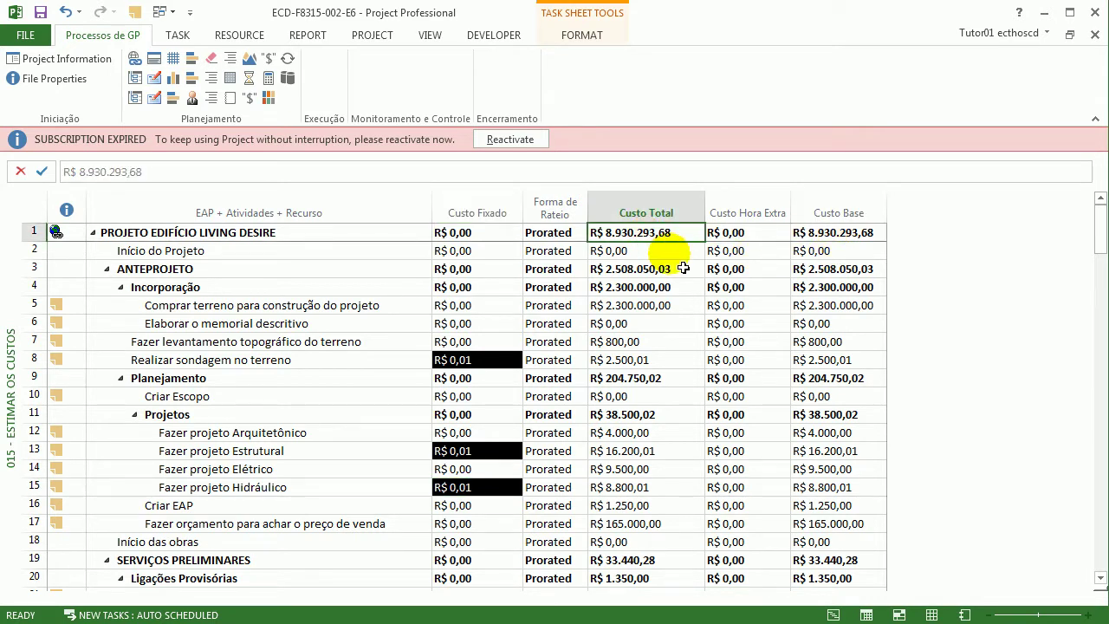
- Show the 015 - Estimar os Custos - PV view and inspect the formula of the Preço de Venda custom field
right_click(16, 250)
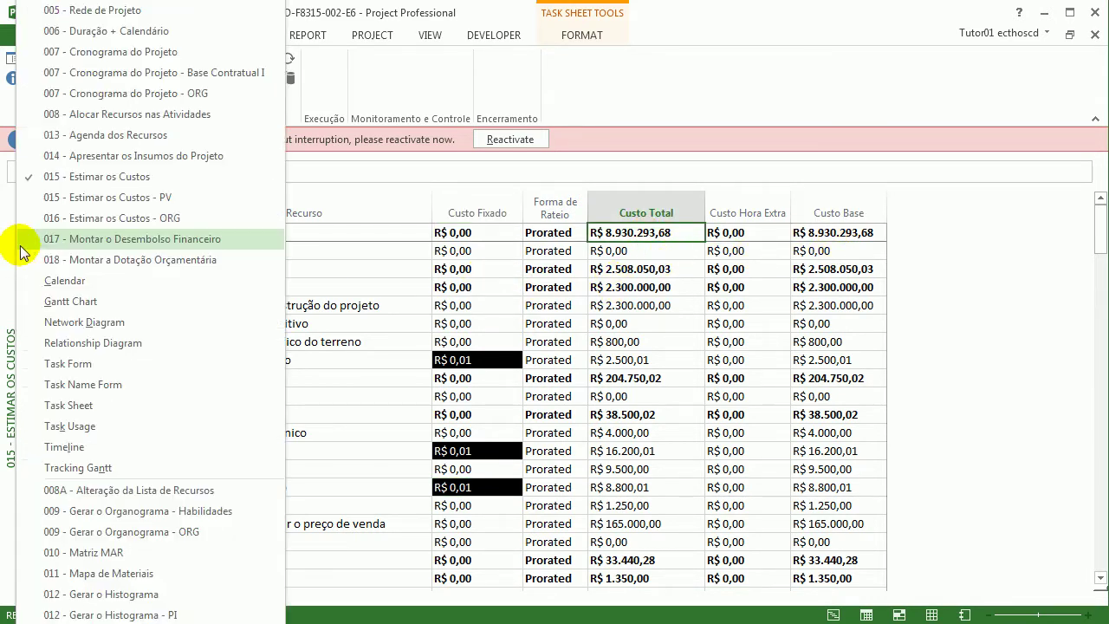
left_click(207, 218)
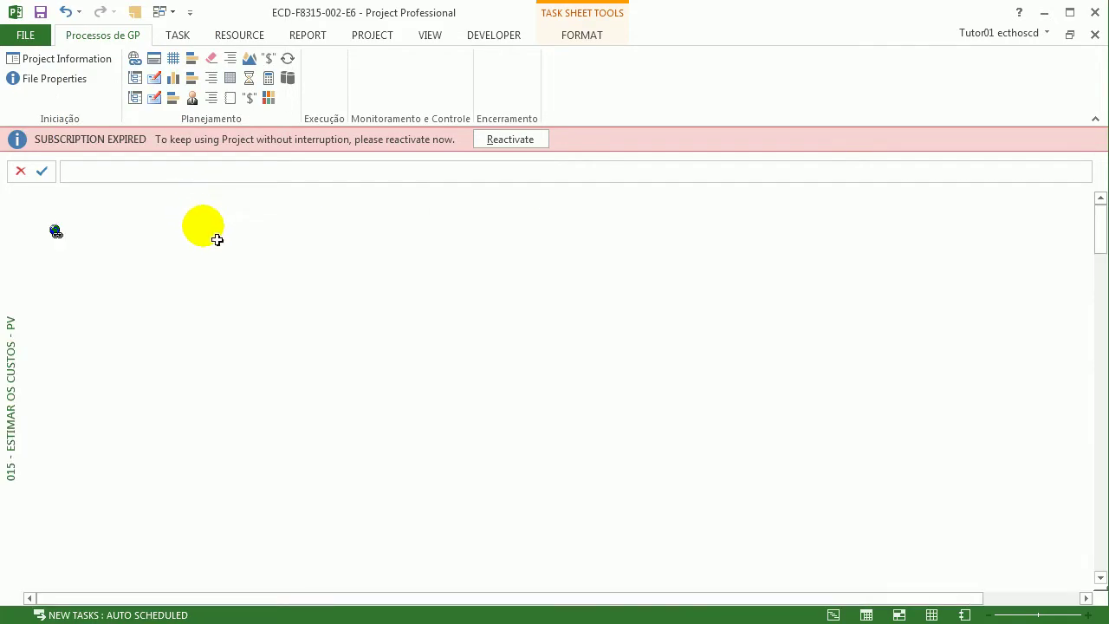
left_click_drag(715, 598, 866, 596)
right_click(996, 215)
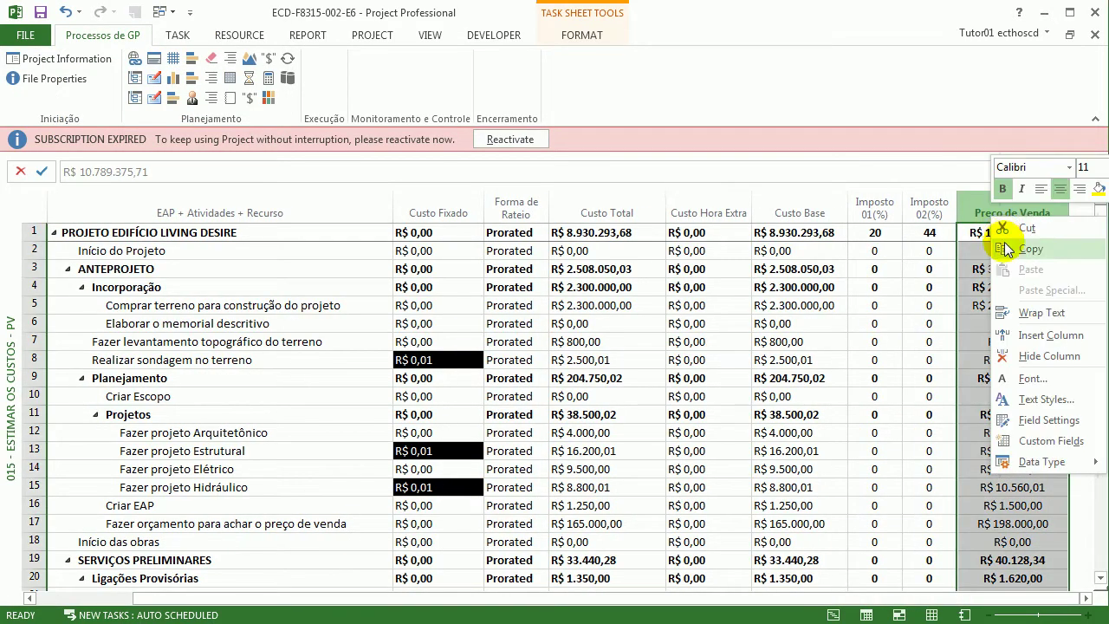
left_click(1048, 441)
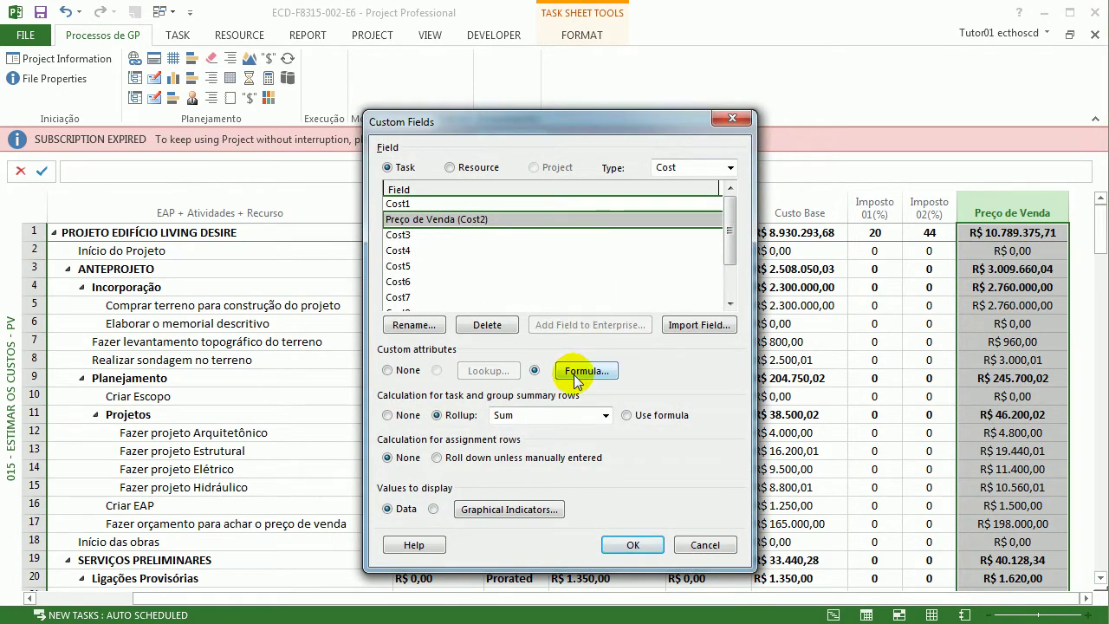
left_click(574, 372)
left_click(371, 294)
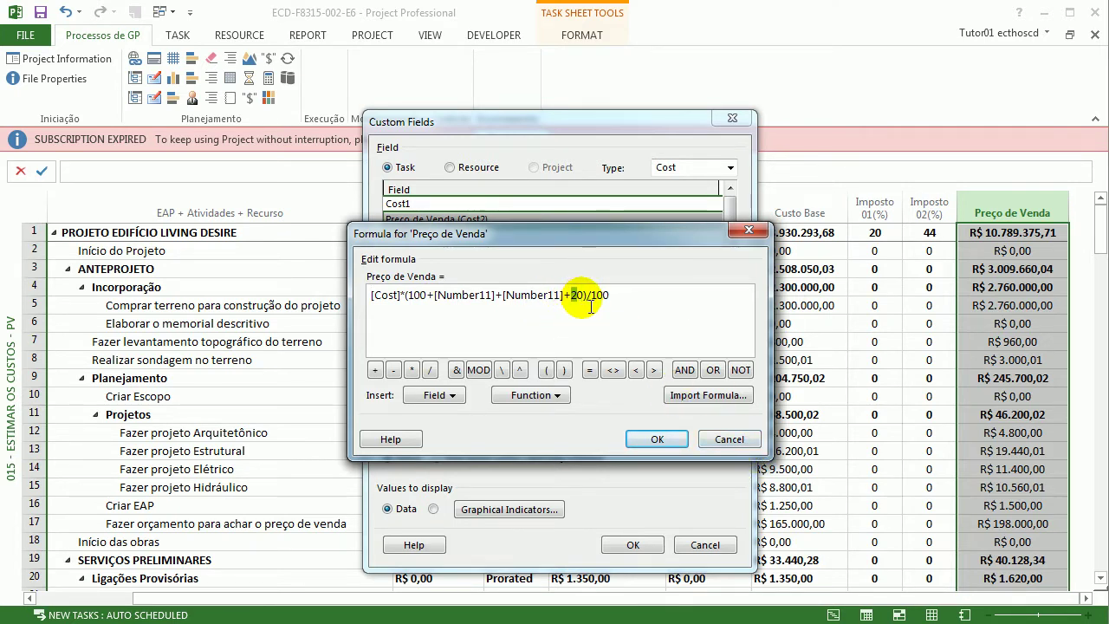
left_click(720, 439)
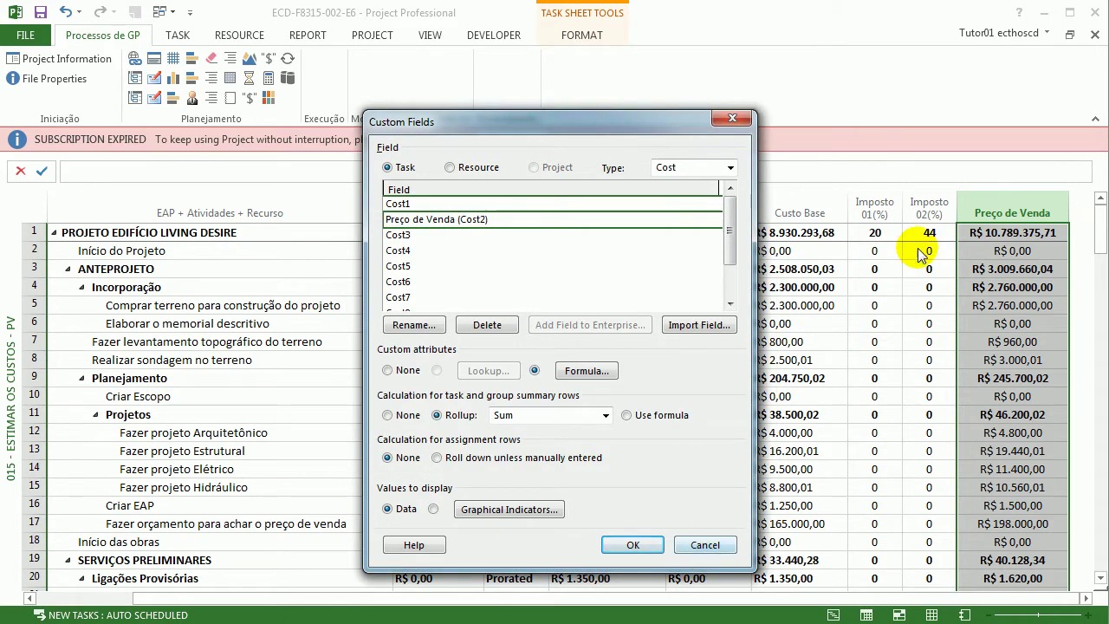
left_click(704, 543)
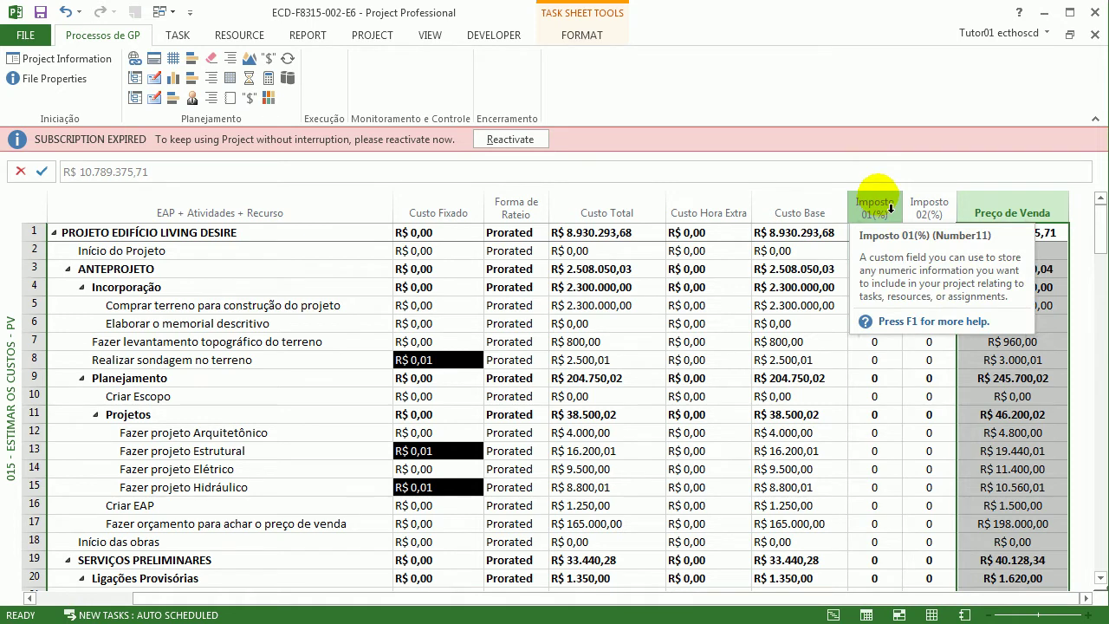
- Remove the second [Number11] term from the formula of the Preço de Venda custom field
right_click(971, 208)
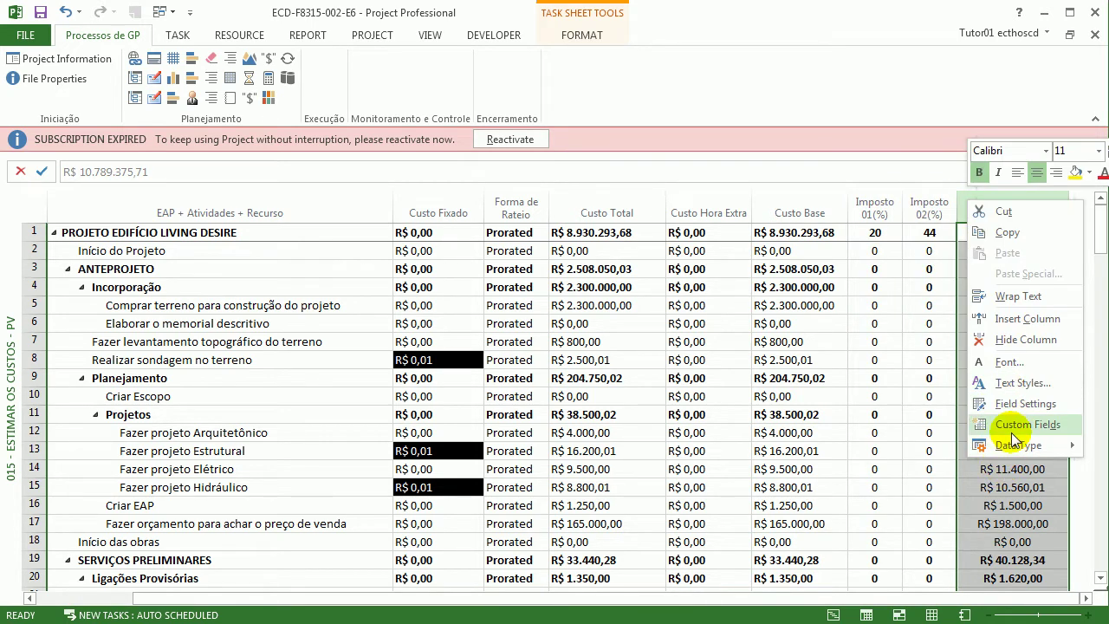
left_click(1011, 432)
left_click(612, 369)
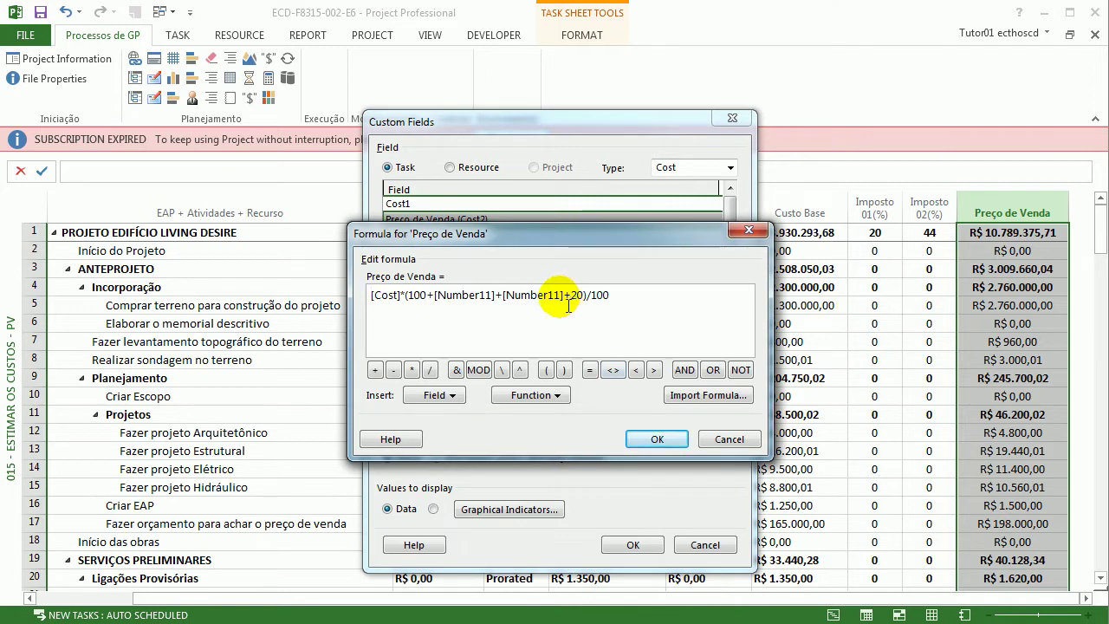
key("BackSpace")
key("BackSpace")
key("BackSpace")
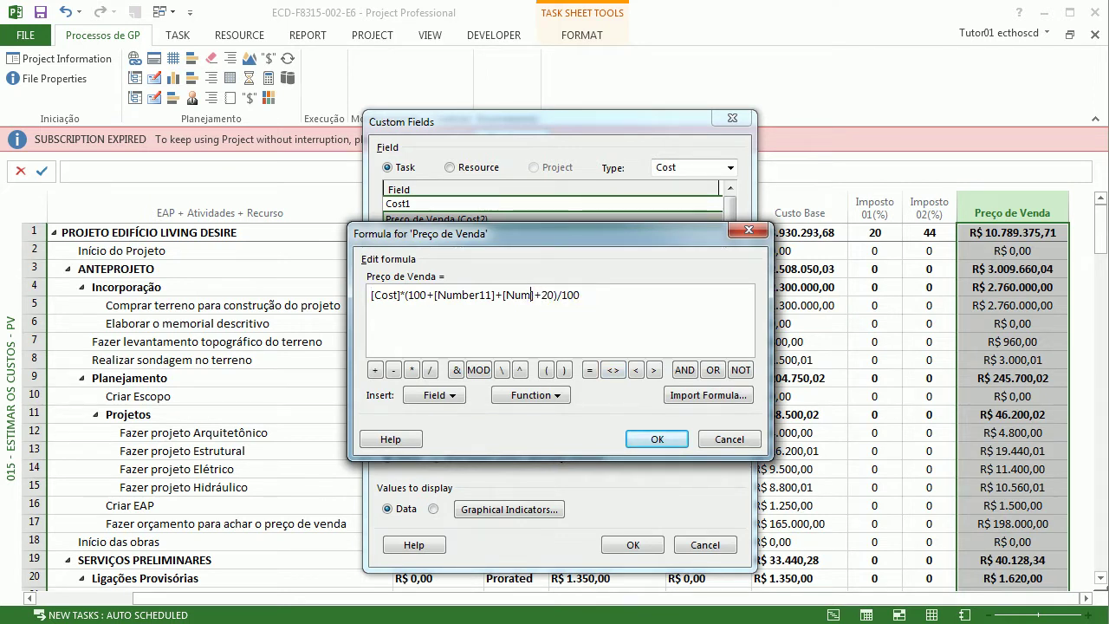
key("BackSpace")
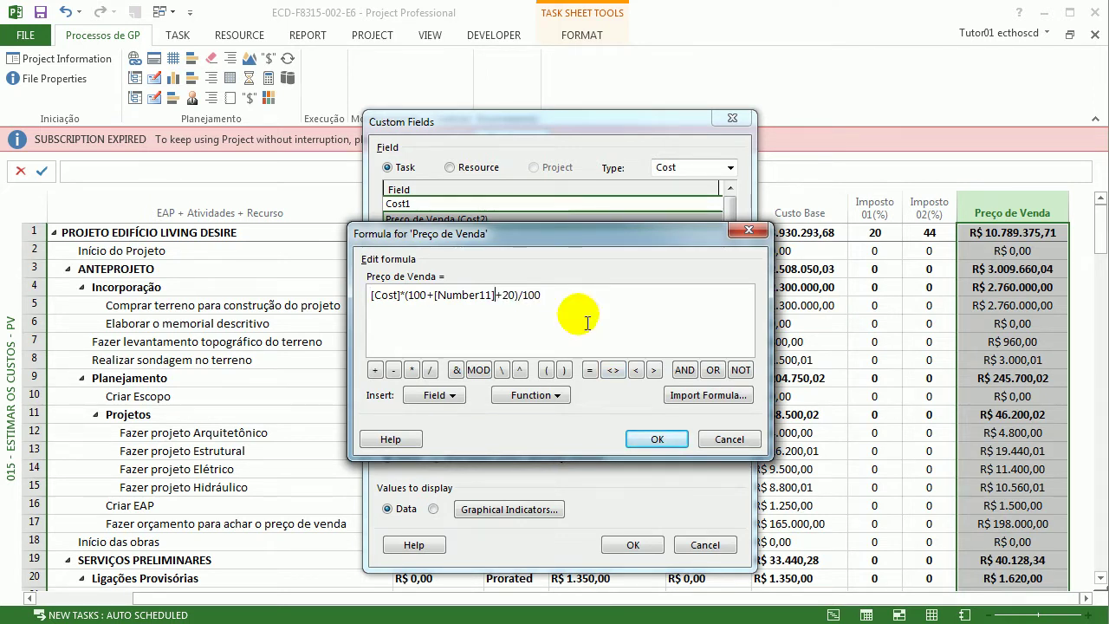
- Add a [Number20] term after [Number11] in the Preço de Venda formula
left_click(374, 370)
left_click(434, 397)
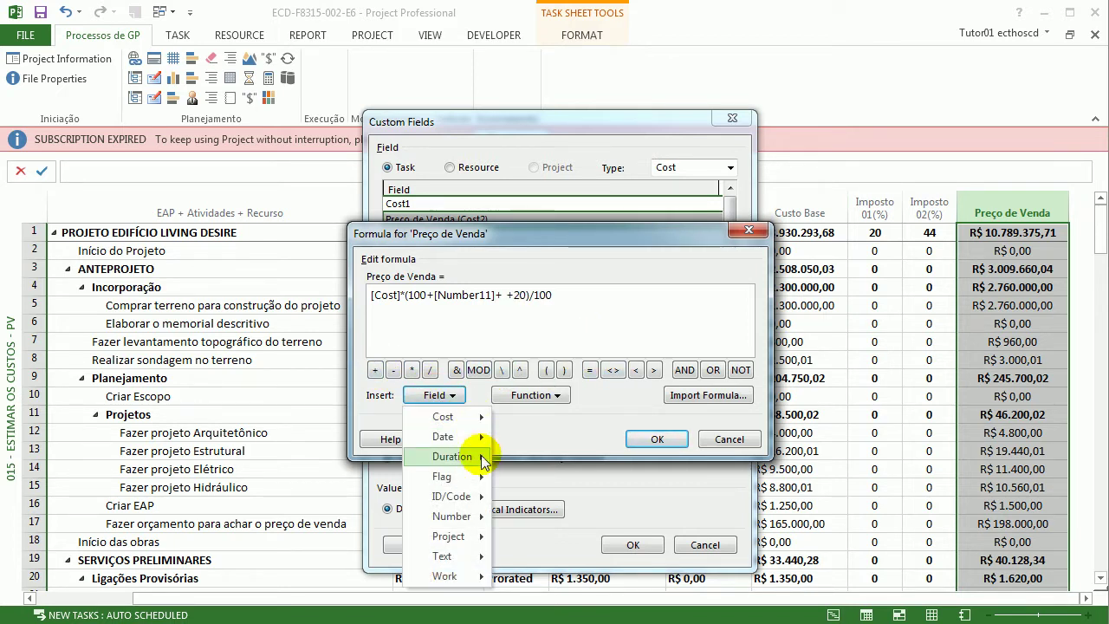
mouse_move(479, 516)
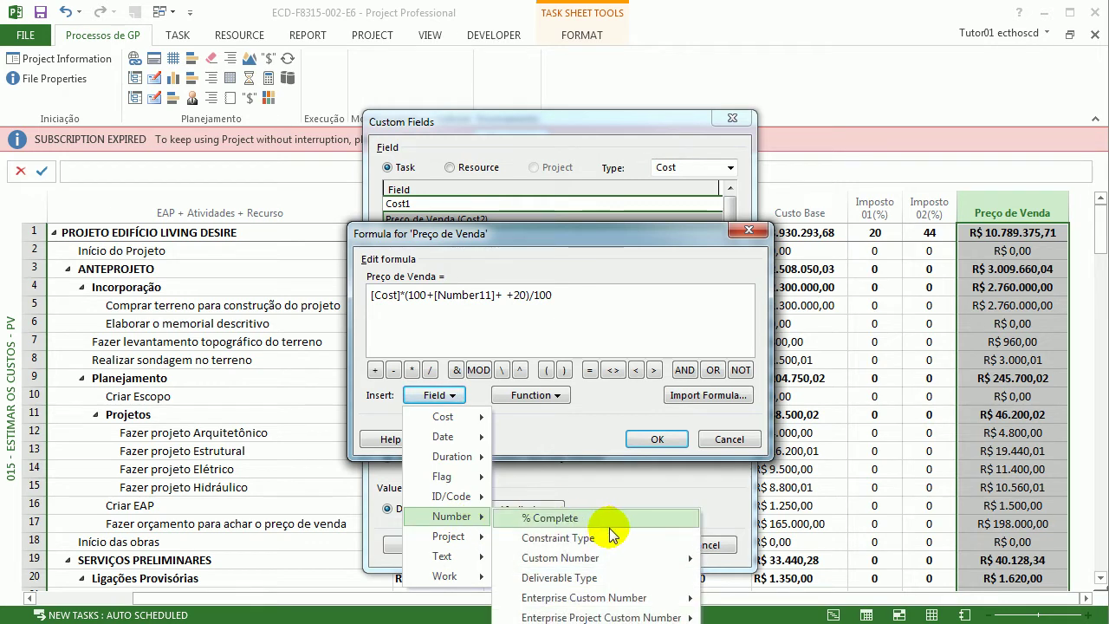
mouse_move(643, 559)
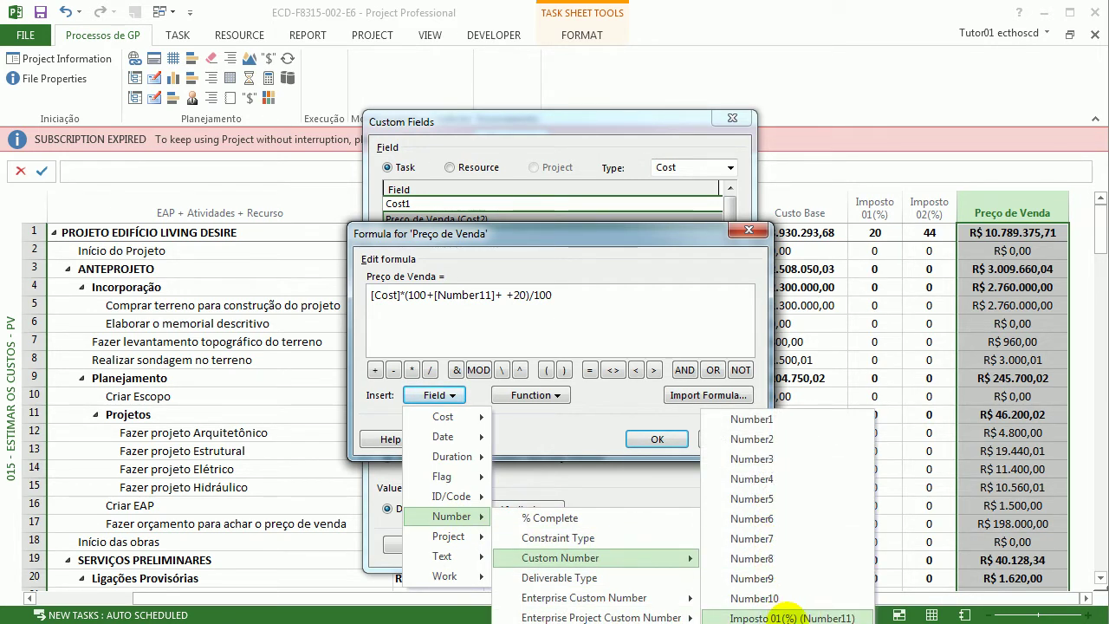
key("Escape")
key("Escape")
key("Escape")
type("[Number20]")
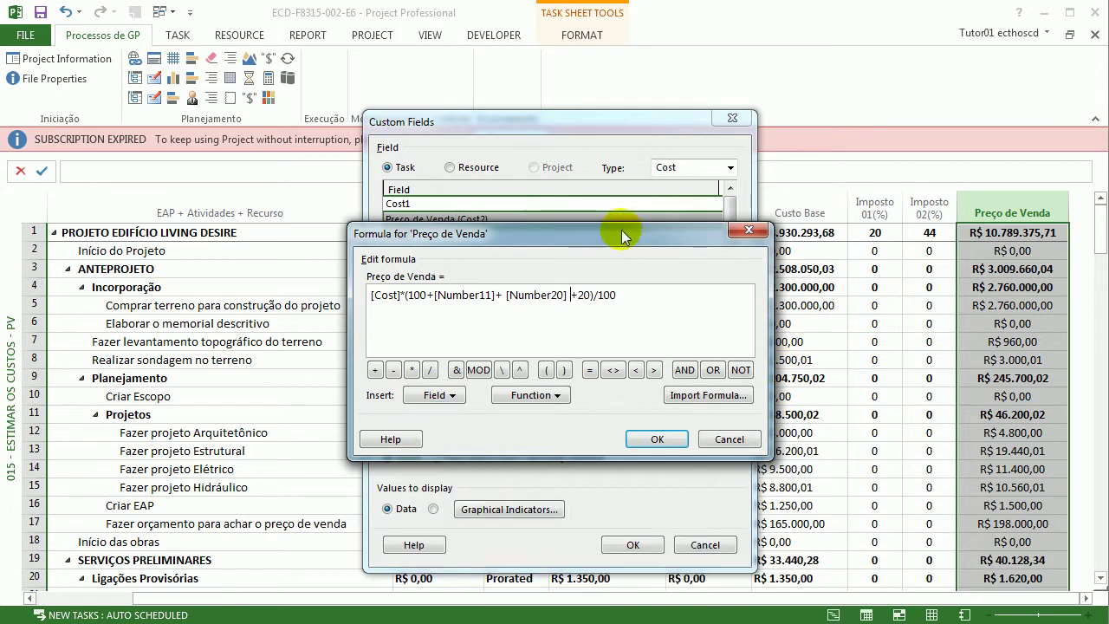
- Try to apply the Preço de Venda formula with the Imposto 02(%) field inserted after [Number20], and discard the edit
left_click_drag(620, 232, 295, 43)
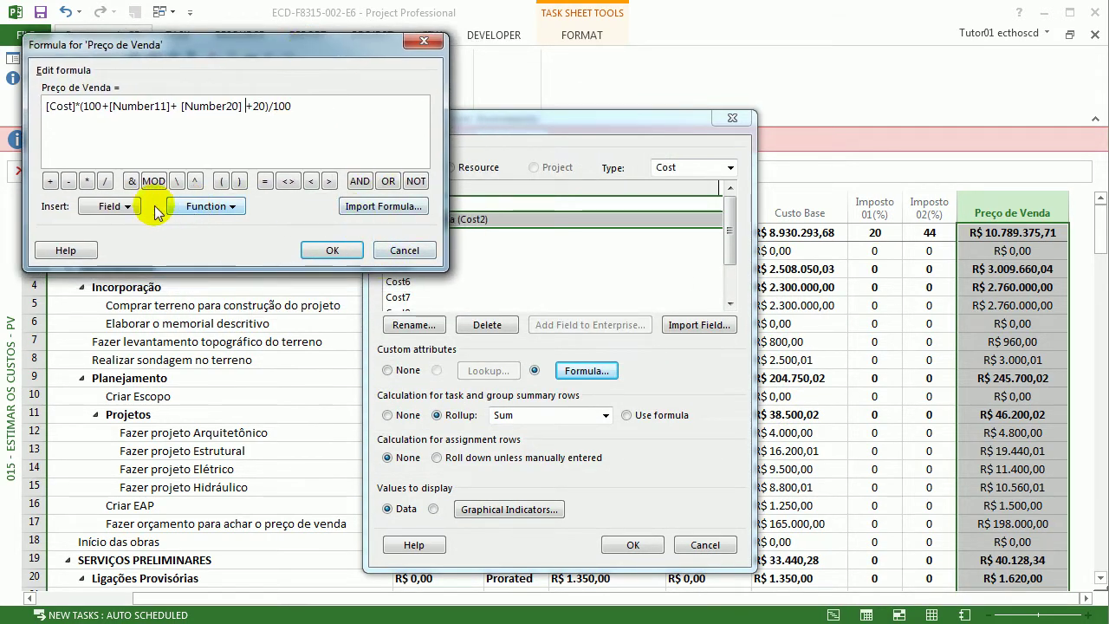
left_click(119, 206)
mouse_move(149, 331)
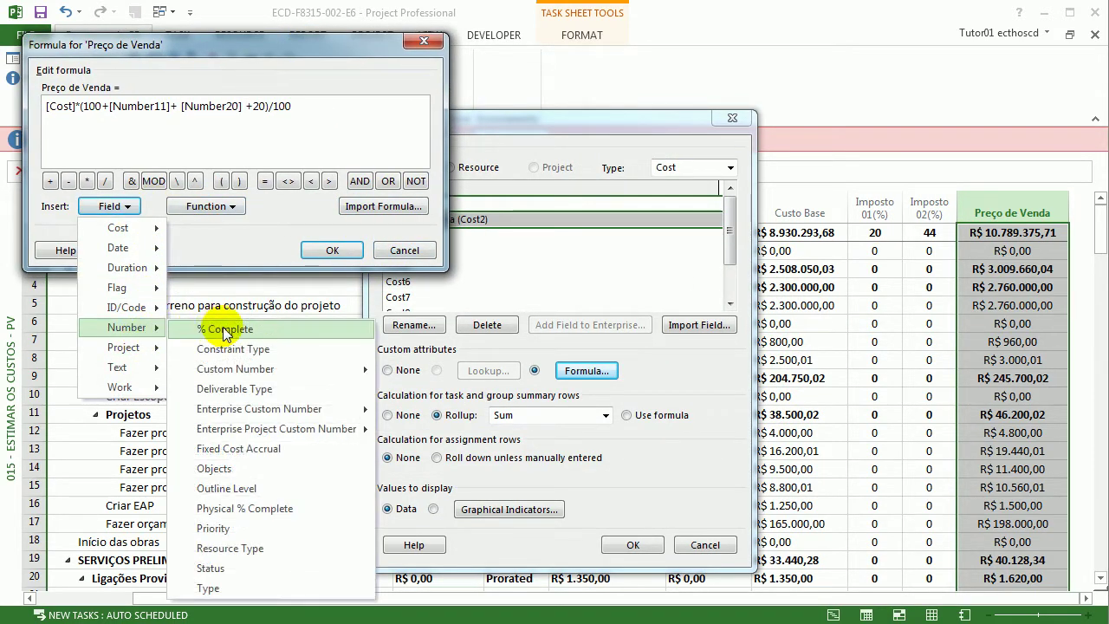
mouse_move(290, 377)
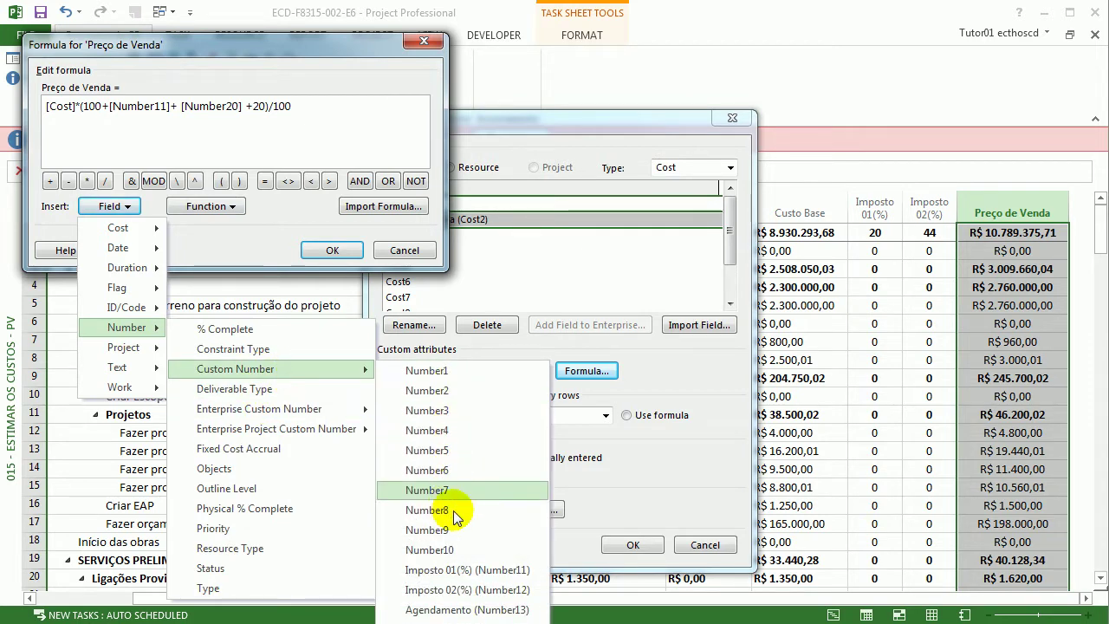
left_click(464, 590)
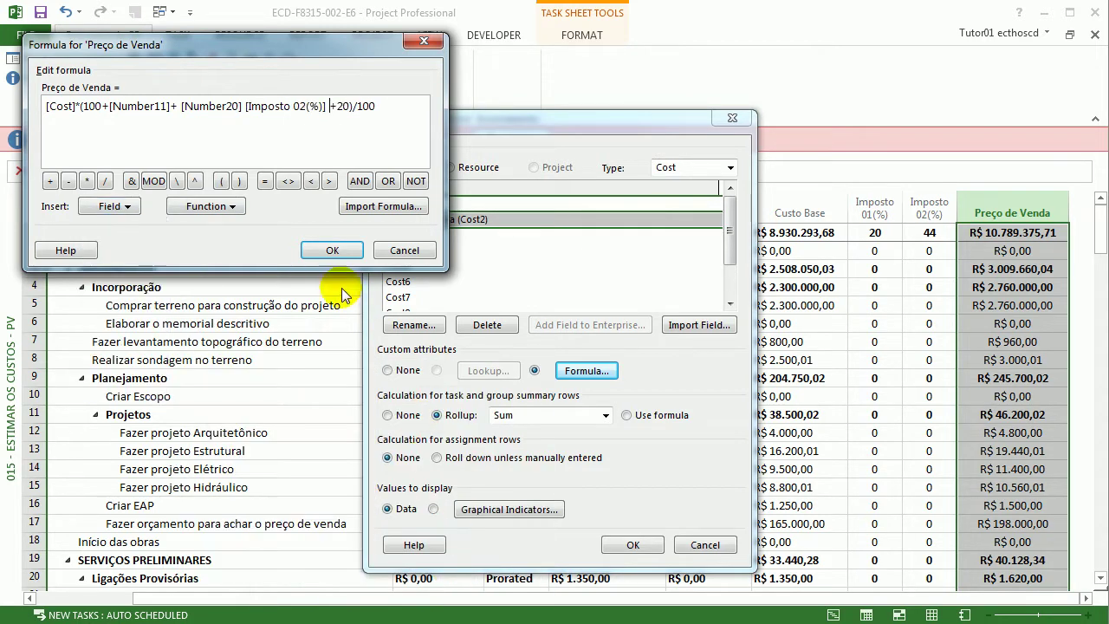
left_click(329, 251)
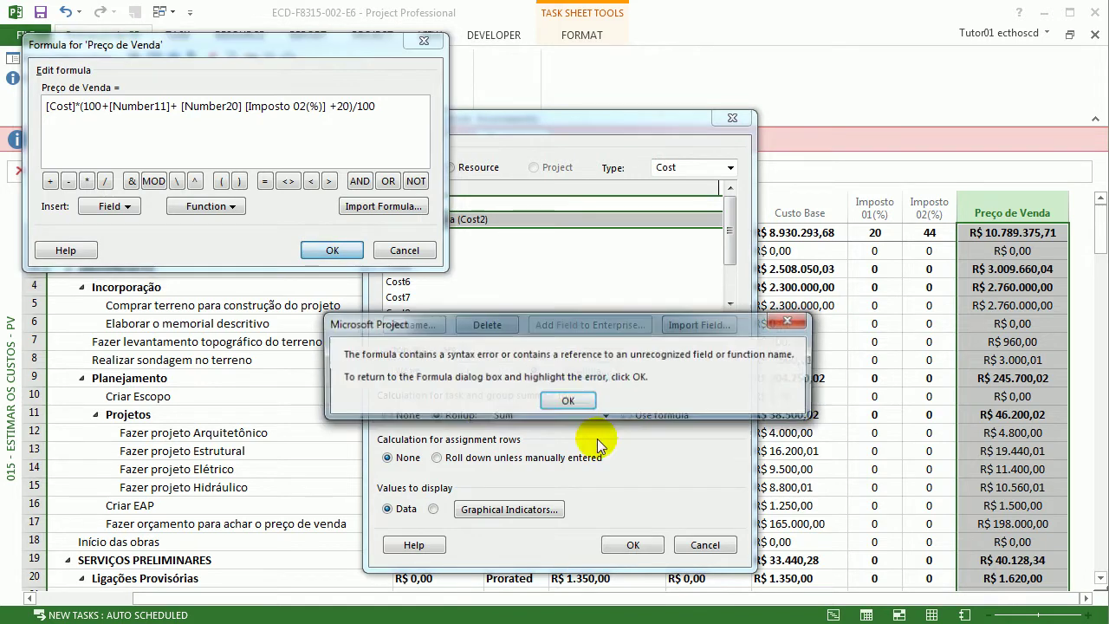
left_click(558, 400)
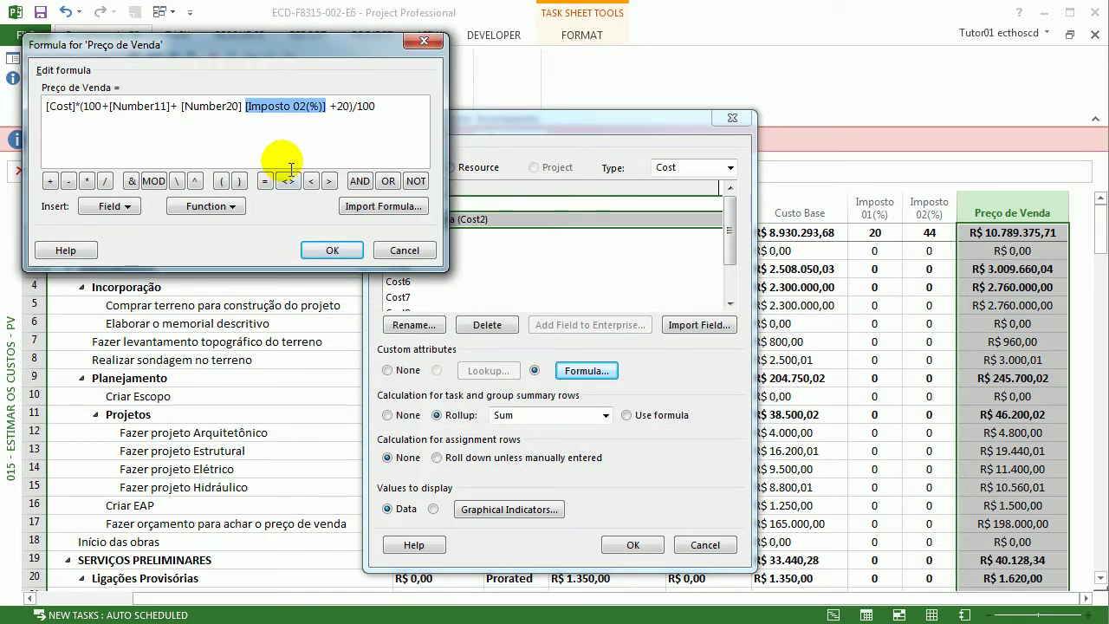
left_click(405, 250)
- Reopen the Preço de Venda formula and replace its second [Number11] term with the Budget Cost field
left_click(572, 370)
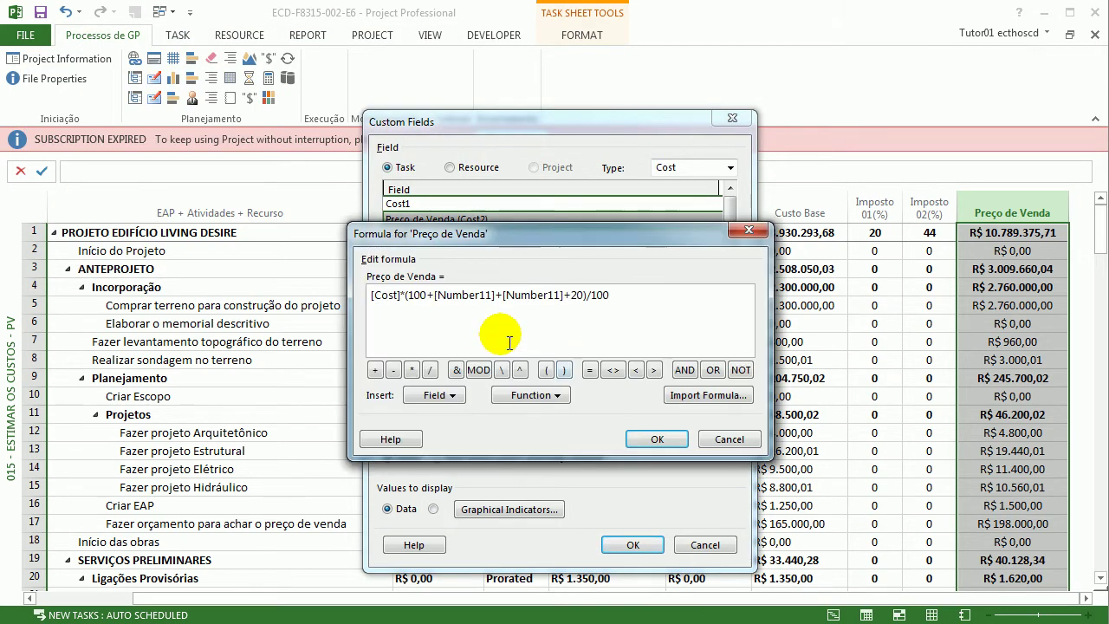
left_click_drag(533, 240, 278, 86)
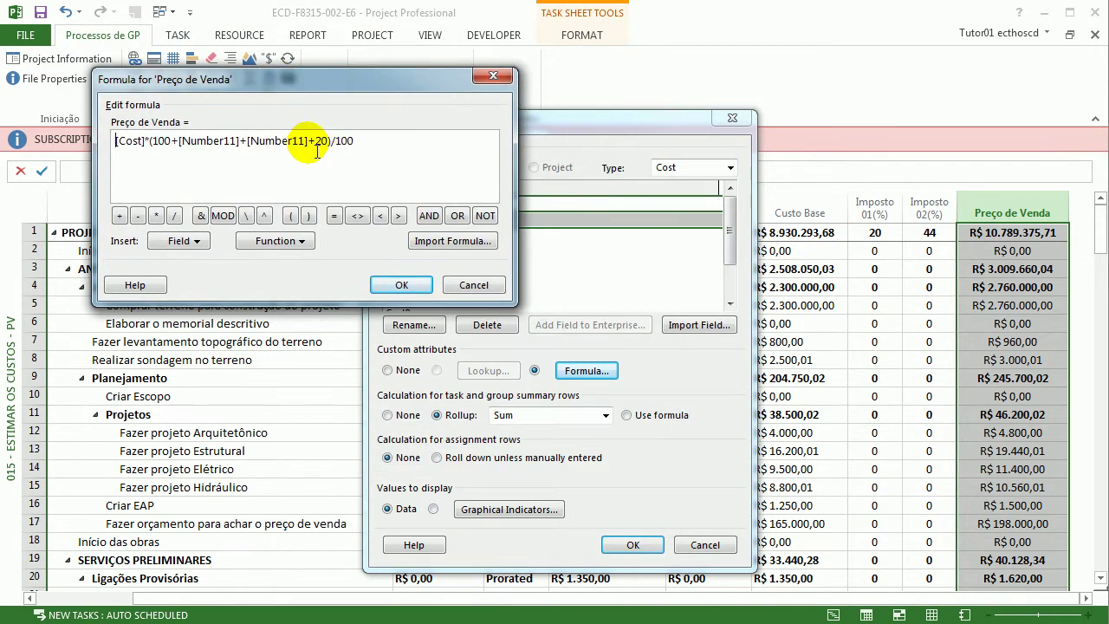
left_click_drag(309, 143, 248, 142)
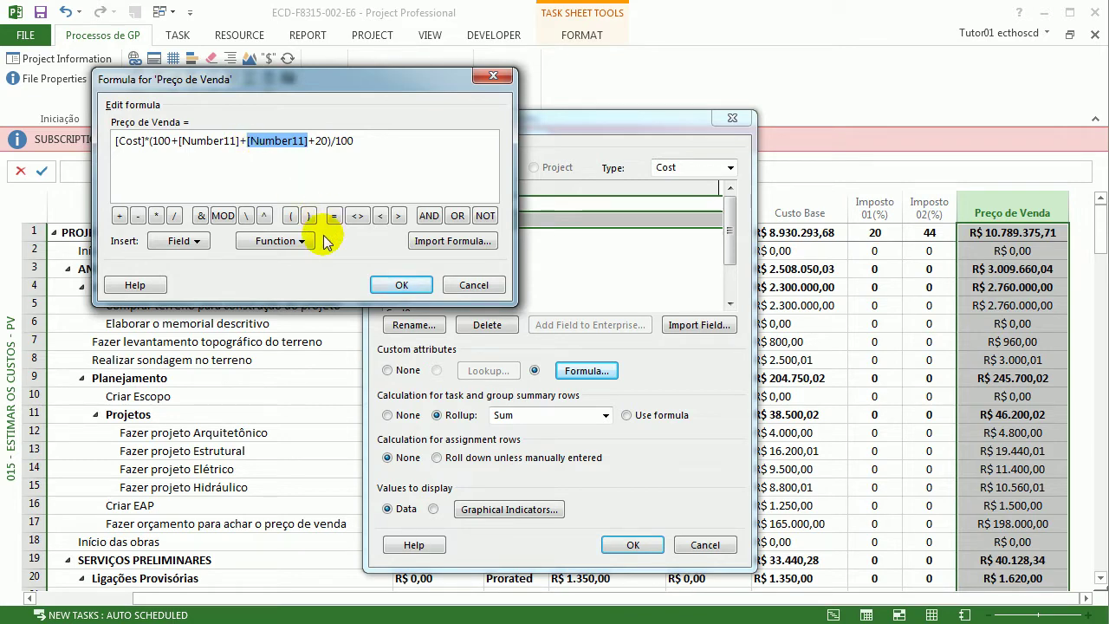
left_click(180, 240)
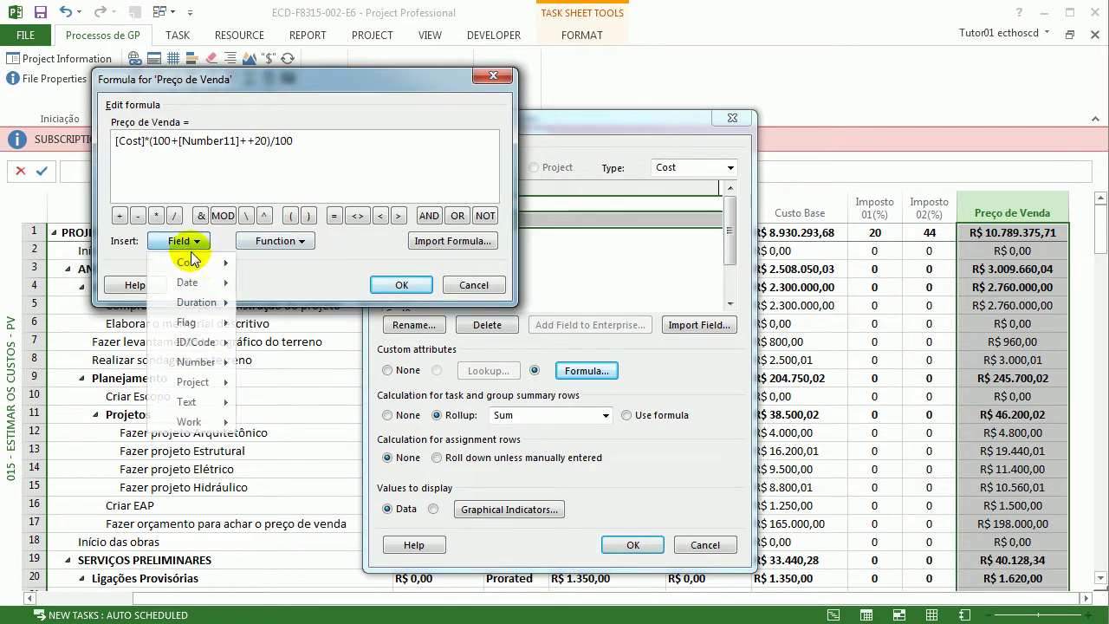
mouse_move(199, 265)
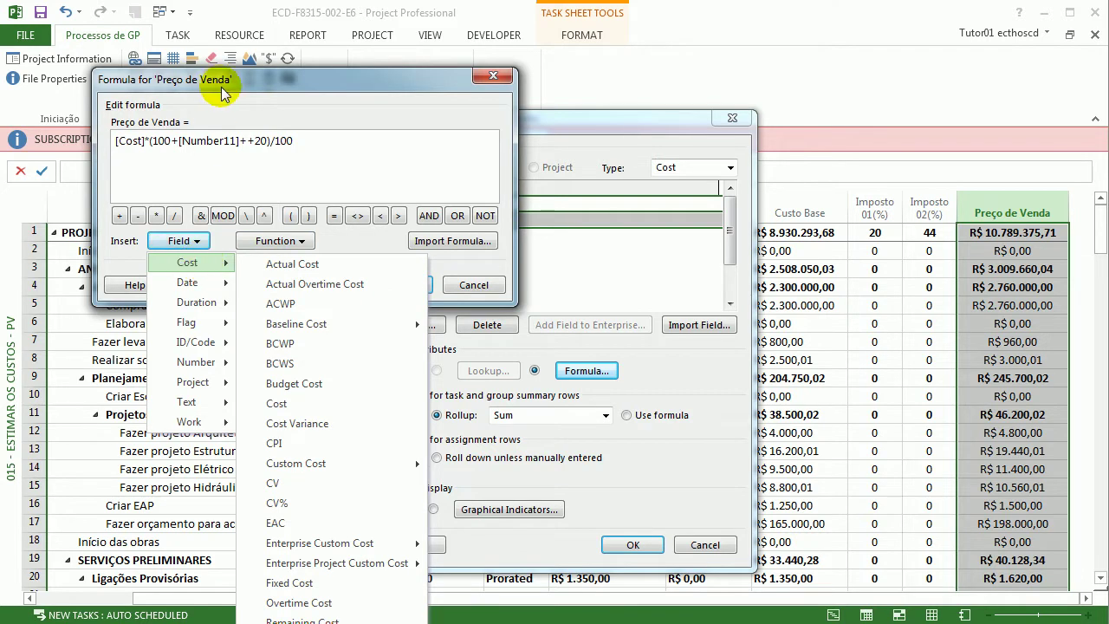
left_click(294, 383)
- Insert the custom number field Imposto 02(%) after [Budget Cost] in the Preço de Venda formula
left_click_drag(222, 87, 153, 13)
left_click(110, 166)
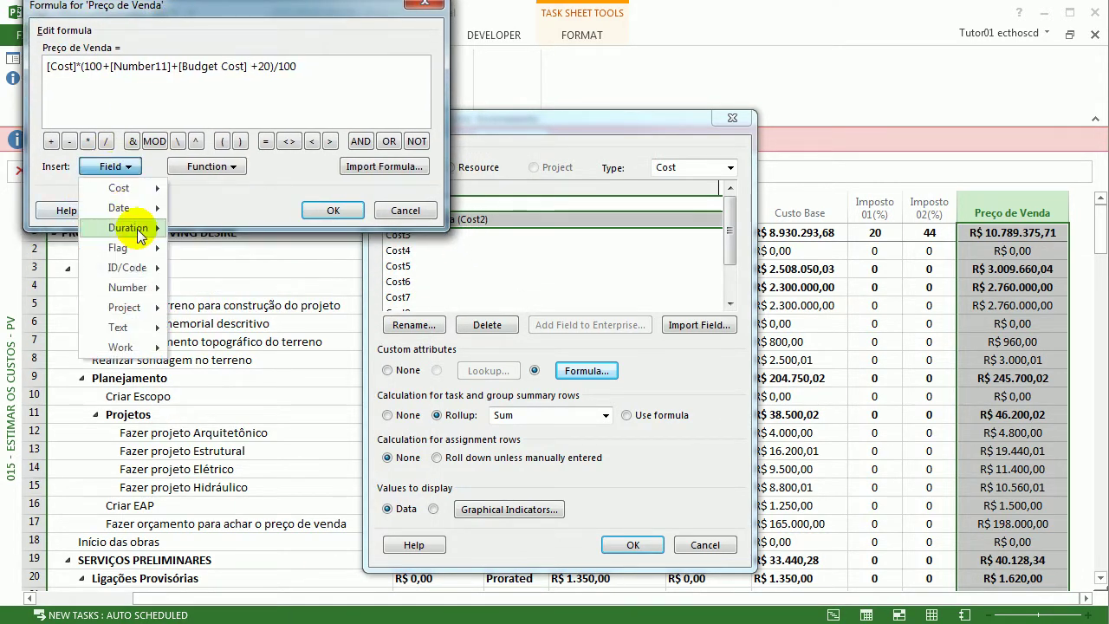
mouse_move(127, 287)
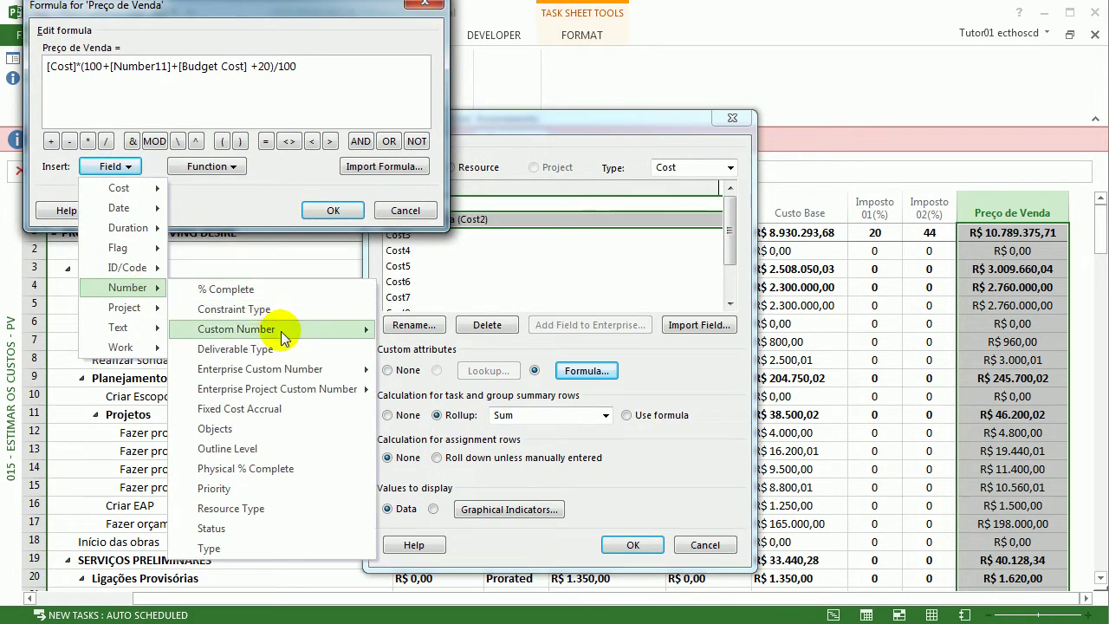
mouse_move(359, 329)
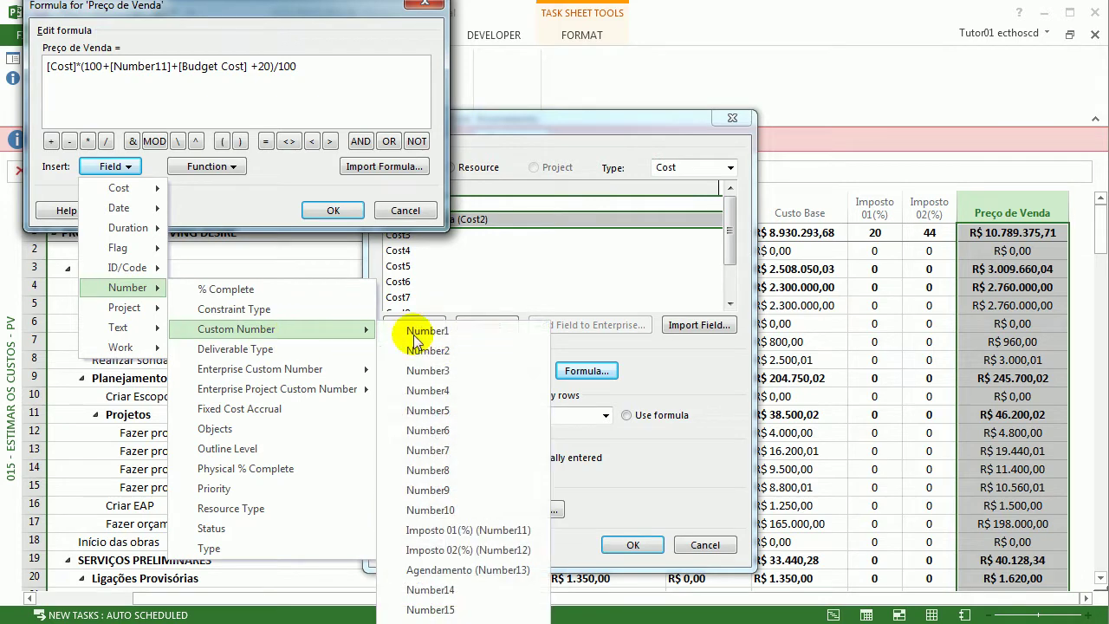
left_click(496, 552)
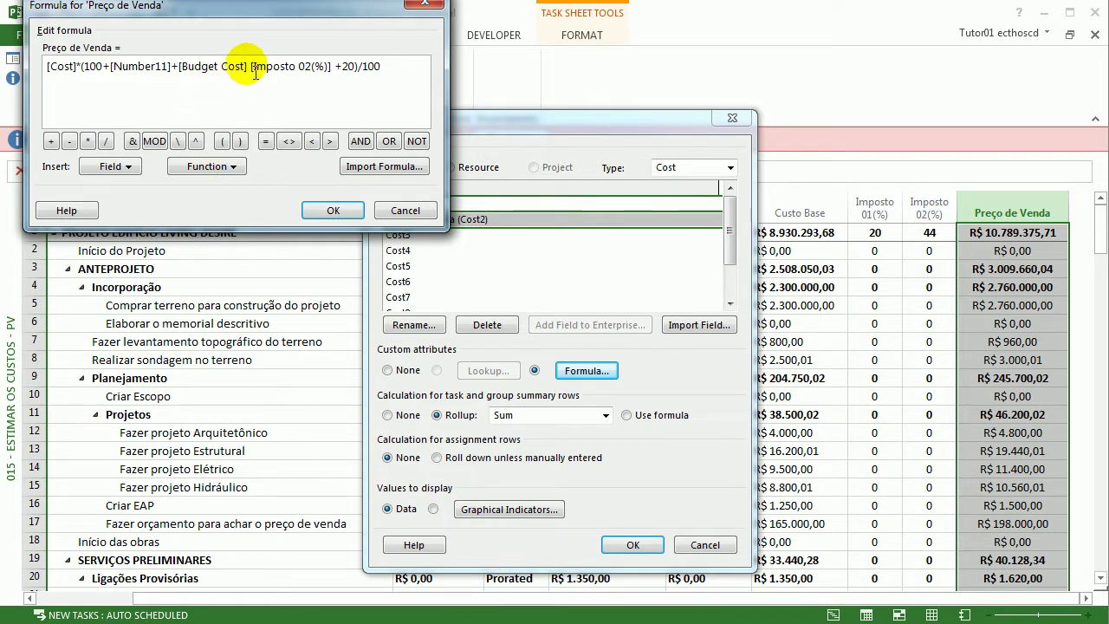
- Delete the [Budget Cost] term so the formula reads [Cost]*(100+[Number11]+ [Imposto 02(%)] +20)/100, and apply it to Preço de Venda
left_click_drag(253, 69, 197, 76)
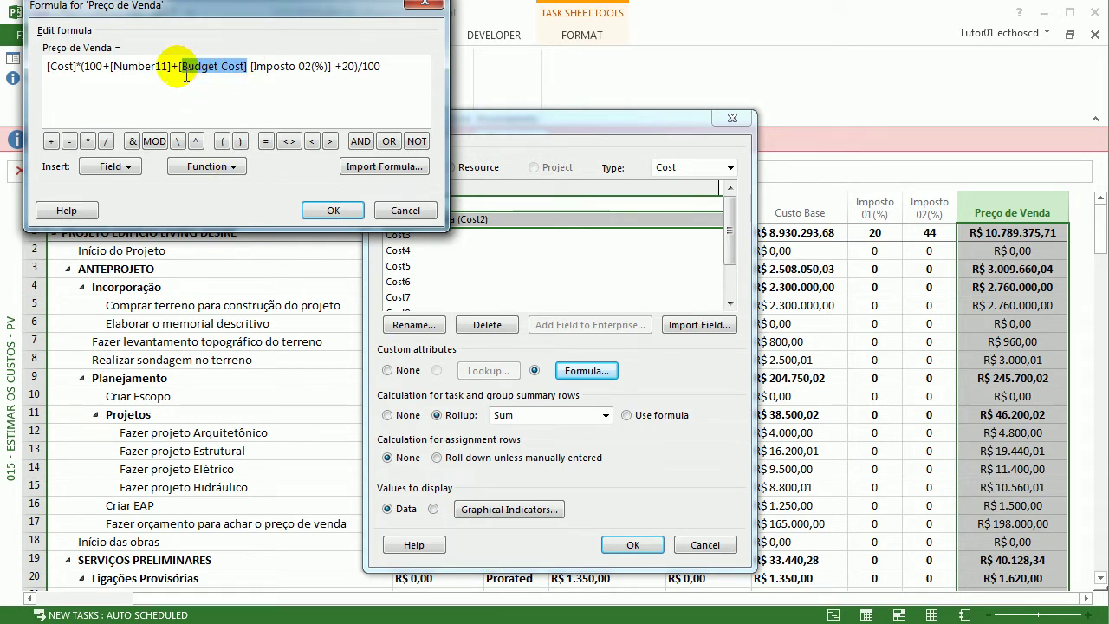
key("BackSpace")
key("BackSpace")
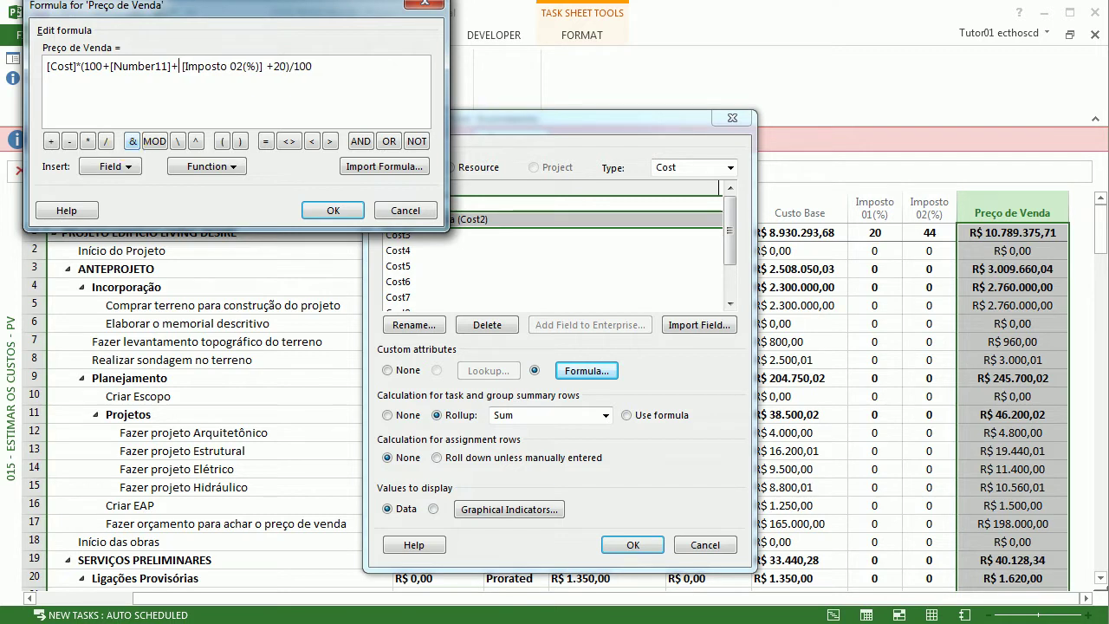
left_click(51, 140)
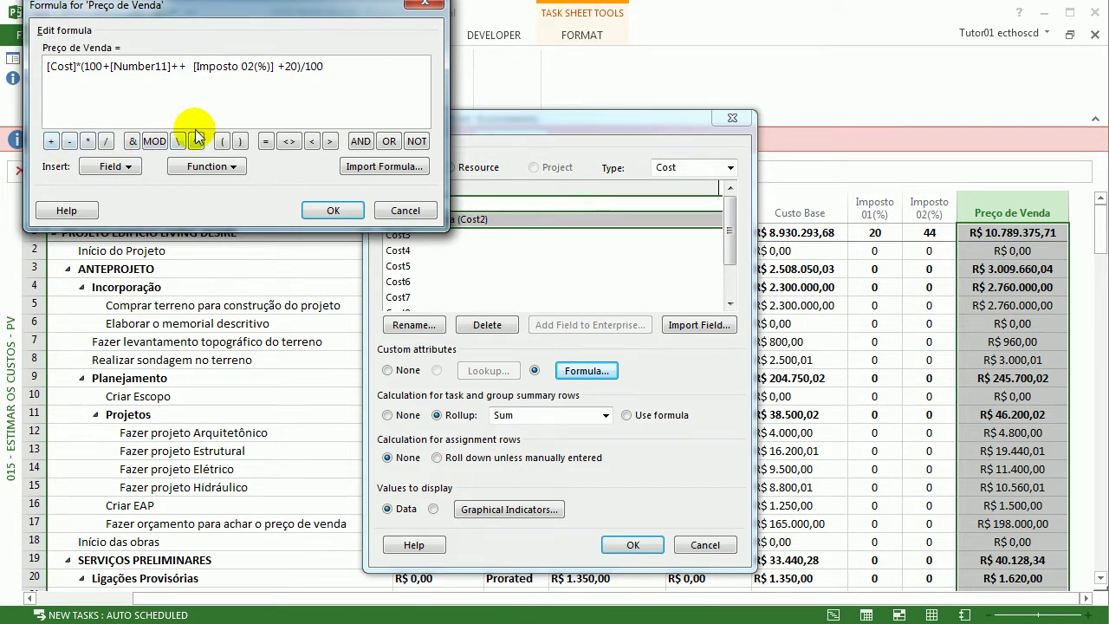
key("BackSpace")
key("BackSpace")
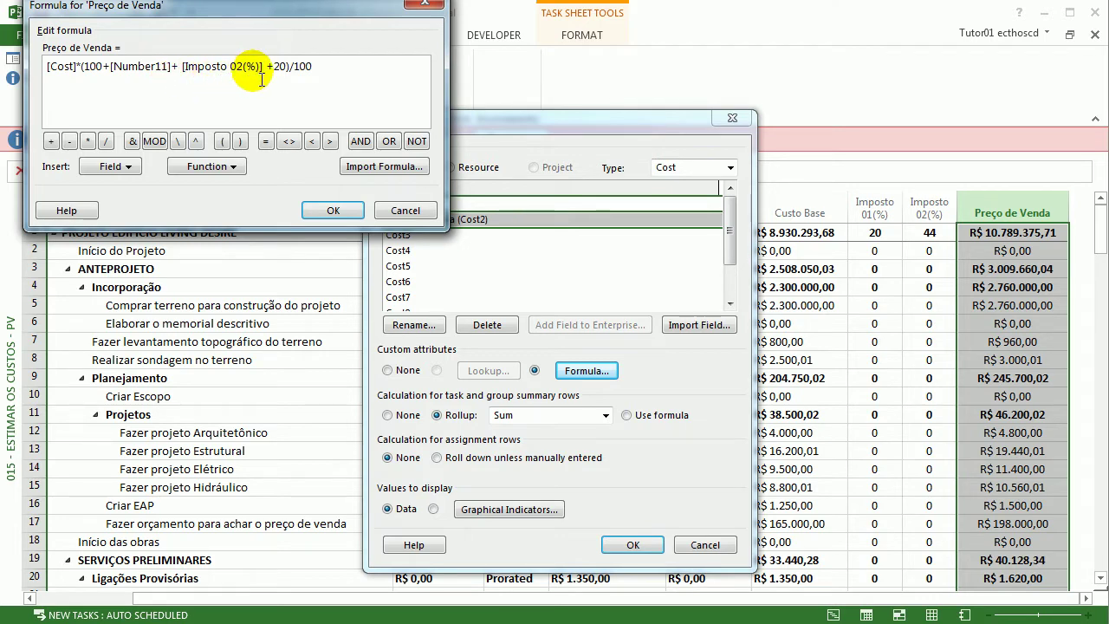
left_click(336, 212)
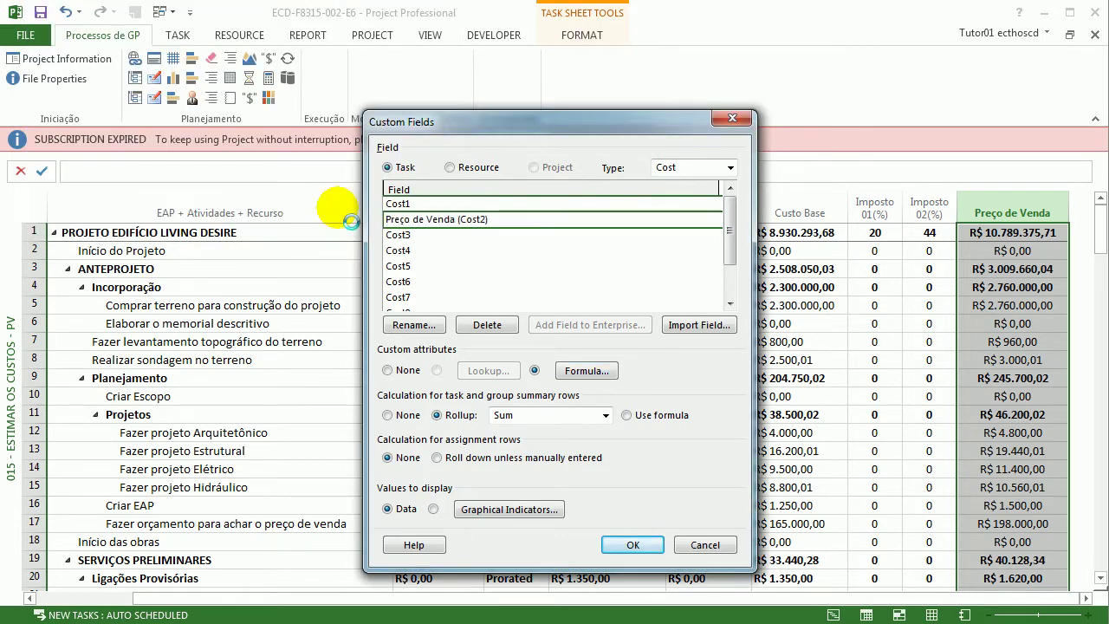
left_click(633, 543)
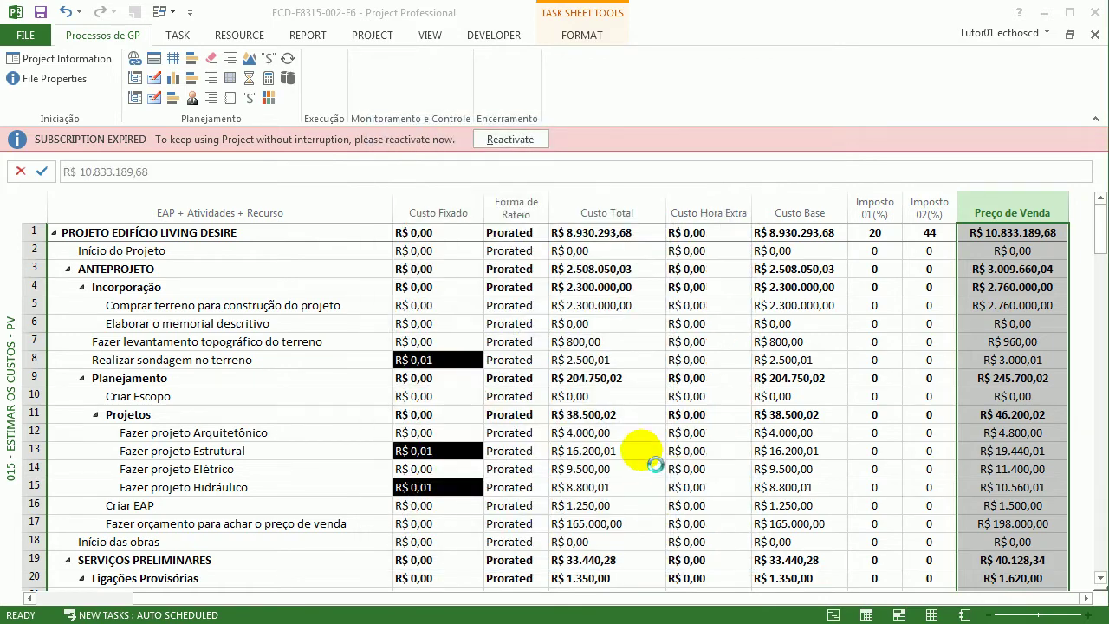
- Compare the tax percentages and Preço de Venda of GESTÃO DO PROJETO and its tasks with the project summary row
left_click(962, 304)
scroll(948, 334, "down", 8)
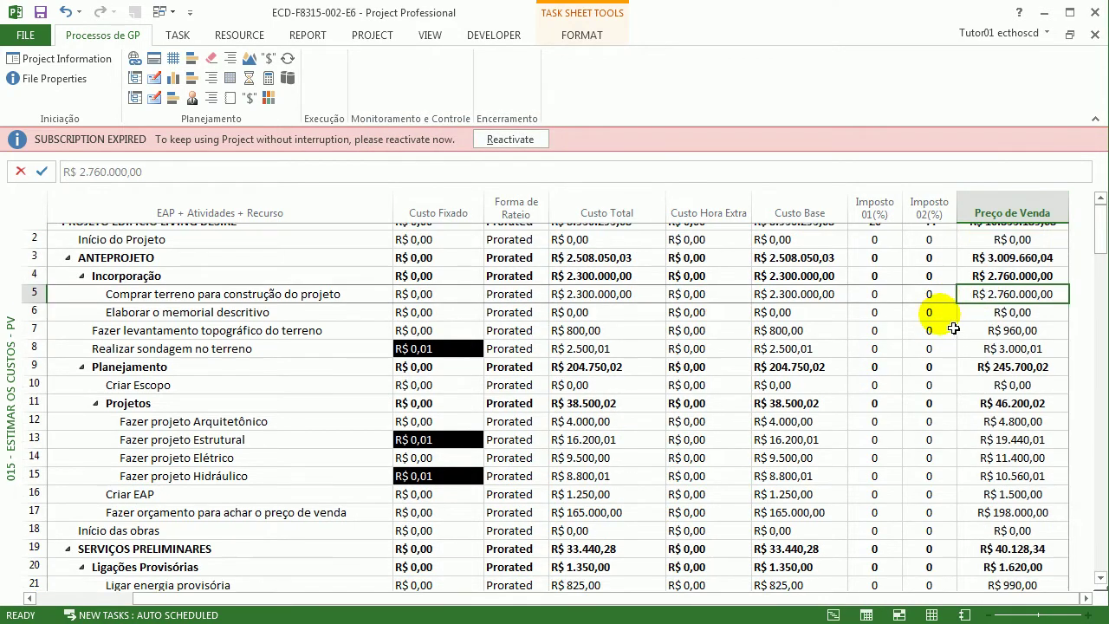
scroll(949, 334, "down", 2)
scroll(945, 342, "up", 2)
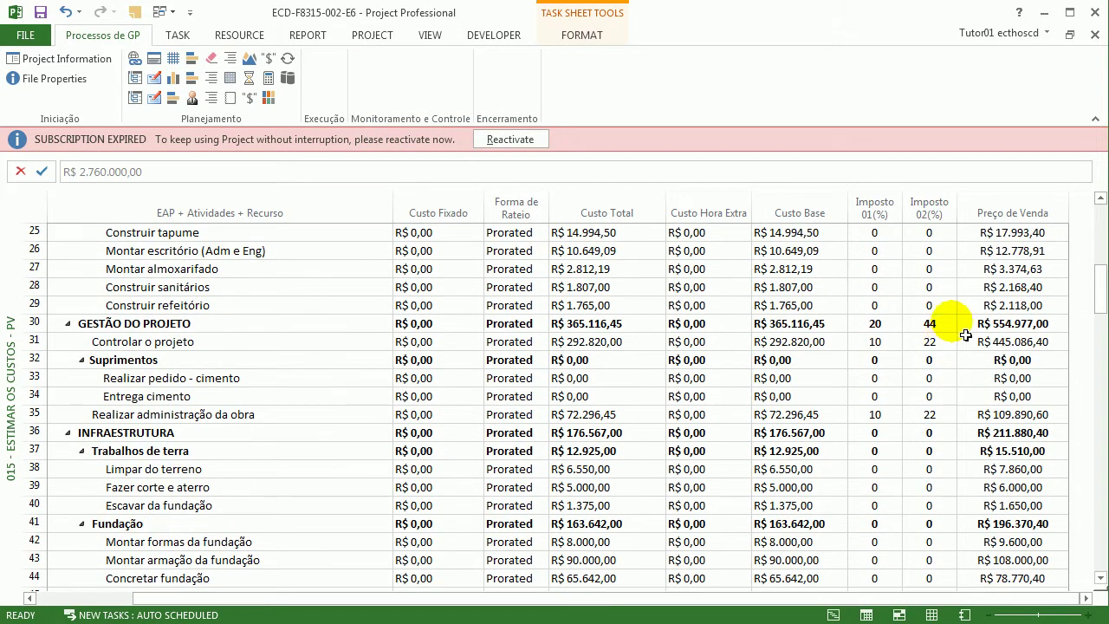
left_click(933, 325)
scroll(968, 353, "up", 8)
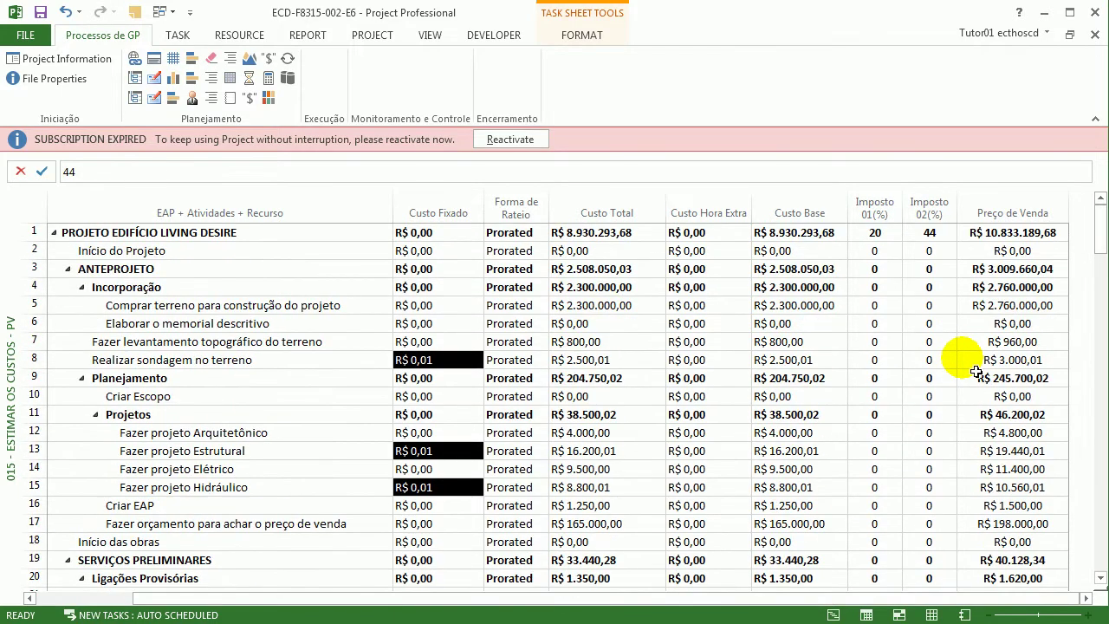
scroll(973, 360, "down", 7)
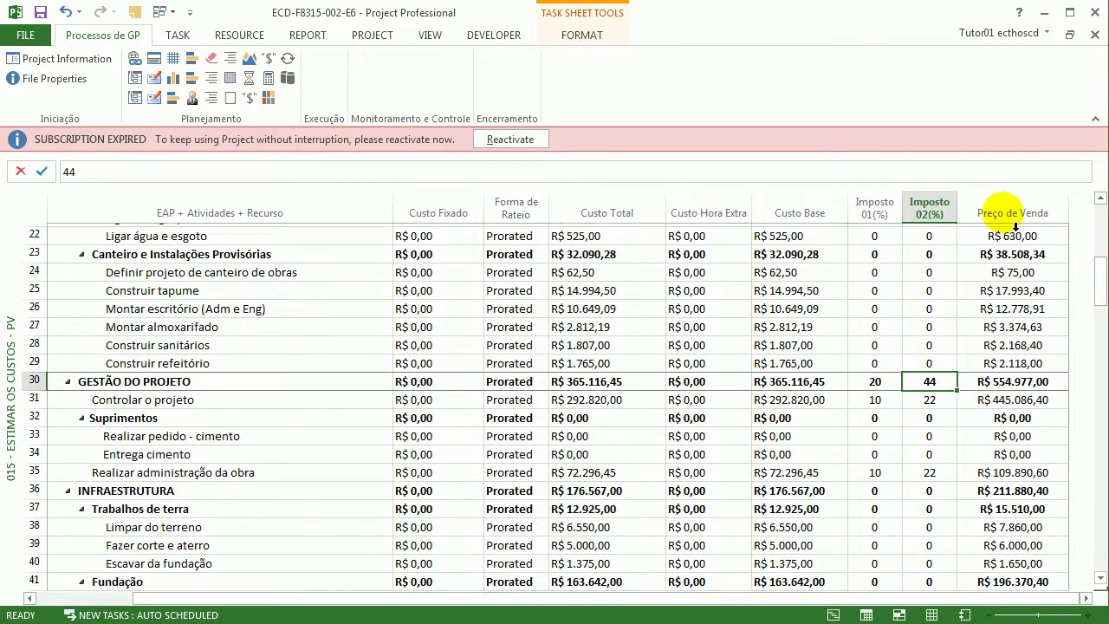
- Check the Preço de Venda formula and set the field's task and group summary row calculation to Use formula
right_click(1002, 215)
left_click(1024, 433)
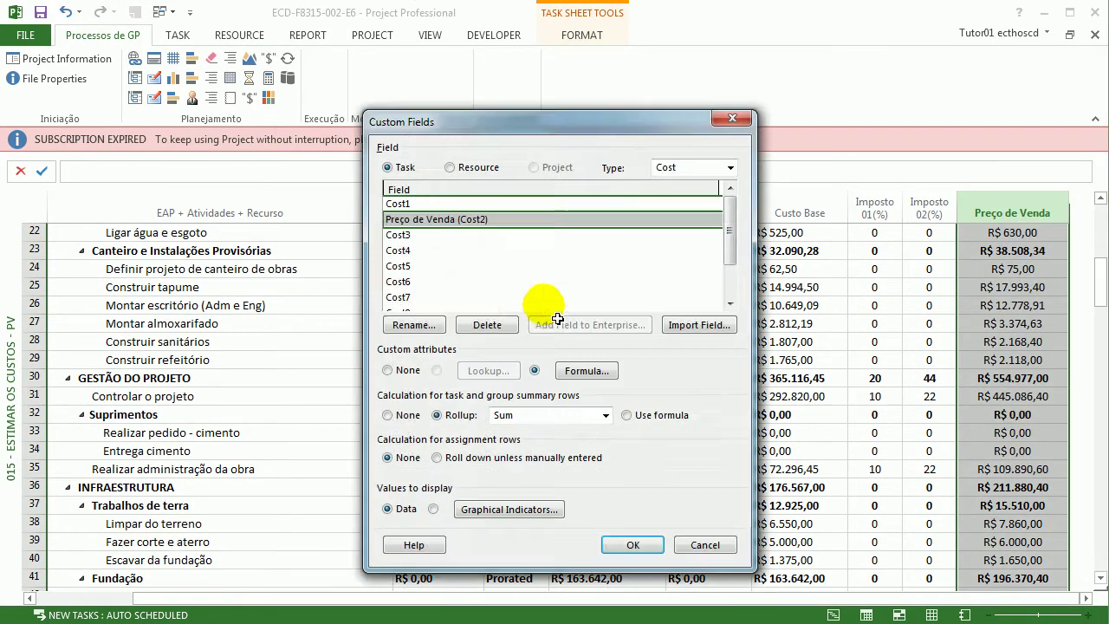
left_click(575, 372)
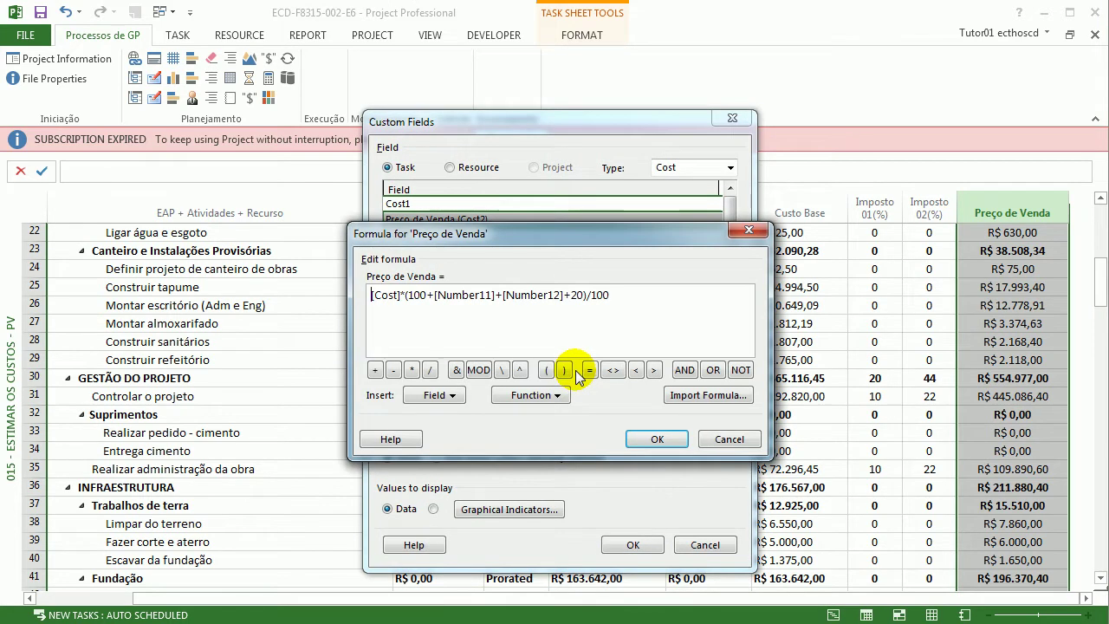
left_click(651, 440)
left_click(648, 415)
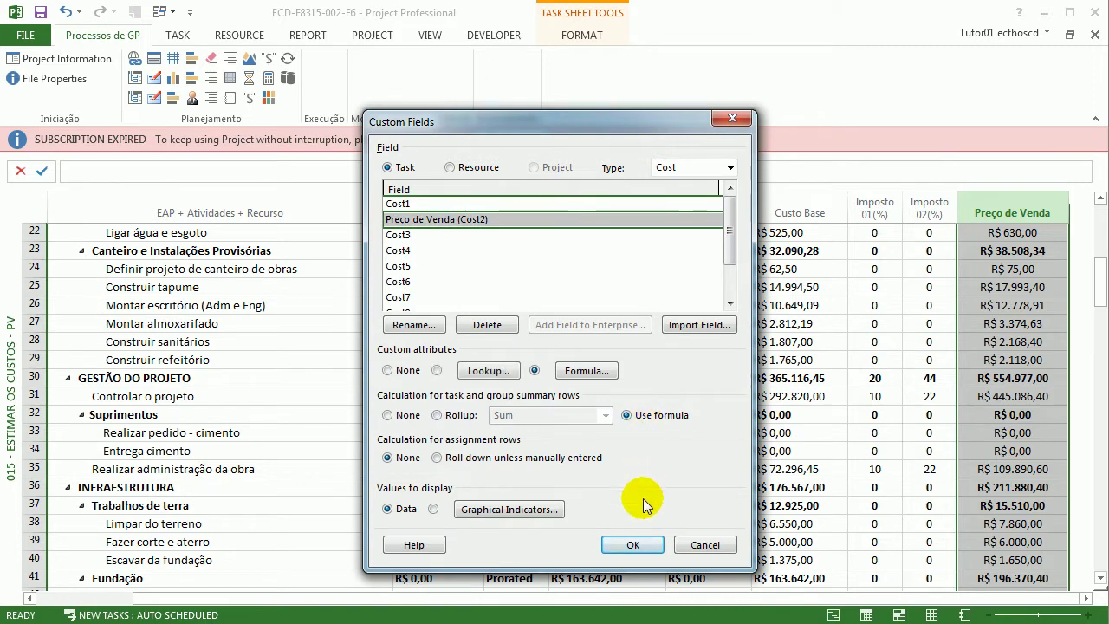
left_click(632, 544)
- Examine the recalculated Preço de Venda of the project summary row and of the GESTÃO DO PROJETO group
scroll(919, 416, "up", 7)
left_click(913, 415)
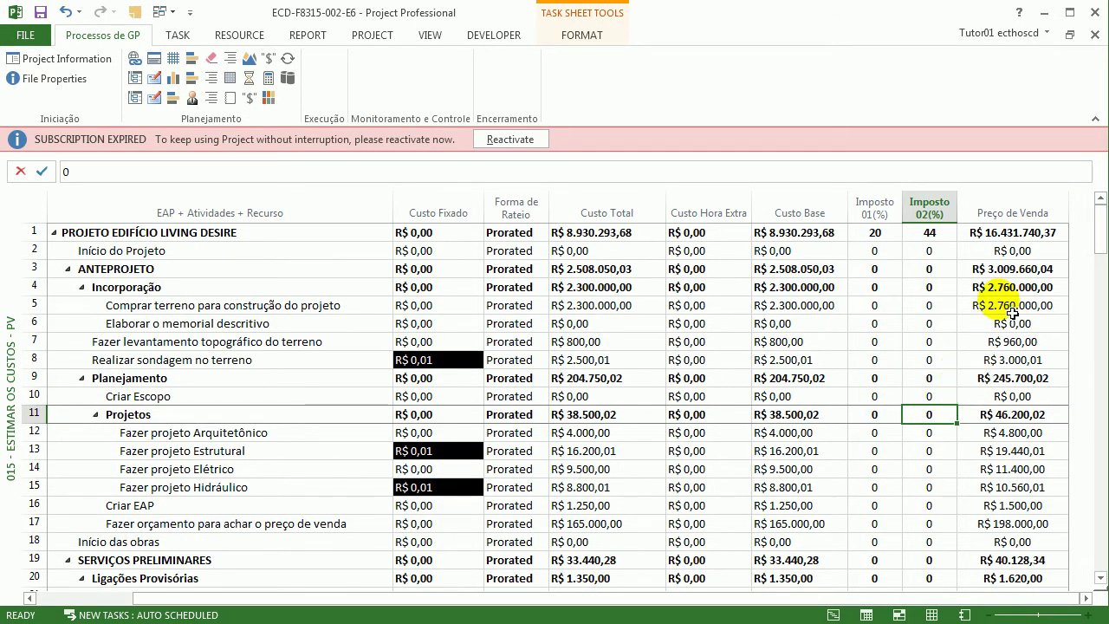
scroll(1012, 330, "down", 5)
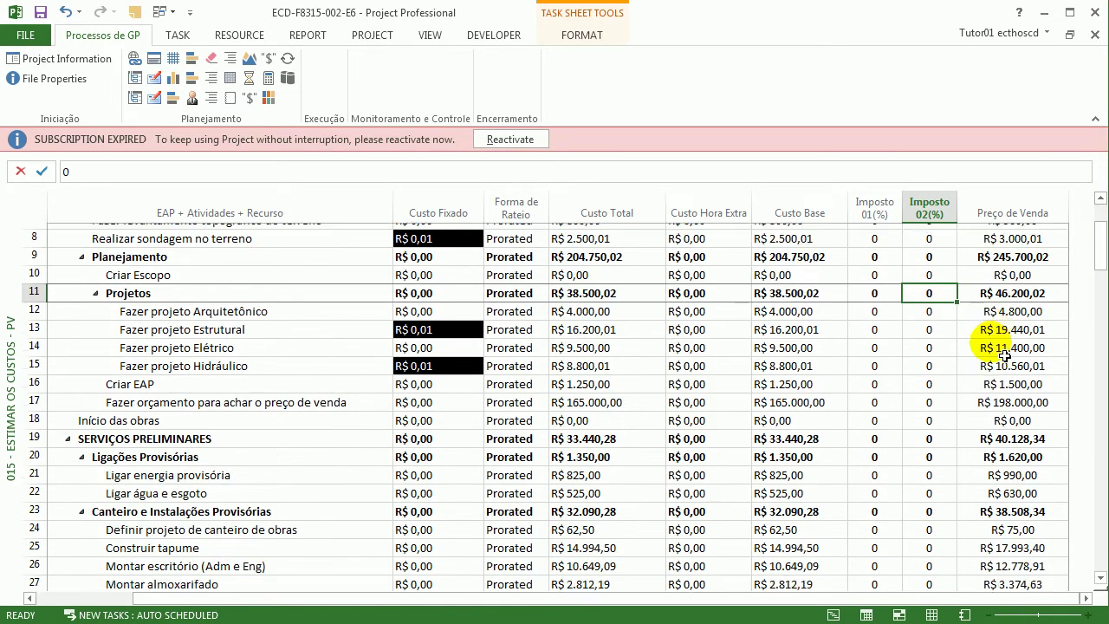
scroll(1004, 354, "down", 5)
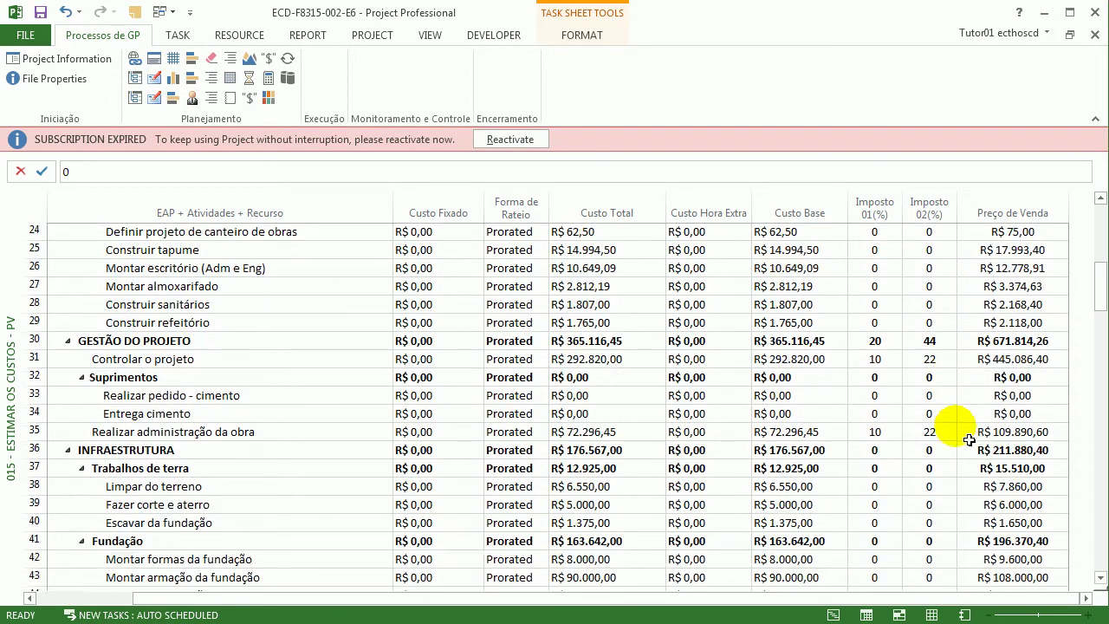
- Review the Preço de Venda values and tax percentages throughout the task list and in the project summary row
scroll(968, 440, "down", 8)
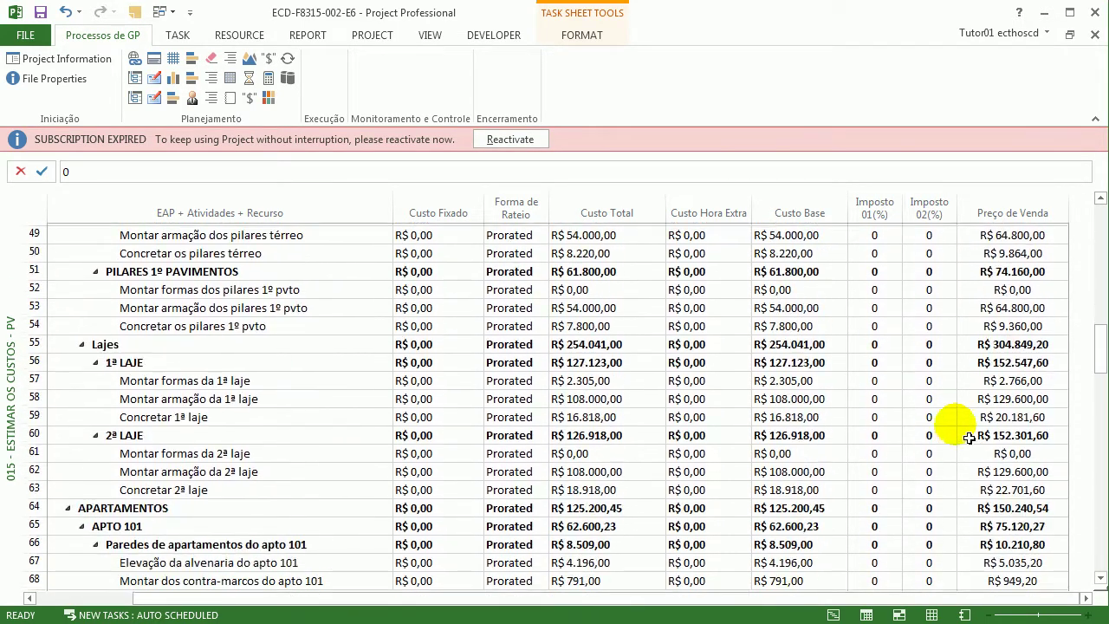
scroll(969, 438, "down", 20)
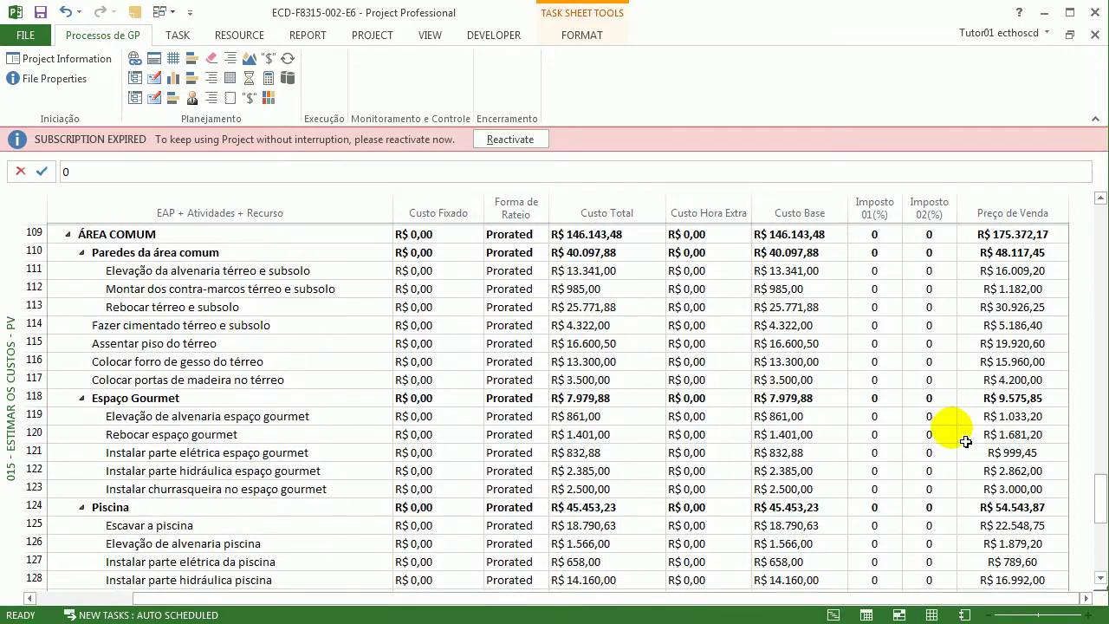
scroll(965, 443, "down", 4)
scroll(965, 443, "up", 18)
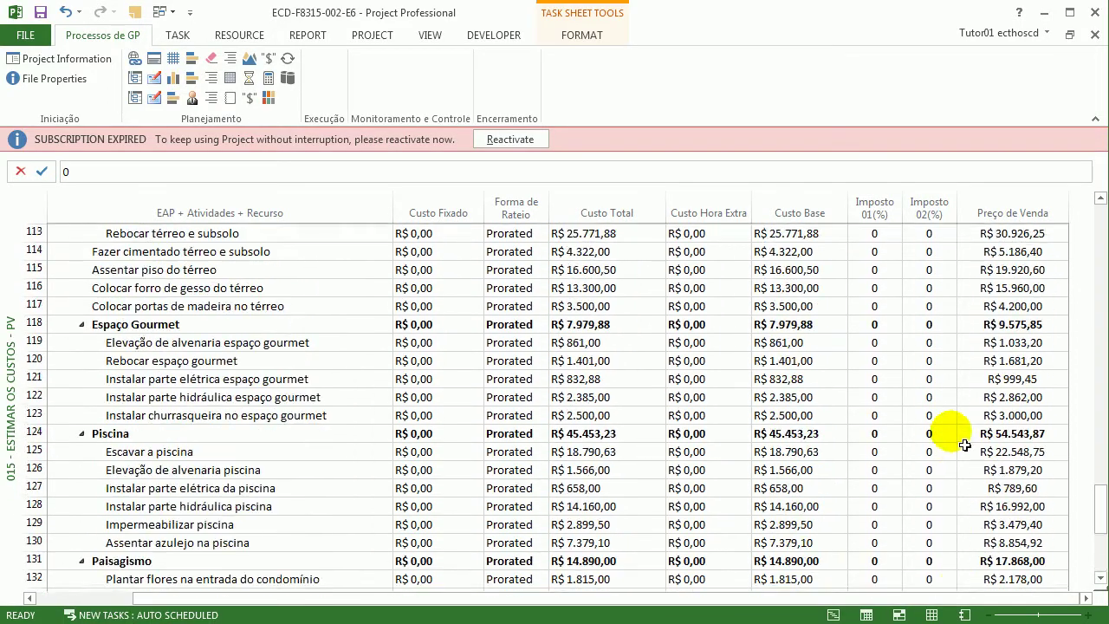
scroll(963, 445, "up", 20)
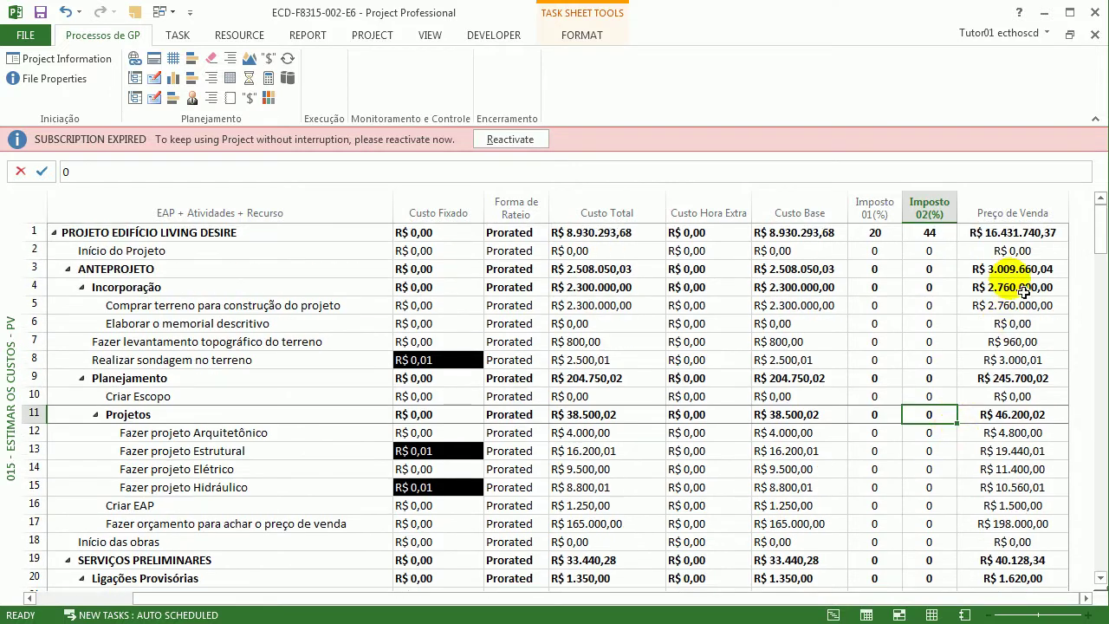
left_click(1030, 236)
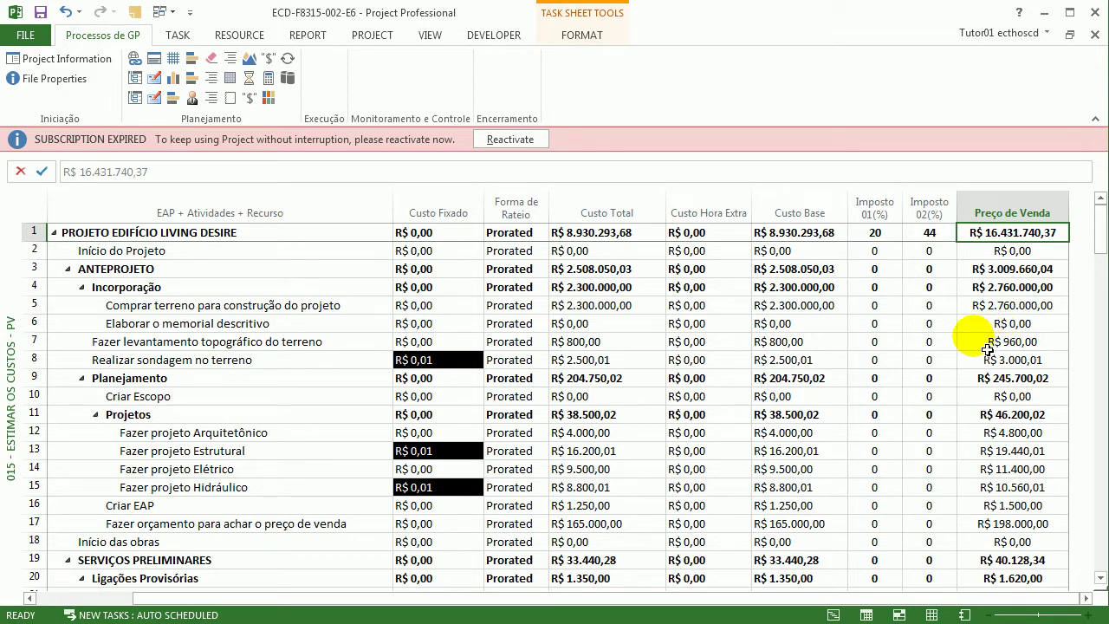
- Set Imposto 01(%) and Imposto 02(%) of the project summary row to 0
left_click(875, 233)
type("0")
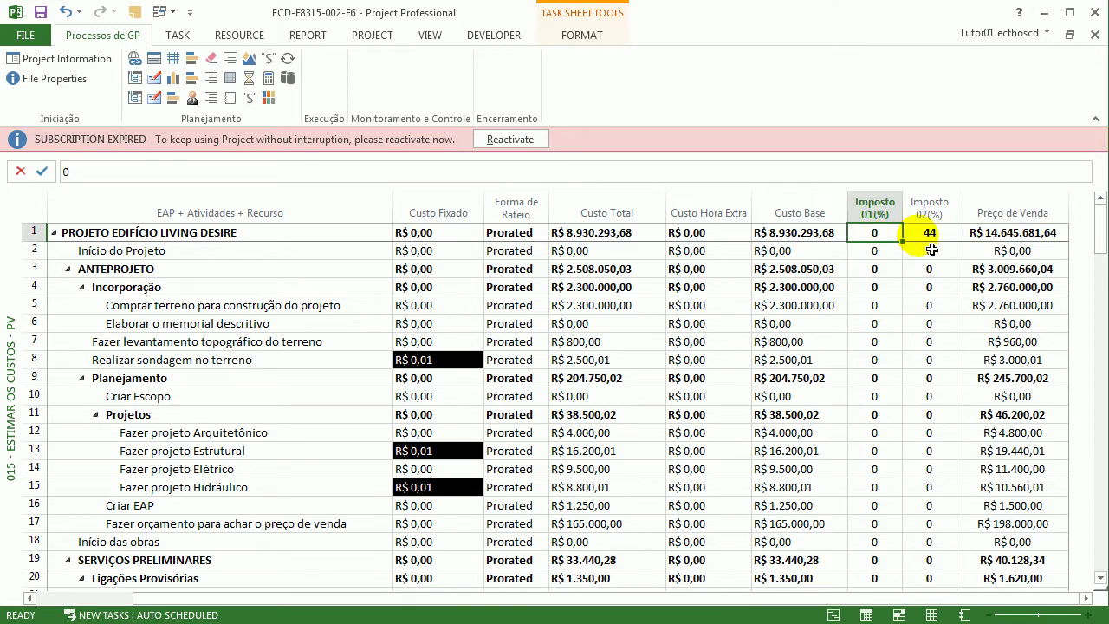
left_click(928, 239)
type("0")
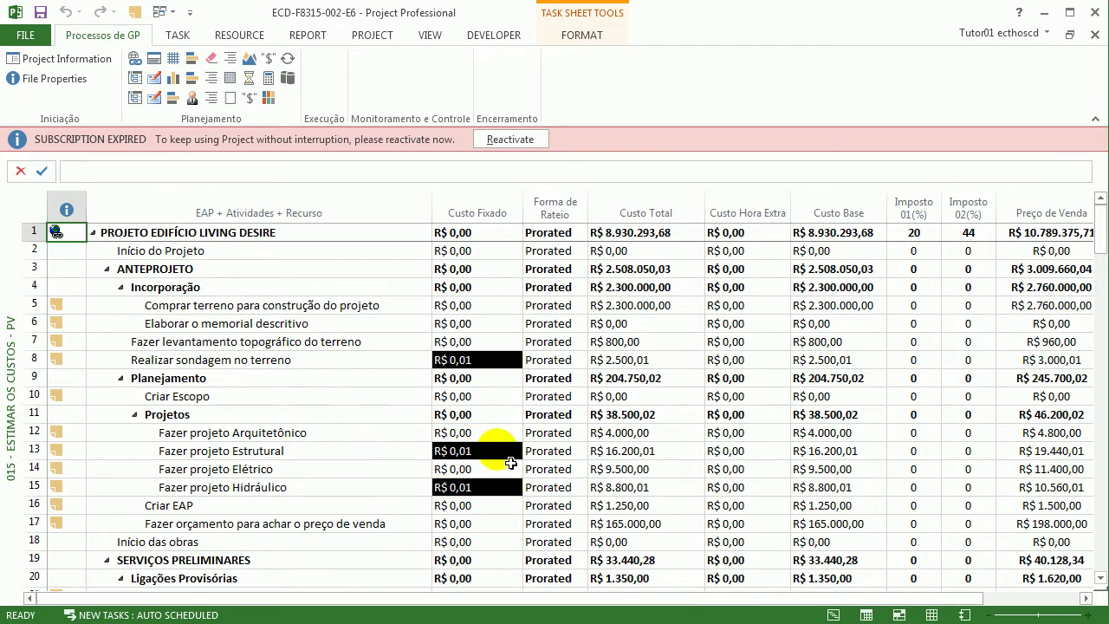
- Check which calculation the Preço de Venda custom field uses for task and group summary rows
left_click_drag(611, 598, 700, 600)
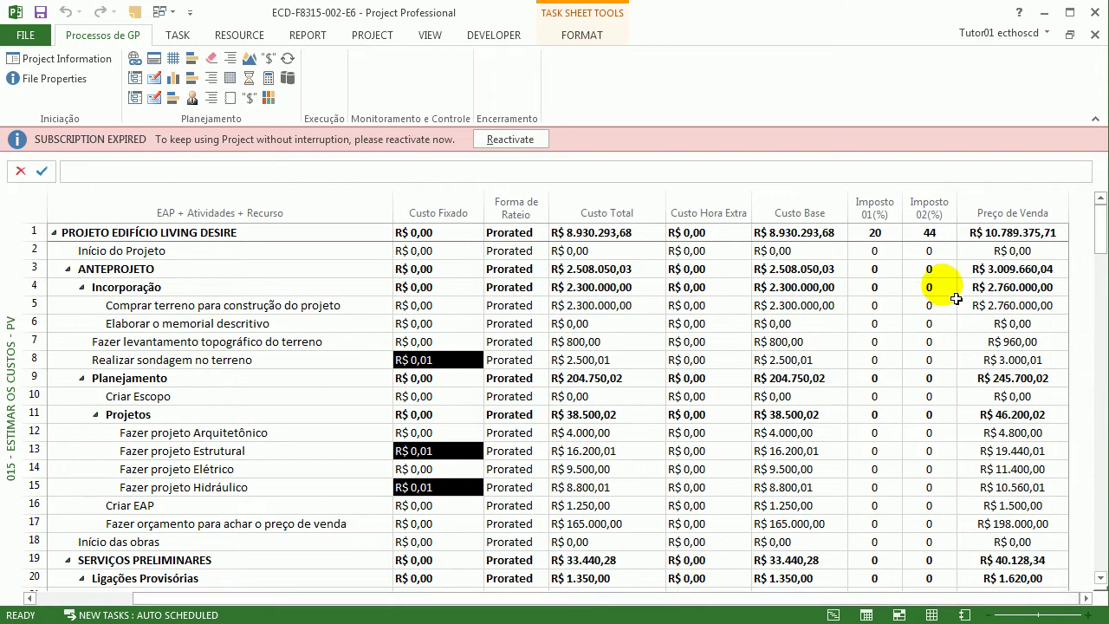
right_click(1032, 209)
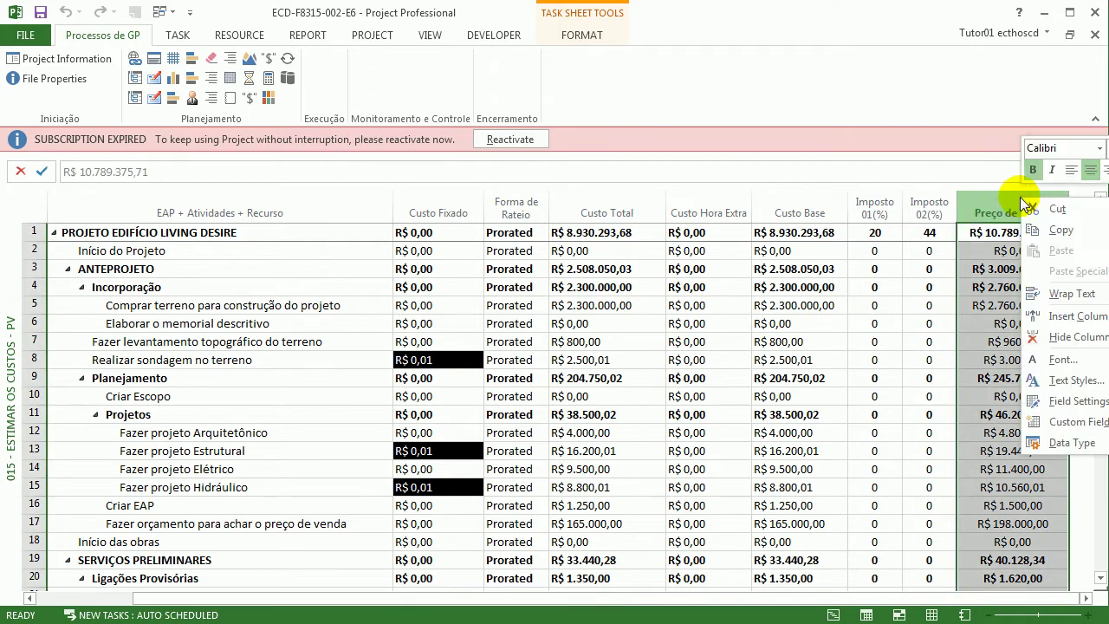
left_click(1038, 422)
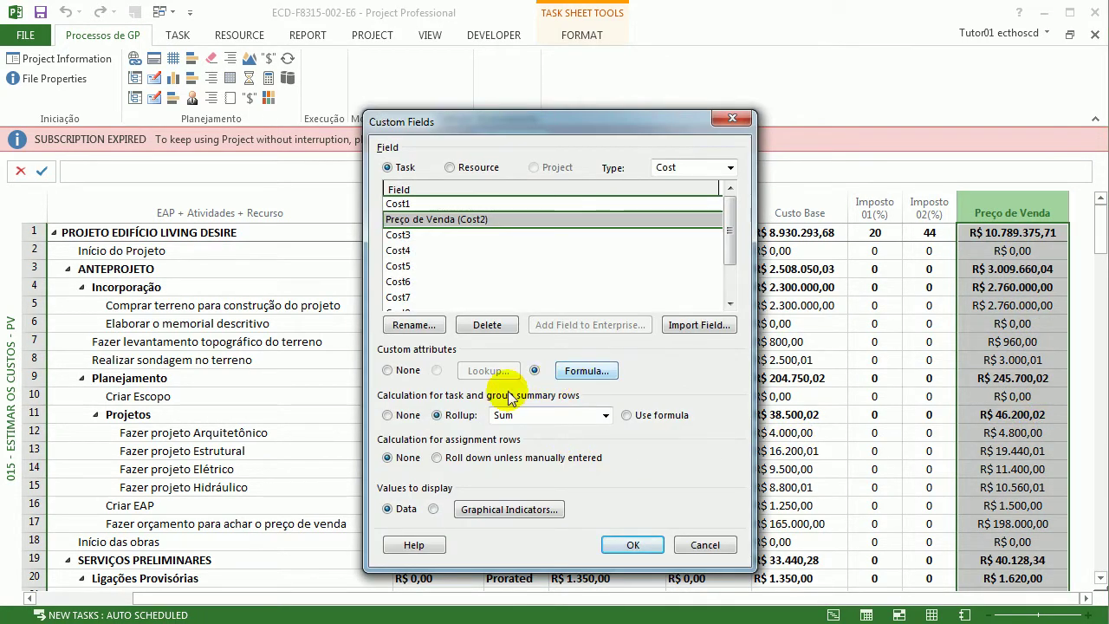
left_click(632, 544)
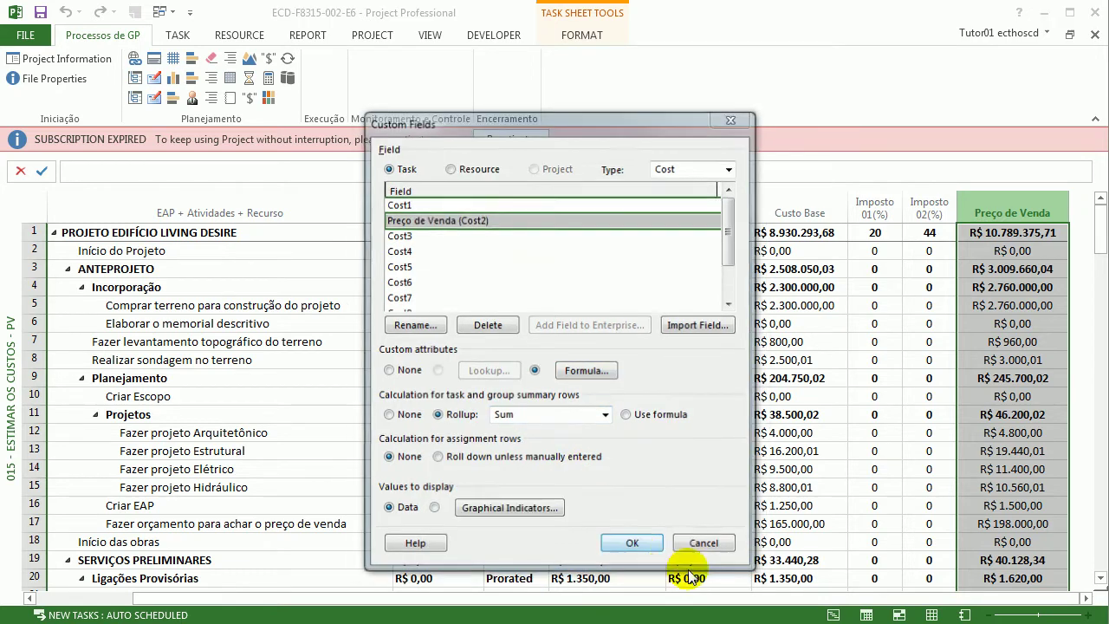
- Set the Preço de Venda field's calculation for task and group summary rows to Use formula
right_click(999, 213)
left_click(1045, 439)
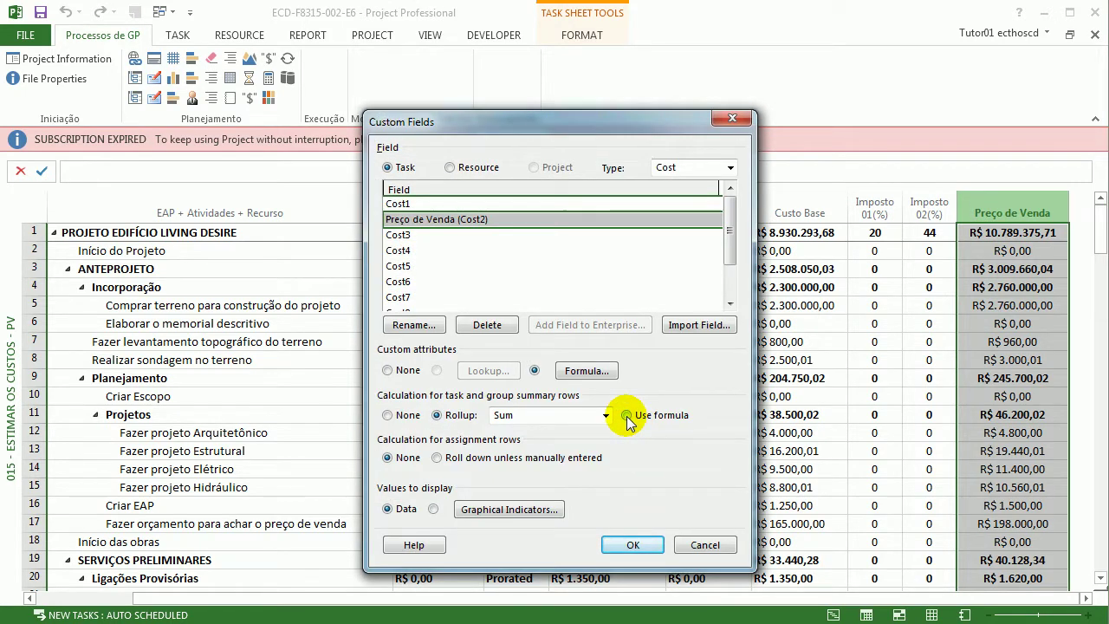
left_click(627, 416)
left_click(633, 545)
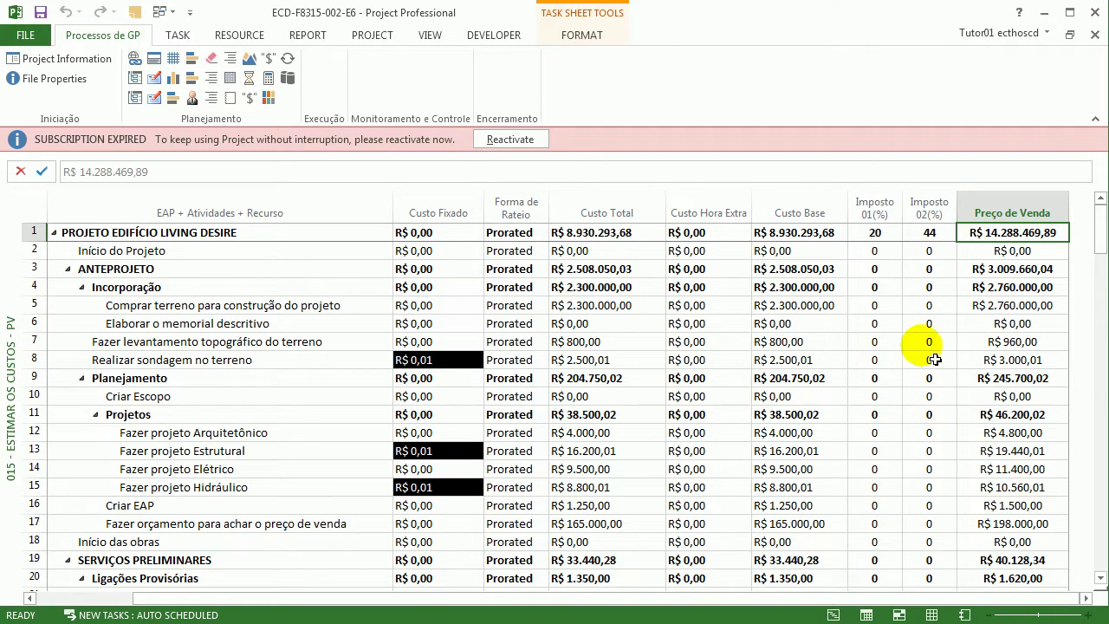
- Return the Preço de Venda field's task and group summary row calculation to Rollup with Sum
right_click(1004, 222)
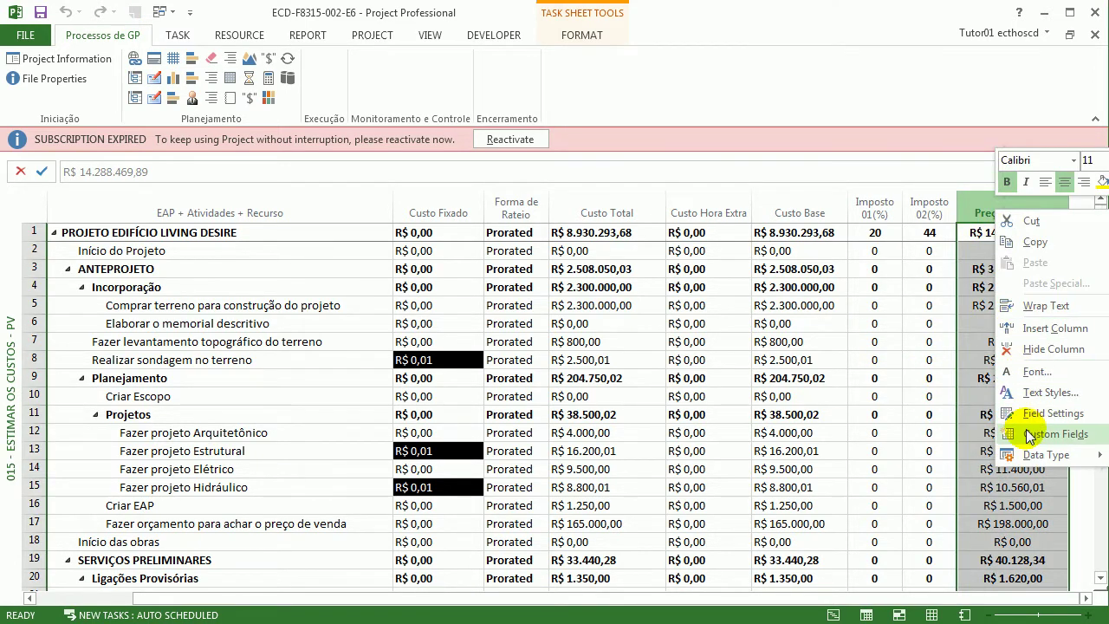
left_click(994, 425)
left_click(437, 415)
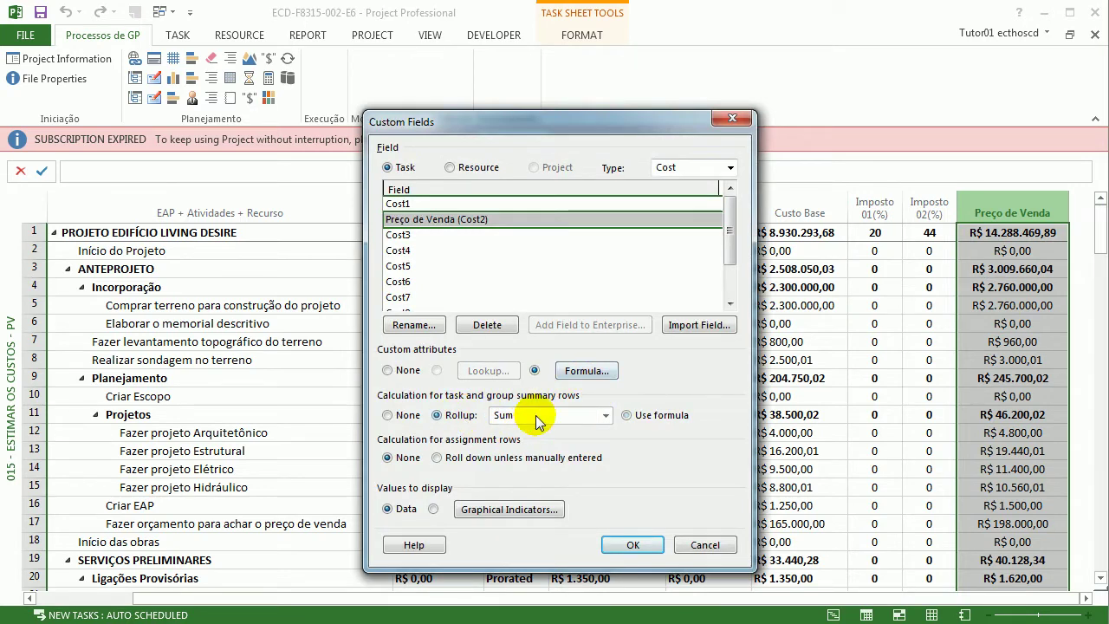
left_click(647, 548)
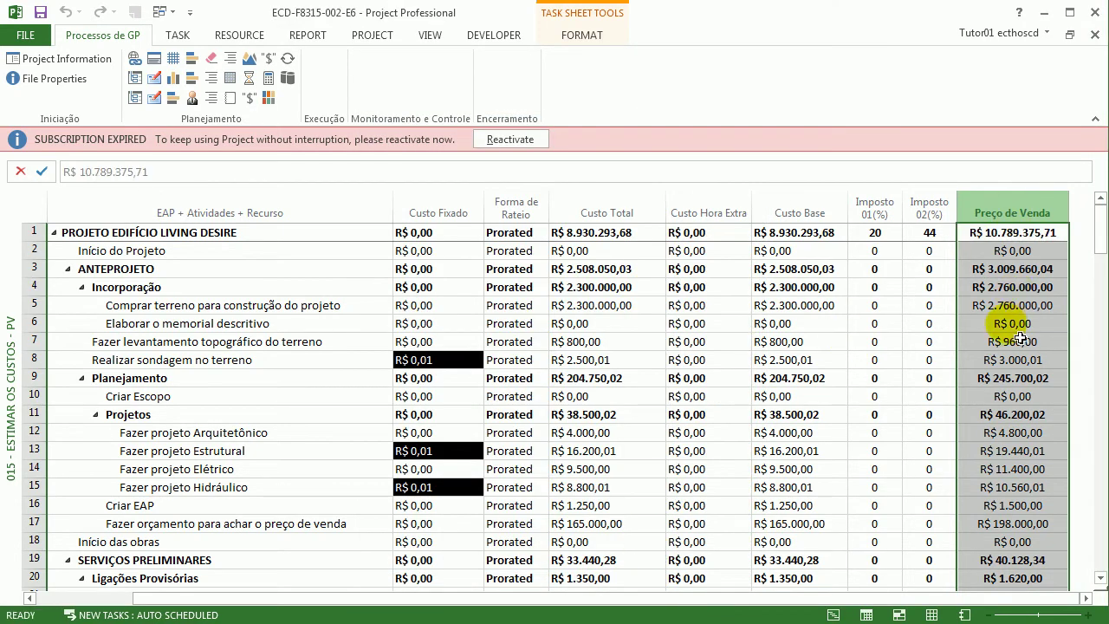
- Switch to the 016 - Estimar os Custos - ORG view and select the Realizar pedido - cimento task
left_click_drag(642, 598, 364, 574)
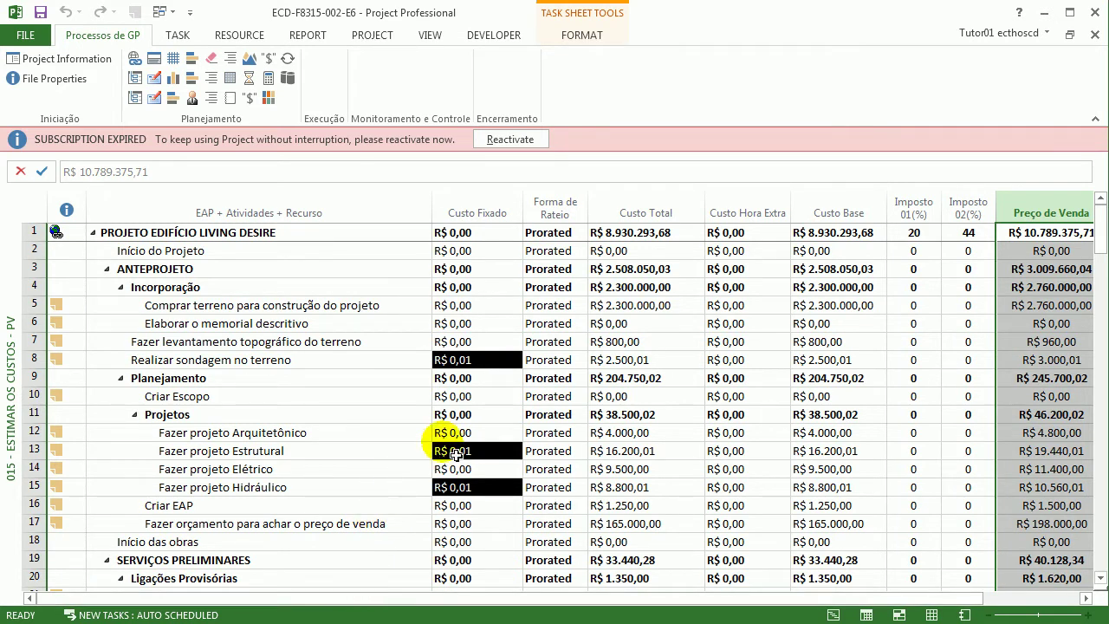
left_click(645, 433)
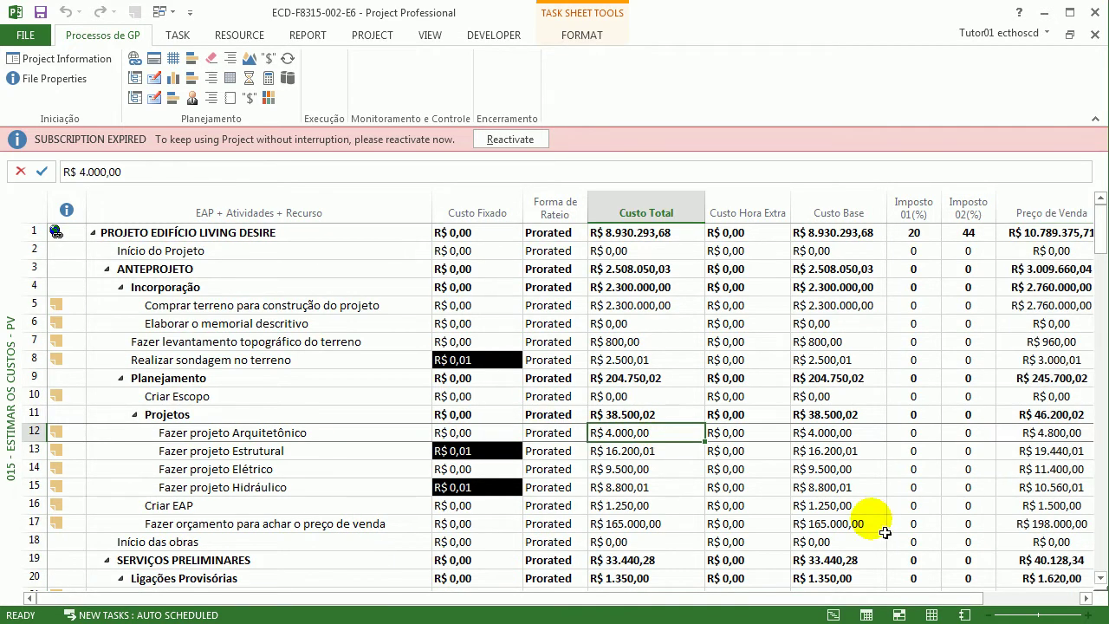
left_click(969, 561)
left_click_drag(918, 561, 978, 569)
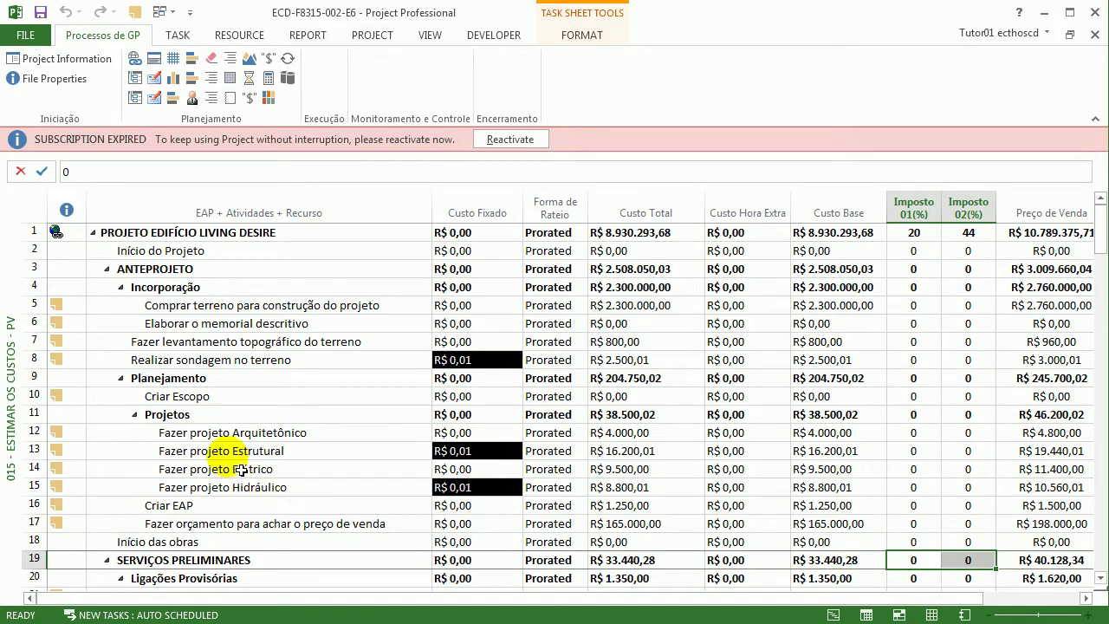
right_click(9, 267)
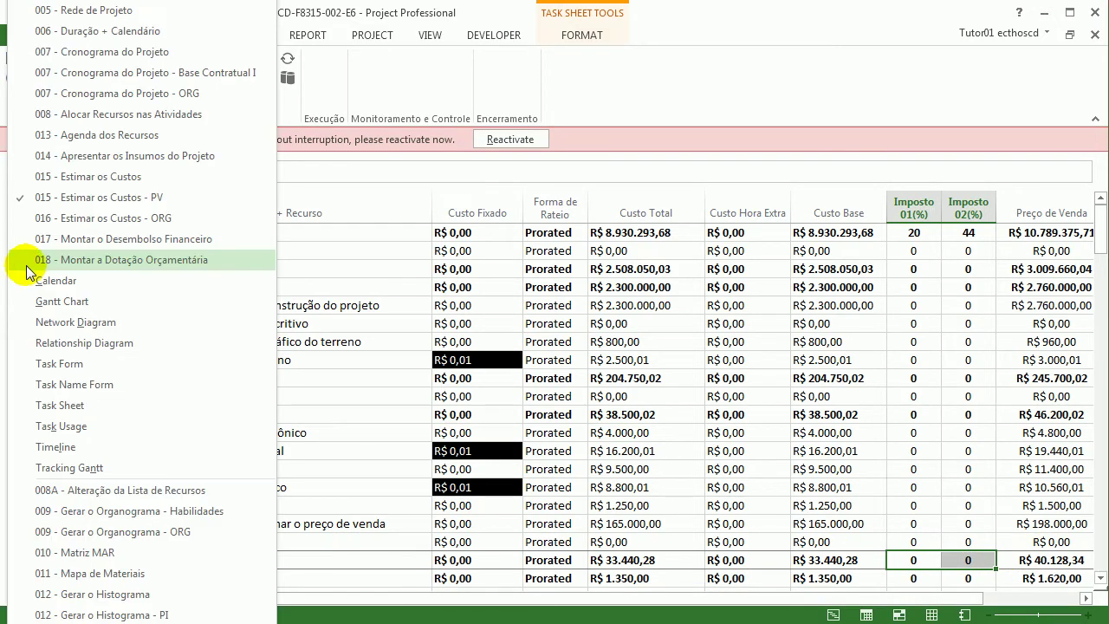
left_click(153, 217)
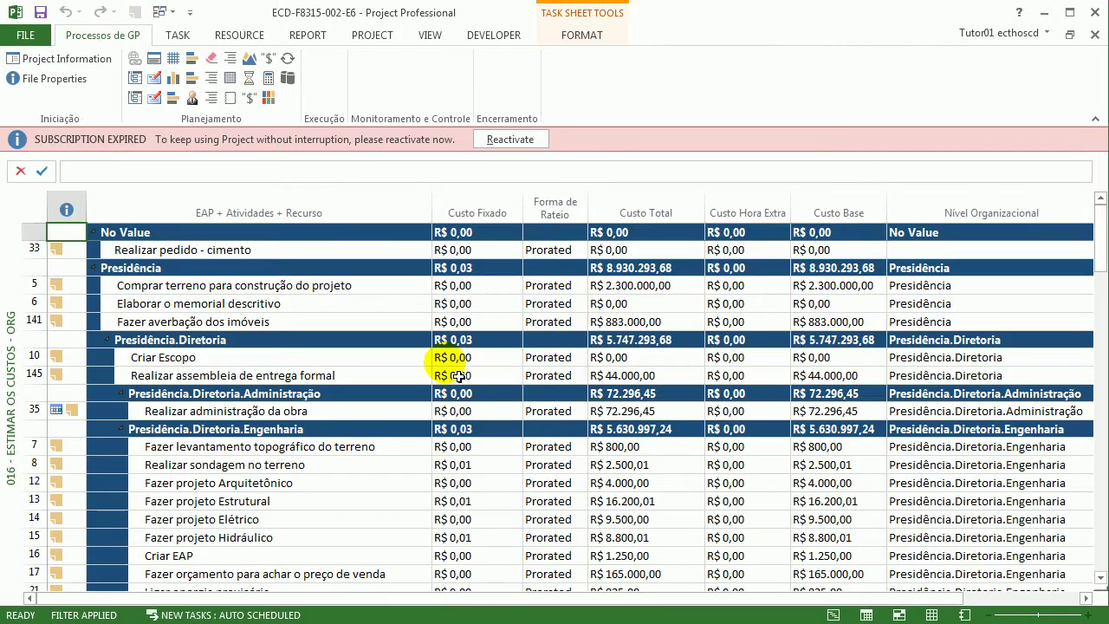
left_click(322, 324)
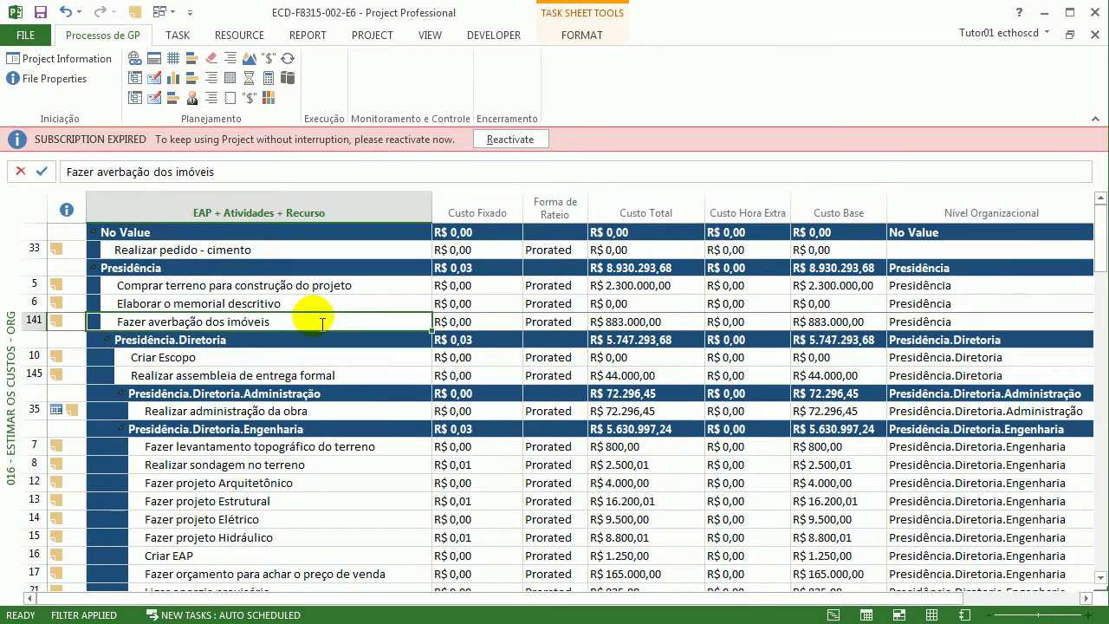
left_click(336, 250)
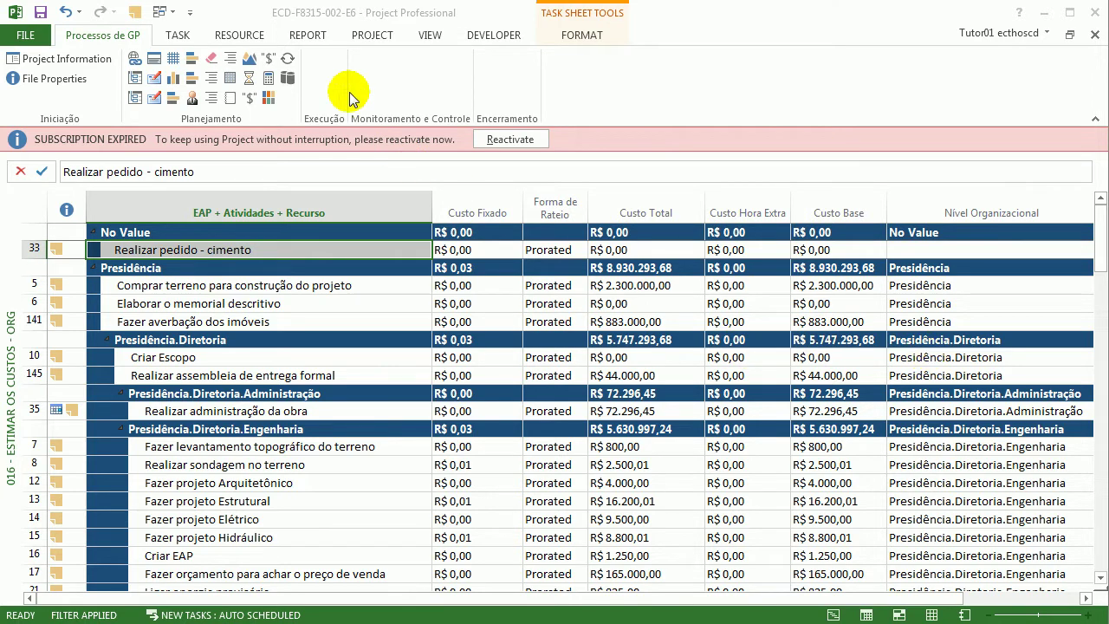
- Inspect the definition of the 016 - Estimar os Custos - ORG filter and close it without changes
left_click(433, 36)
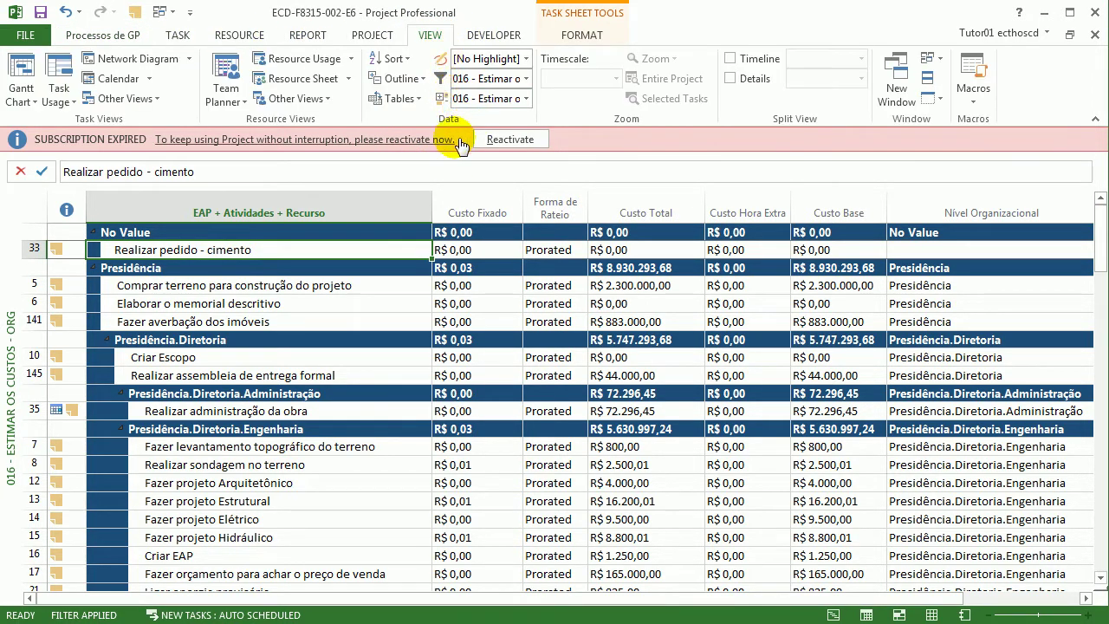
left_click(524, 79)
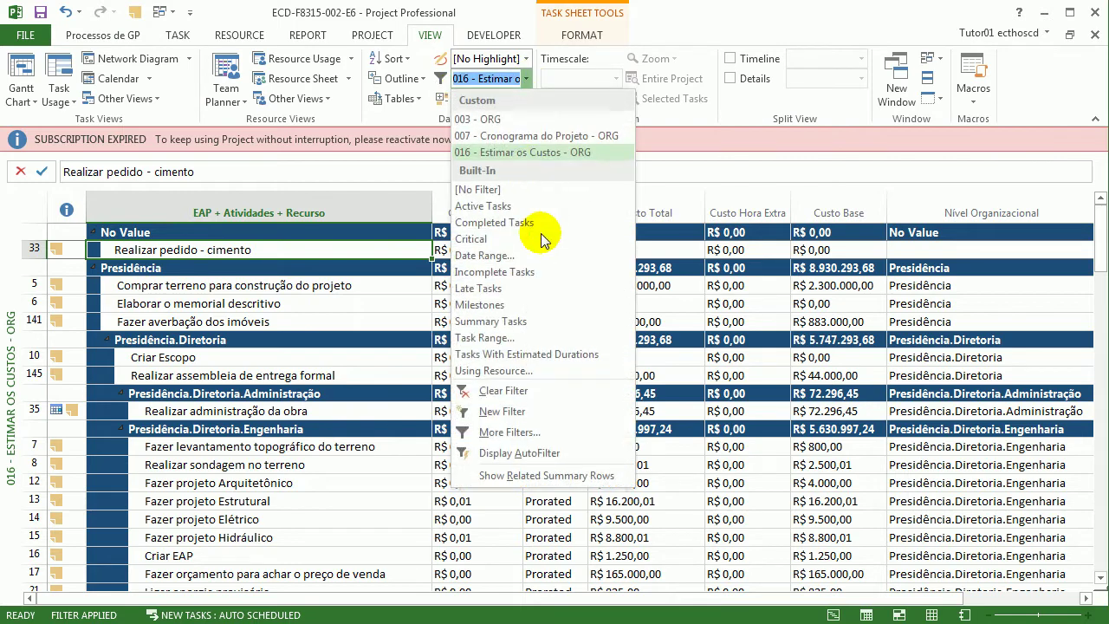
left_click(539, 433)
left_click(712, 297)
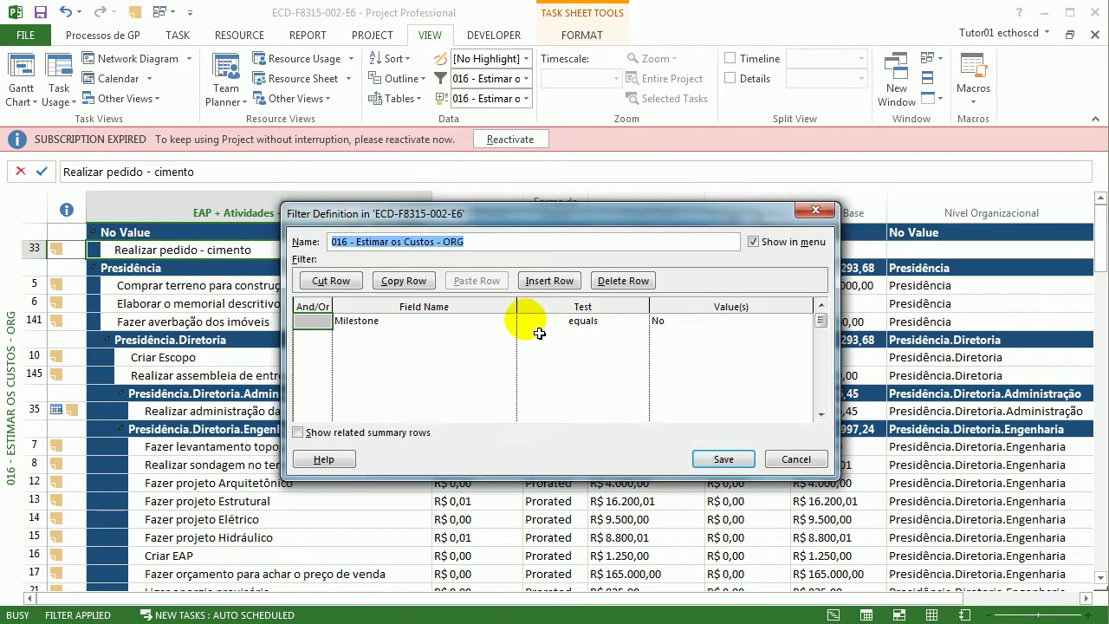
left_click(812, 211)
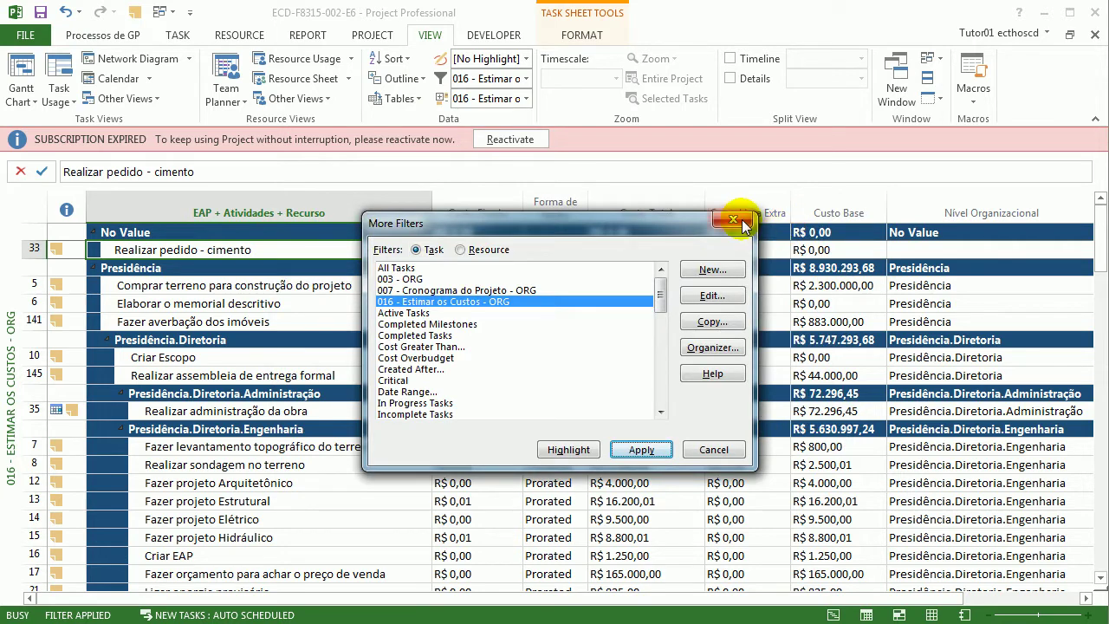
left_click(739, 222)
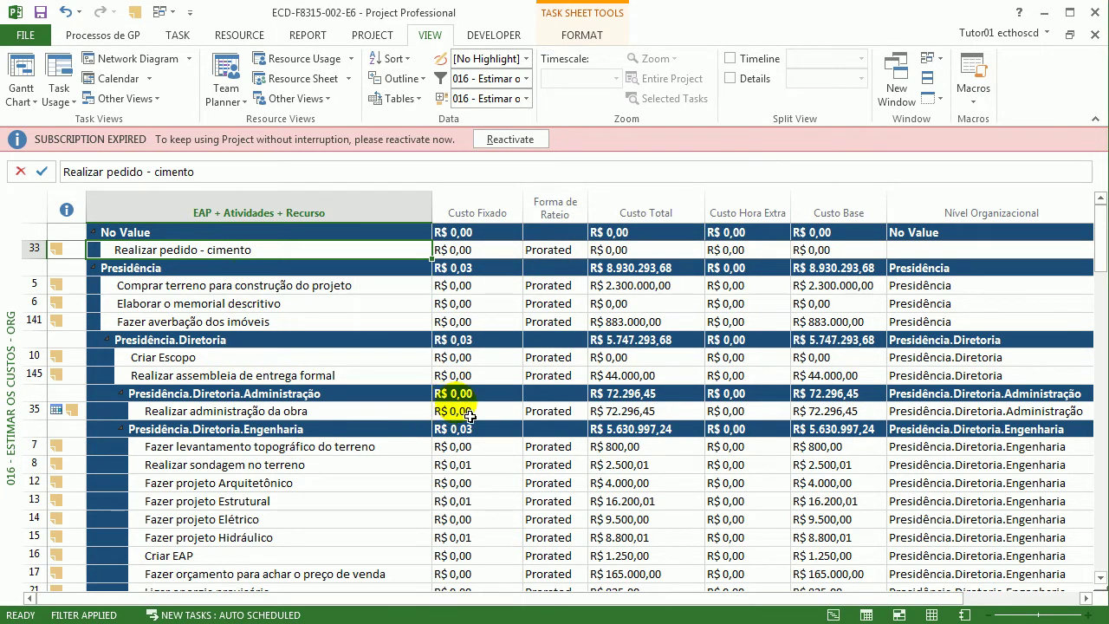
left_click(457, 378)
left_click(395, 358)
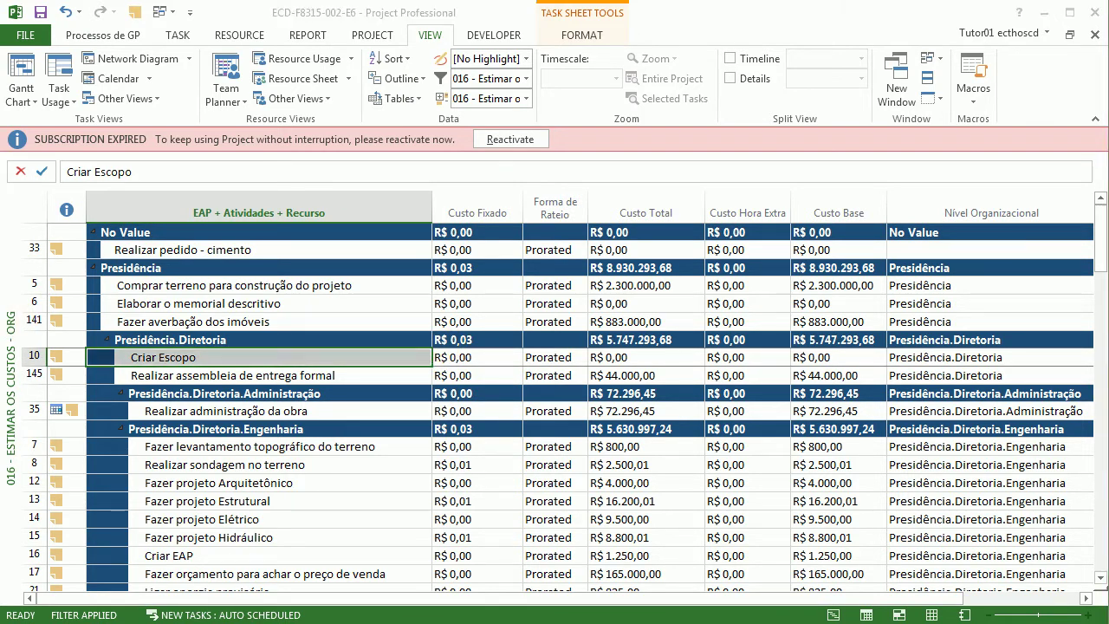
left_click(215, 249)
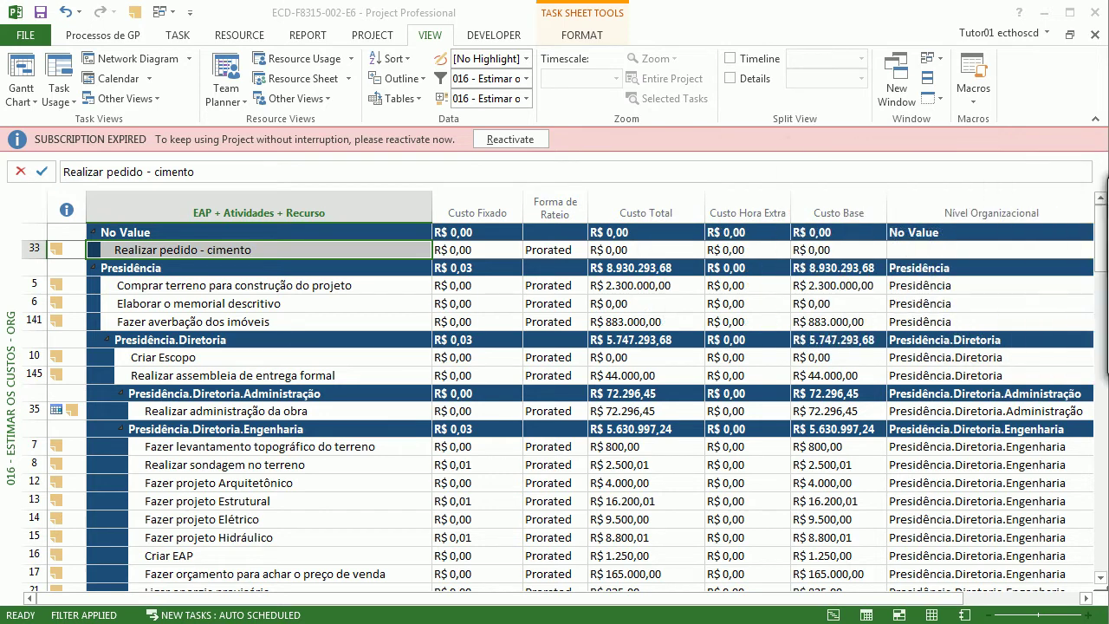
- Switch to the 017 - Montar o Desembolso Financeiro view and show its project summary task
right_click(11, 203)
left_click(231, 232)
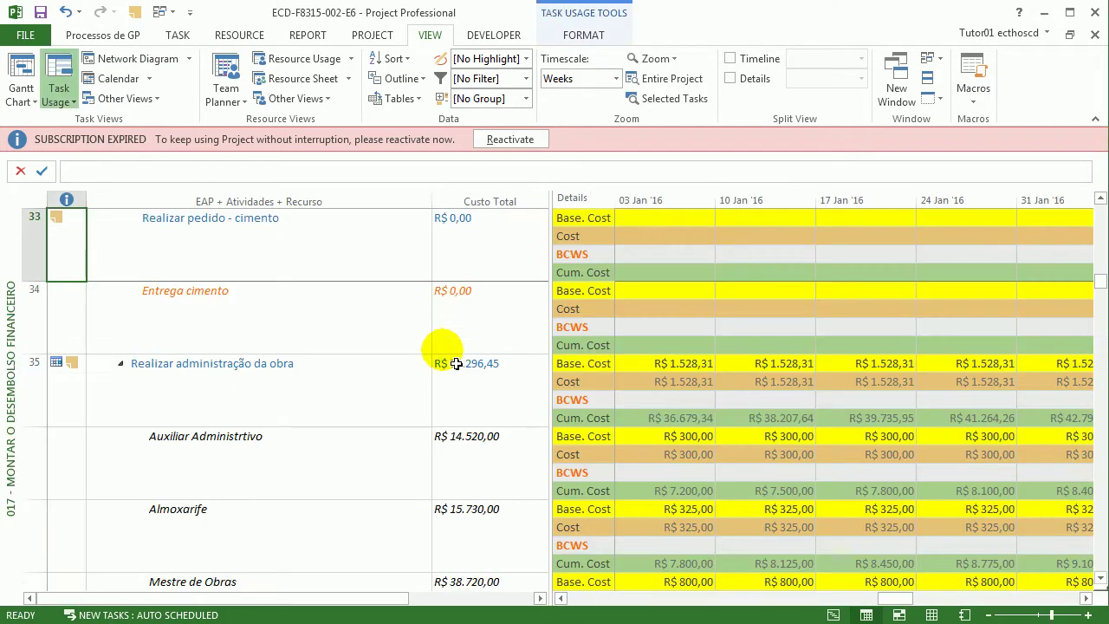
left_click(368, 295)
scroll(368, 294, "up", 15)
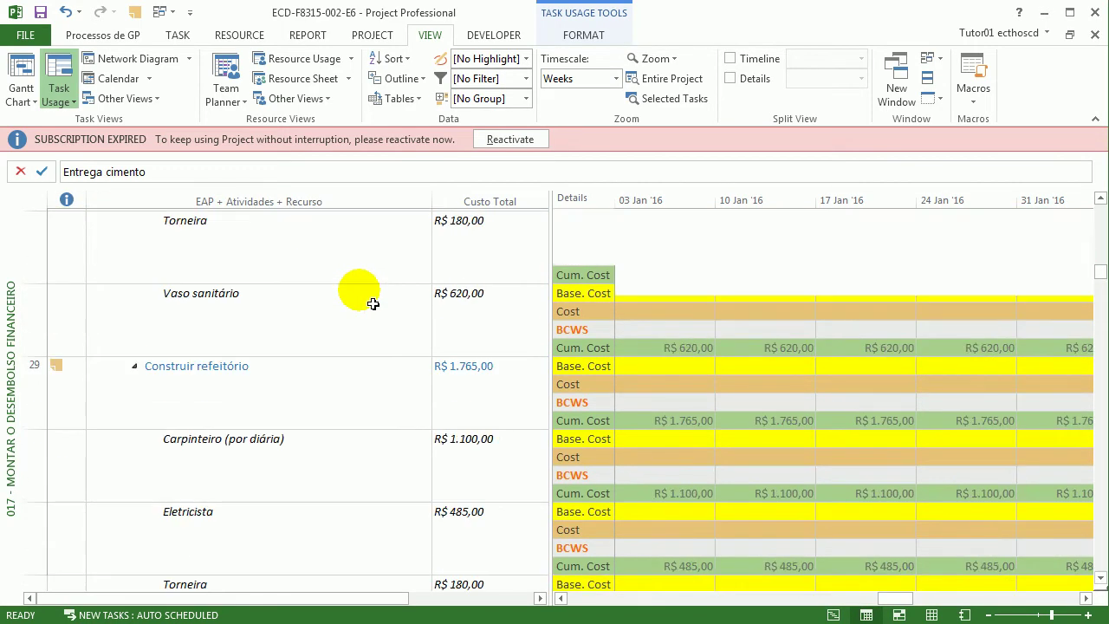
scroll(377, 306, "up", 5)
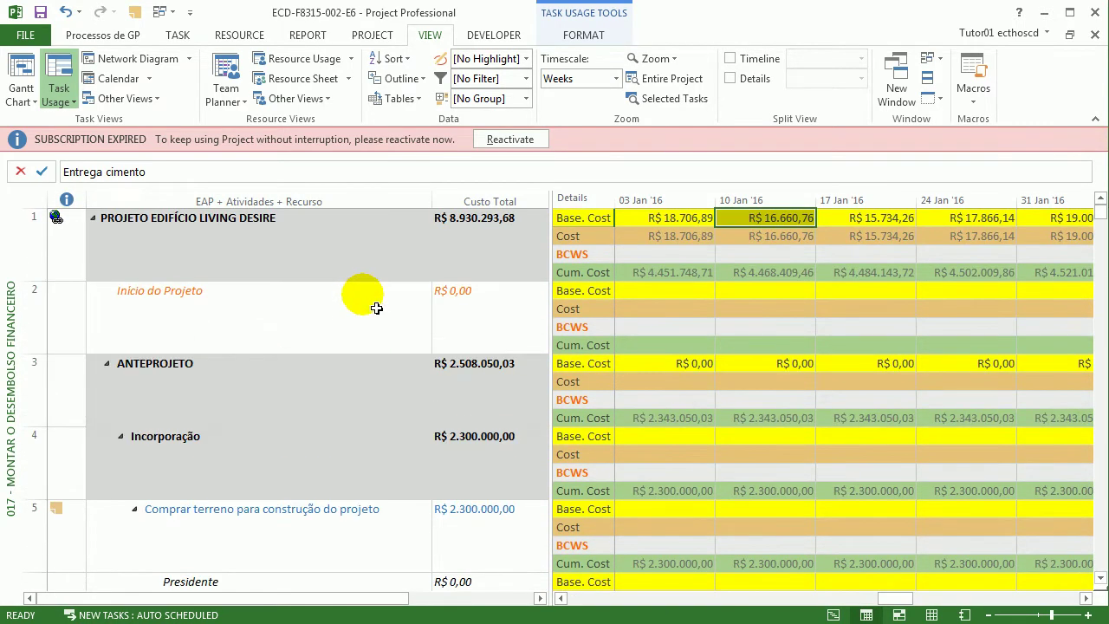
- Widen the timephased cost grid slightly and select the project summary's BCWS cell for the week of 10 Jan '16
left_click(376, 240)
left_click_drag(564, 325, 556, 322)
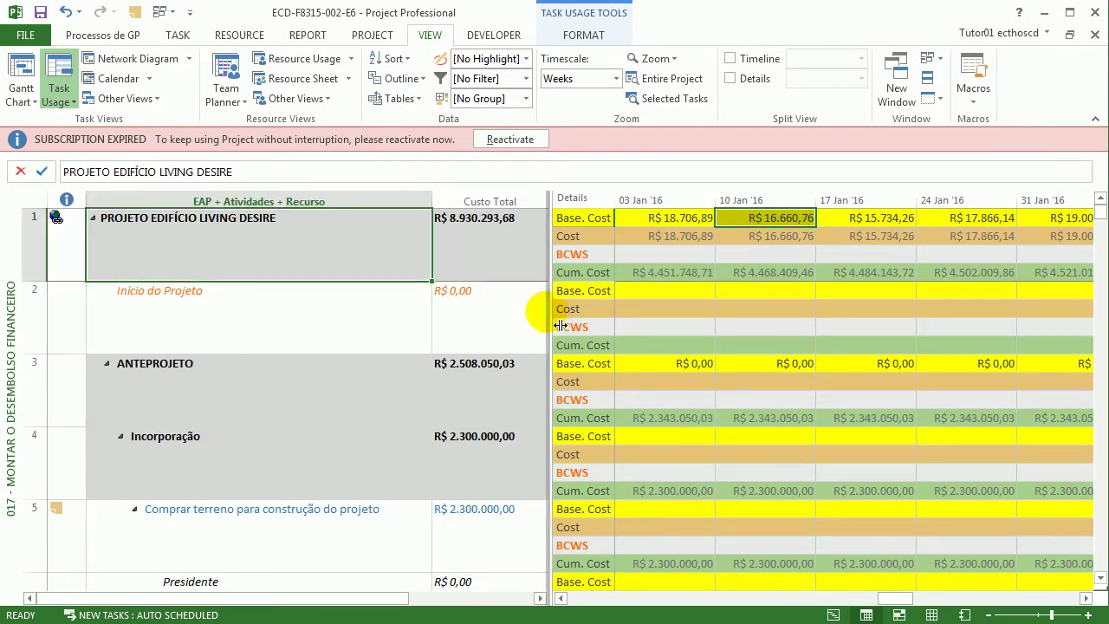
left_click(727, 255)
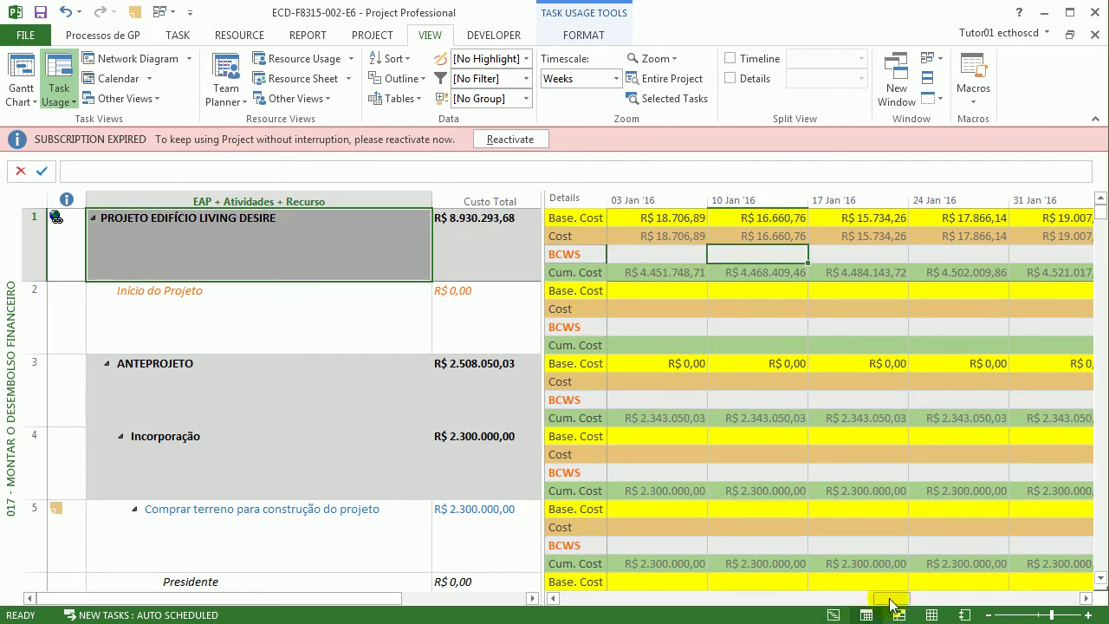
- Select the project summary's BCWS cell for the week of 18 Oct '15 and set the project's status date to 04/07/16
left_click_drag(892, 604, 807, 604)
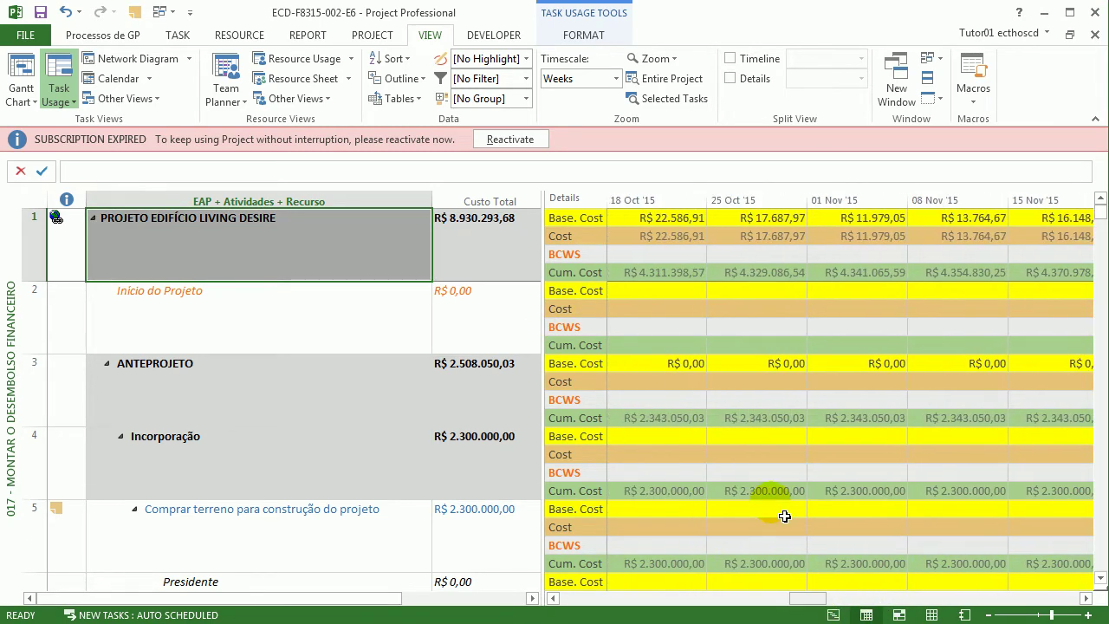
left_click(660, 255)
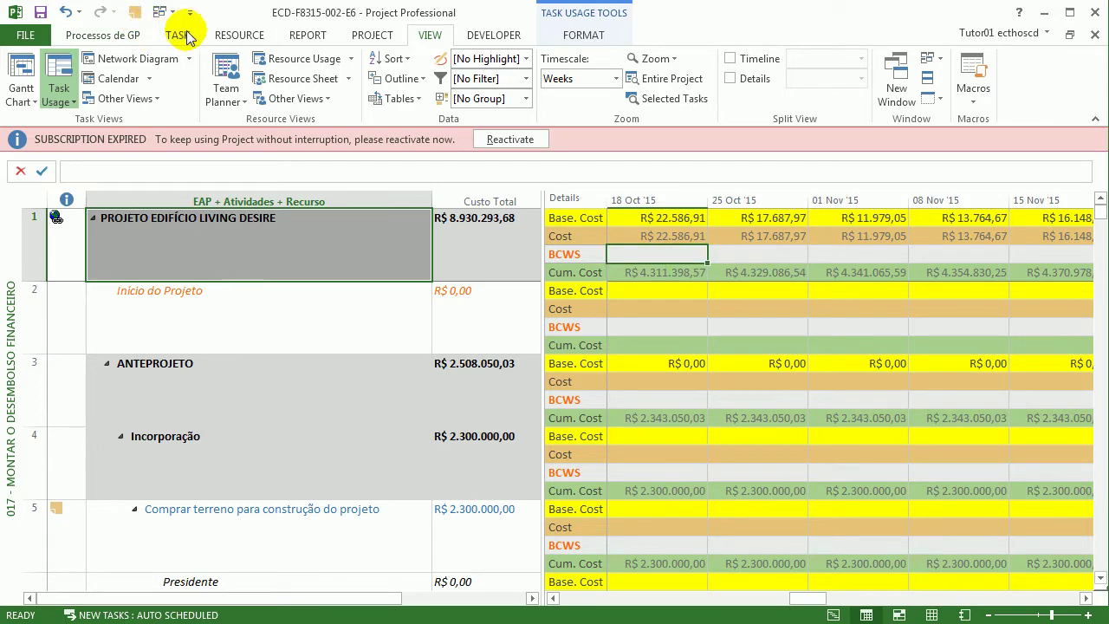
left_click(372, 34)
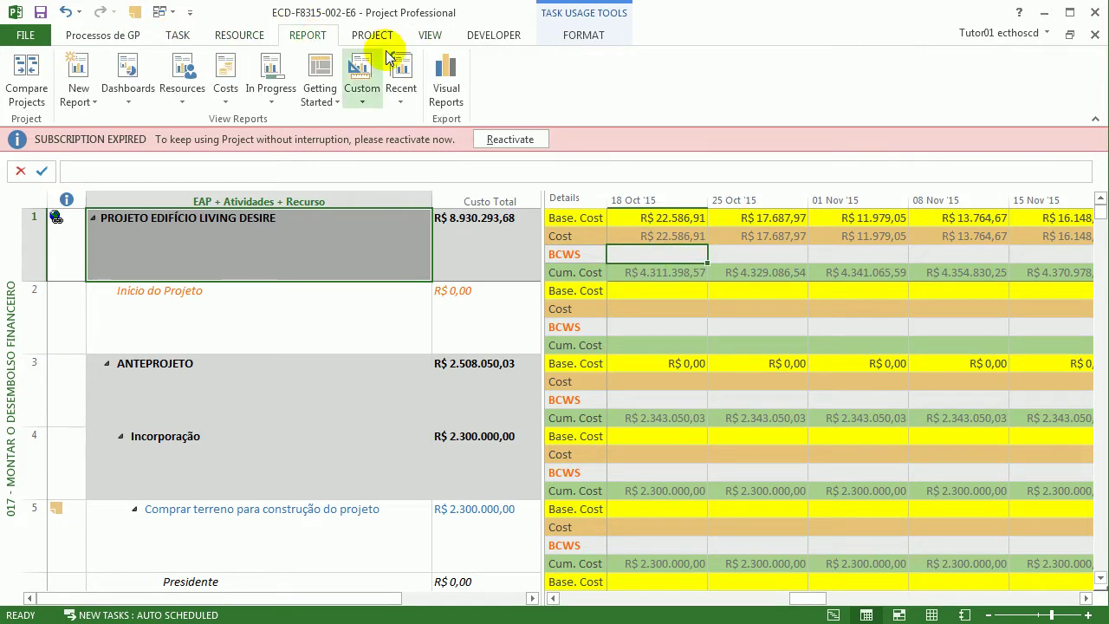
left_click(223, 87)
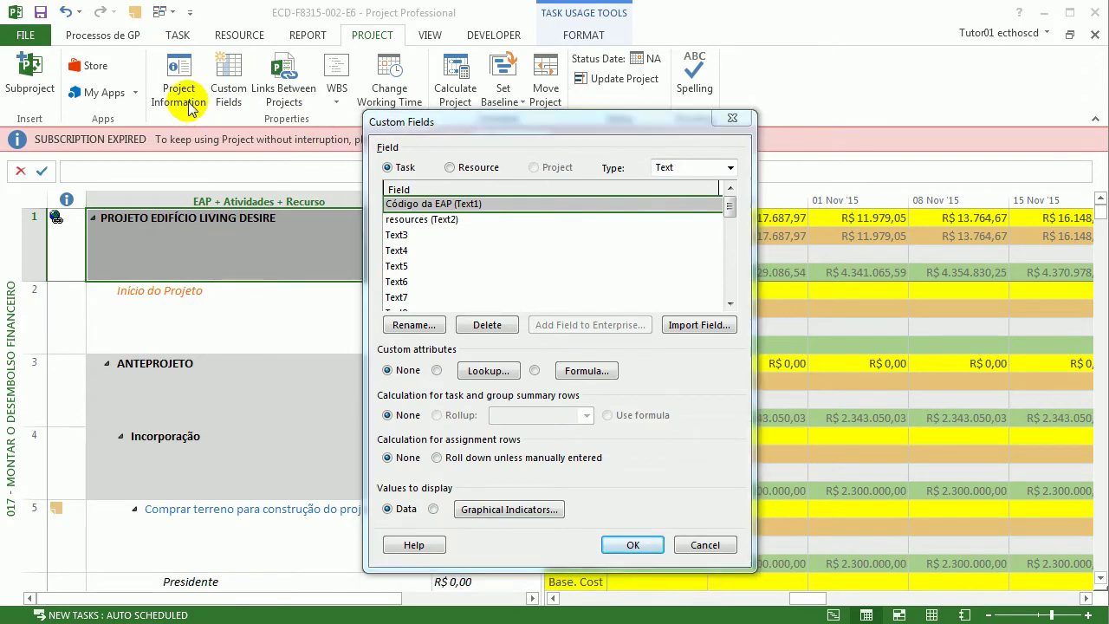
left_click(732, 117)
left_click(178, 83)
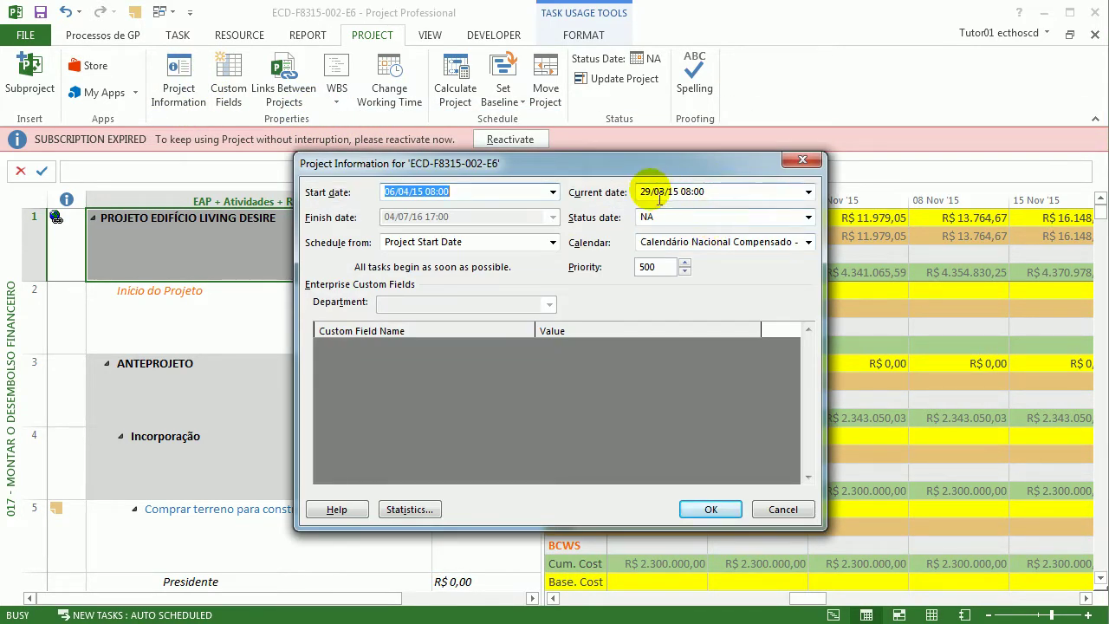
left_click(711, 221)
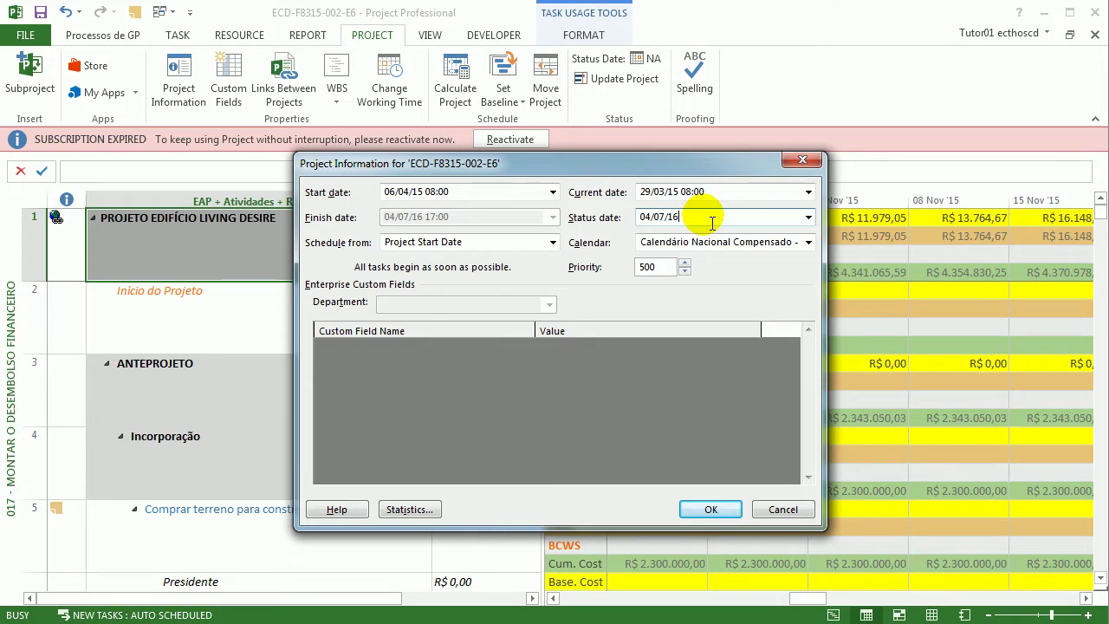
key("Return")
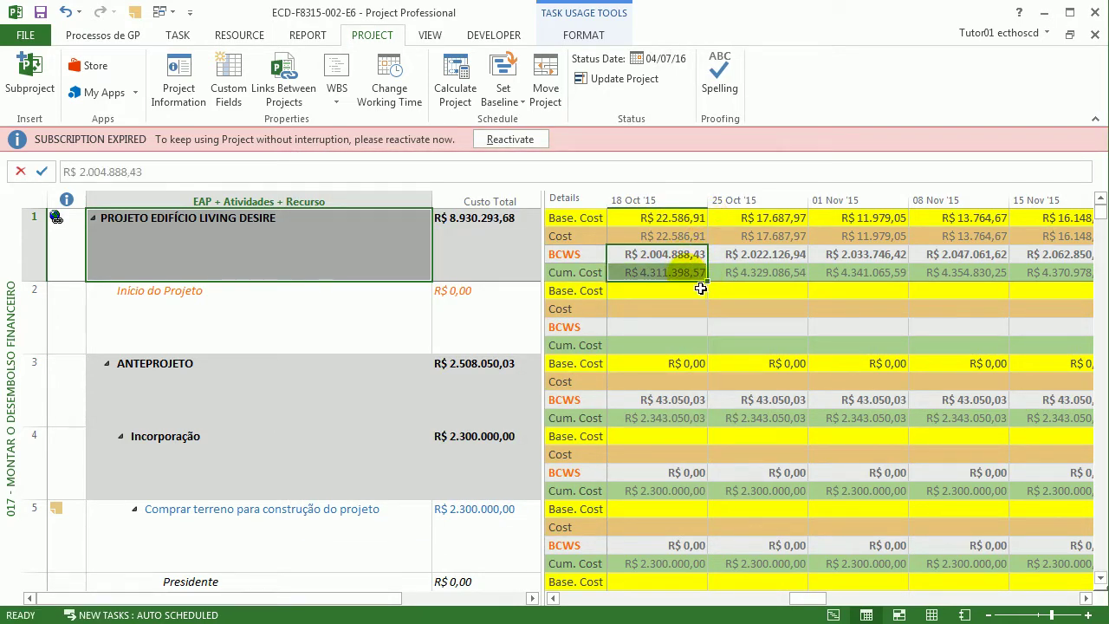
- Switch to Excel by opening the E6.3.25 workbook, examine its monthly cost table and chart, and minimize it
left_click(1044, 12)
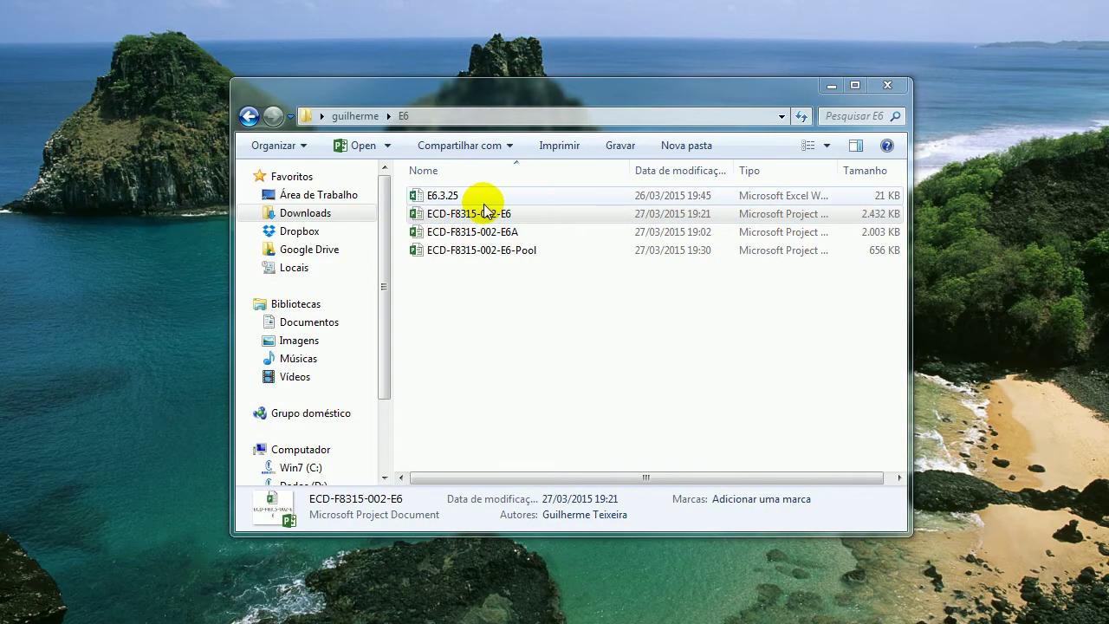
double_click(483, 199)
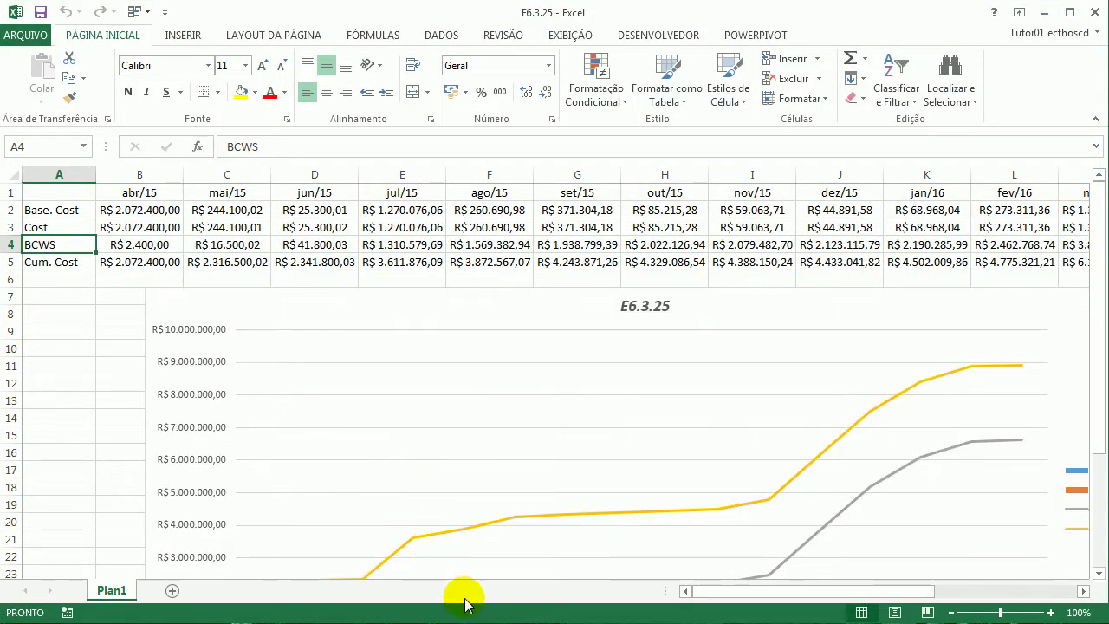
scroll(648, 485, "down", 1)
scroll(648, 485, "down", 4)
scroll(648, 477, "up", 1)
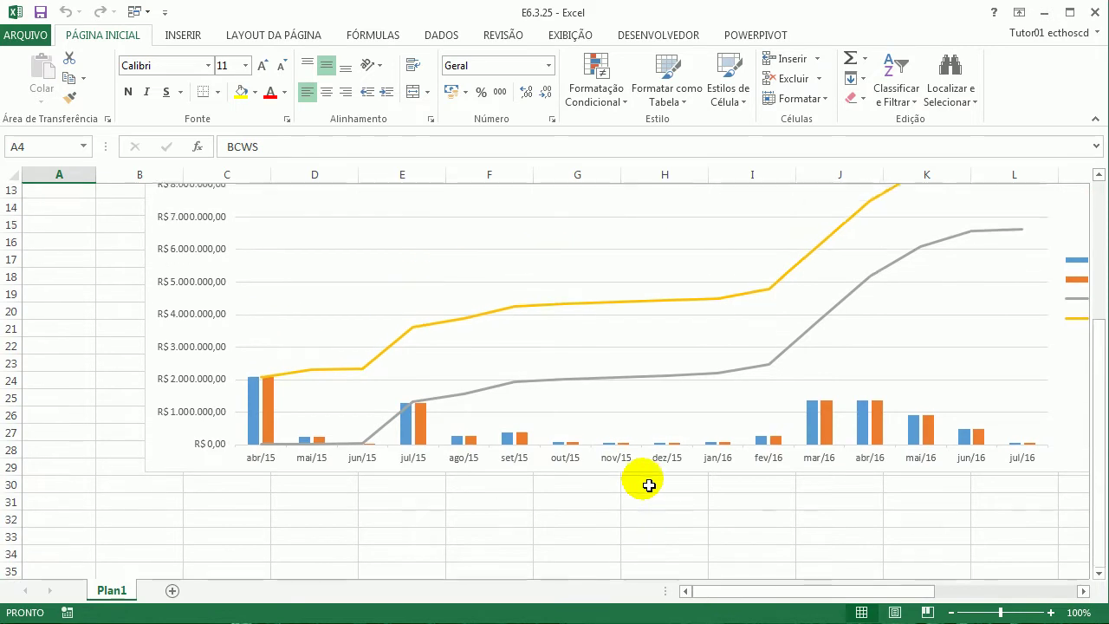
scroll(589, 528, "up", 4)
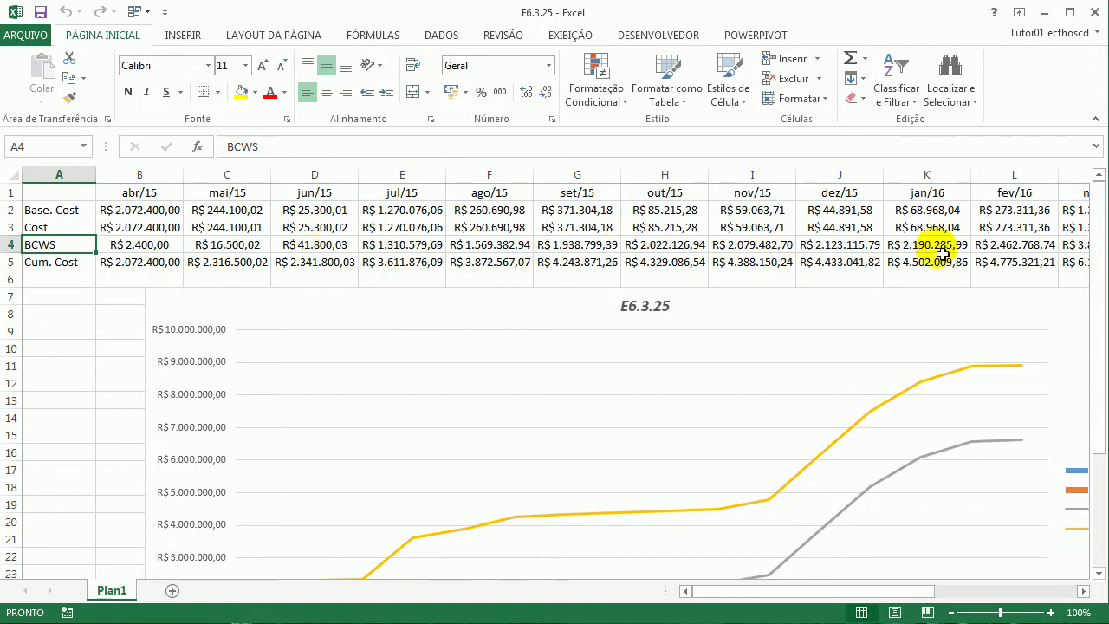
left_click_drag(875, 585, 953, 408)
left_click(1044, 12)
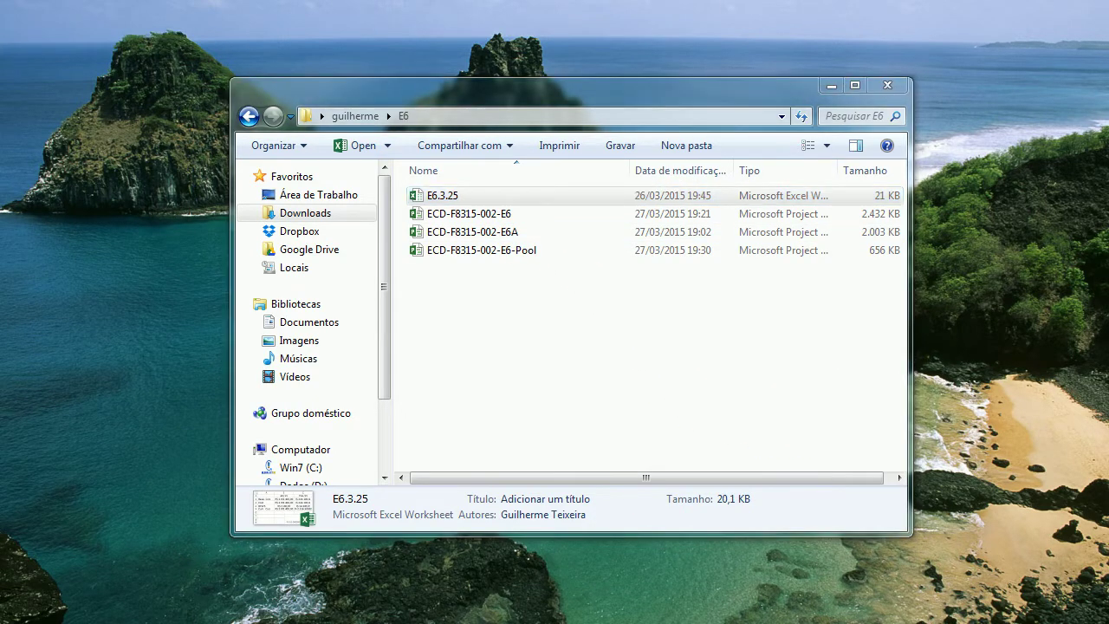
- Switch back to Microsoft Project and show the project summary task in the 017 - Montar o Desembolso Financeiro view
left_click(89, 523)
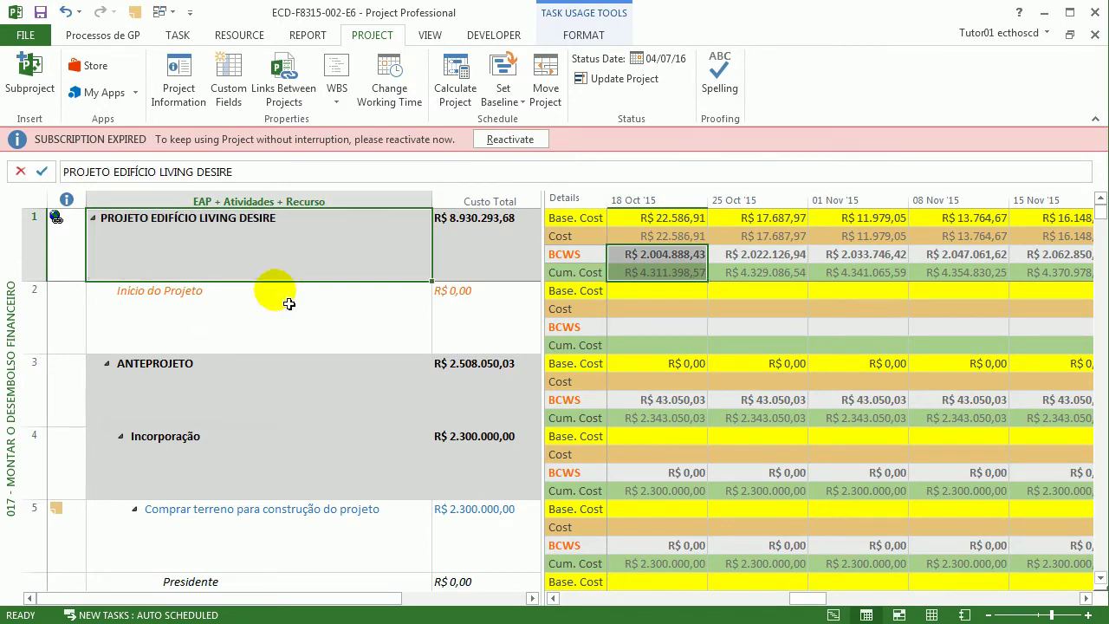
left_click(583, 35)
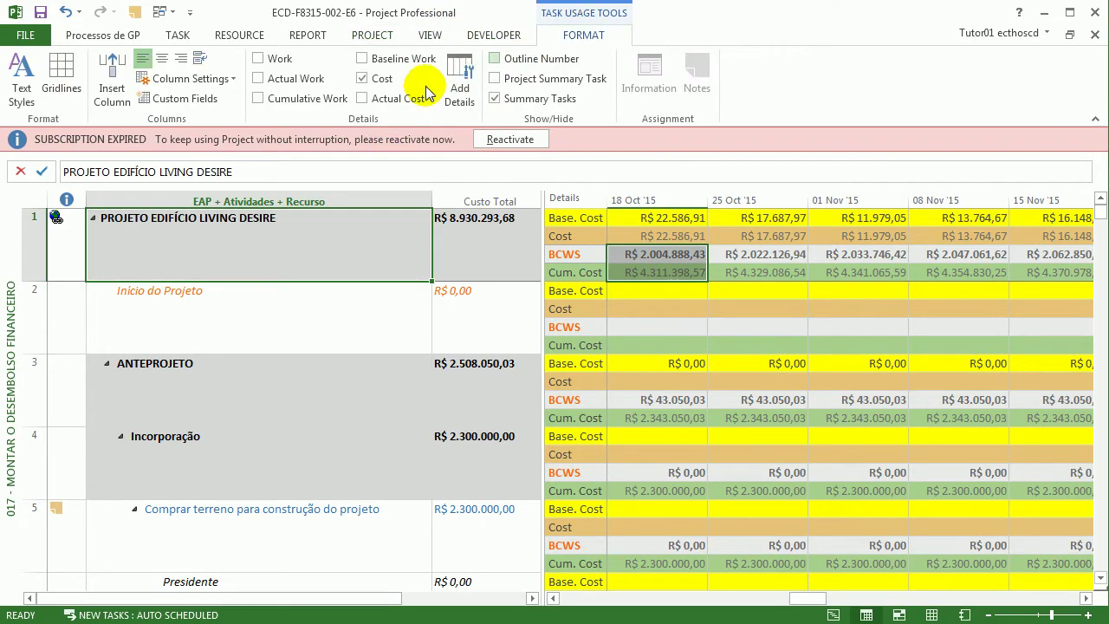
left_click(595, 78)
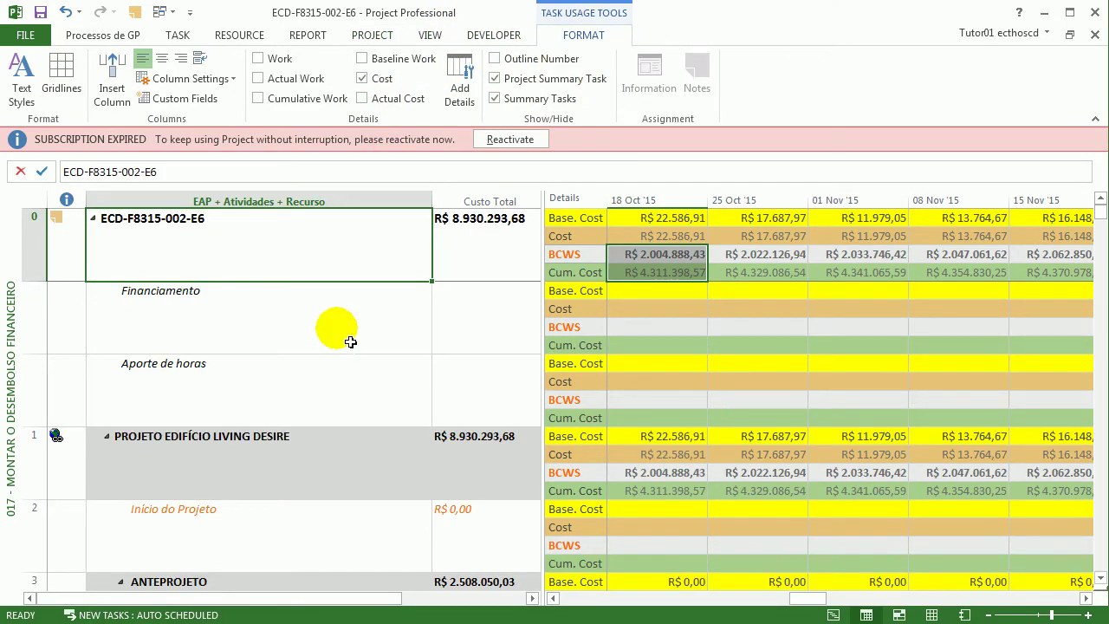
- Leave the project summary's name unedited and switch to the 018 - Montar a Dotação Orçamentária view
key("F2")
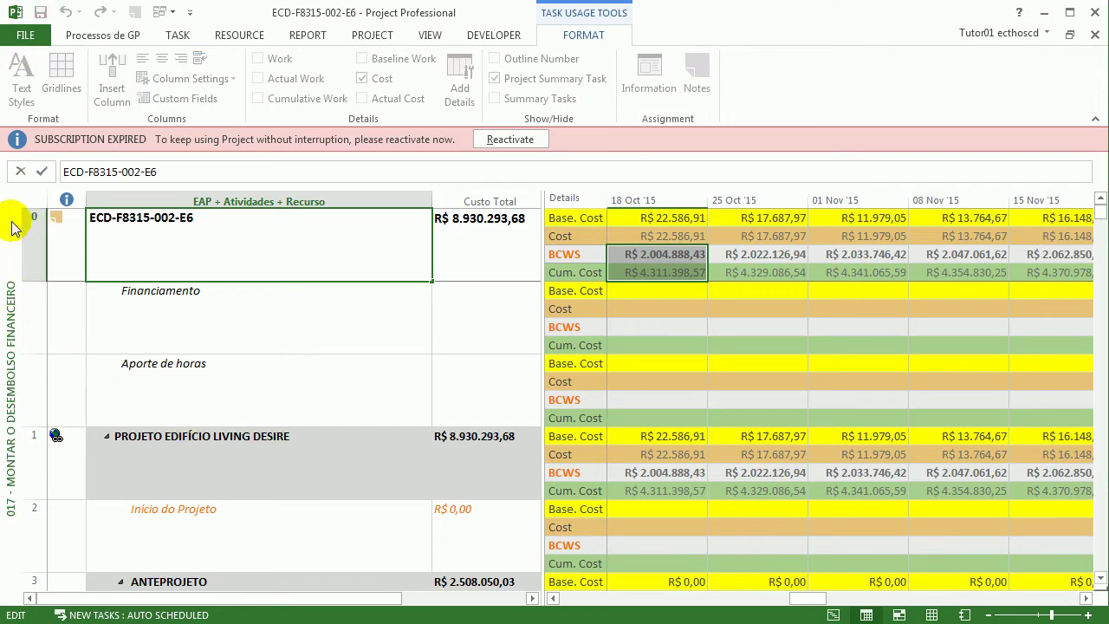
right_click(13, 232)
key("Escape")
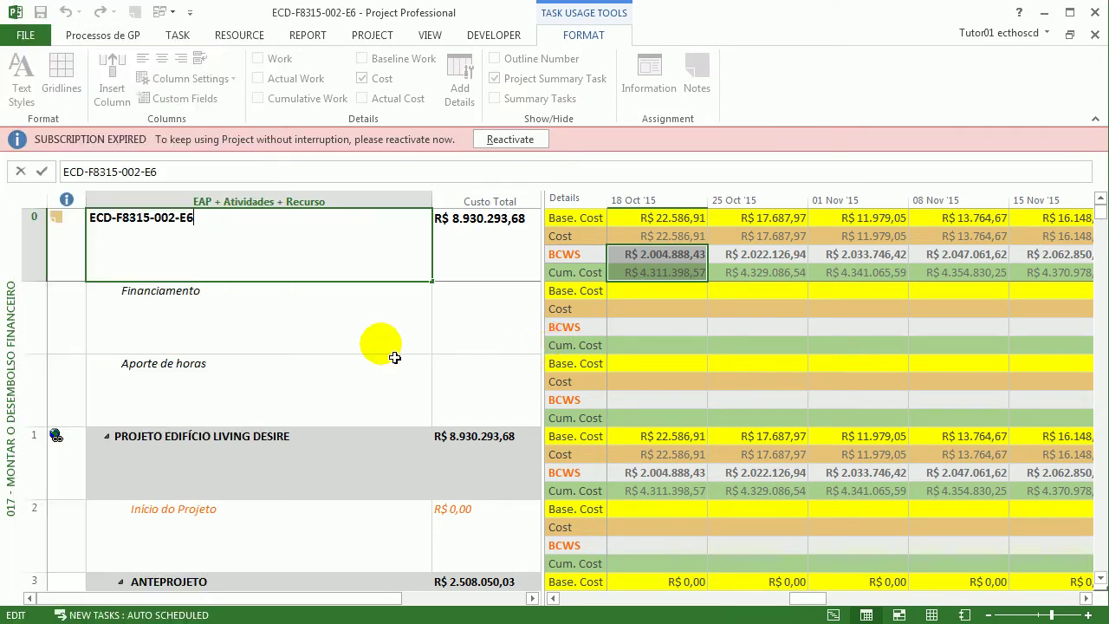
left_click(322, 309)
right_click(19, 247)
left_click(185, 257)
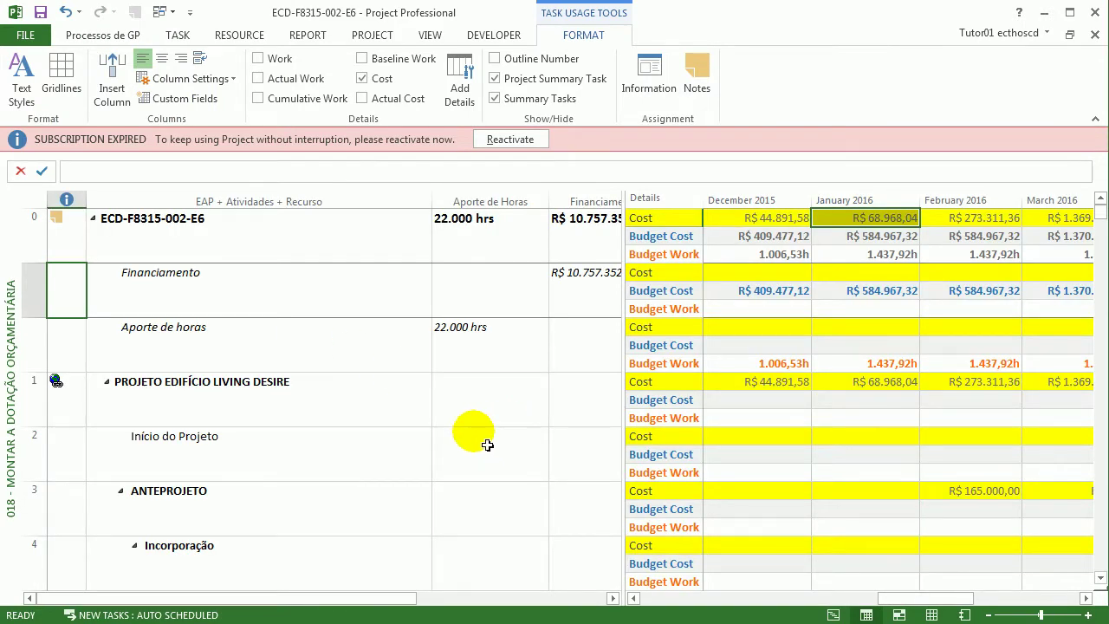
- Hide and redisplay the project summary task with its Financiamento and Aporte de horas budget rows, and select the summary row
left_click(388, 322)
left_click(384, 364)
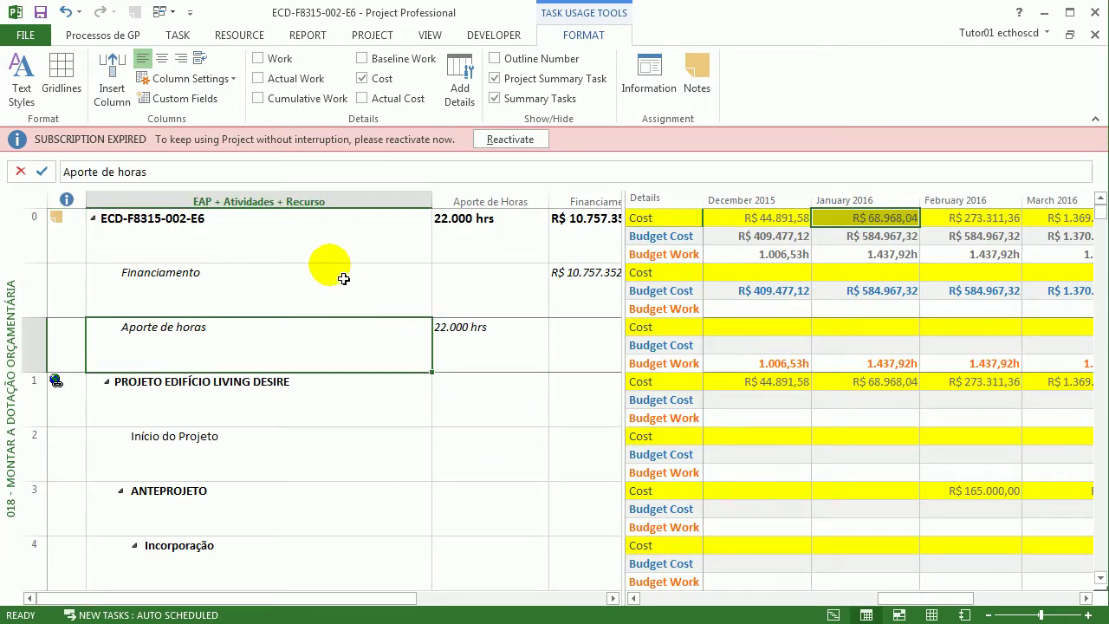
left_click(494, 78)
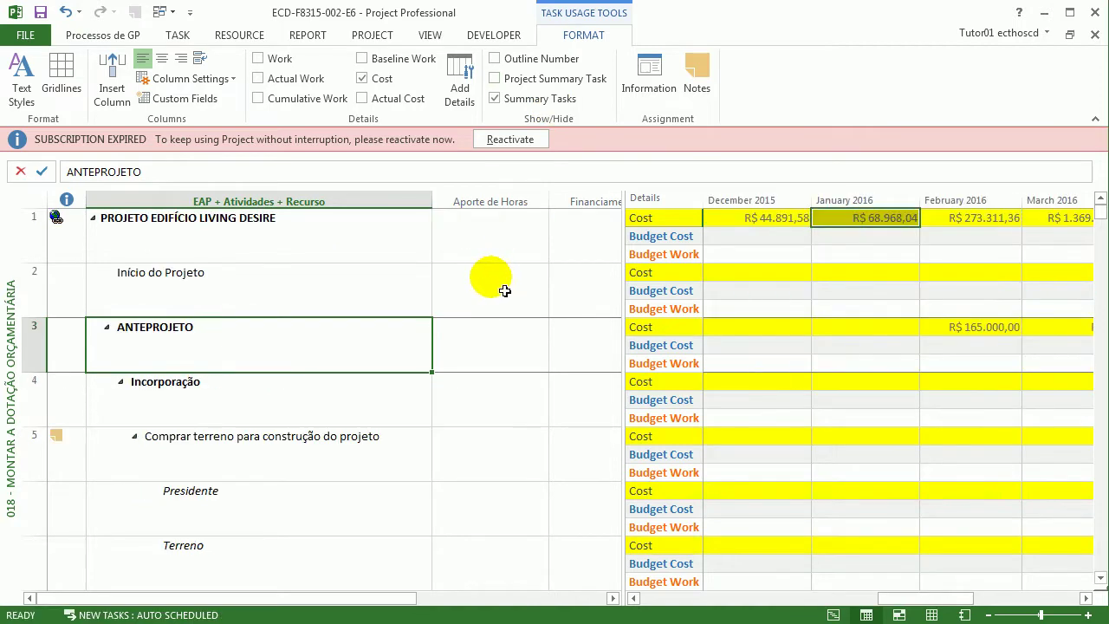
left_click(495, 78)
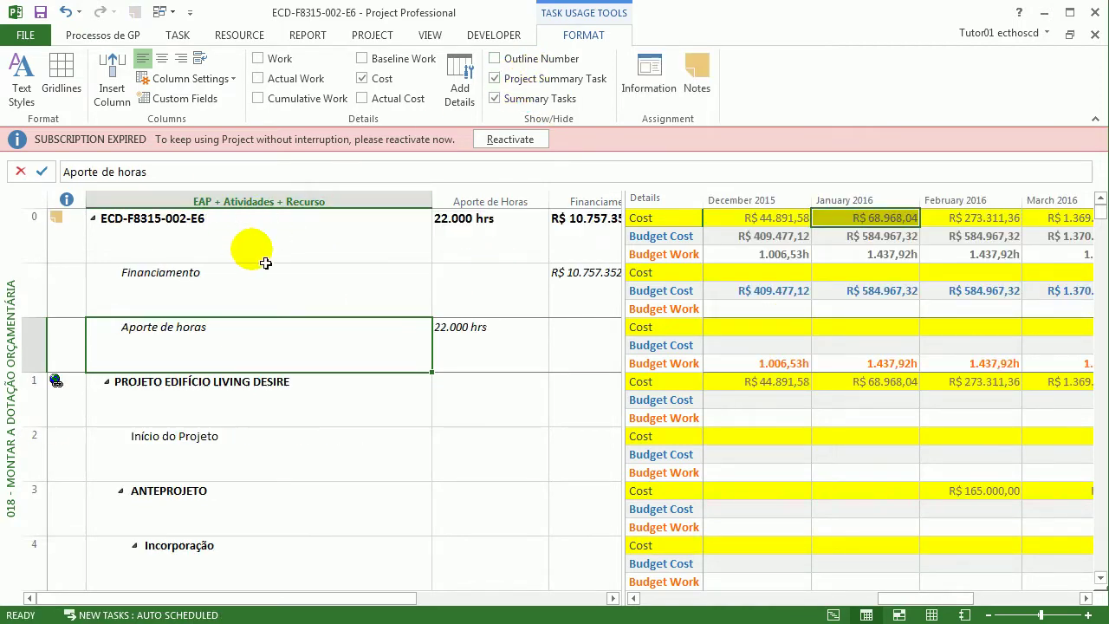
left_click(298, 309)
left_click(316, 245)
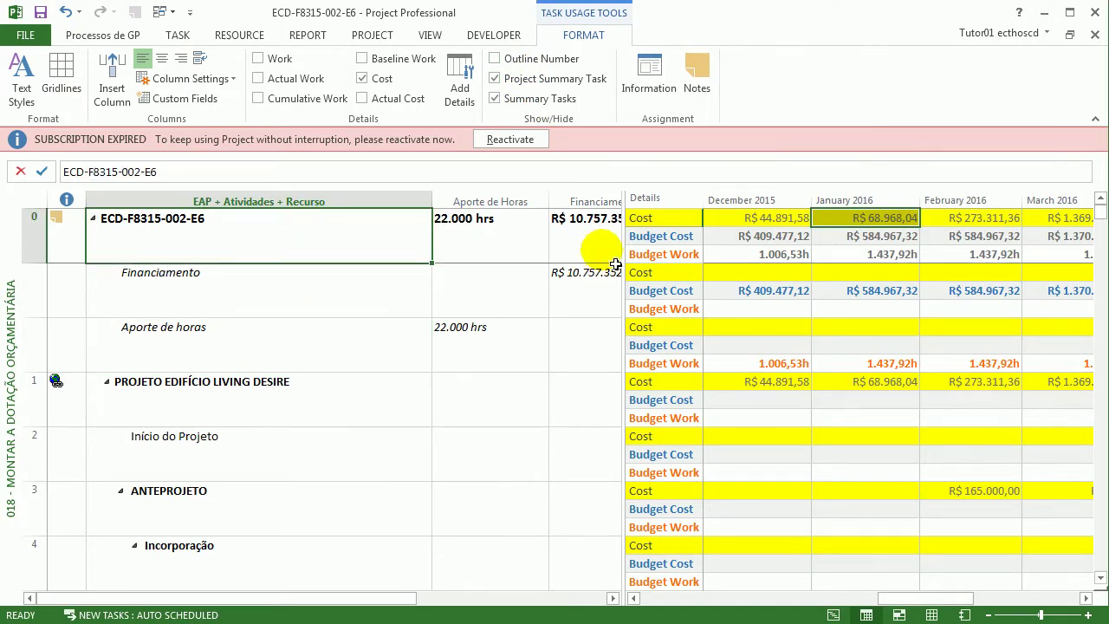
- Widen the task table to reveal the full Financiamento and Trabalho columns and select the project summary's Financiamento value
left_click_drag(635, 264, 754, 342)
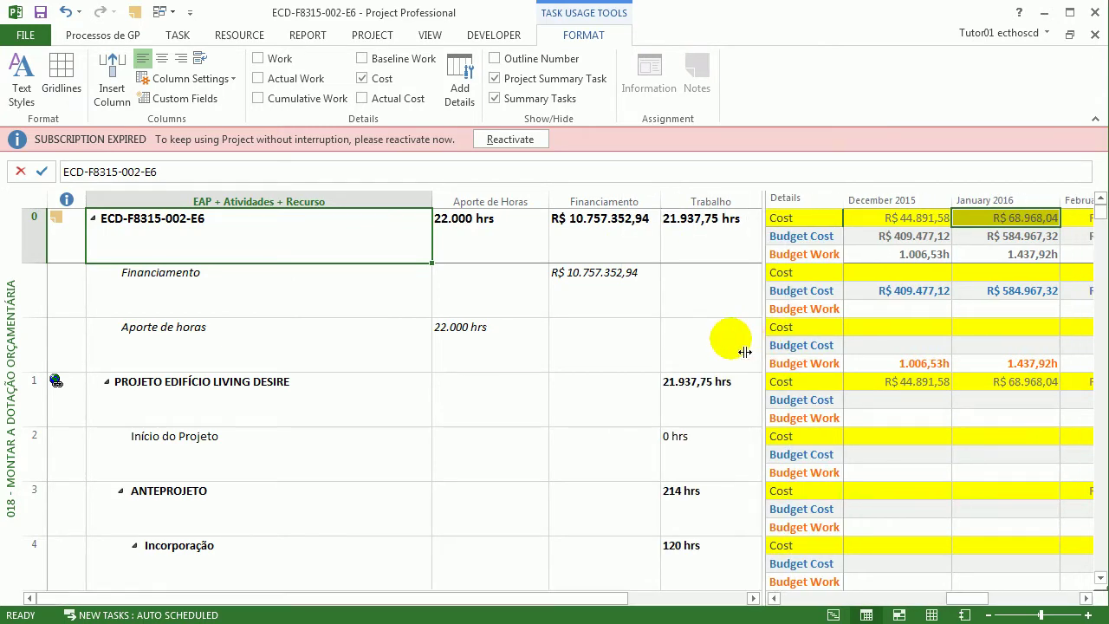
left_click(701, 226)
left_click(611, 258)
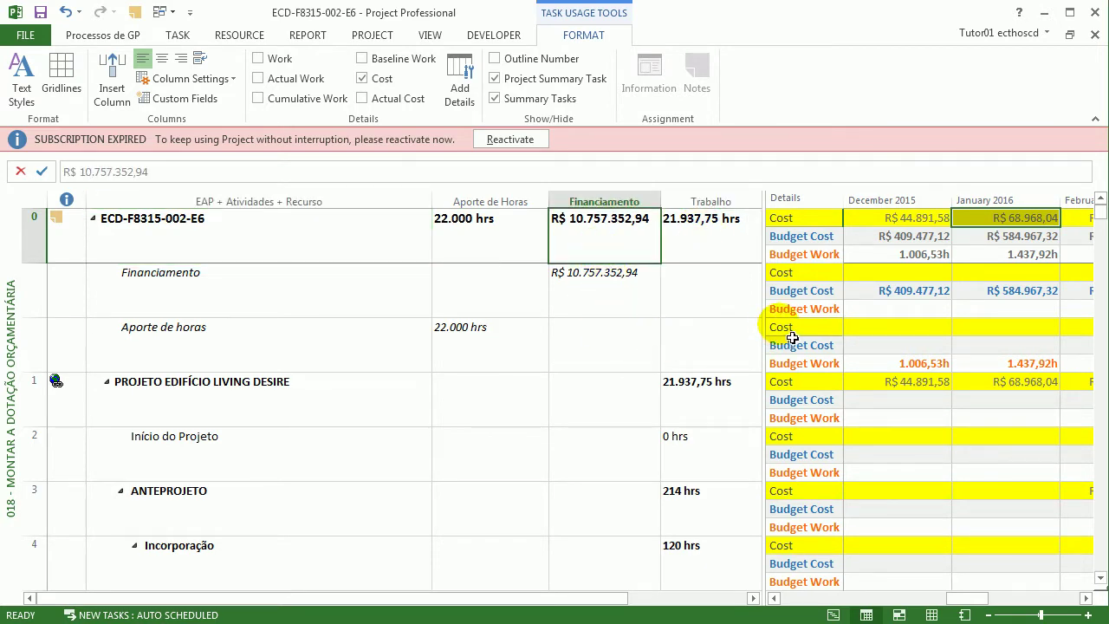
- Make more room for the task table and insert a Cost column between Financiamento and Trabalho
left_click_drag(774, 340, 870, 320)
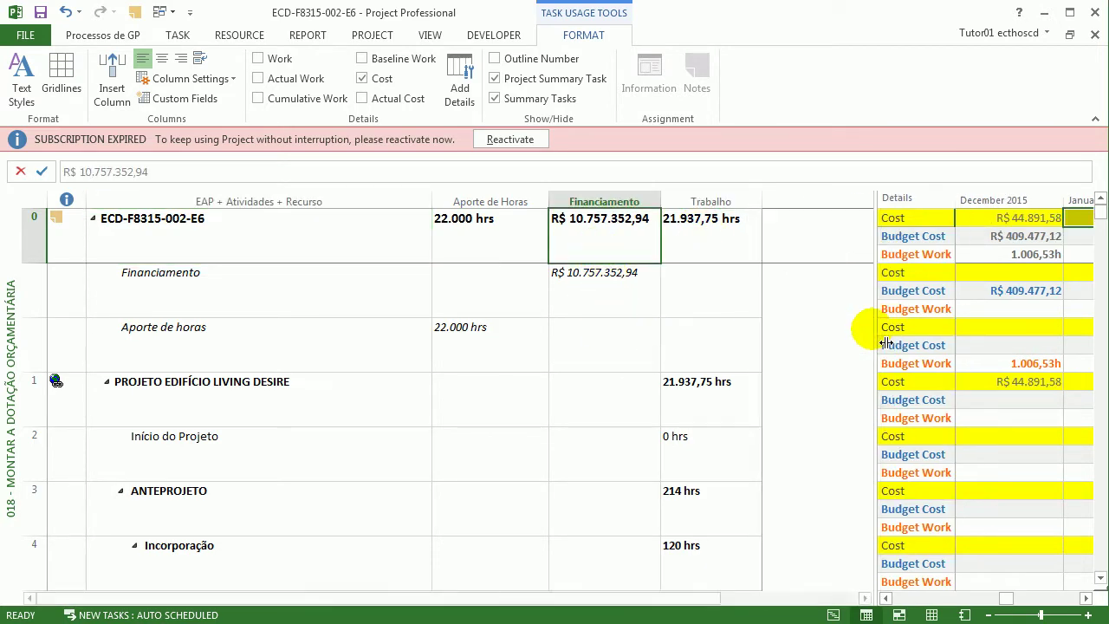
right_click(726, 200)
left_click(763, 314)
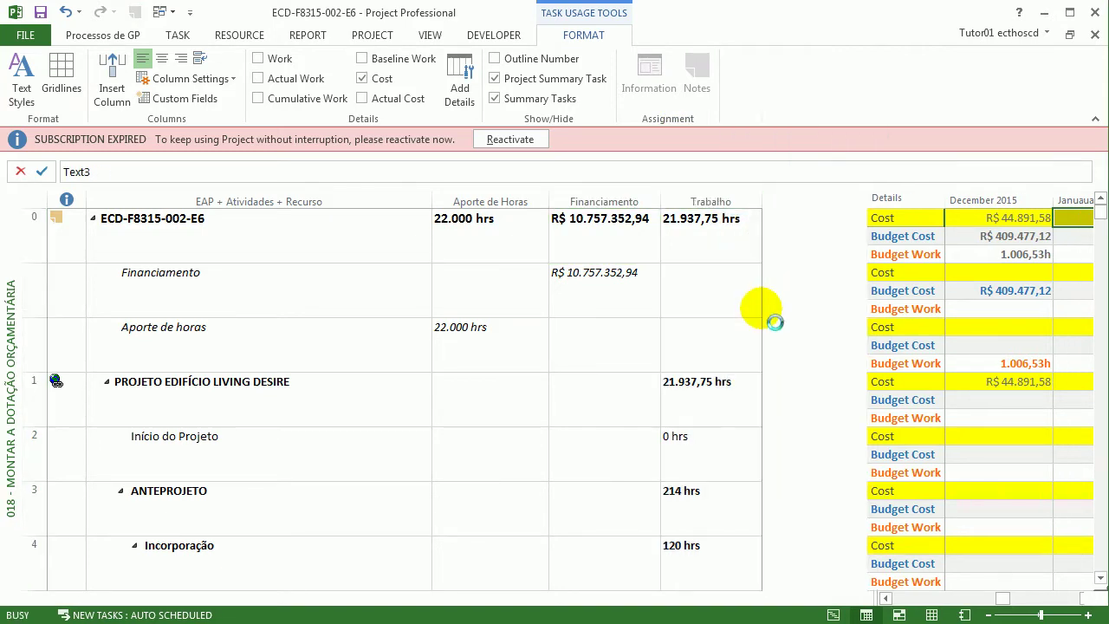
type("co")
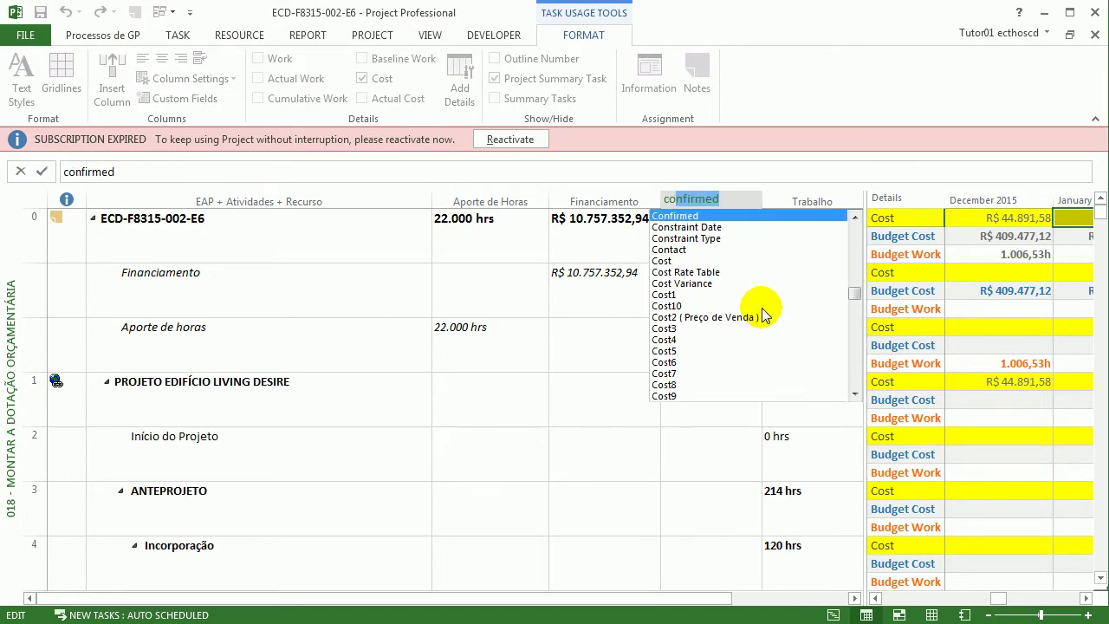
type("st")
key("Return")
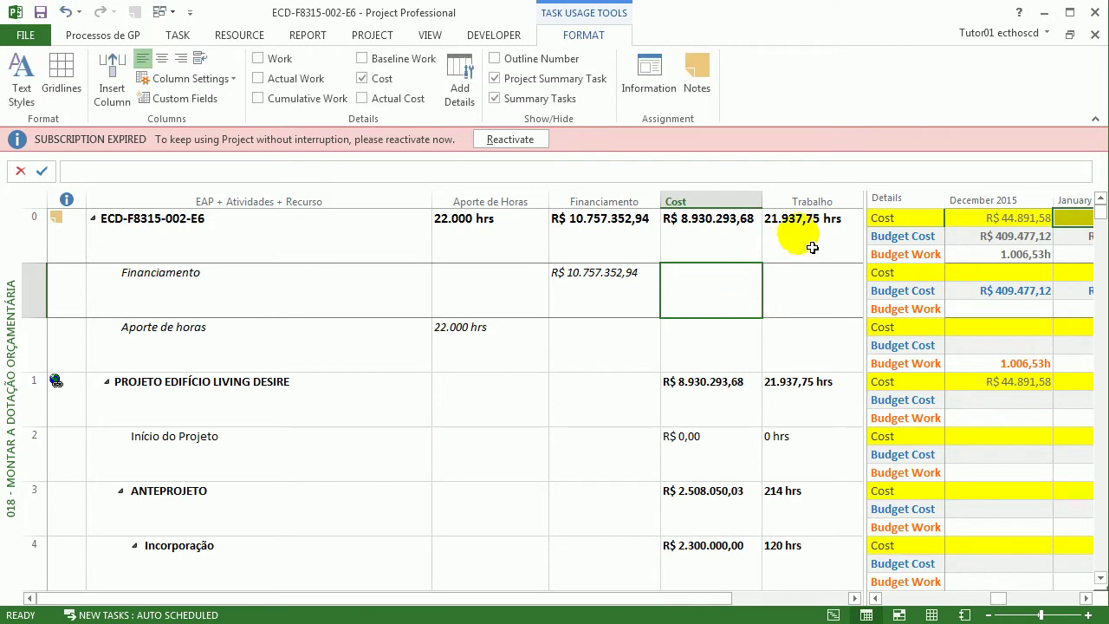
- Check the field settings of the Trabalho column and insert a Work column in front of it
right_click(810, 201)
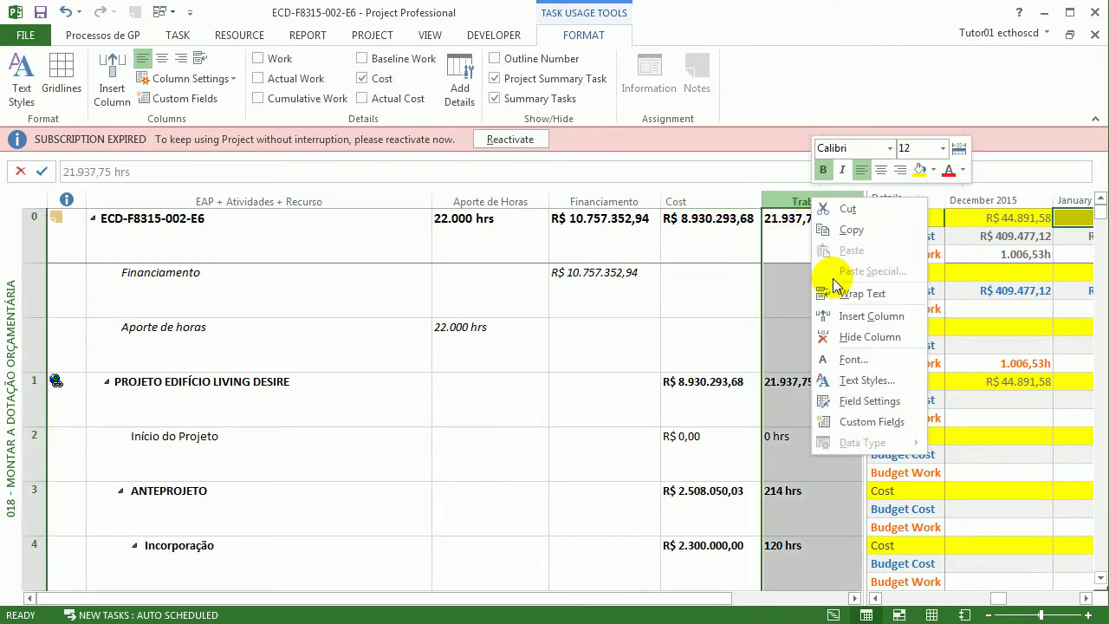
left_click(861, 401)
key("Return")
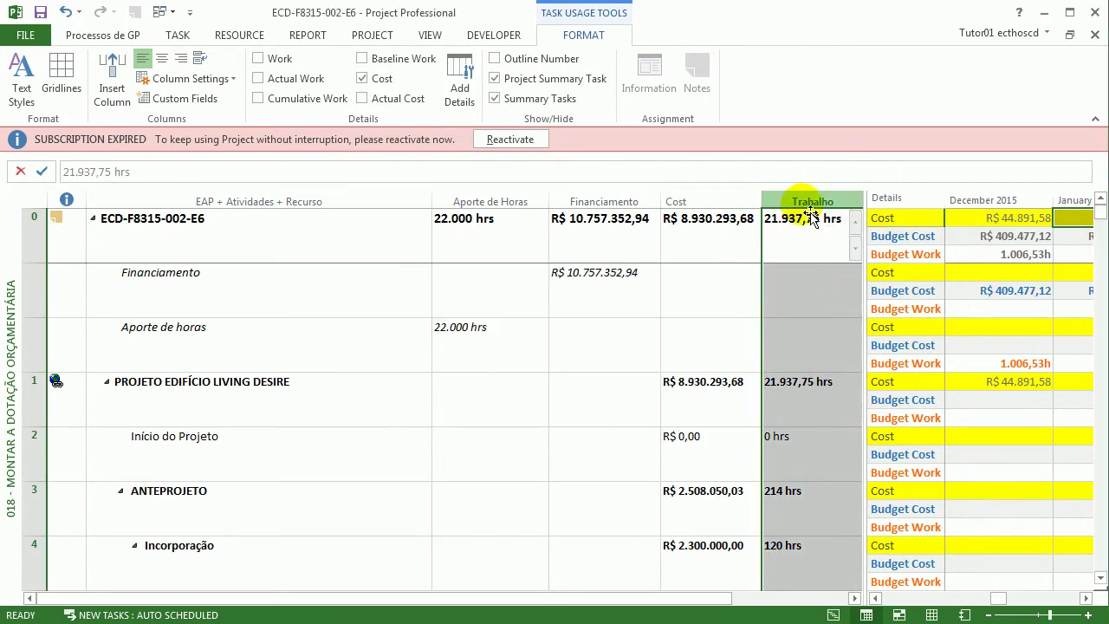
double_click(829, 210)
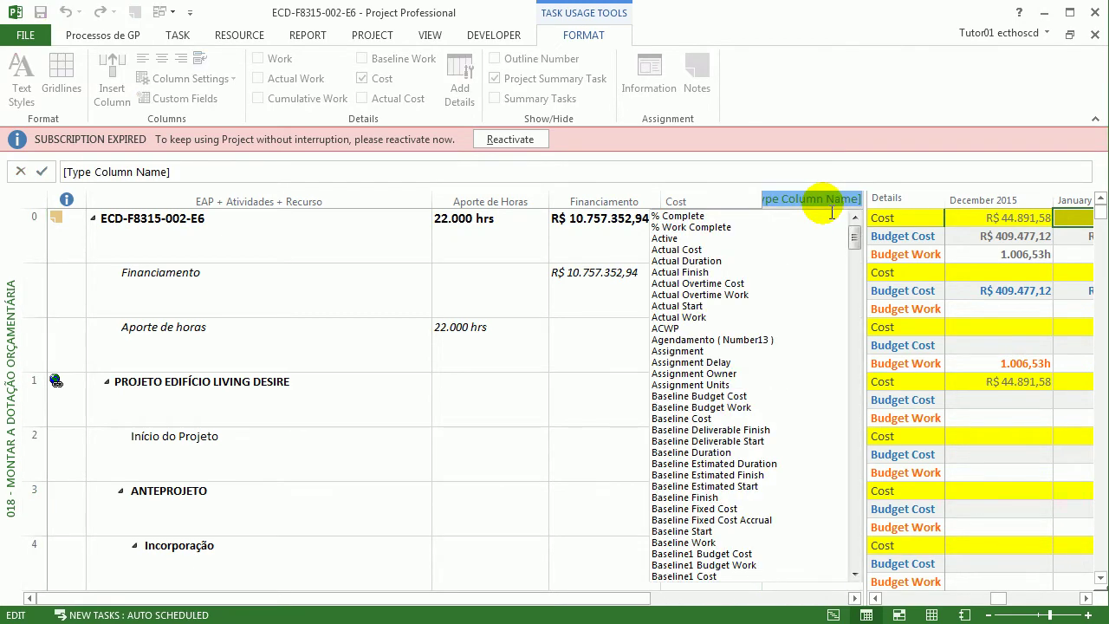
type("work")
key("Return")
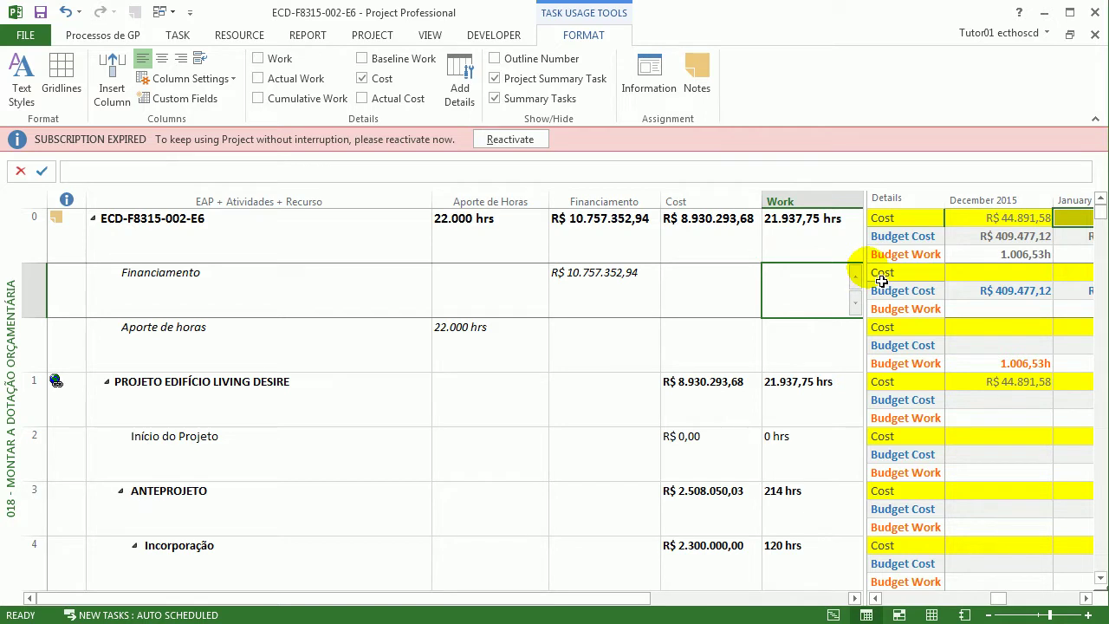
- Compare the Work column with Trabalho, remove the duplicate Work column, and narrow the task table to end at Trabalho
left_click_drag(880, 279, 962, 284)
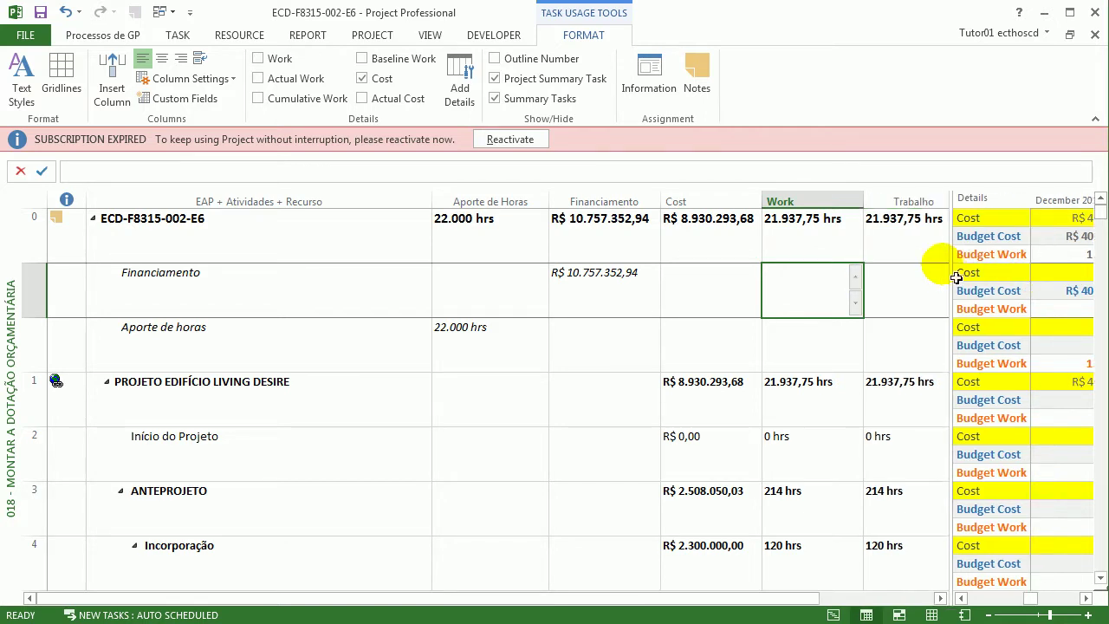
left_click(927, 208)
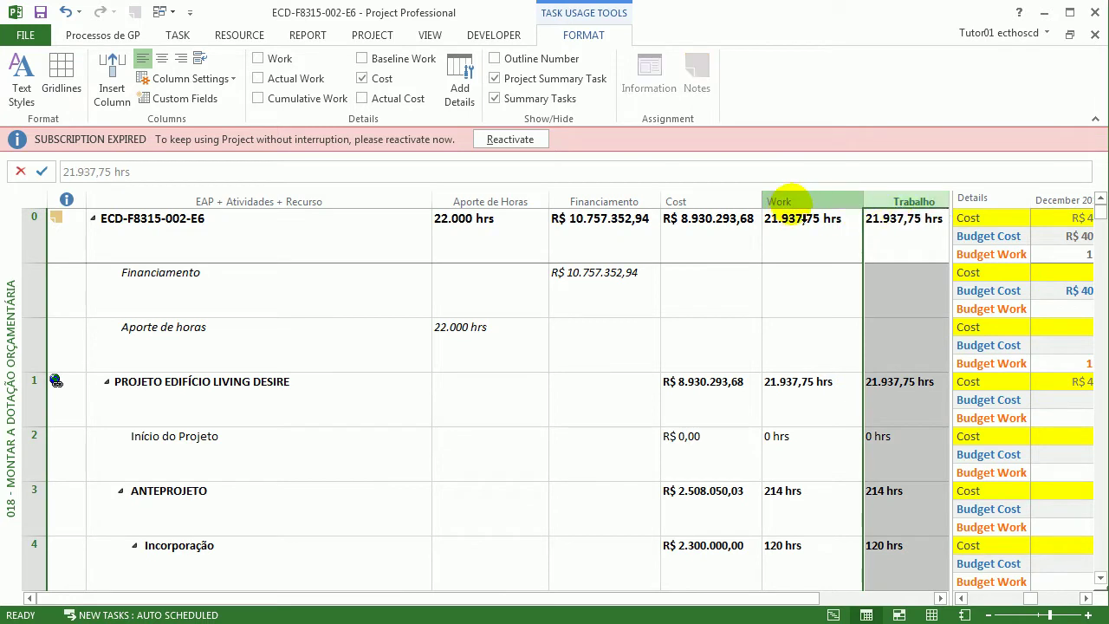
left_click(793, 201)
key("Delete")
mouse_move(876, 260)
left_mouse_down()
mouse_move(935, 255)
mouse_move(865, 259)
left_mouse_up()
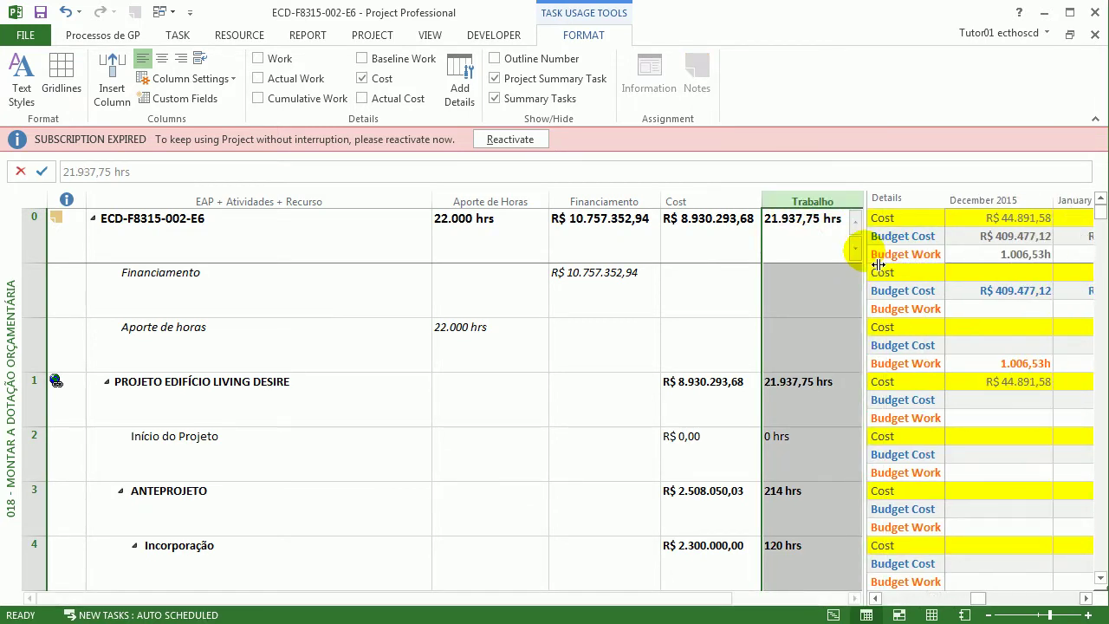
- Compare the budgeted Financiamento and Aporte de Horas values with the project summary's Cost and Trabalho
left_click(605, 292)
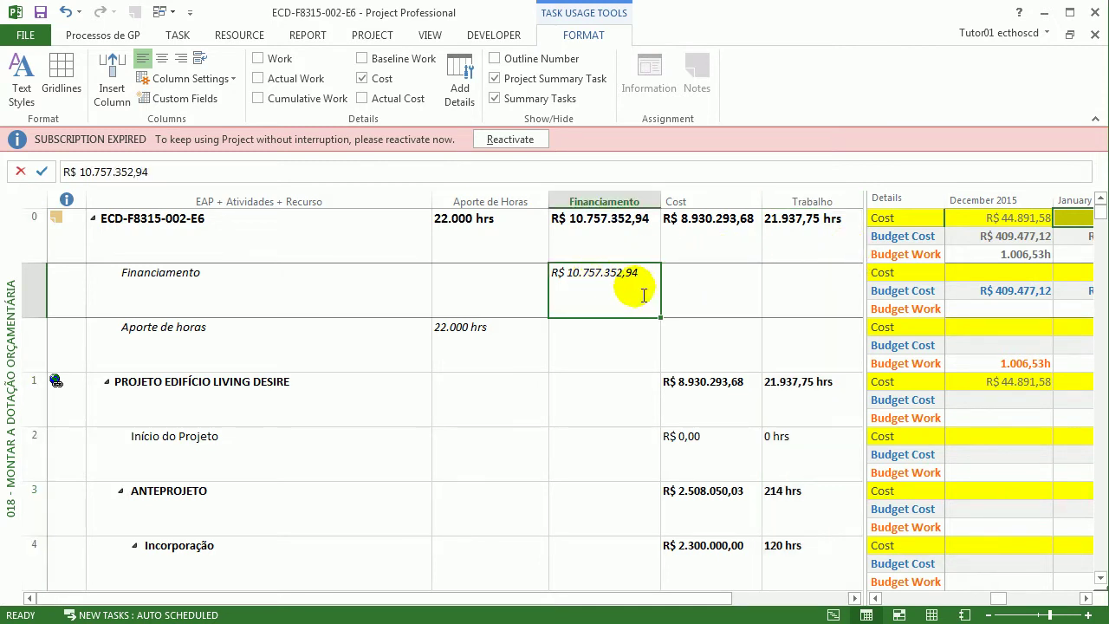
left_click(706, 252)
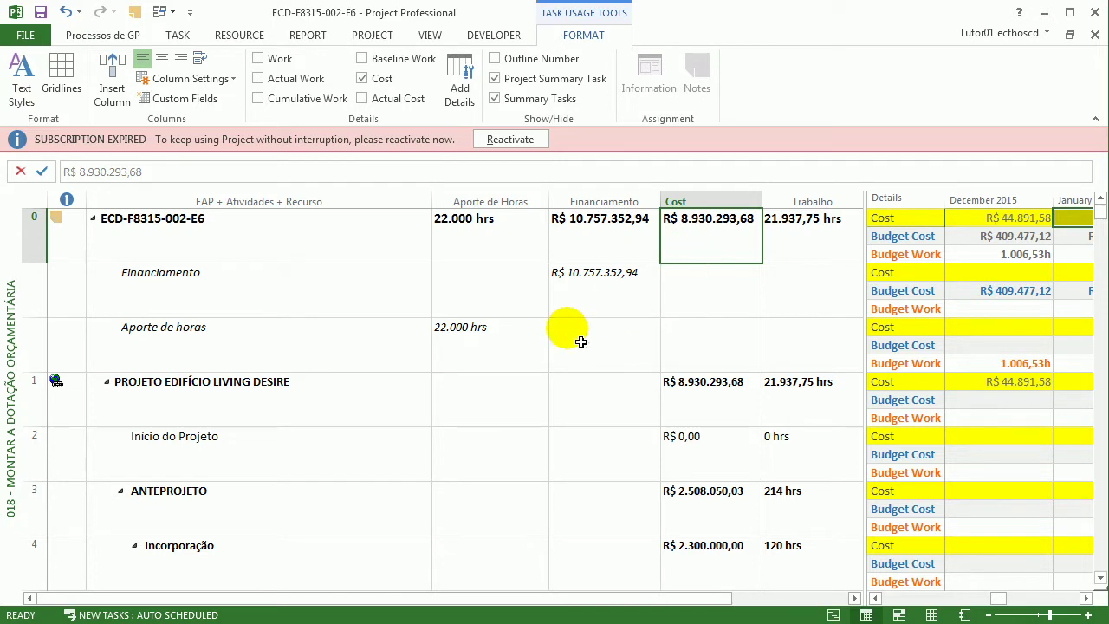
left_click(502, 344)
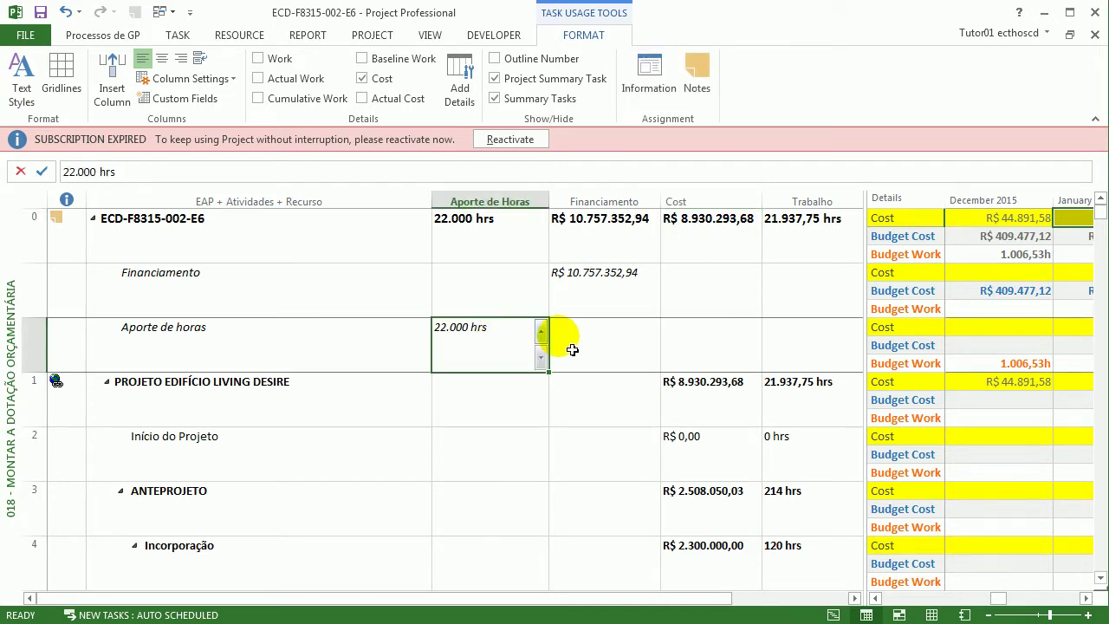
left_click(818, 232)
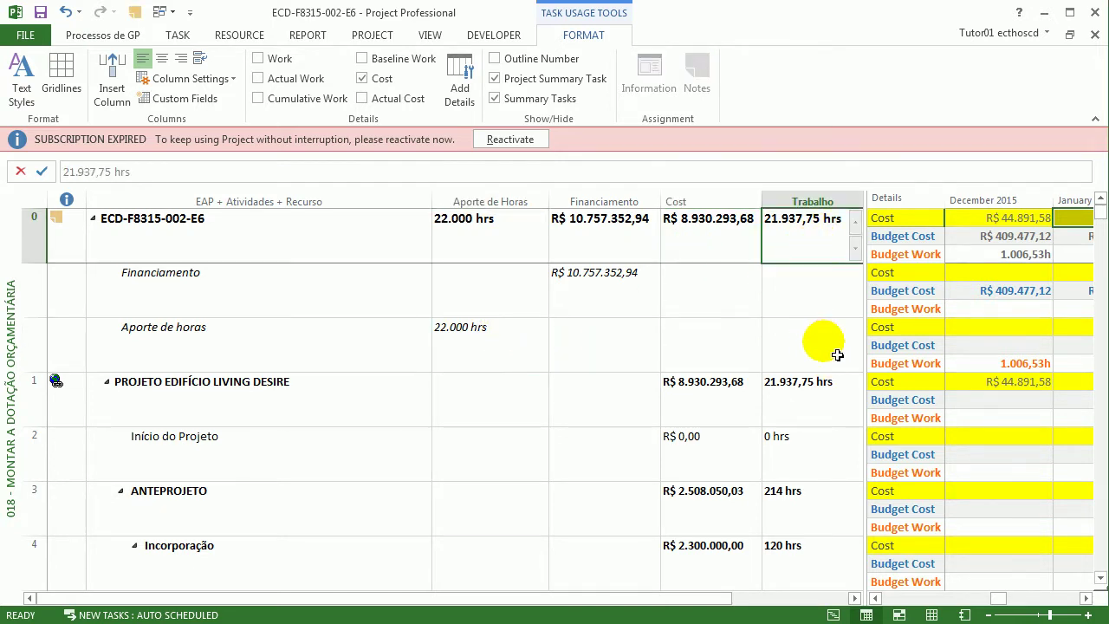
left_click(630, 334)
left_click(636, 304)
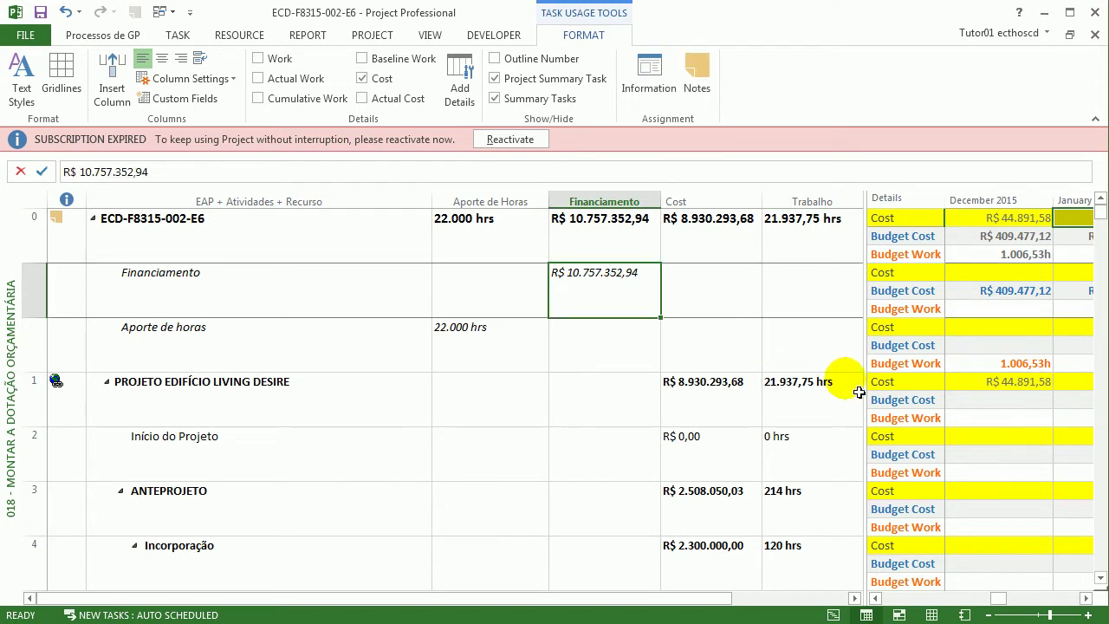
left_click(437, 253)
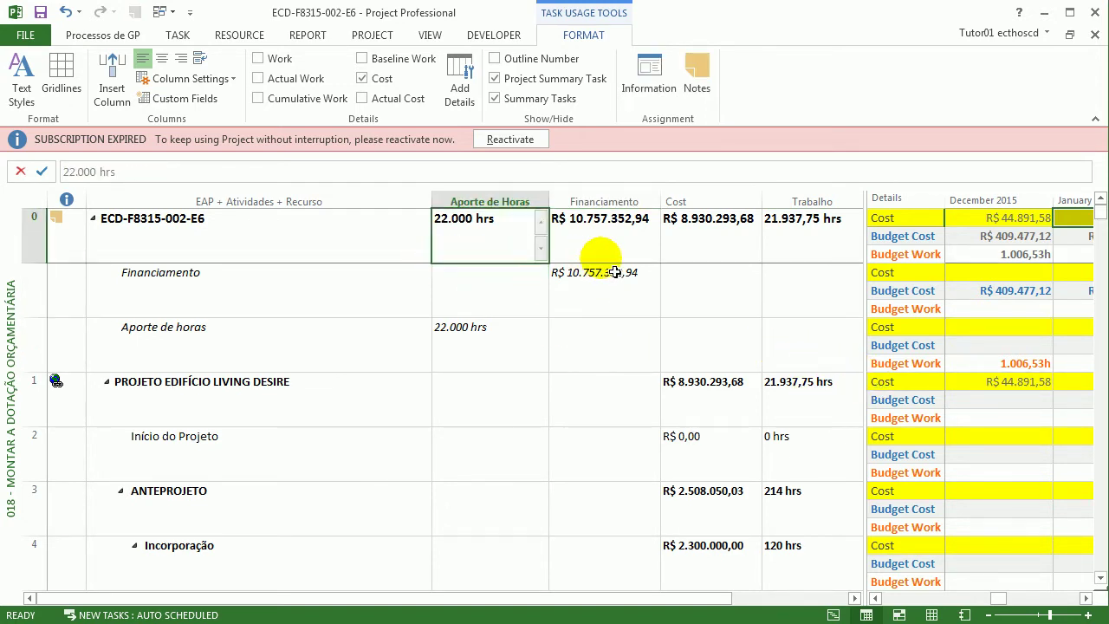
left_click(618, 253)
- Narrow the task table to expose the monthly details and select the project summary's April 2015 Cost
left_click_drag(877, 384, 279, 364)
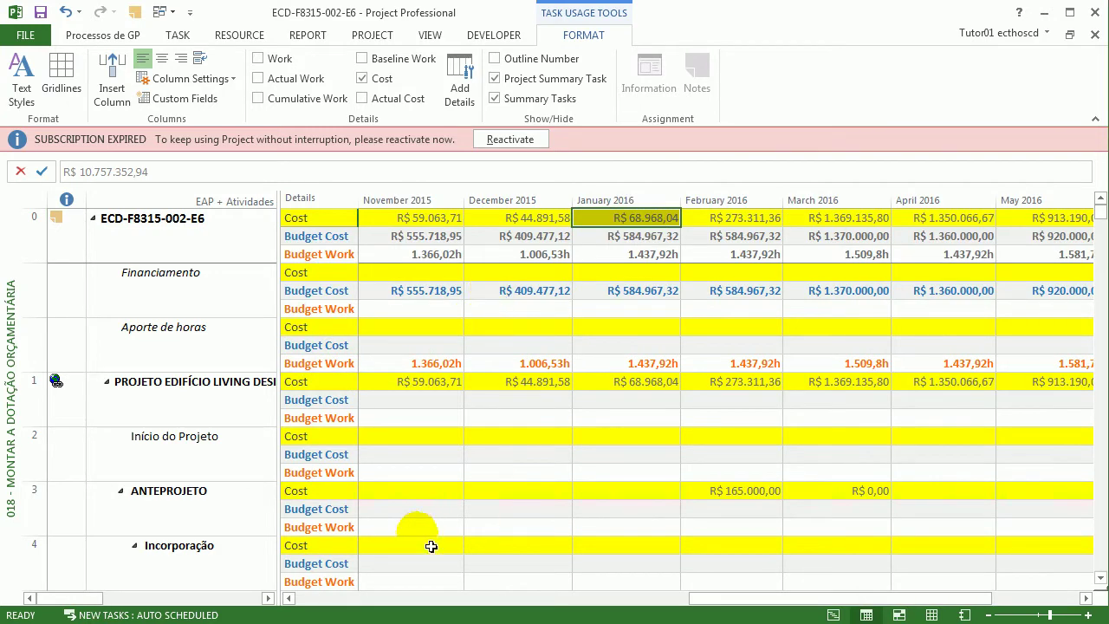
left_click(288, 597)
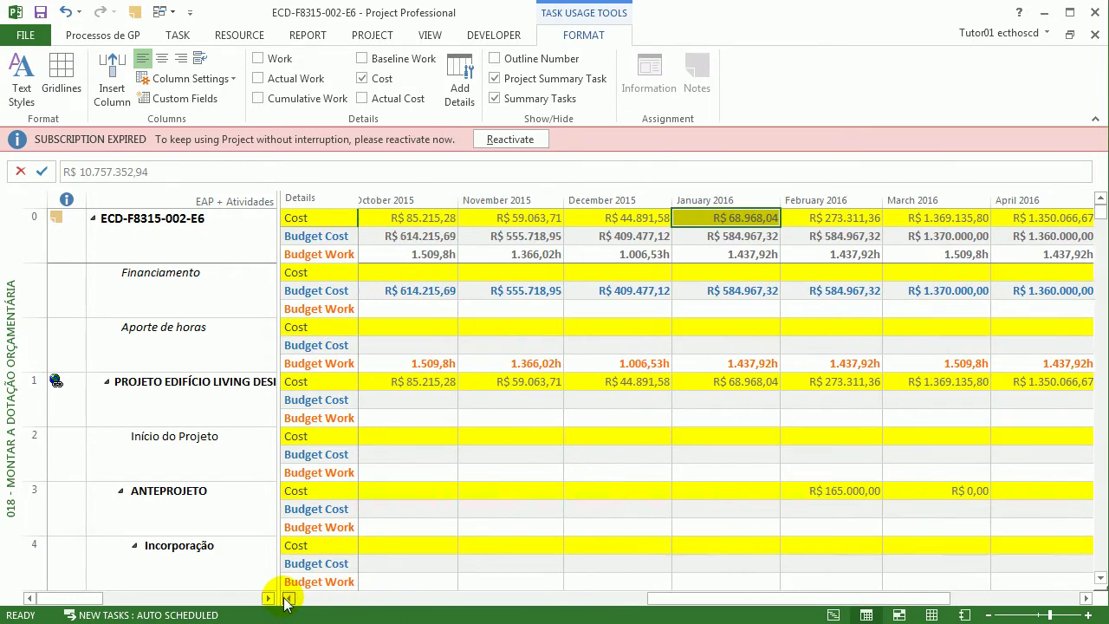
left_click(287, 598)
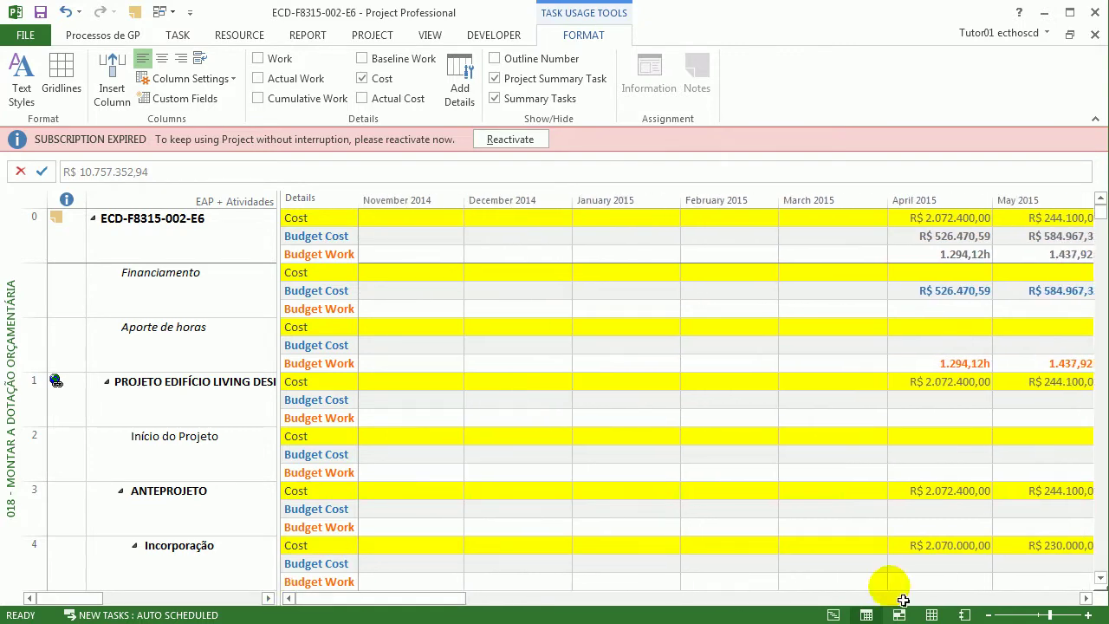
left_click(970, 255)
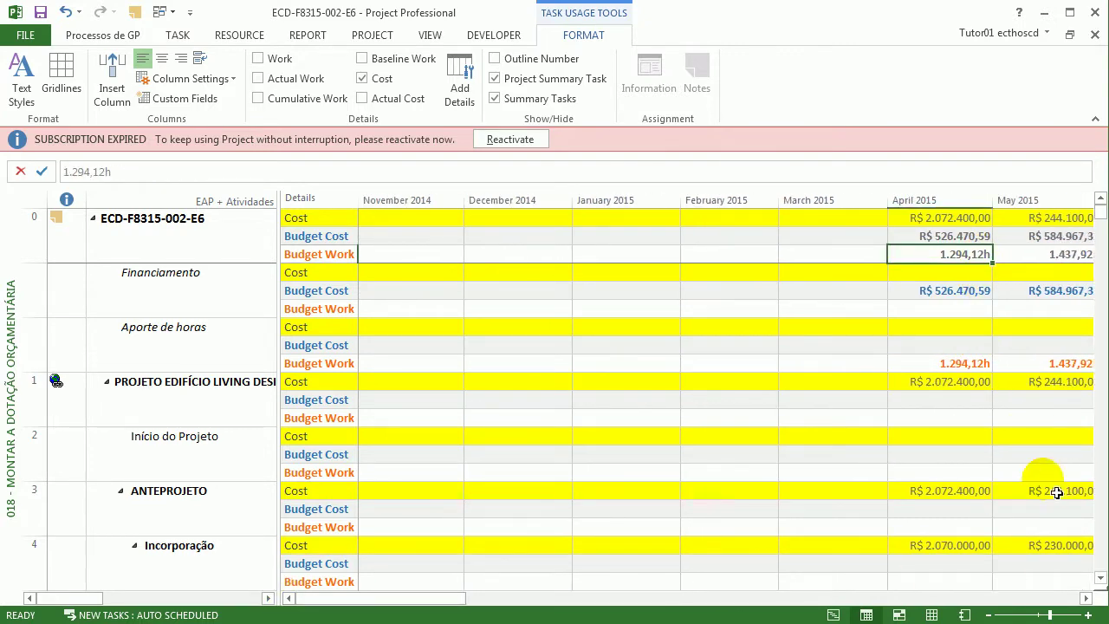
left_click(1085, 597)
left_click(1086, 597)
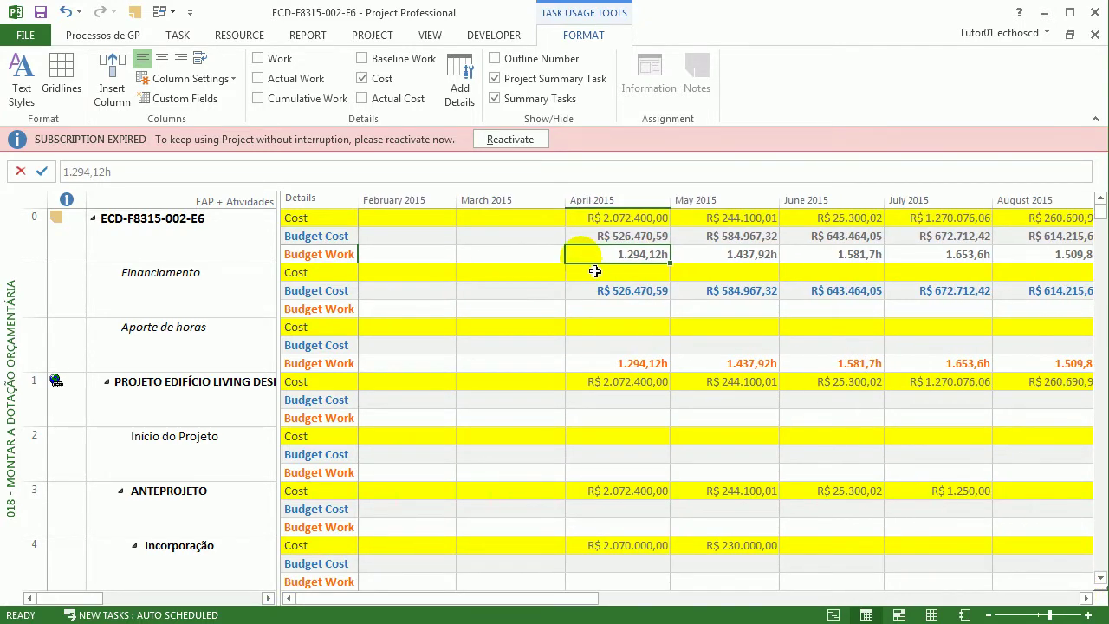
left_click(626, 224)
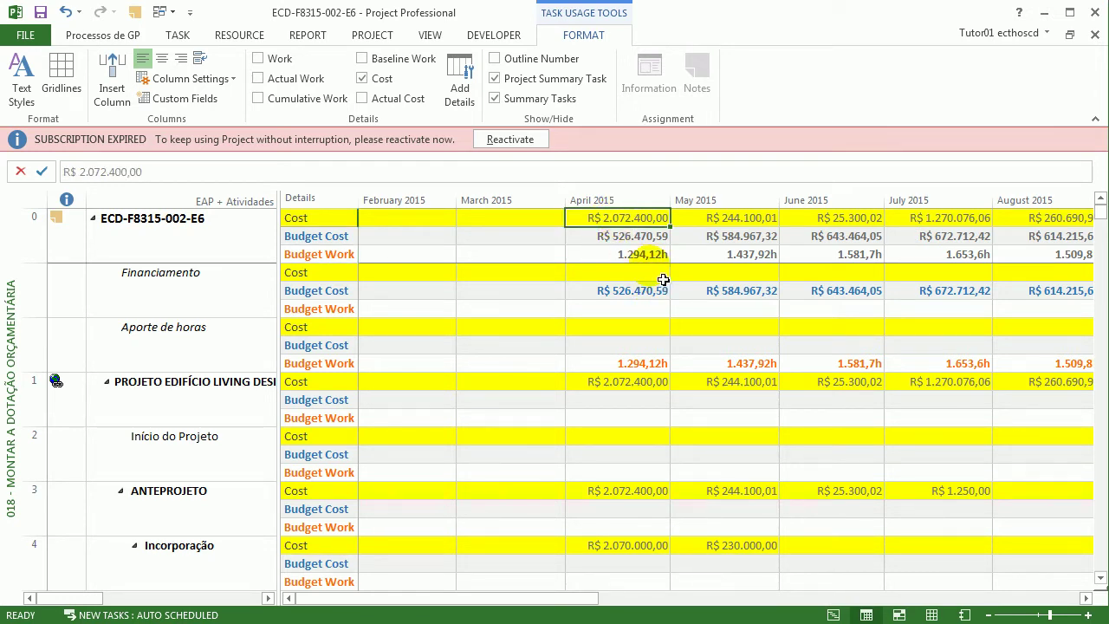
- Set Financiamento's April 2015 Budget Cost to 2072.400 and return to the project summary's April 2015 Cost
left_click(650, 294)
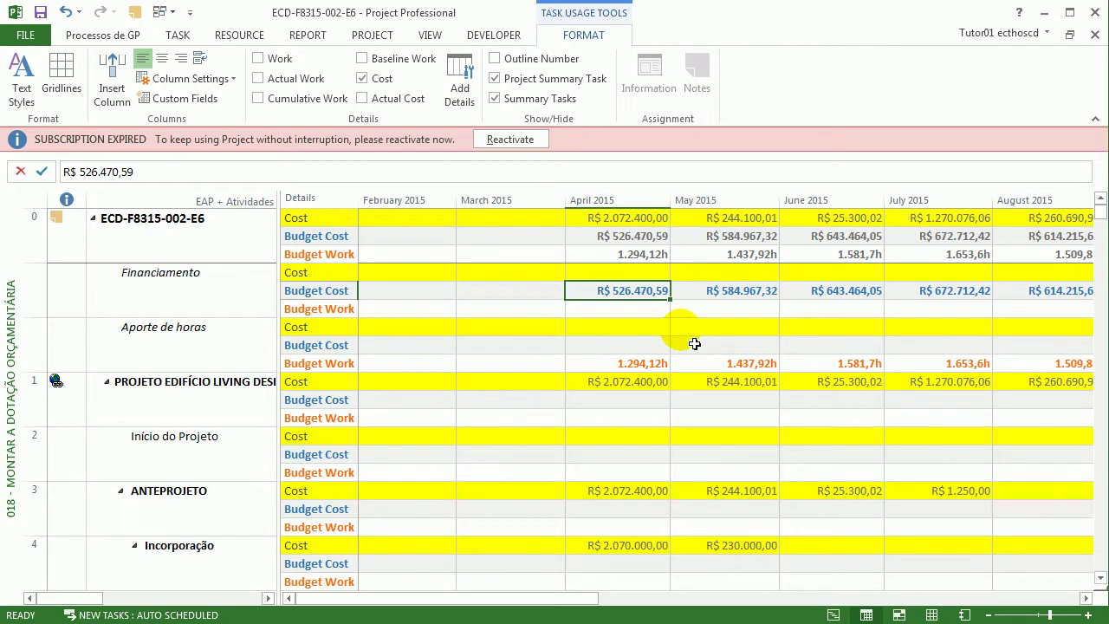
type("207")
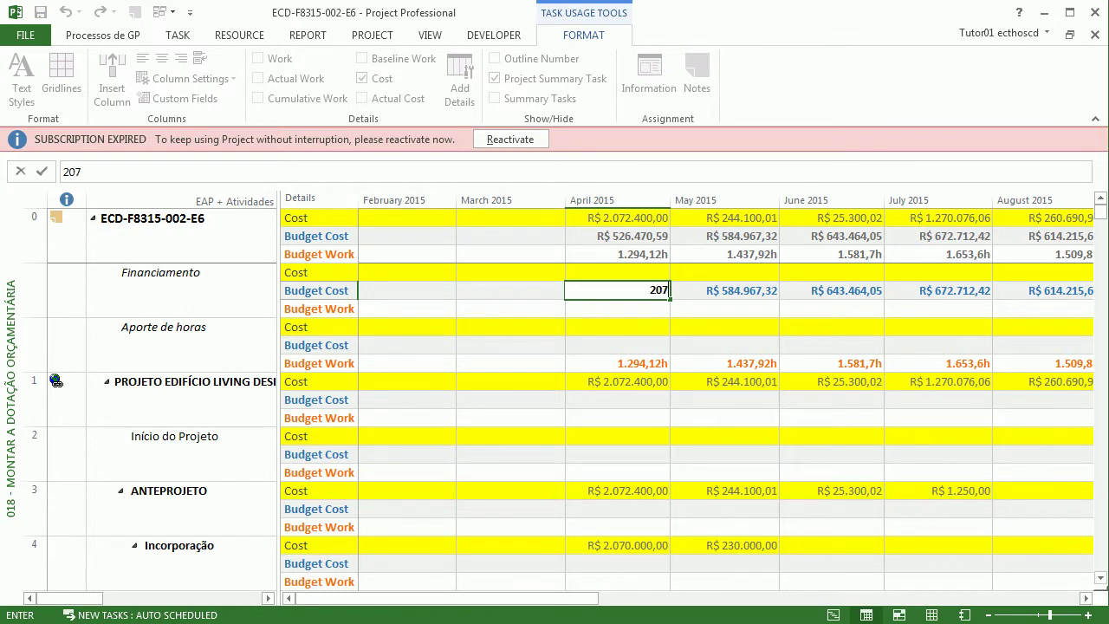
type("2.400")
key("Return")
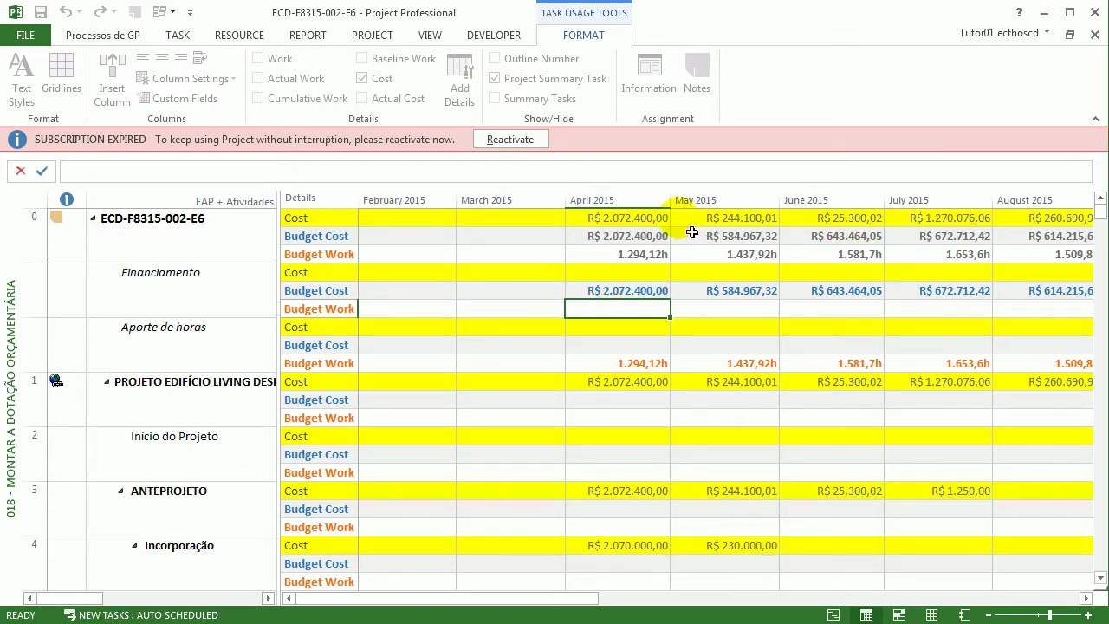
left_click(618, 289)
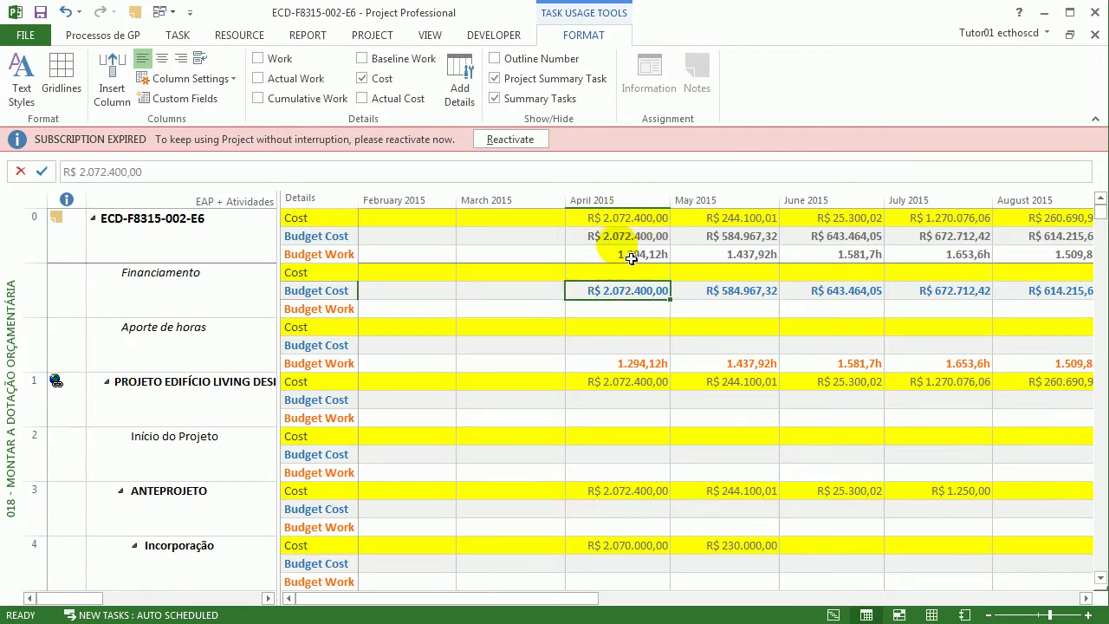
key("Up")
key("Up")
key("Up")
key("Up")
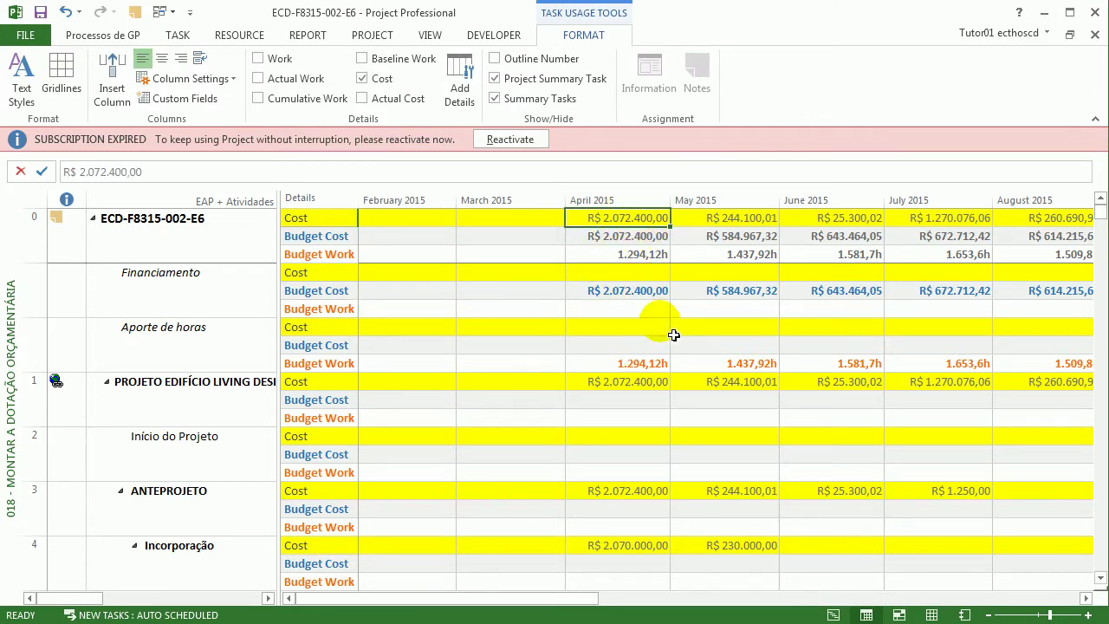
key("ctrl+Right")
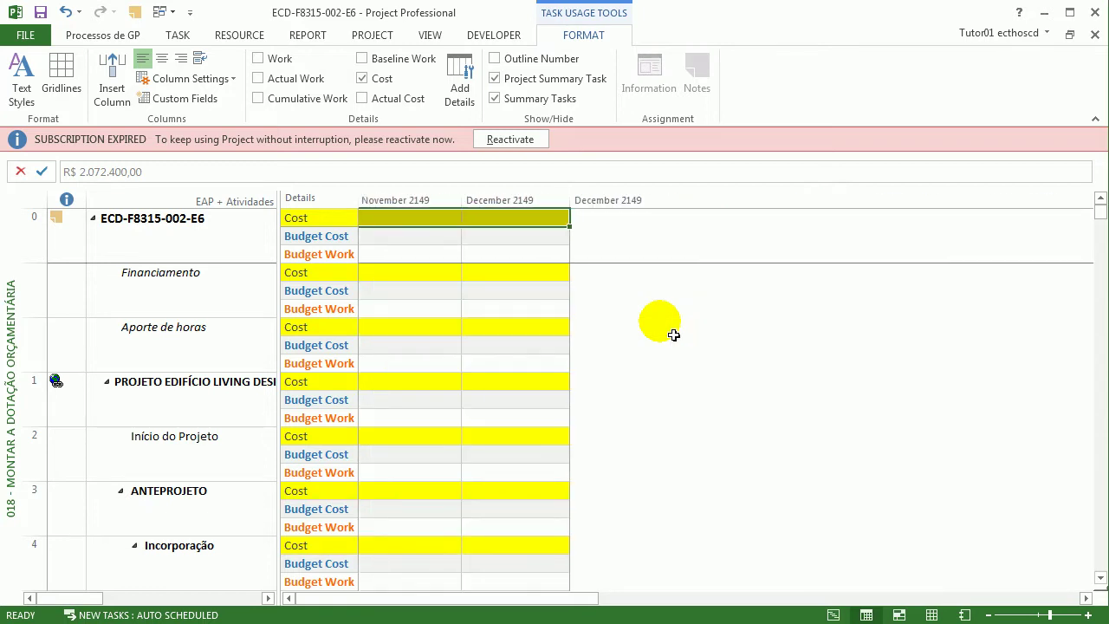
key("ctrl+Left")
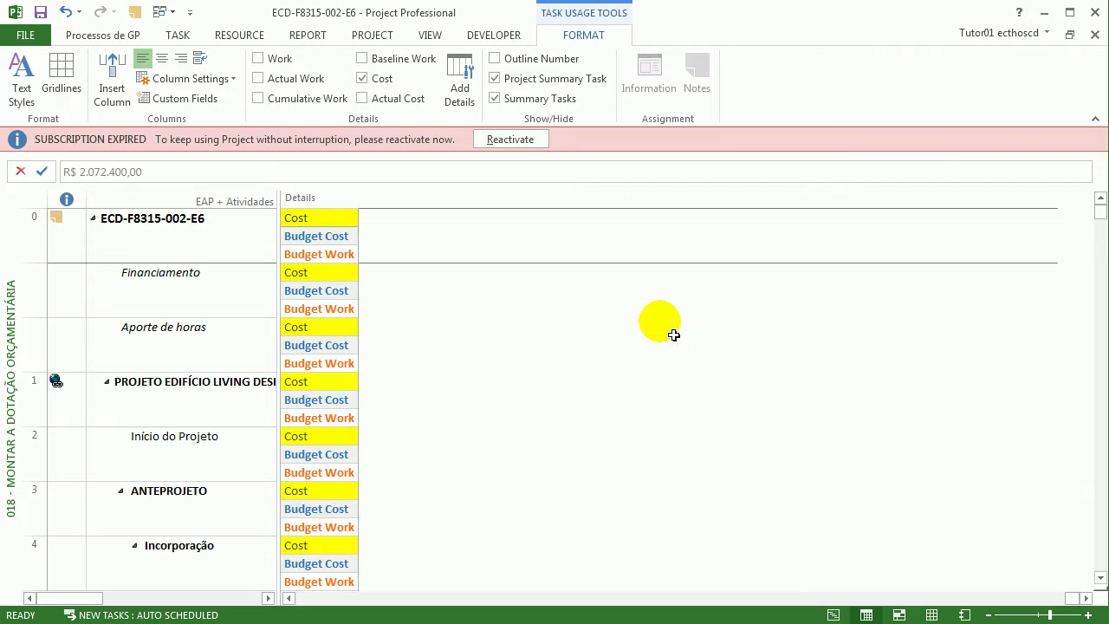
key("shift+ctrl+Right")
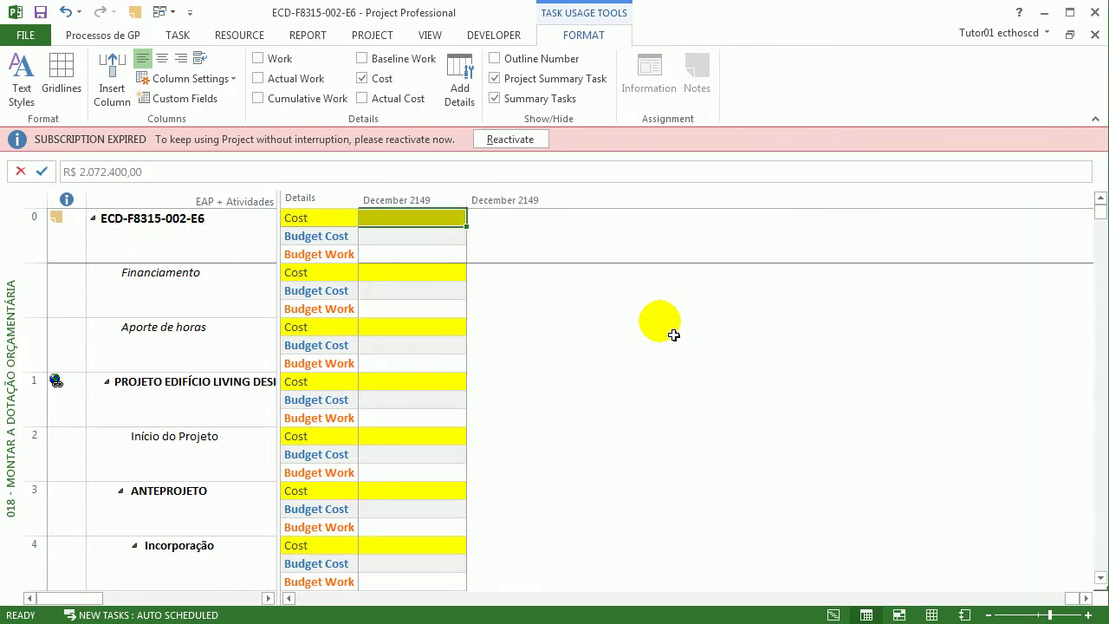
key("ctrl+shift+F5")
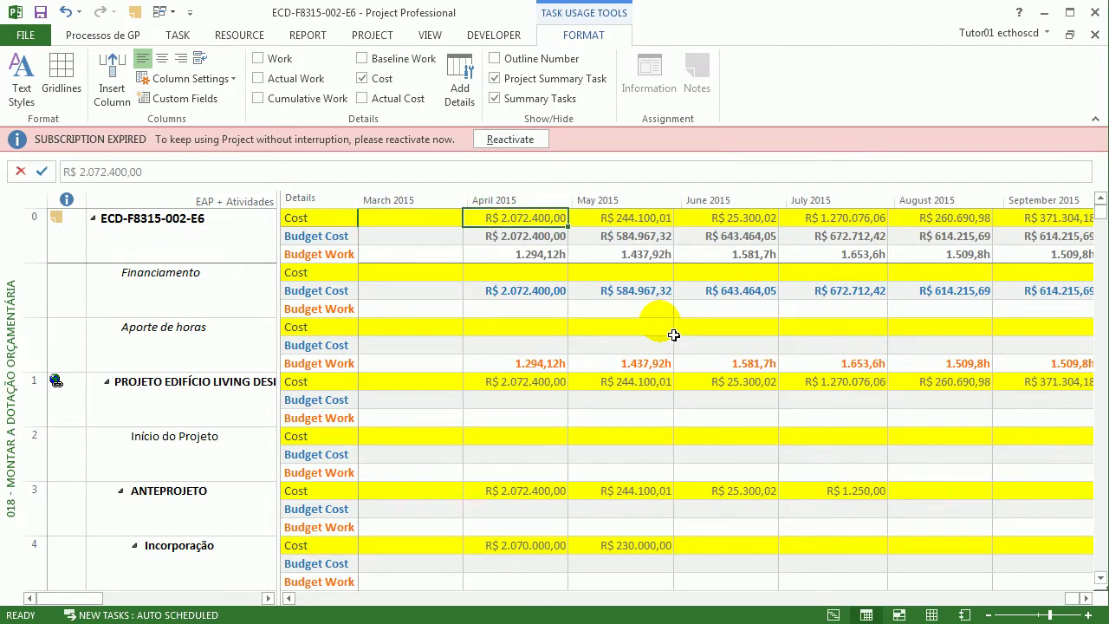
- Copy the project summary's monthly Cost values from April 2015 through July 2016 into Financiamento's Budget Cost row
key("shift+Right")
key("shift+Right")
key("shift+Right")
key("shift+Right")
key("shift+Right")
key("shift+Right")
key("shift+Right")
key("shift+Right")
key("shift+Right")
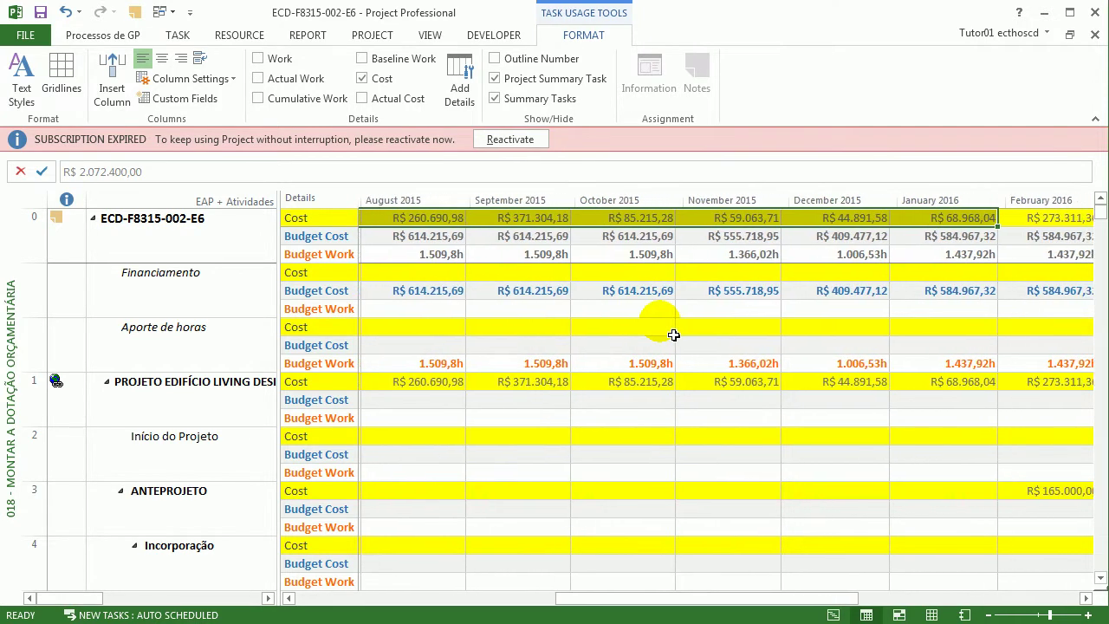
key("shift+Right")
key("shift+Right")
key("shift+Right")
key("shift+Right")
key("shift+Right")
key("shift+Right")
key("shift+Right")
key("shift+Right")
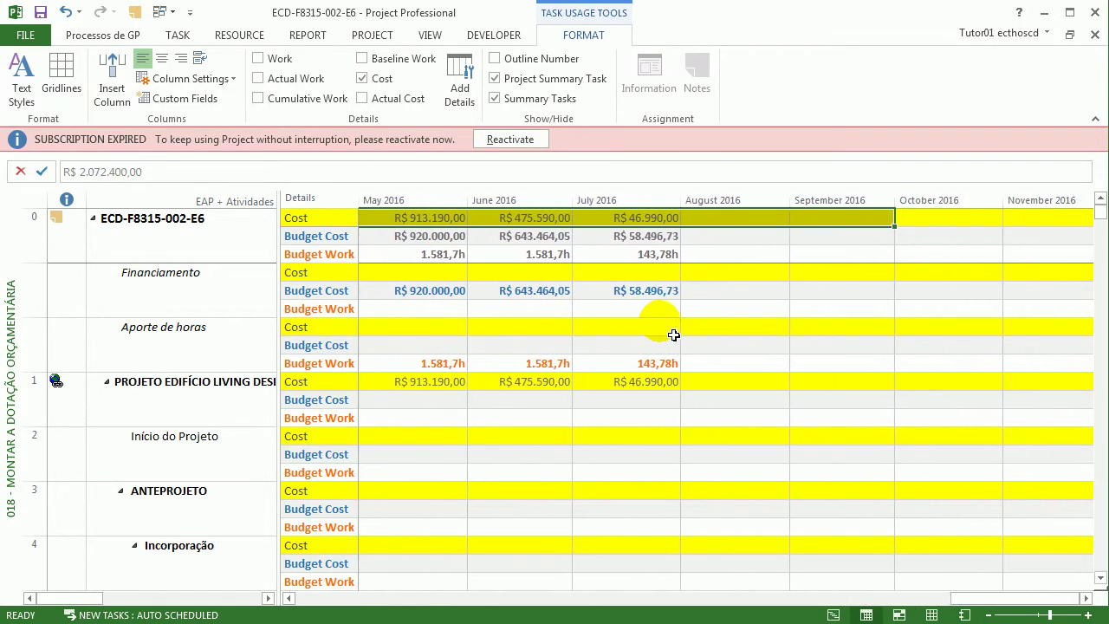
key("shift+Left")
key("shift+Left")
key("shift+Left")
key("shift+Right")
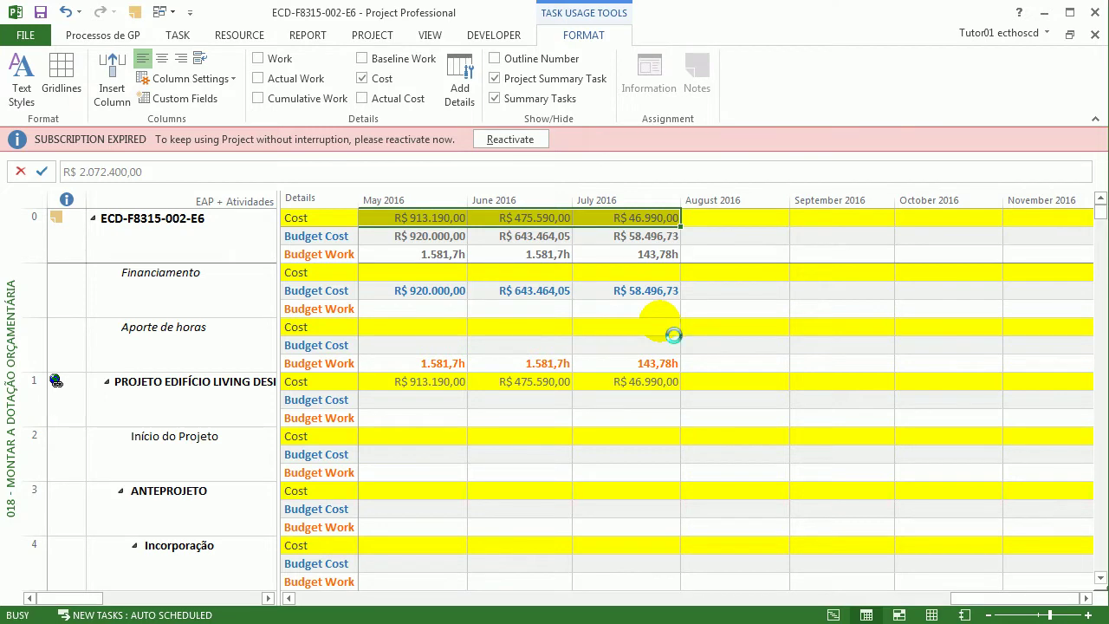
key("Down")
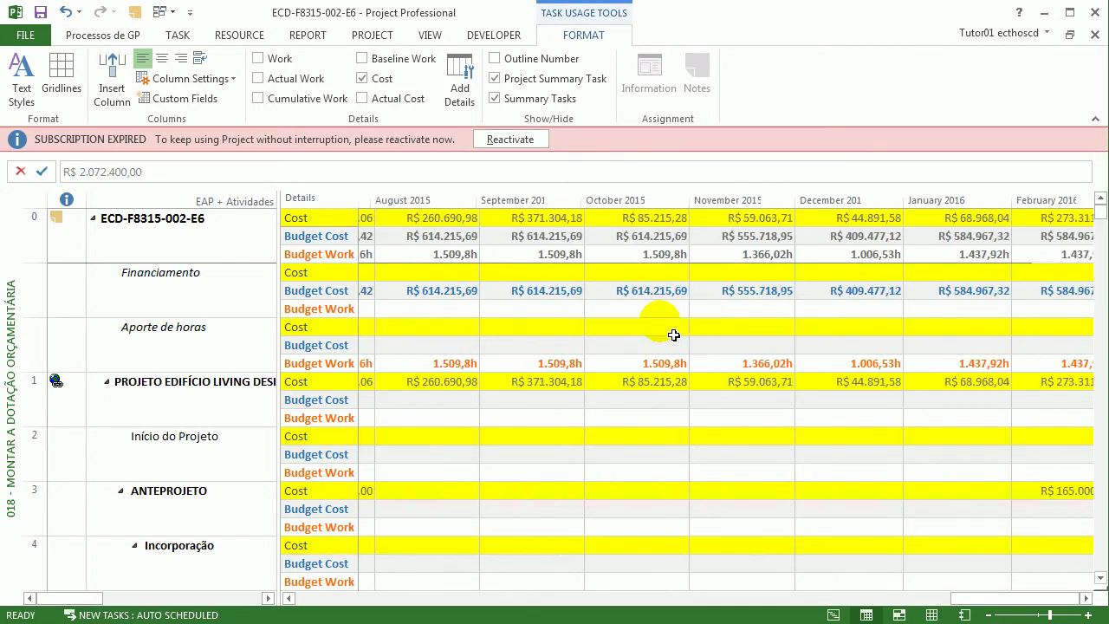
key("Down")
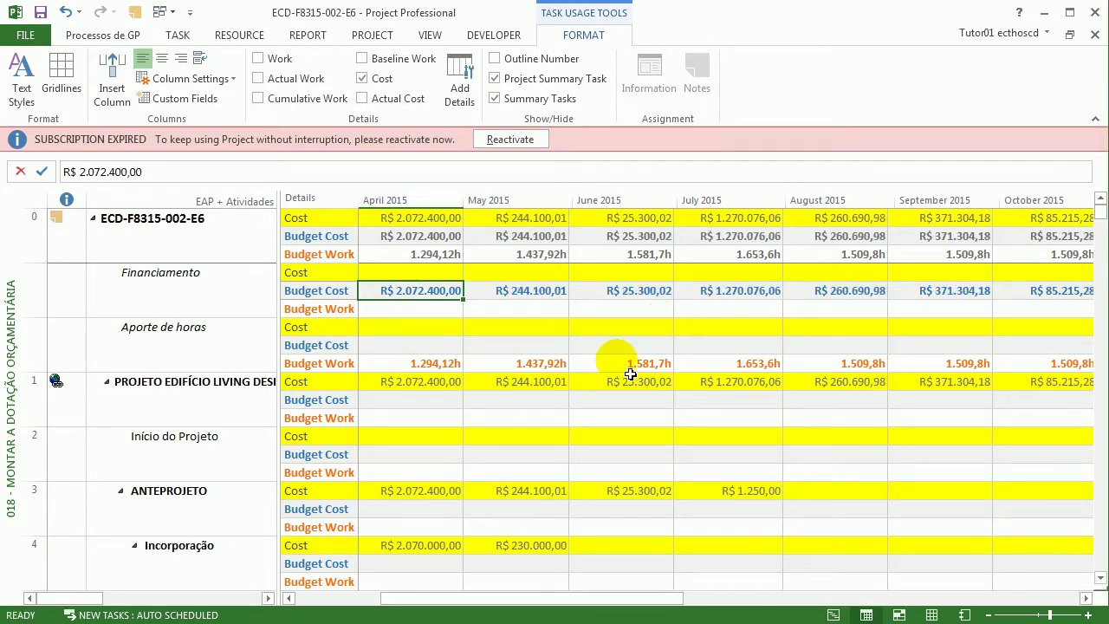
- Check Financiamento's Budget Cost values for May through August 2015 against the project summary's Cost row
left_click(515, 291)
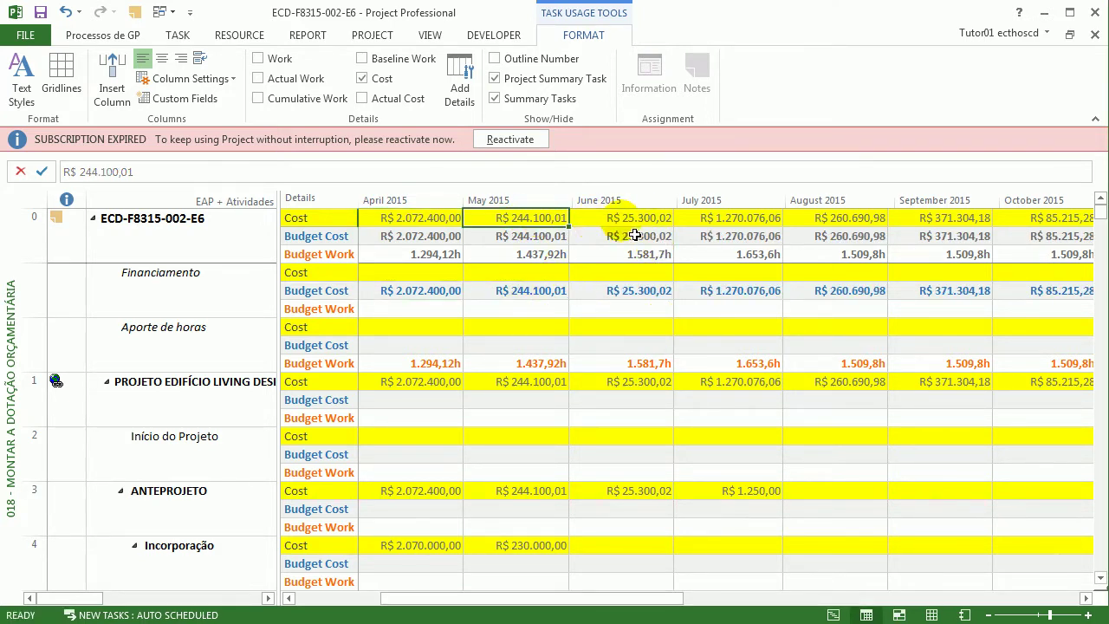
left_click(645, 293)
left_click(723, 291)
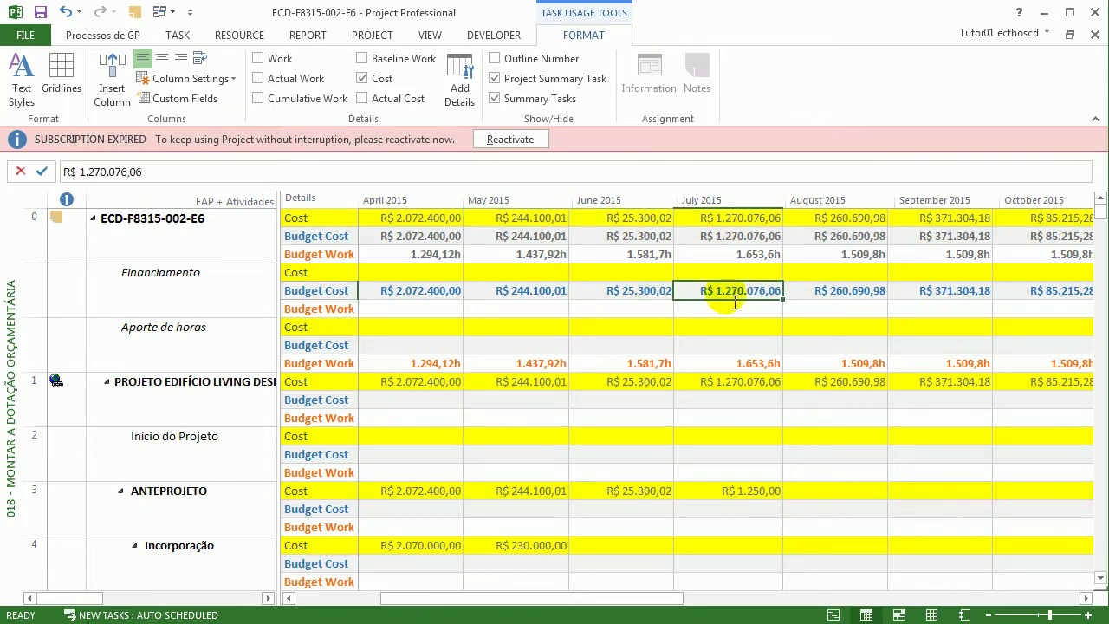
left_click(844, 291)
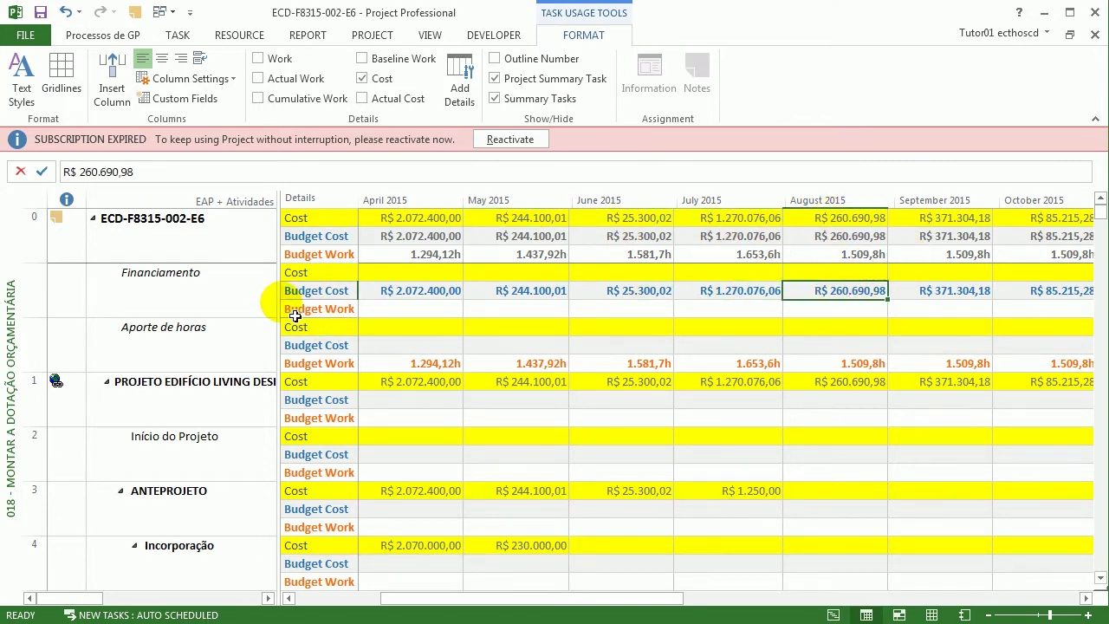
- Widen the task table to show the Trabalho column and compare the project summary's Financiamento total with its Cost
left_click_drag(277, 303, 847, 318)
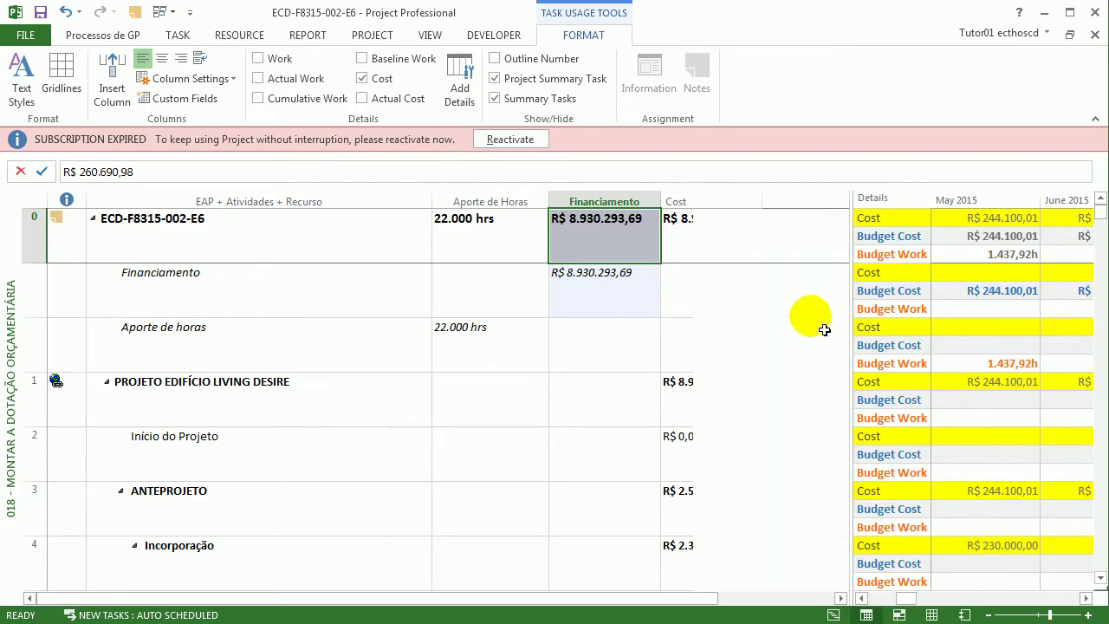
left_click(643, 289)
left_click(729, 258)
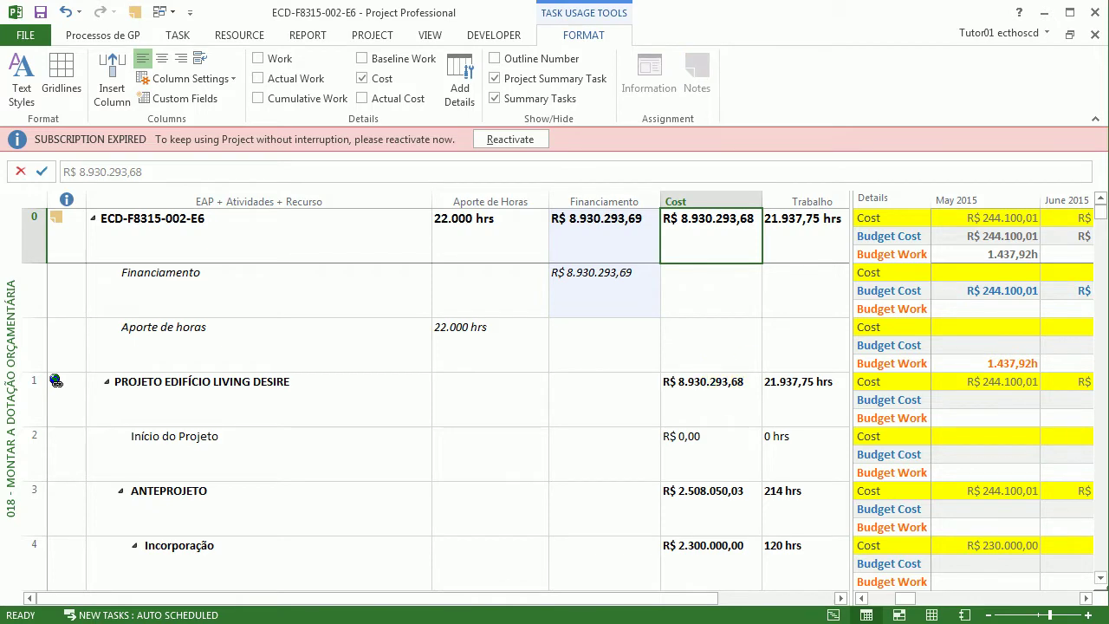
key("alt+Tab")
left_click_drag(930, 194, 1107, 193)
key("alt+Tab")
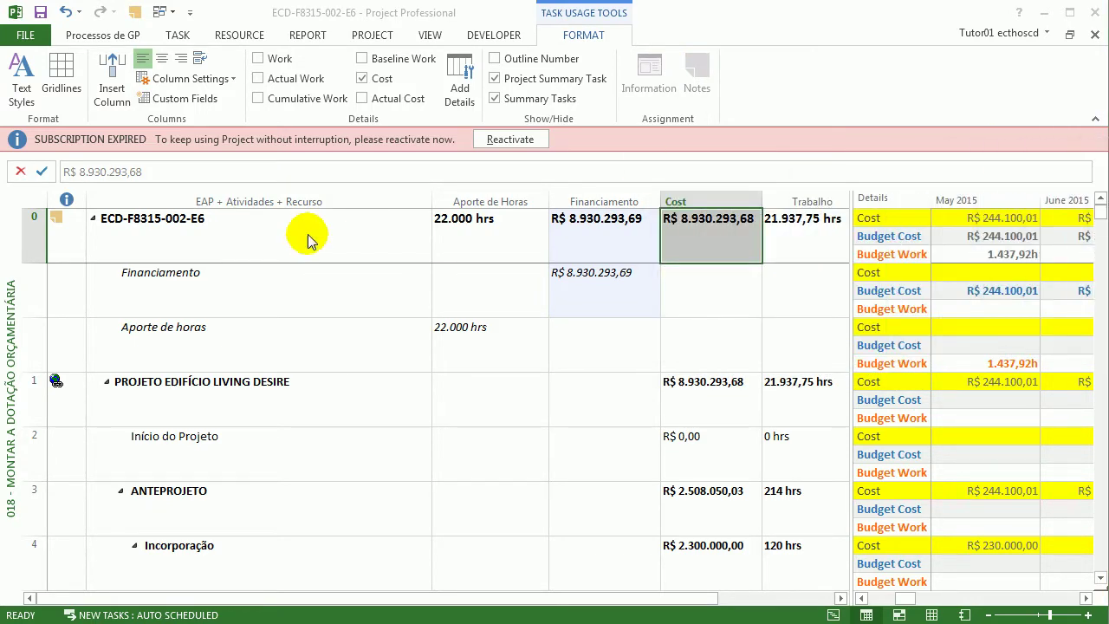
- Examine the resource assignments under Projetos and the items whose text styles can be changed
left_click(306, 384)
scroll(297, 394, "down", 10)
left_click(297, 403)
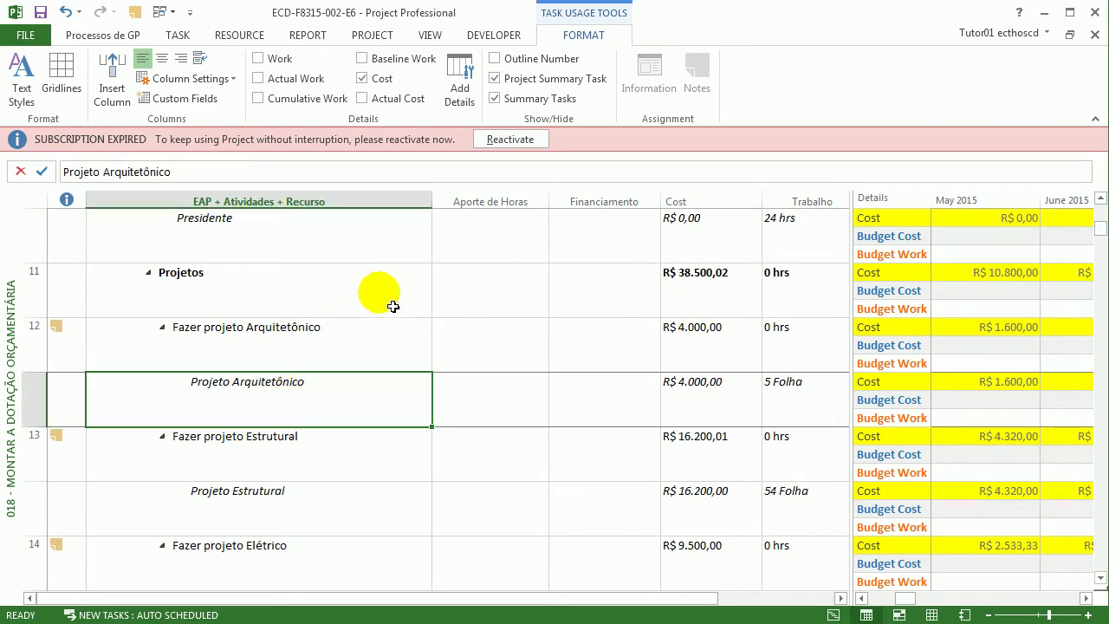
left_click(23, 74)
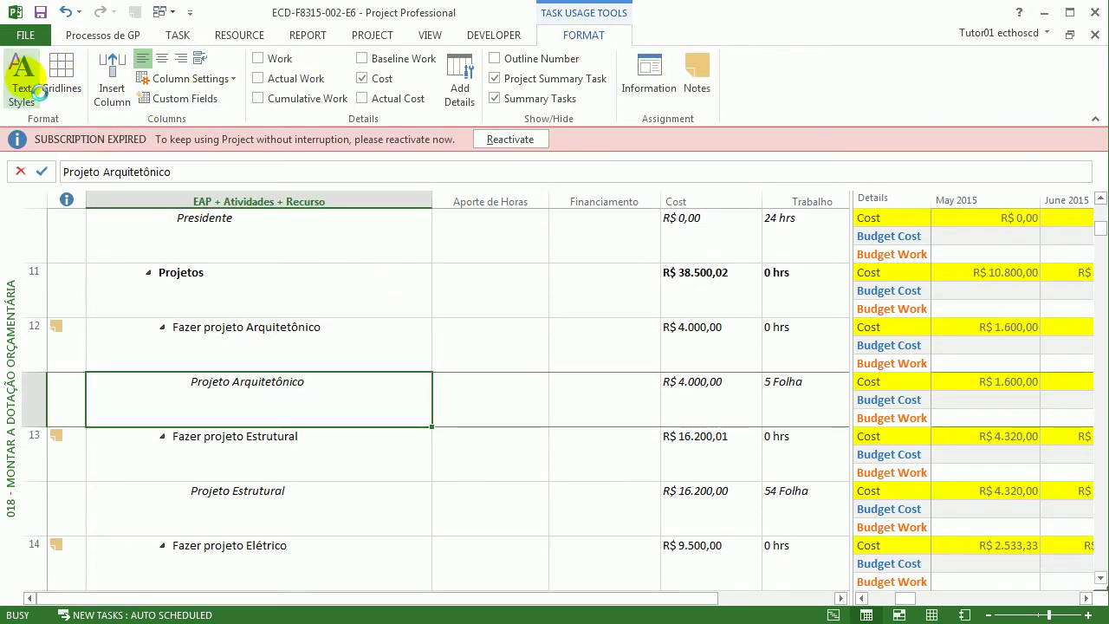
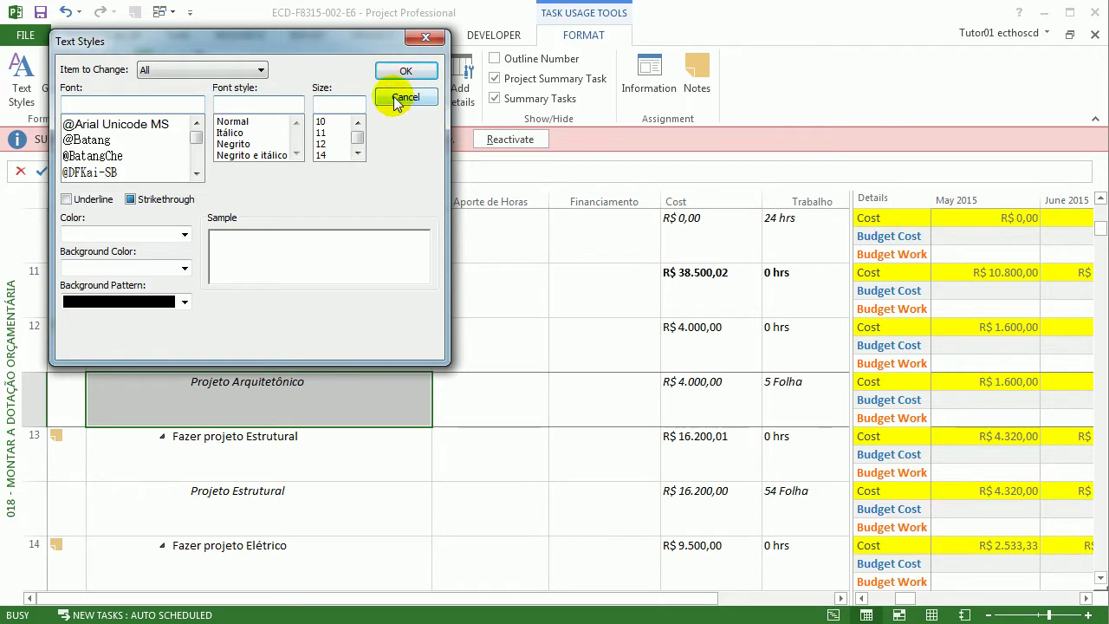
left_click(234, 75)
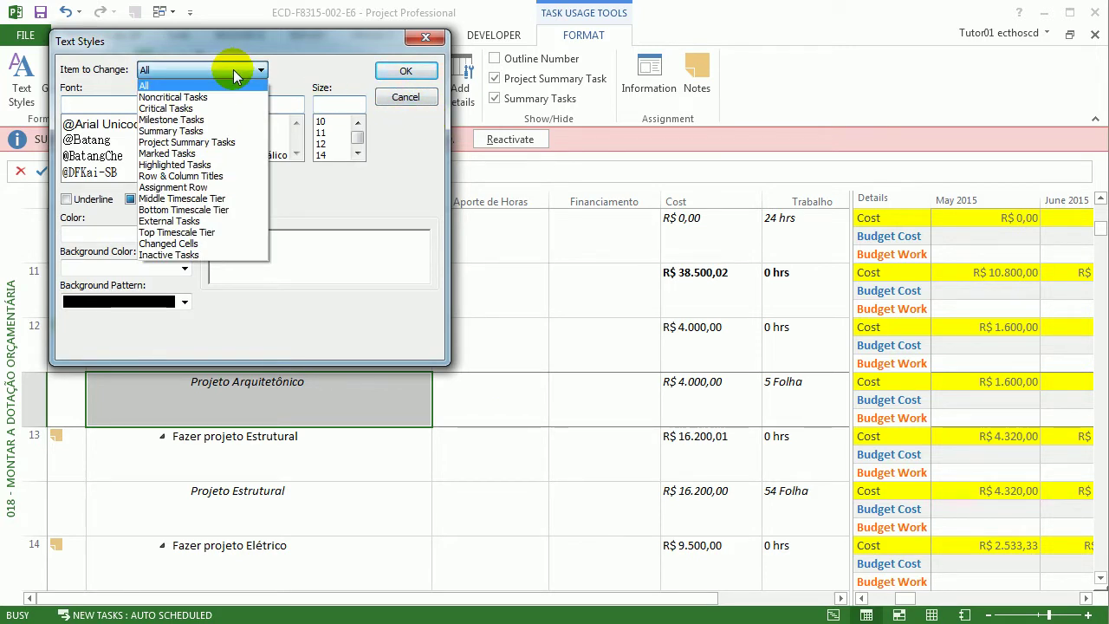
left_click(233, 69)
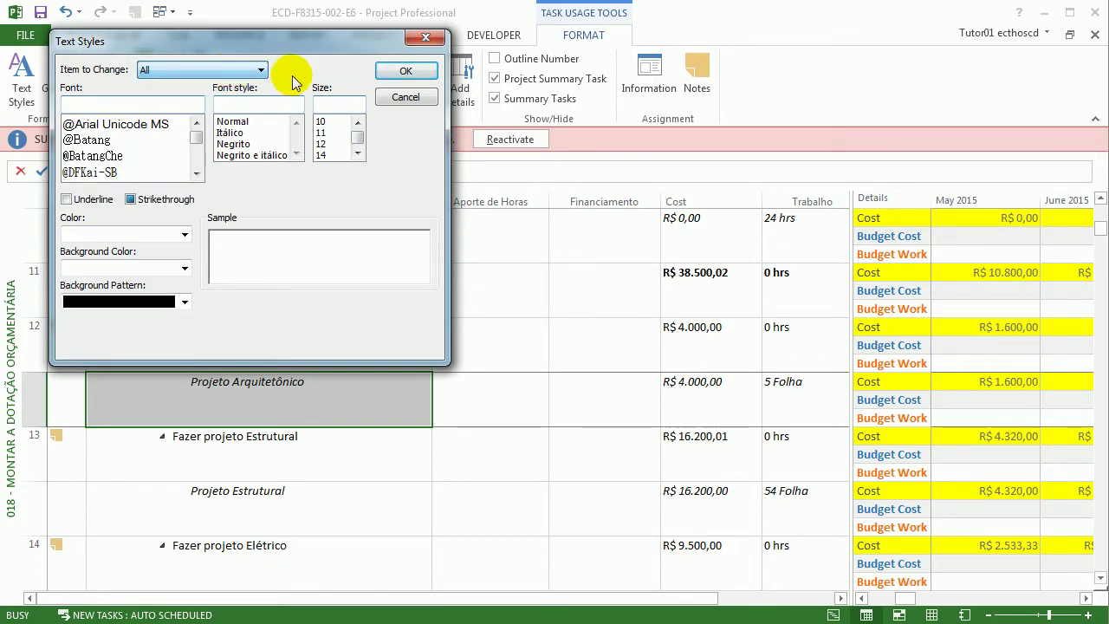
left_click(398, 74)
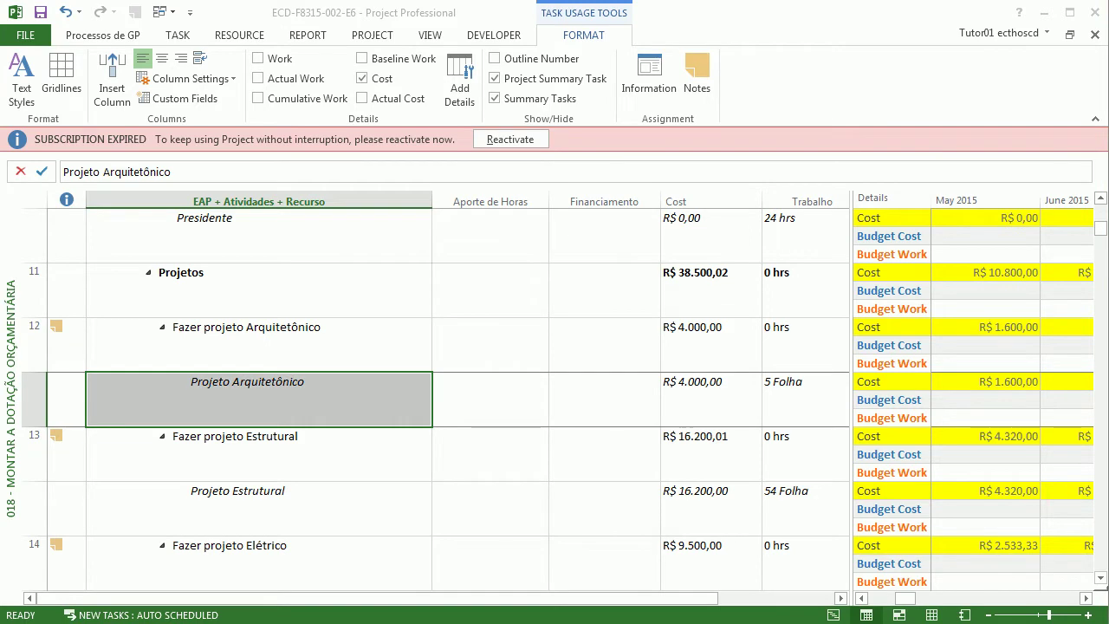
left_click(14, 236)
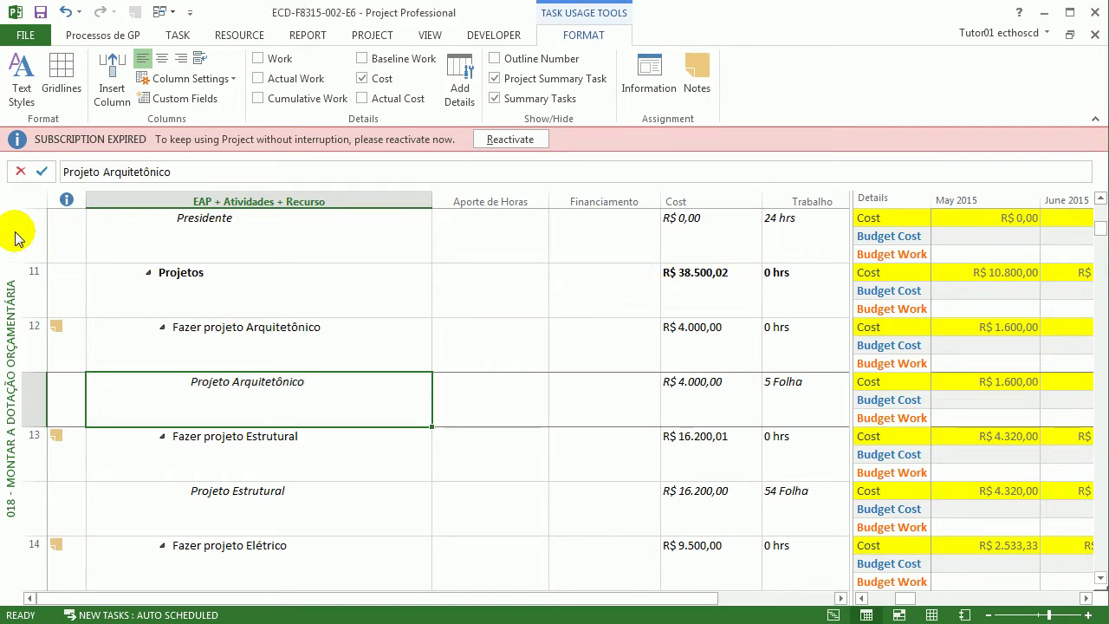
right_click(14, 236)
left_click(147, 251)
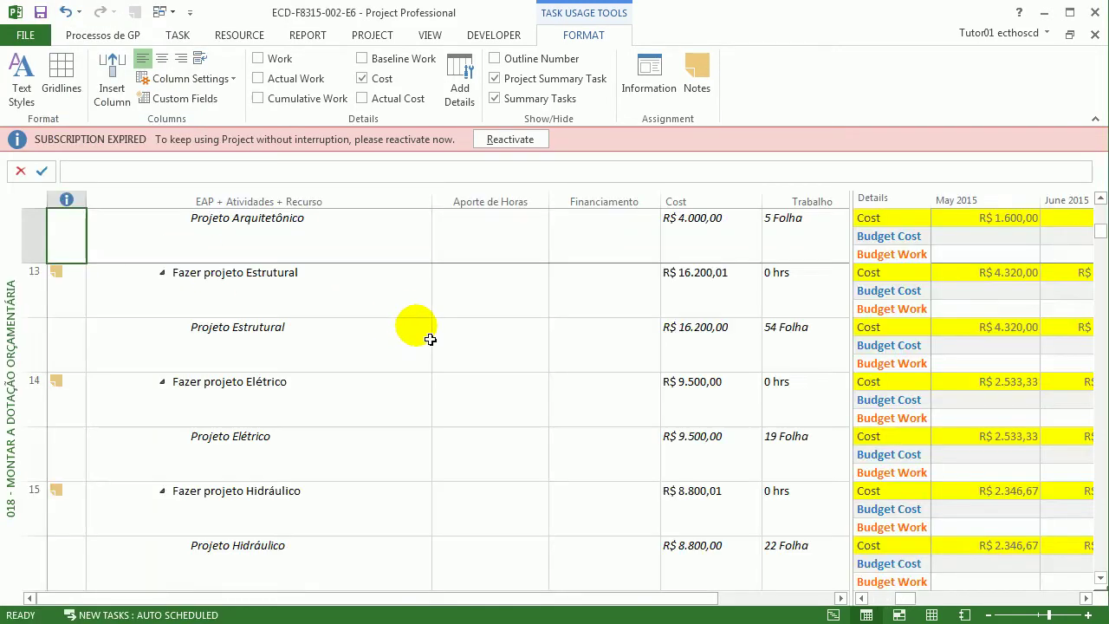
scroll(426, 340, "up", 10)
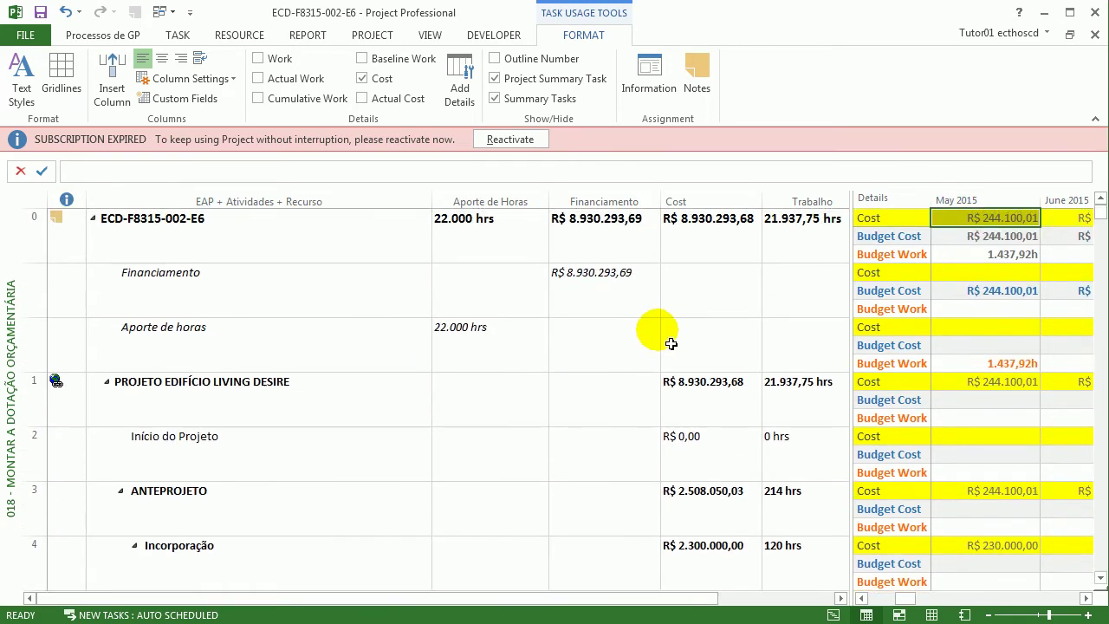
left_click(408, 286)
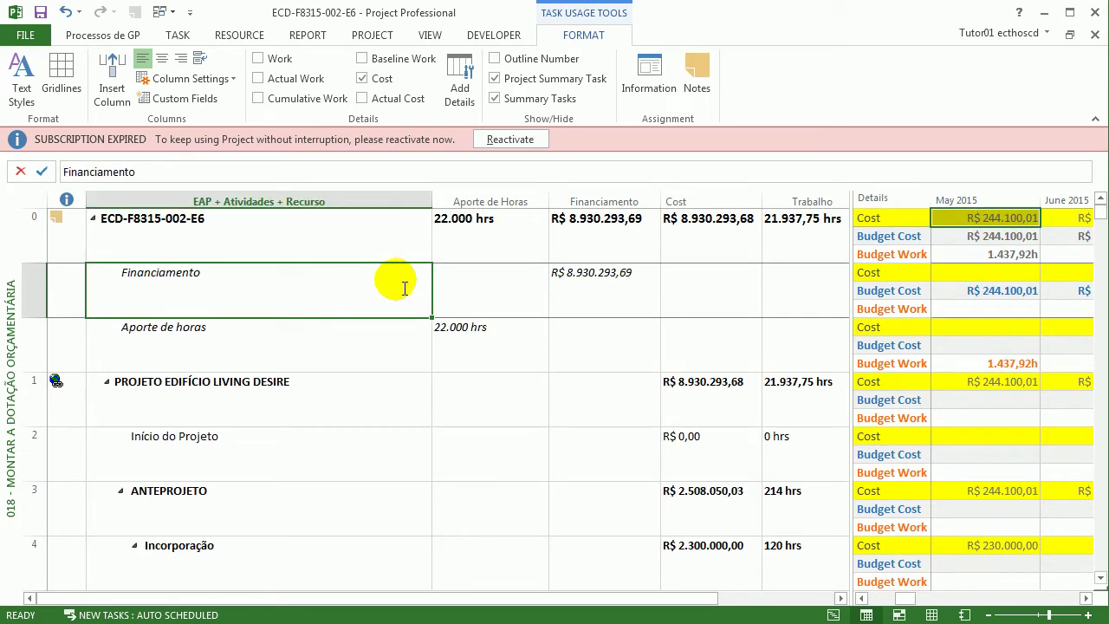
right_click(14, 244)
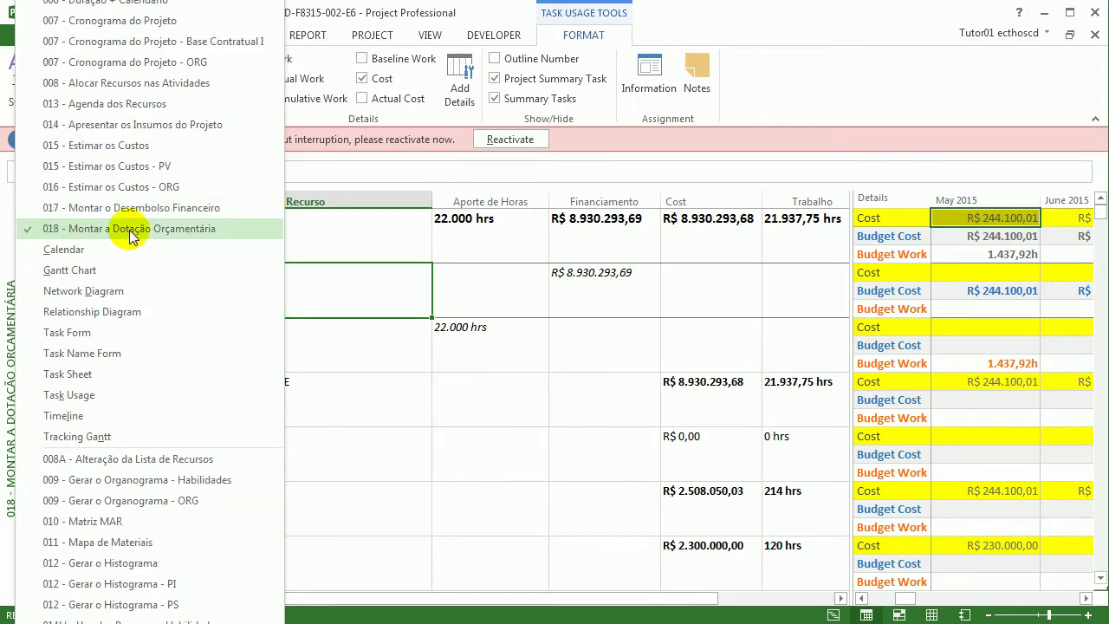
left_click(347, 367)
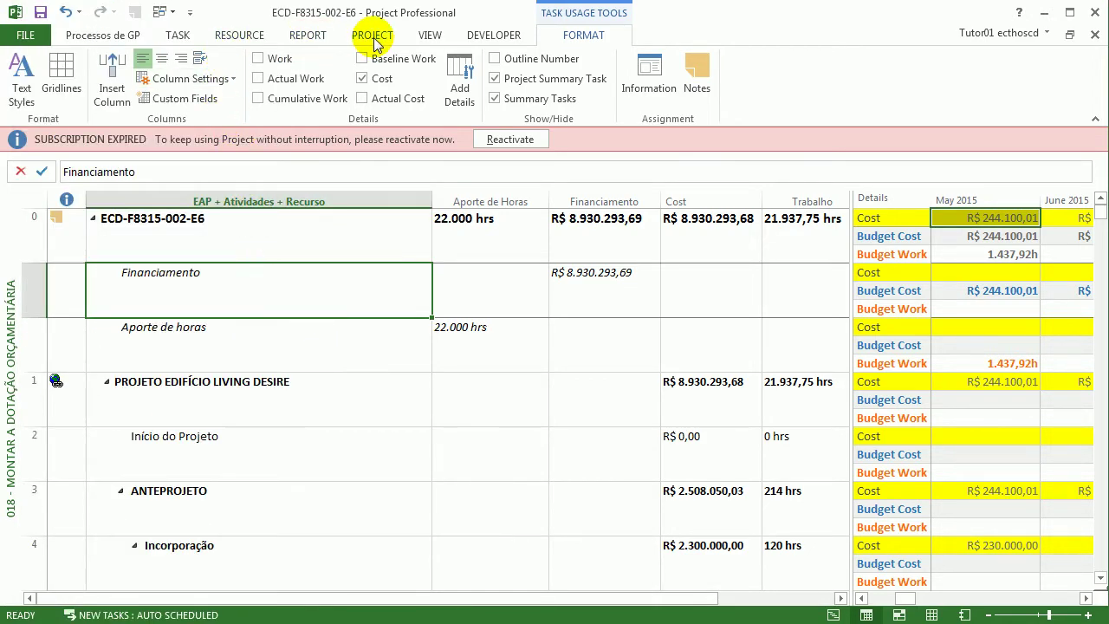
- Apply the 019 - Apresentar a Dotação Orçamentária view from the full list of views
left_click(428, 35)
left_click(126, 99)
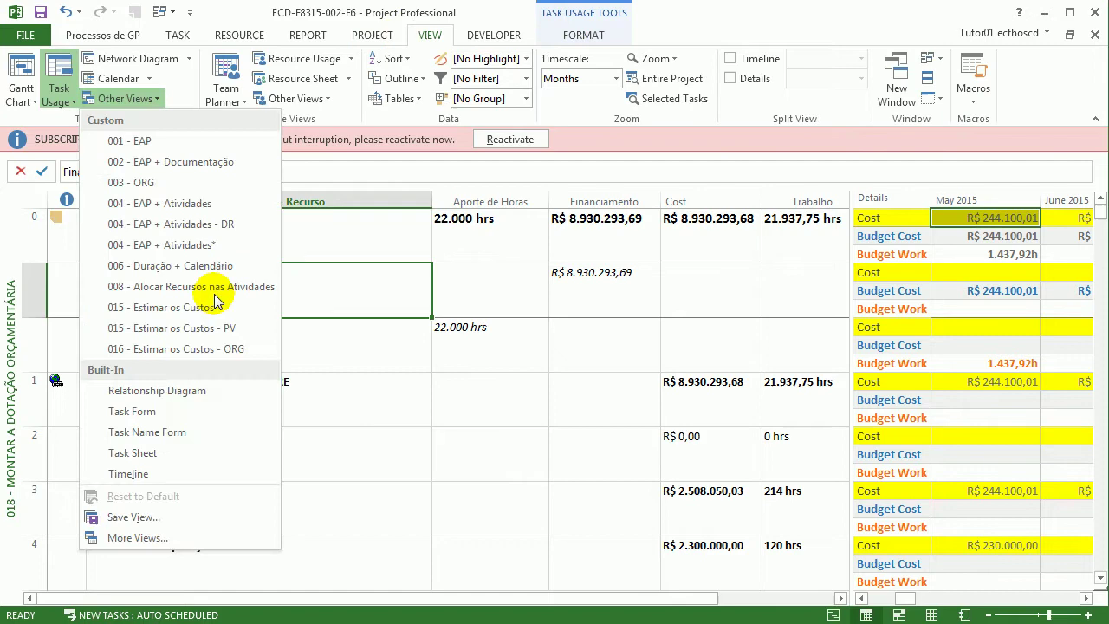
left_click(175, 535)
scroll(563, 364, "down", 1)
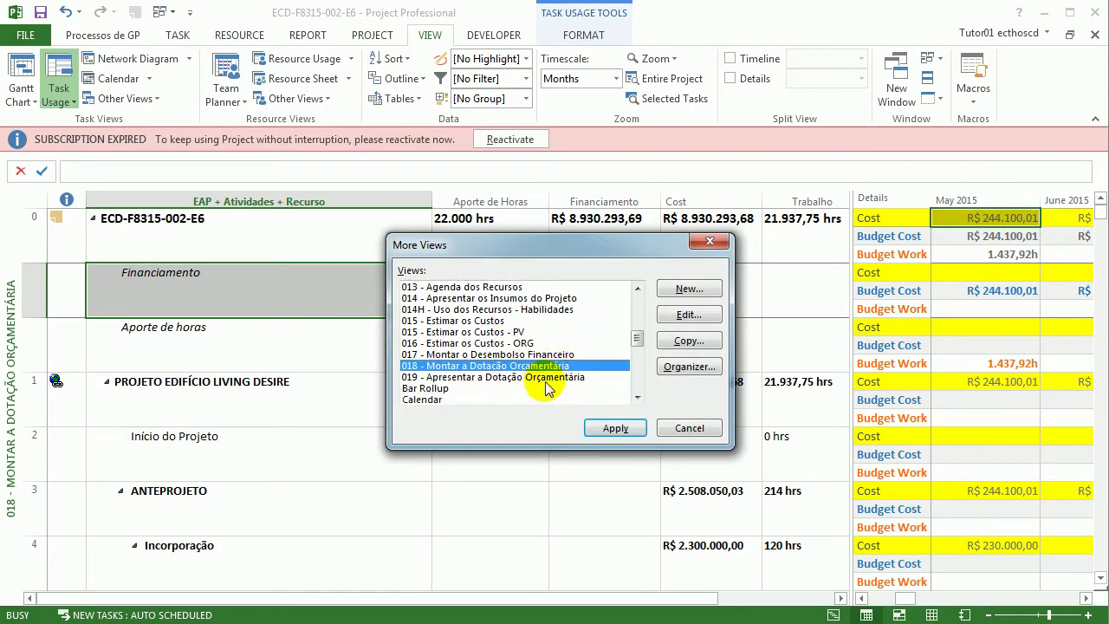
left_click(547, 378)
left_click(610, 428)
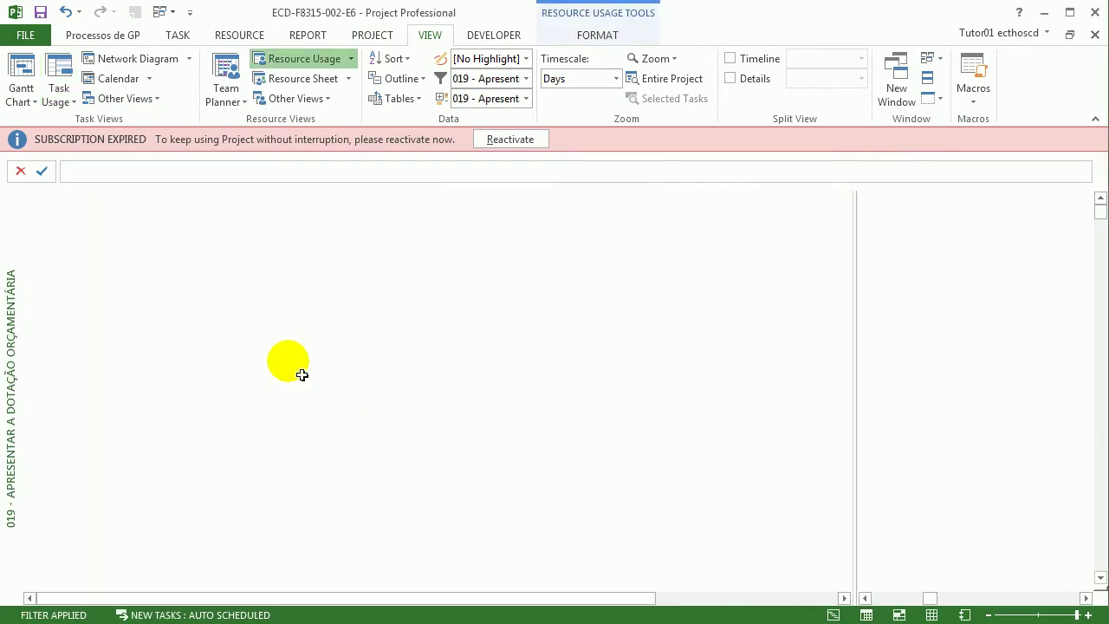
- Review the resources and costs grouped by Classe de Custeio under Plano de Cotas
left_click(606, 243)
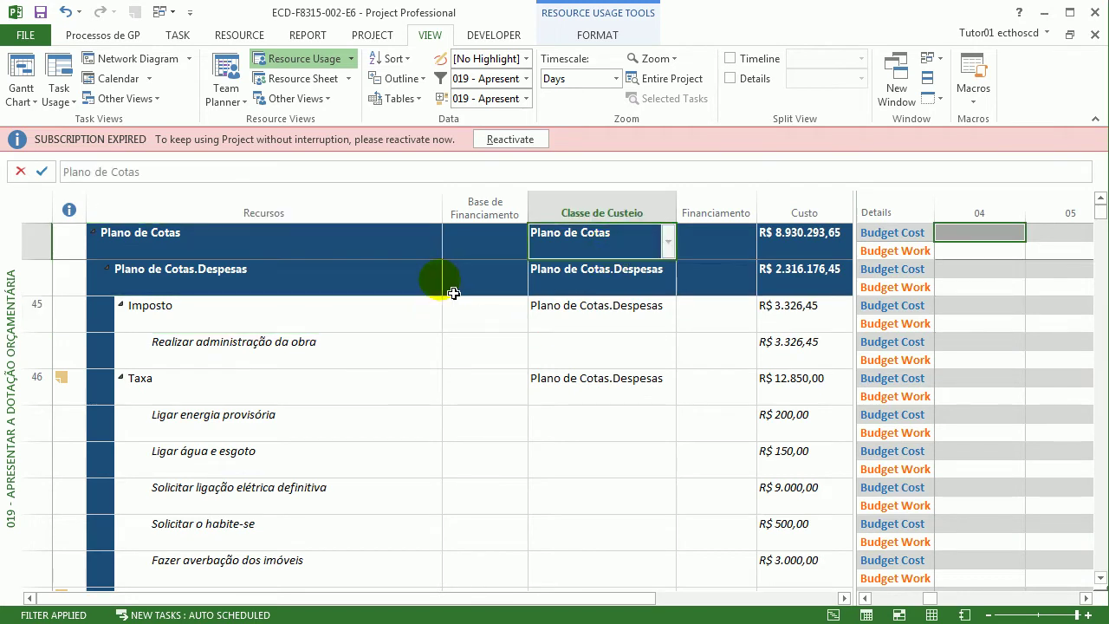
left_click(423, 327)
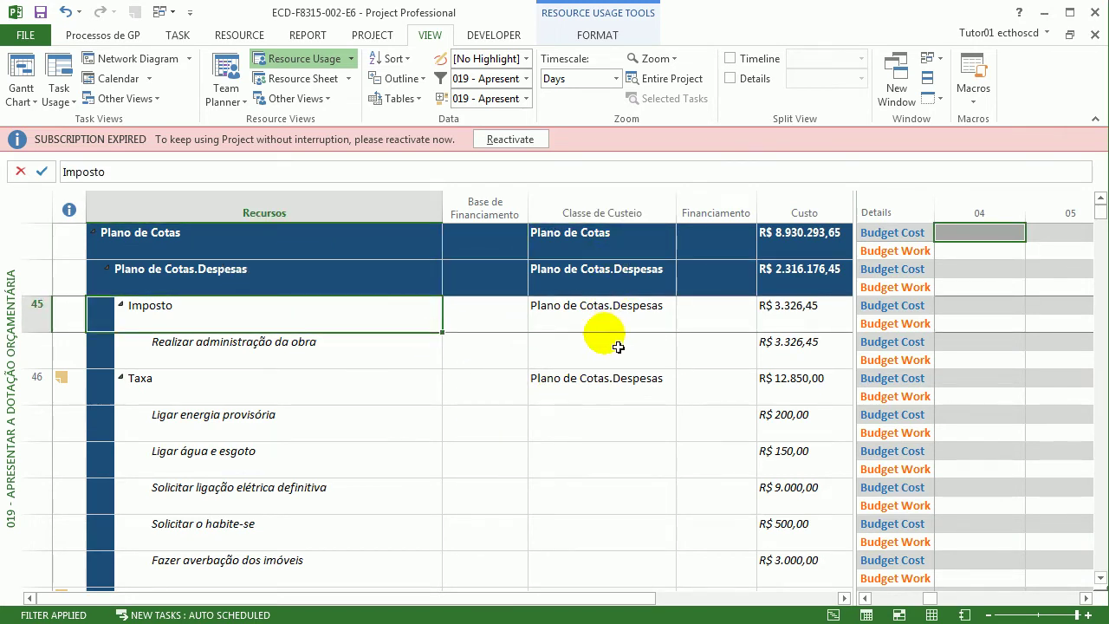
scroll(617, 346, "down", 1)
scroll(605, 369, "down", 2)
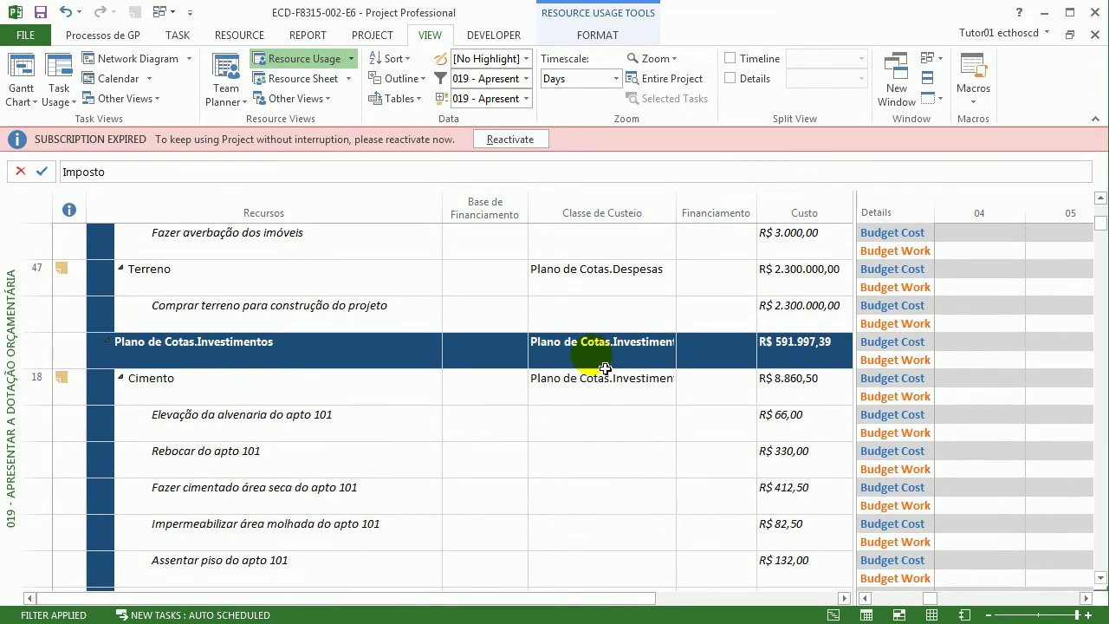
scroll(594, 359, "down", 7)
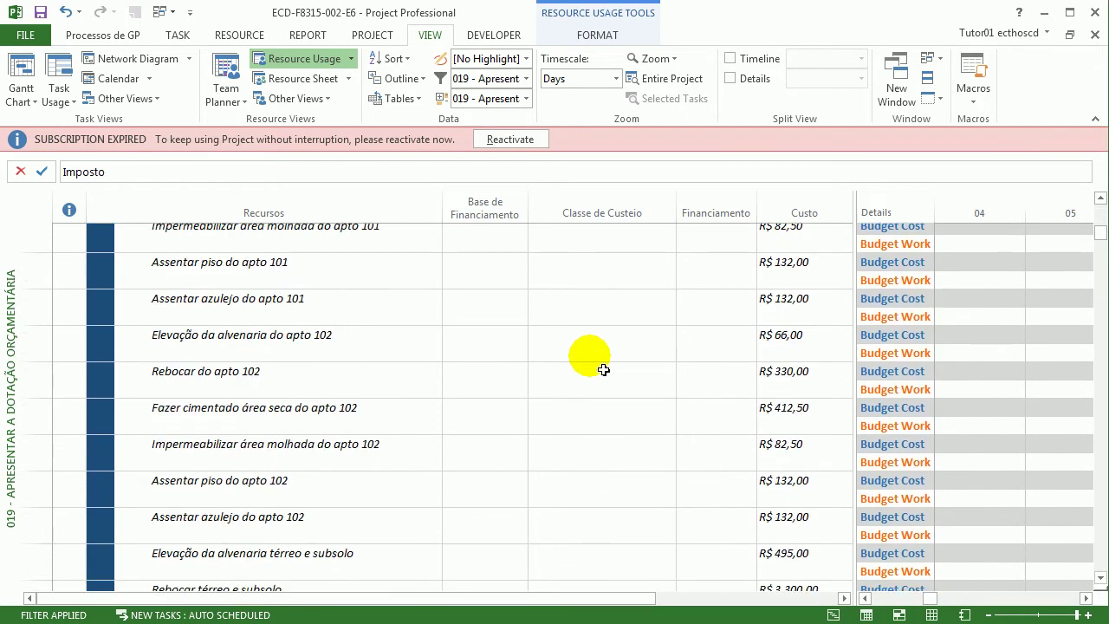
scroll(594, 359, "up", 10)
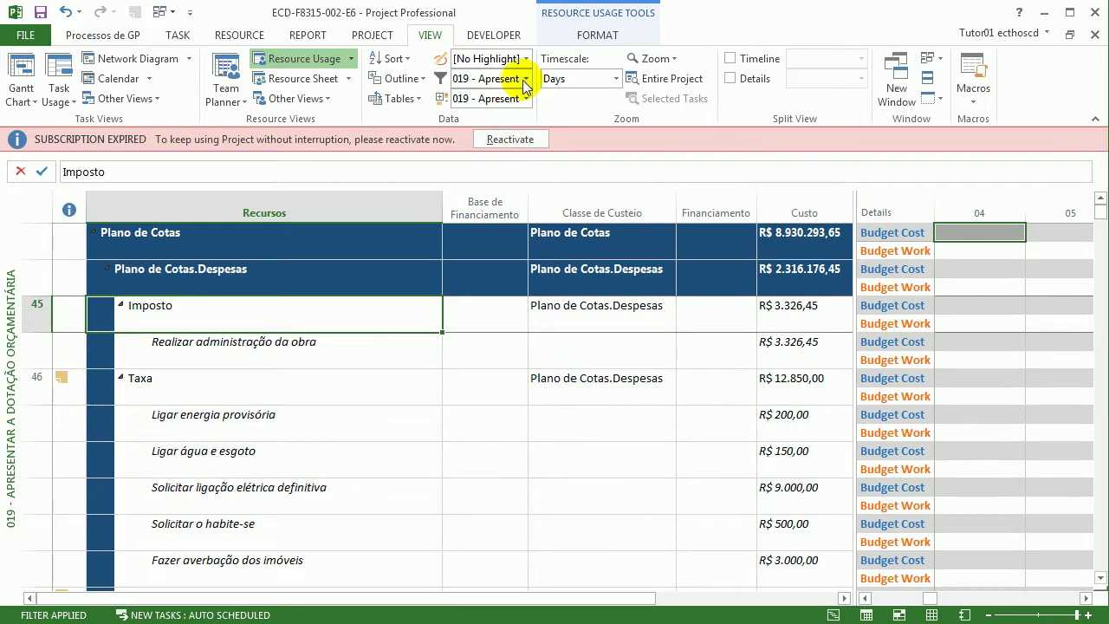
- Edit the 019 - Apresentar a Dotação Orçamentária filter so Classe de Custeio does not equal an empty value, and apply it
left_click(525, 78)
left_click(502, 449)
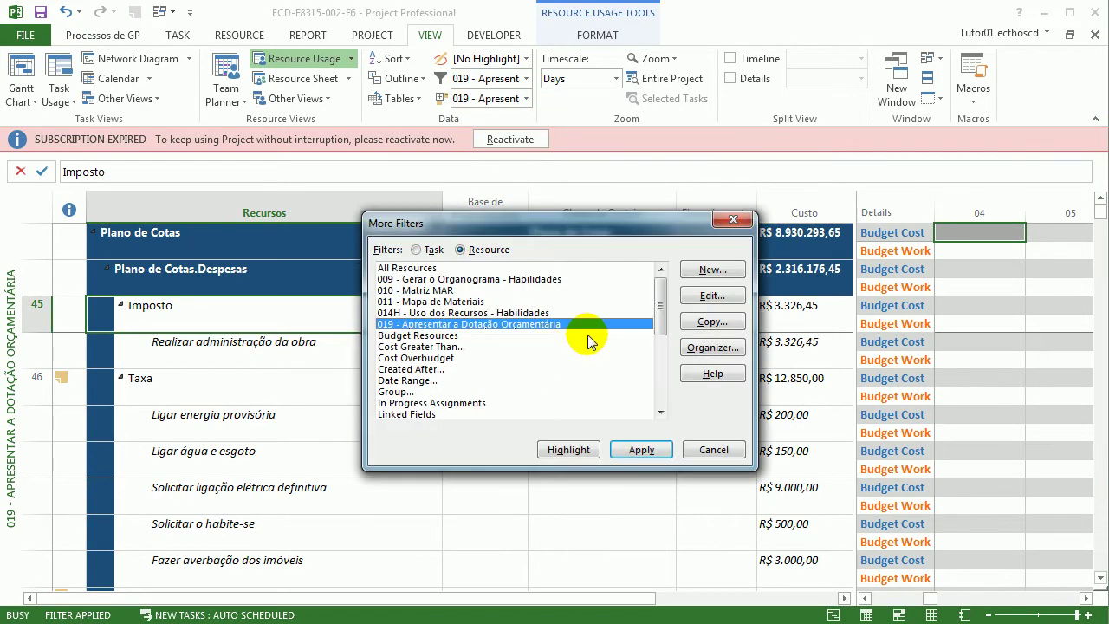
left_click(710, 295)
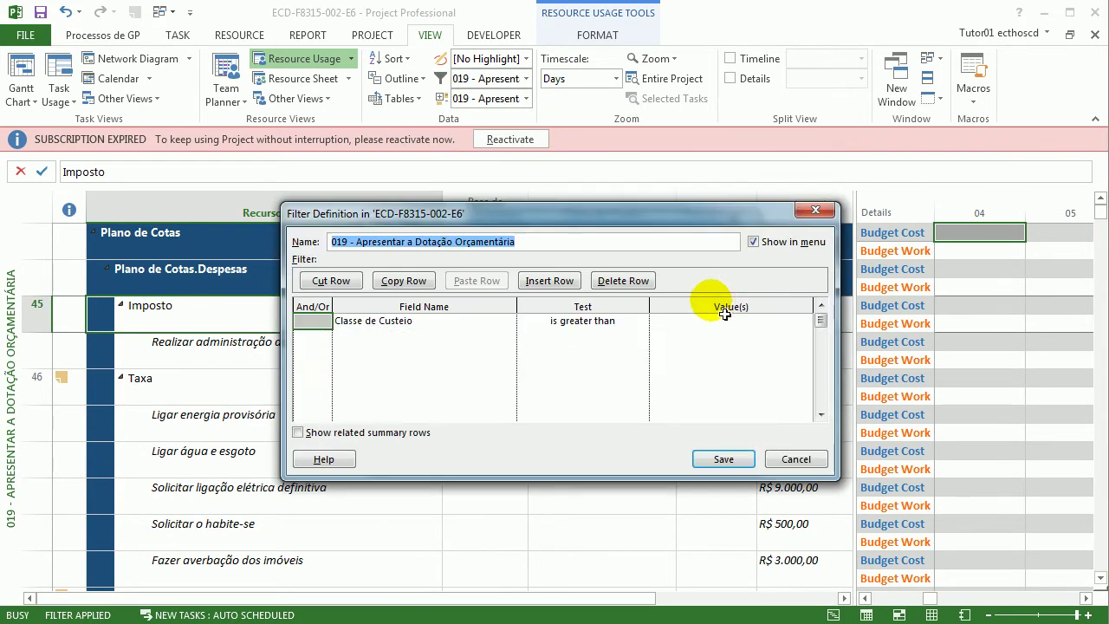
left_click(622, 329)
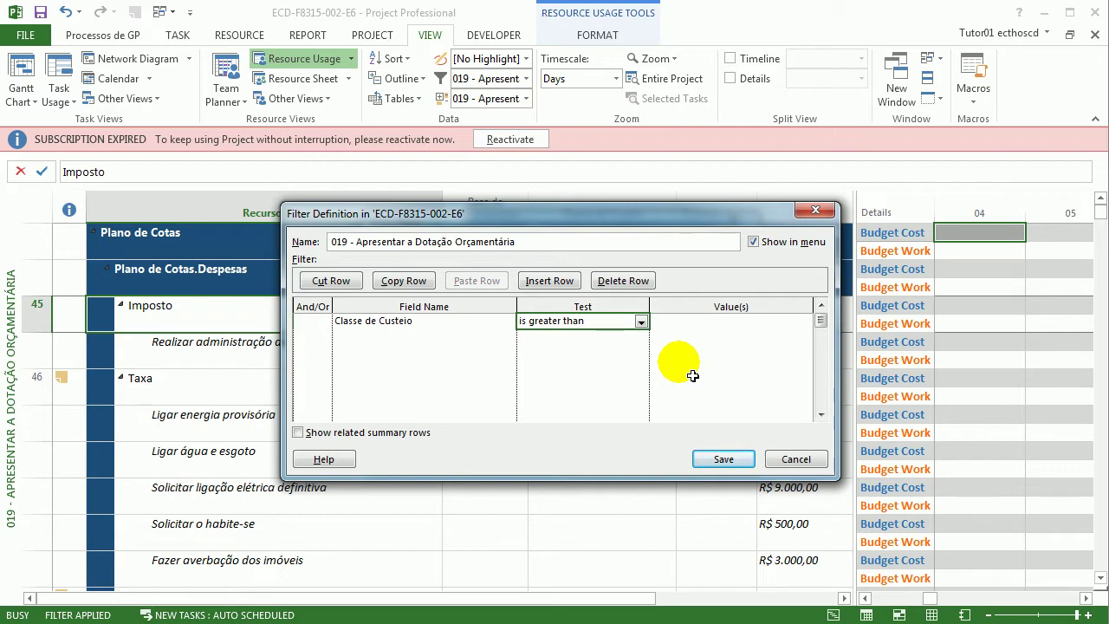
left_click(640, 322)
left_click(628, 335)
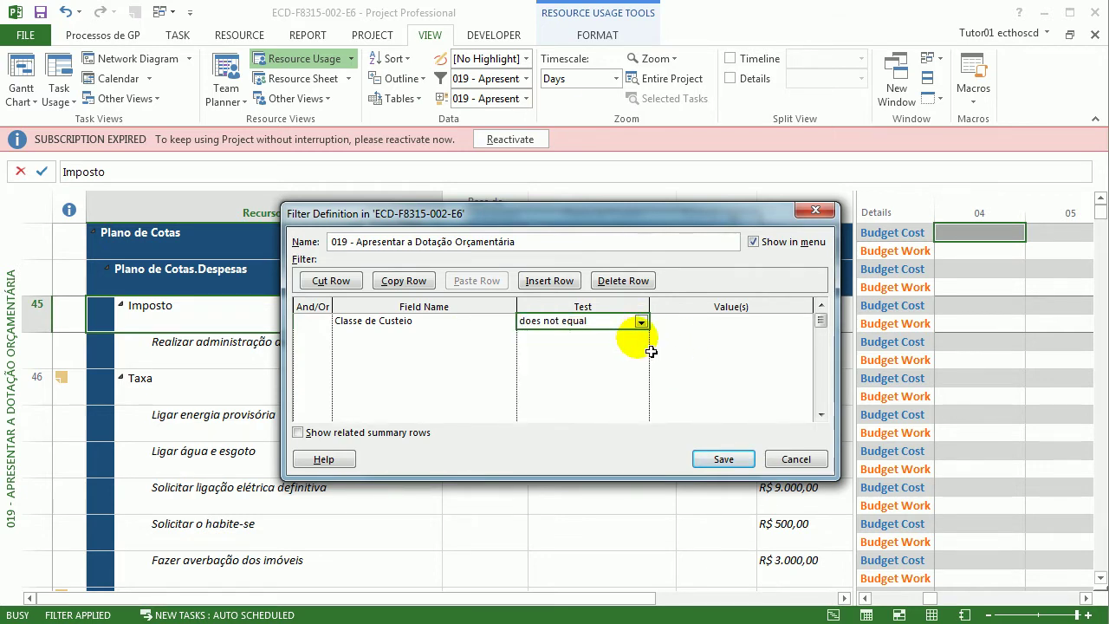
left_click(706, 321)
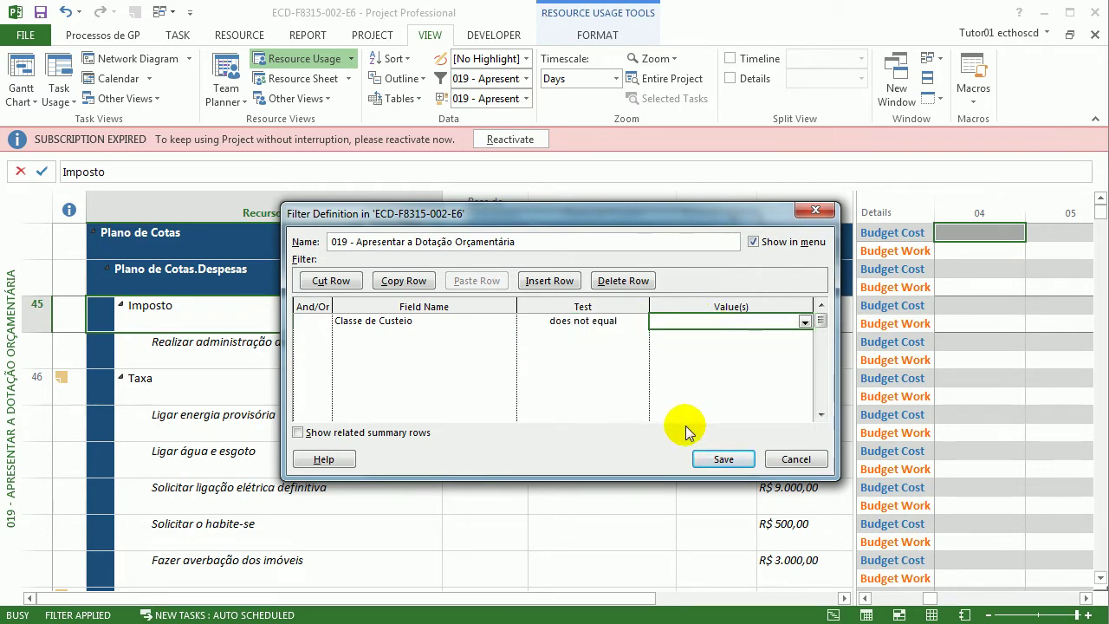
left_click(724, 459)
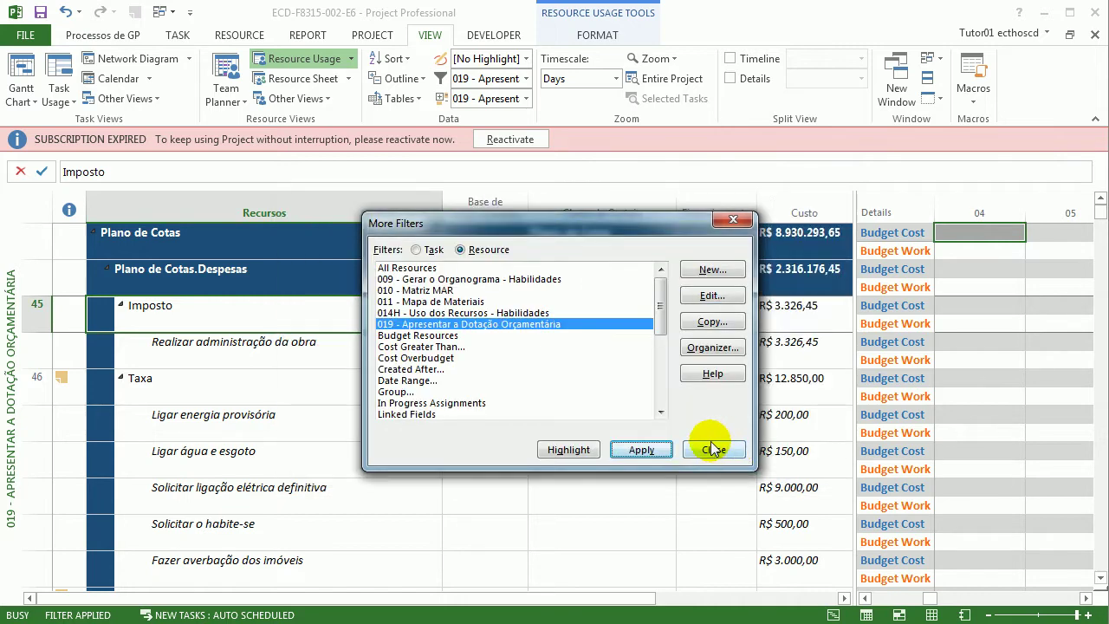
left_click(641, 450)
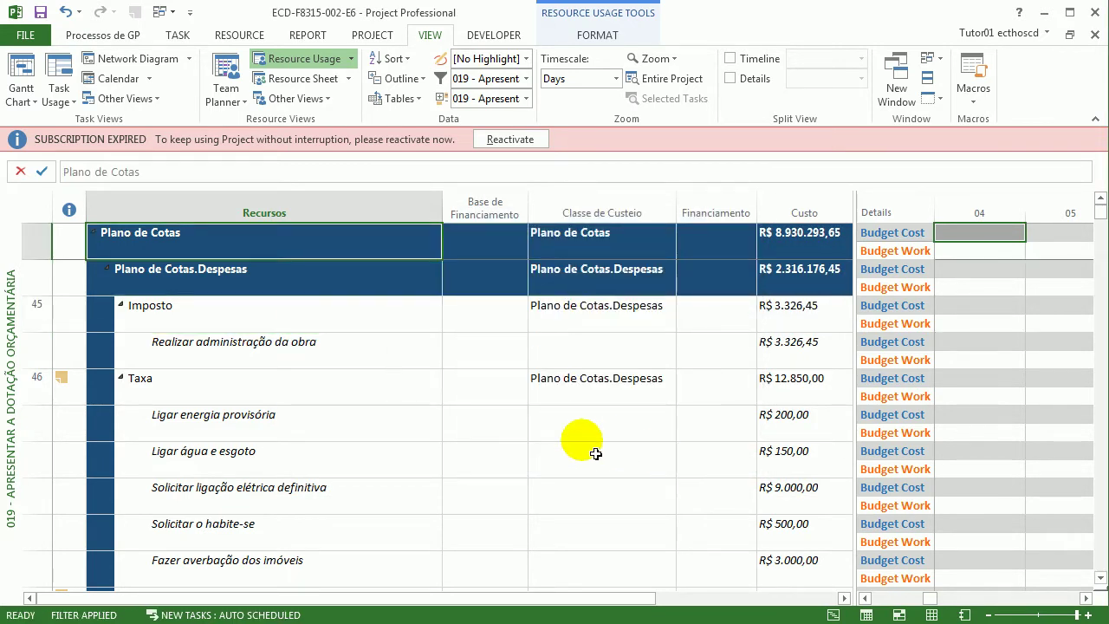
left_click(526, 80)
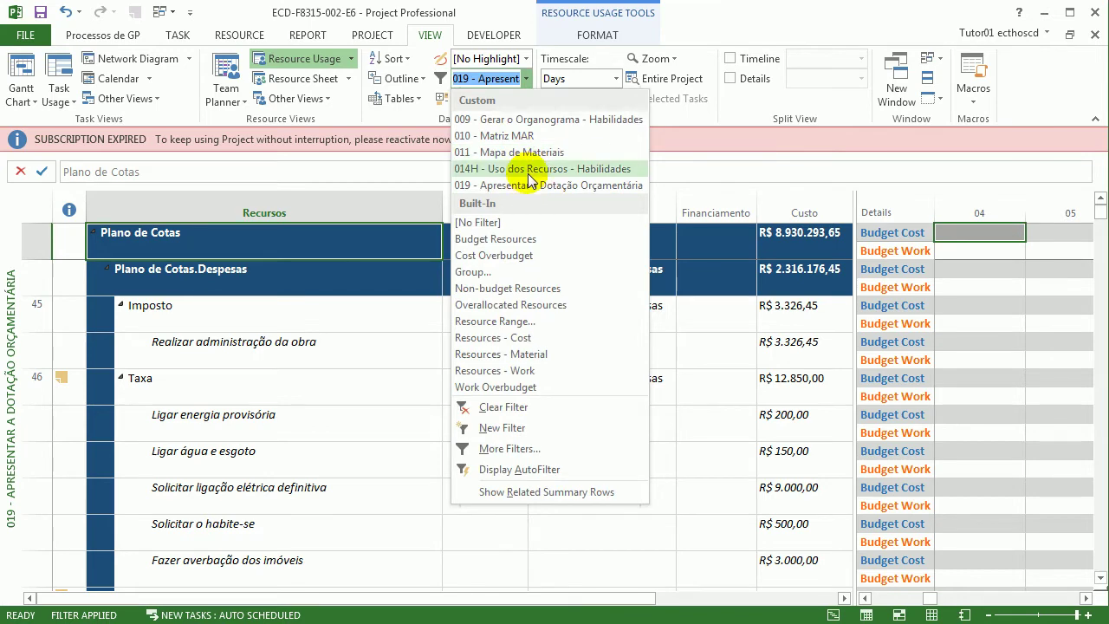
left_click(528, 189)
- Check the Classe de Custeio values on the filtered resources, from Imposto through Tijolo, Tinta and Piso
left_click(528, 246)
left_click(530, 314)
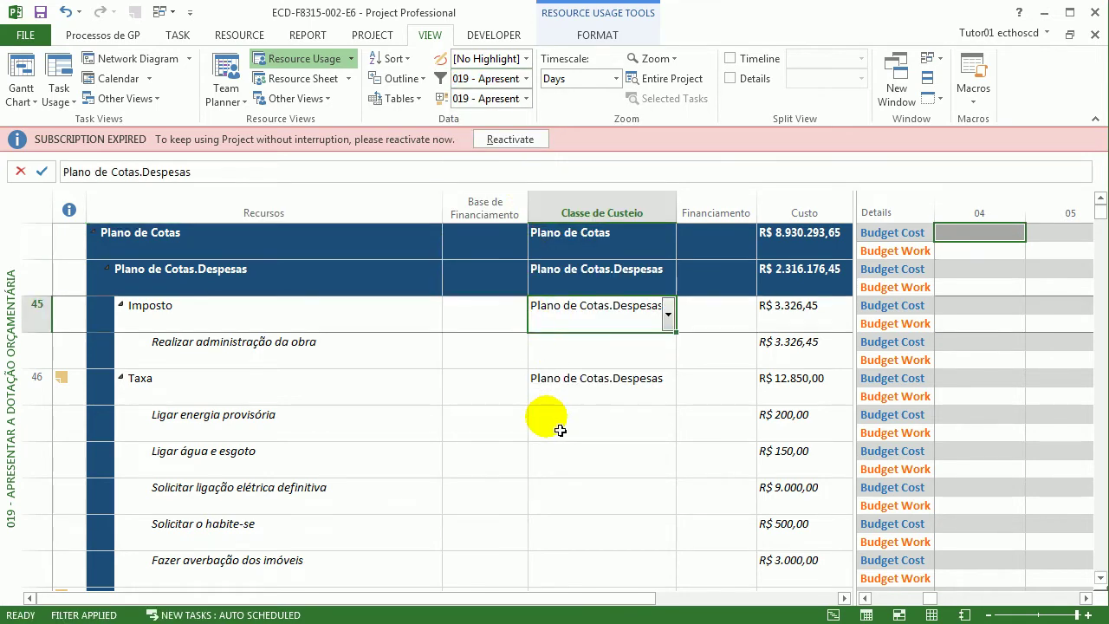
scroll(542, 424, "down", 20)
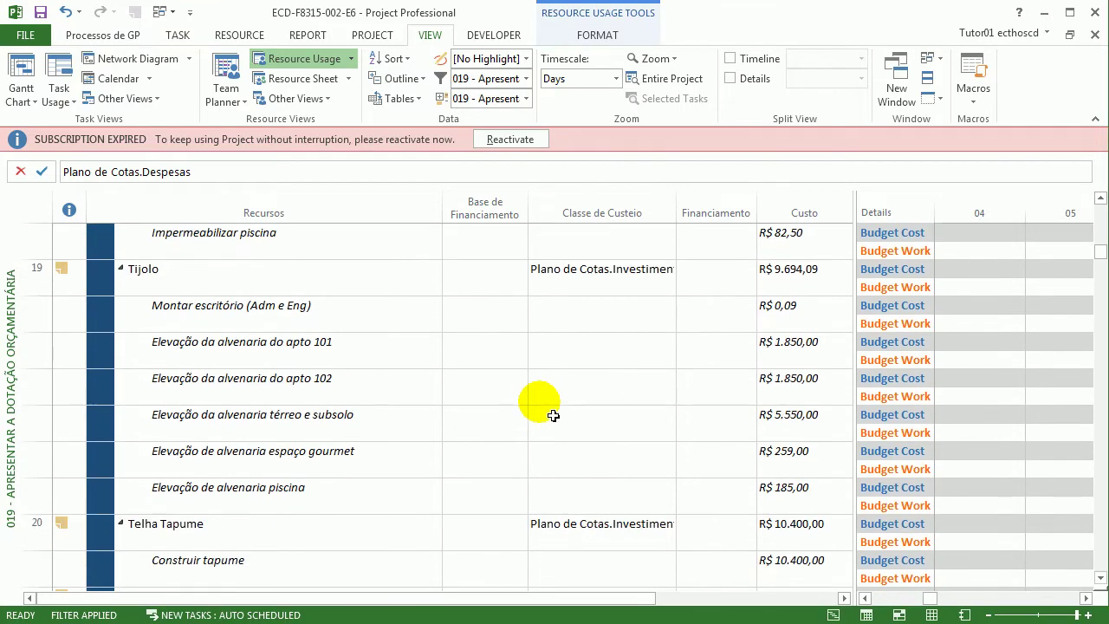
left_click(650, 400)
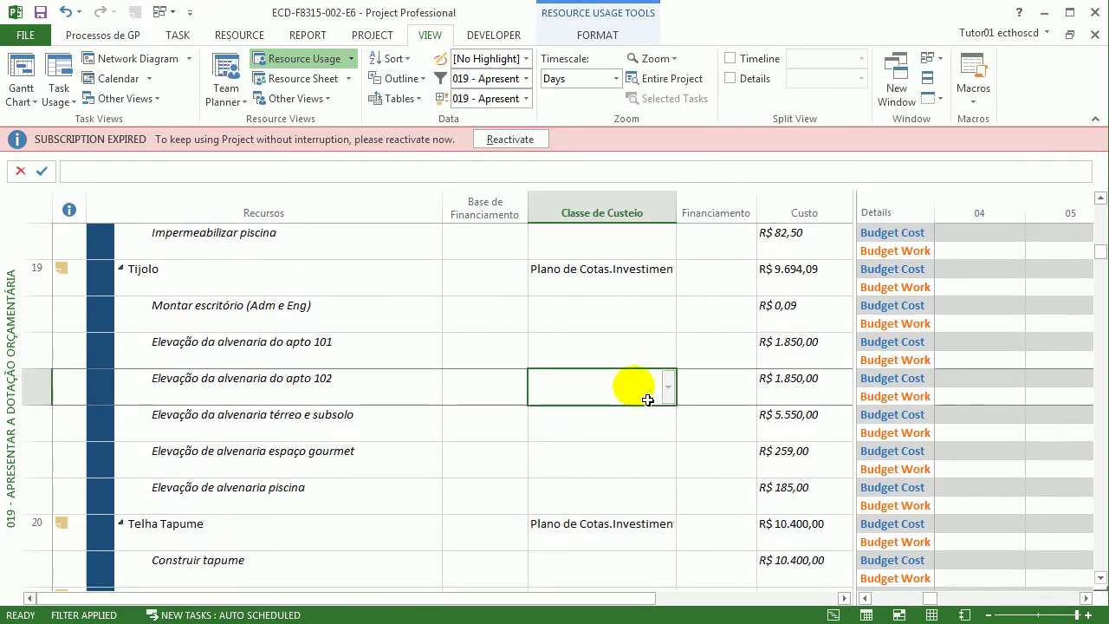
left_click(626, 282)
left_click(304, 277)
left_click(626, 287)
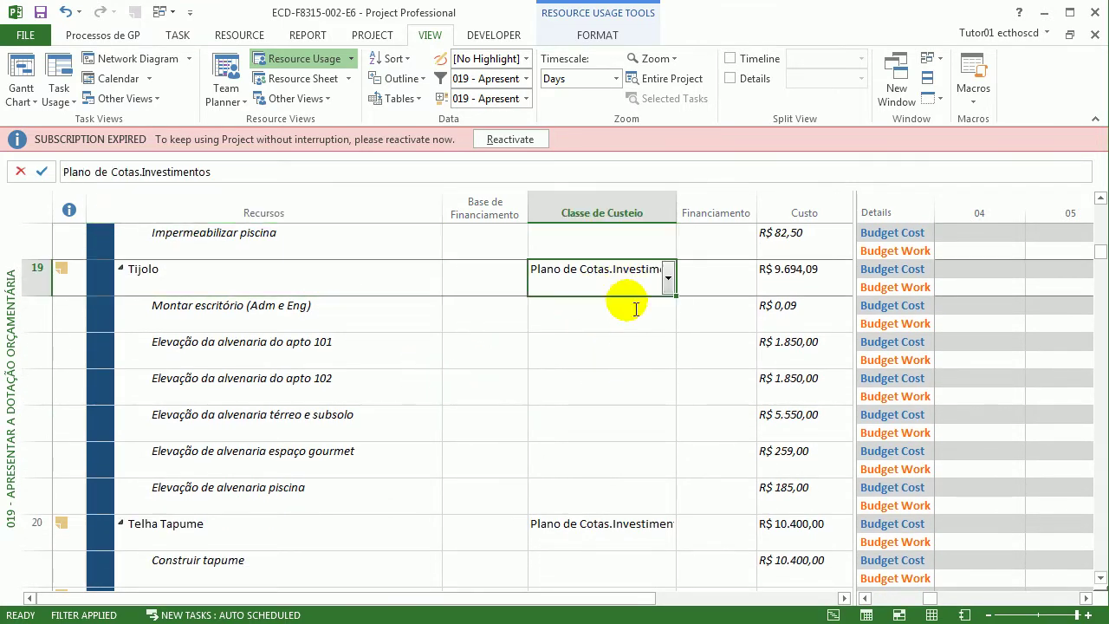
scroll(528, 384, "down", 13)
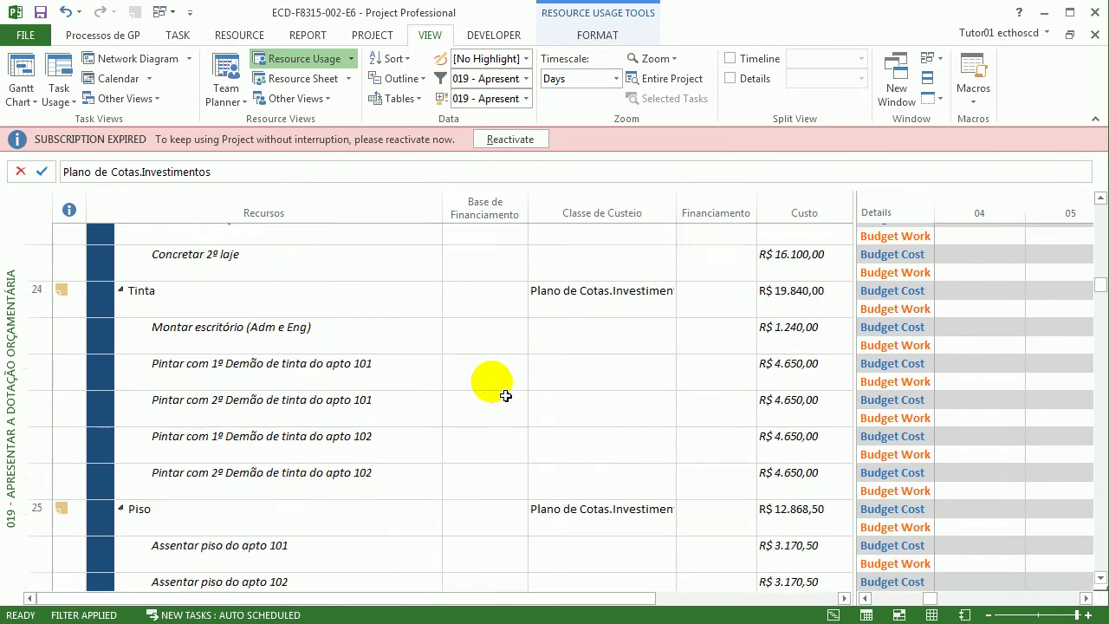
scroll(505, 396, "down", 4)
scroll(487, 408, "up", 10)
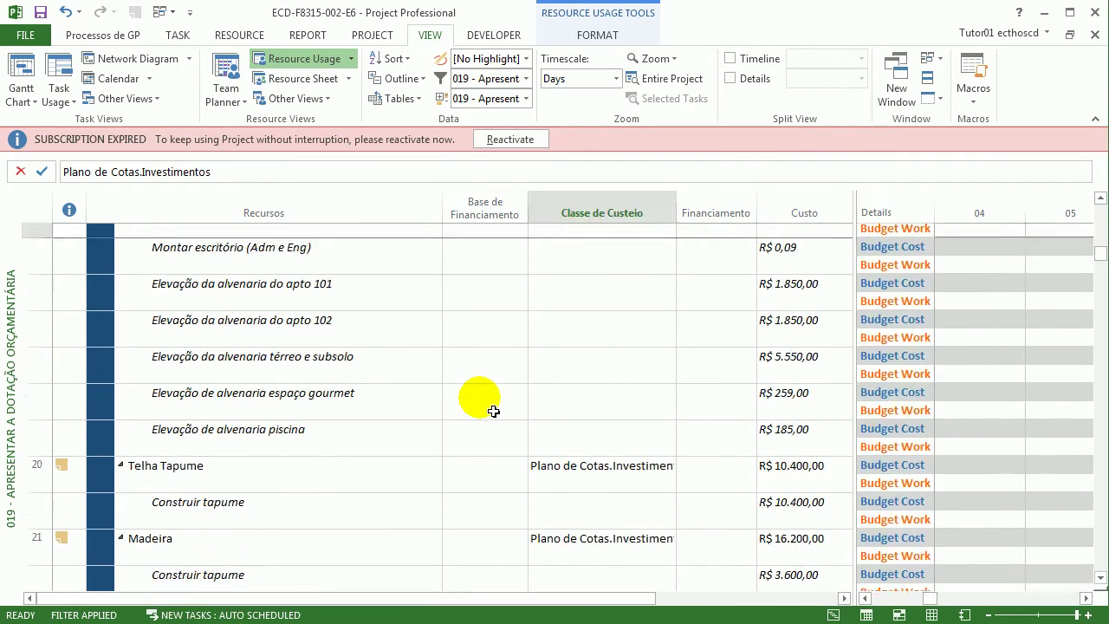
scroll(476, 403, "up", 15)
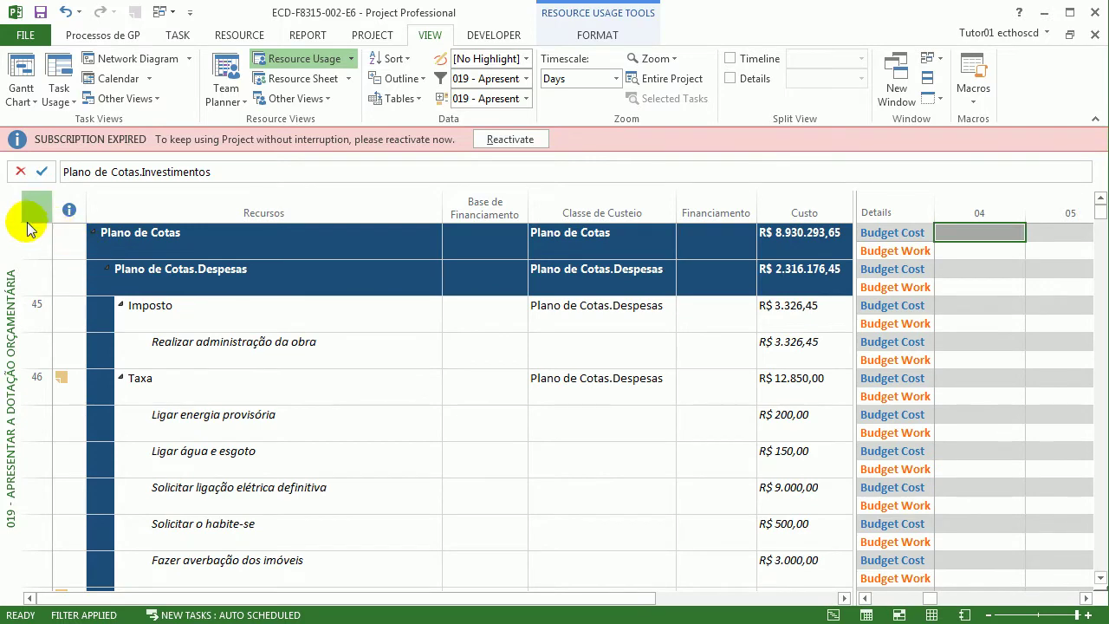
- Apply the 014 - Apresentar os Insumos do Projeto view from the list of views
right_click(17, 216)
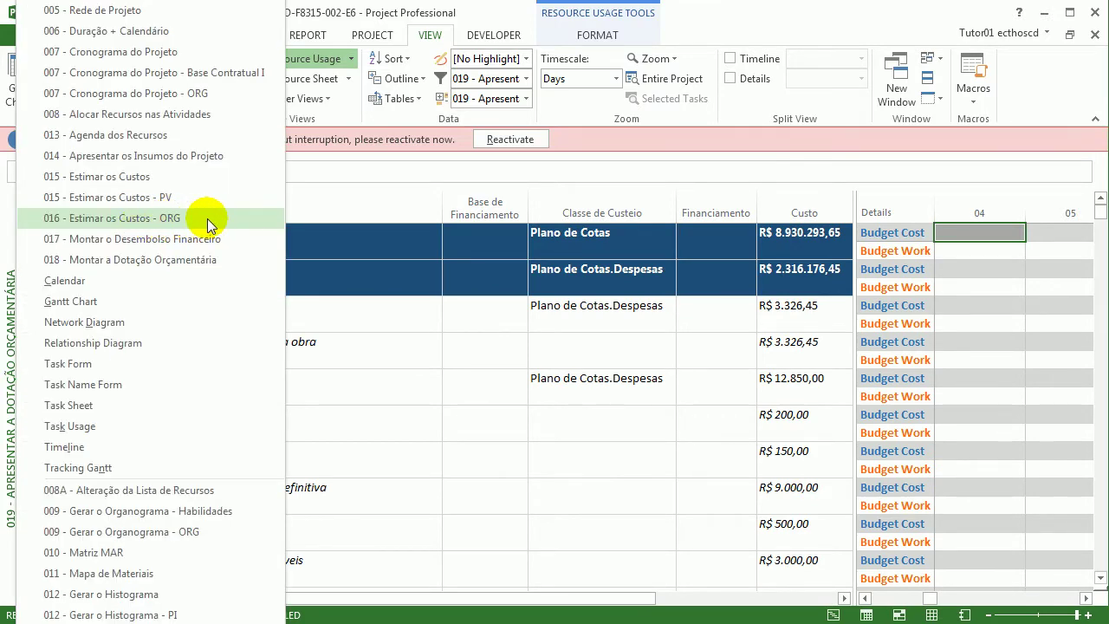
left_click(215, 155)
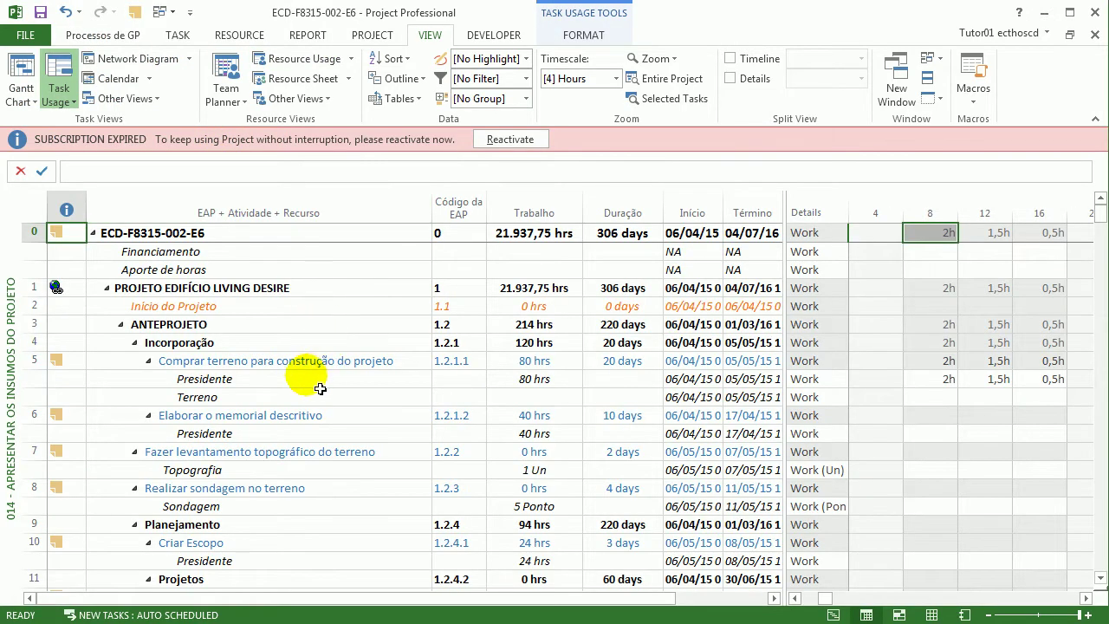
scroll(316, 381, "down", 1)
scroll(303, 376, "up", 1)
scroll(121, 300, "down", 2)
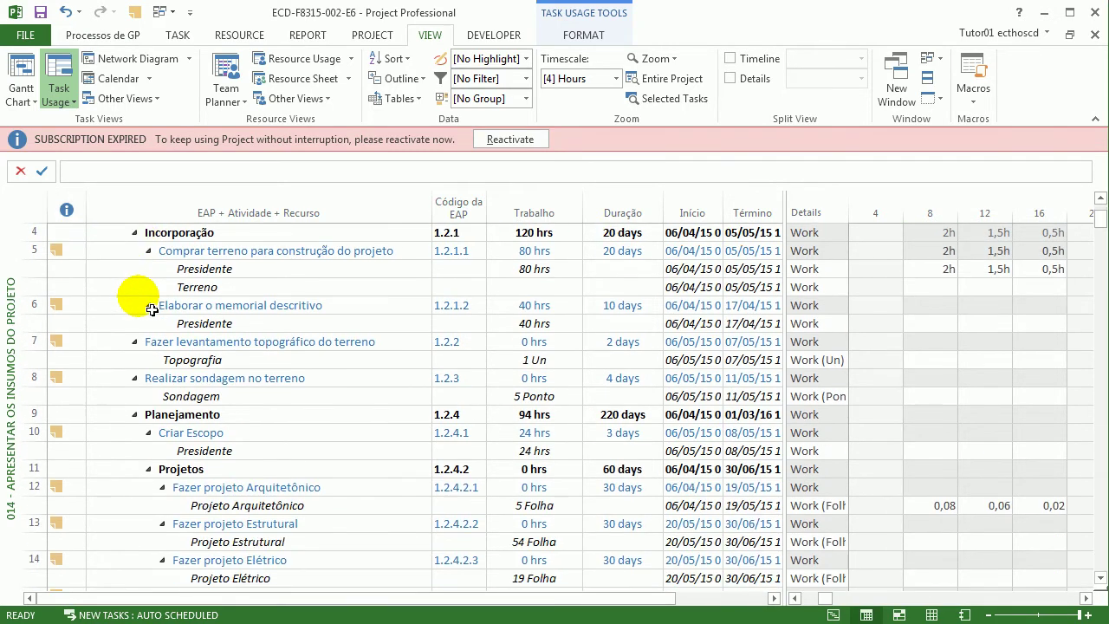
right_click(7, 243)
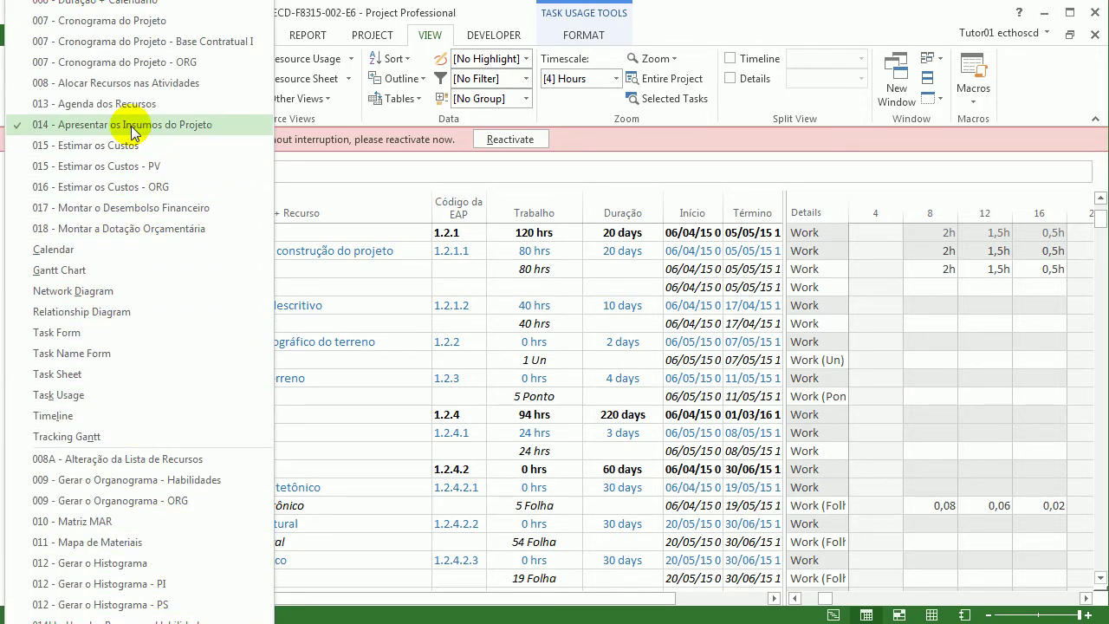
left_click(446, 347)
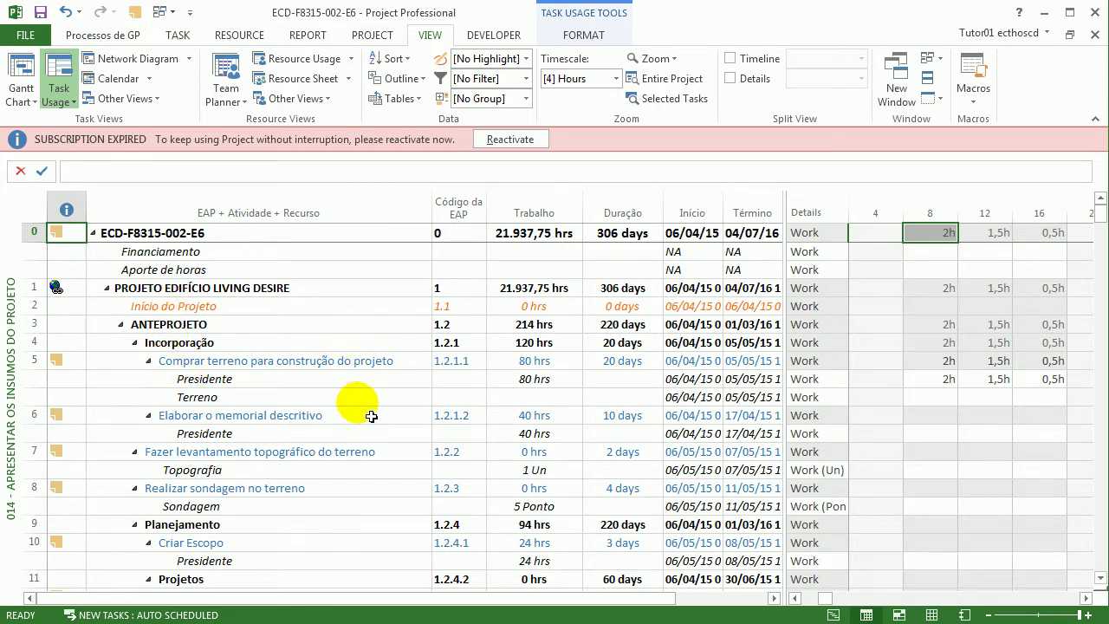
- Review the activities and their assigned resources from Incorporação through Serviços Preliminares
left_click(369, 389)
left_click(362, 361)
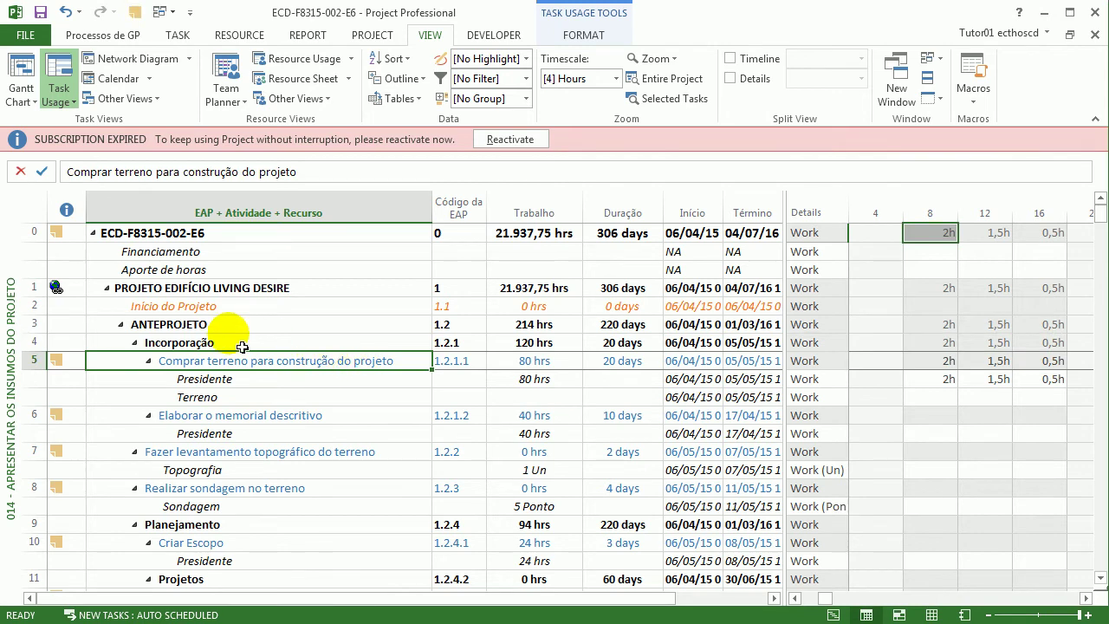
scroll(225, 348, "down", 3)
scroll(260, 355, "down", 4)
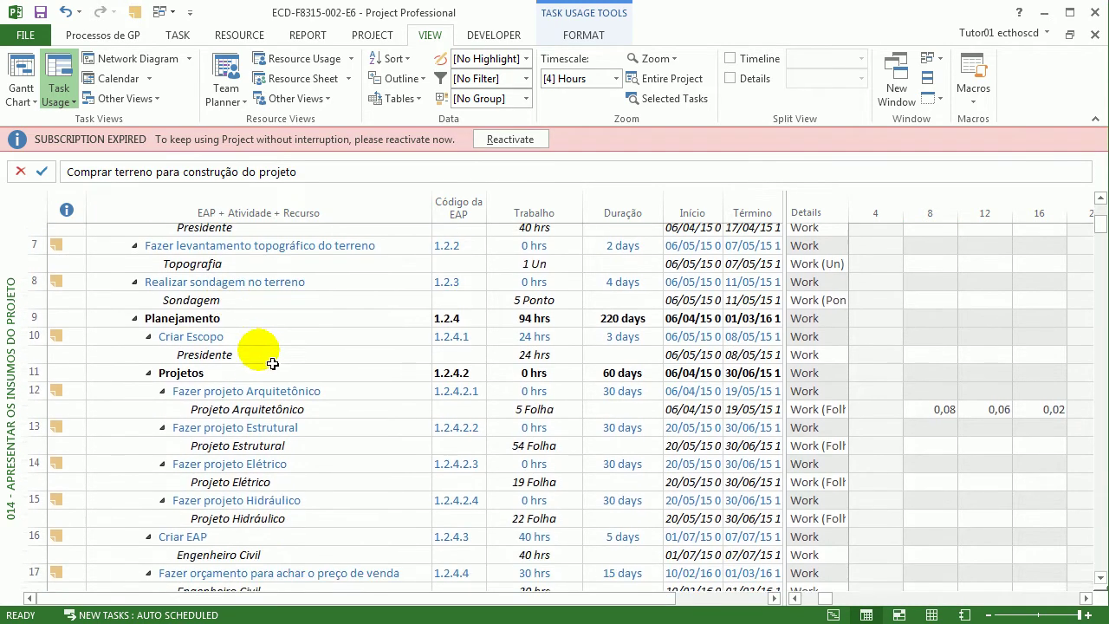
scroll(272, 364, "down", 2)
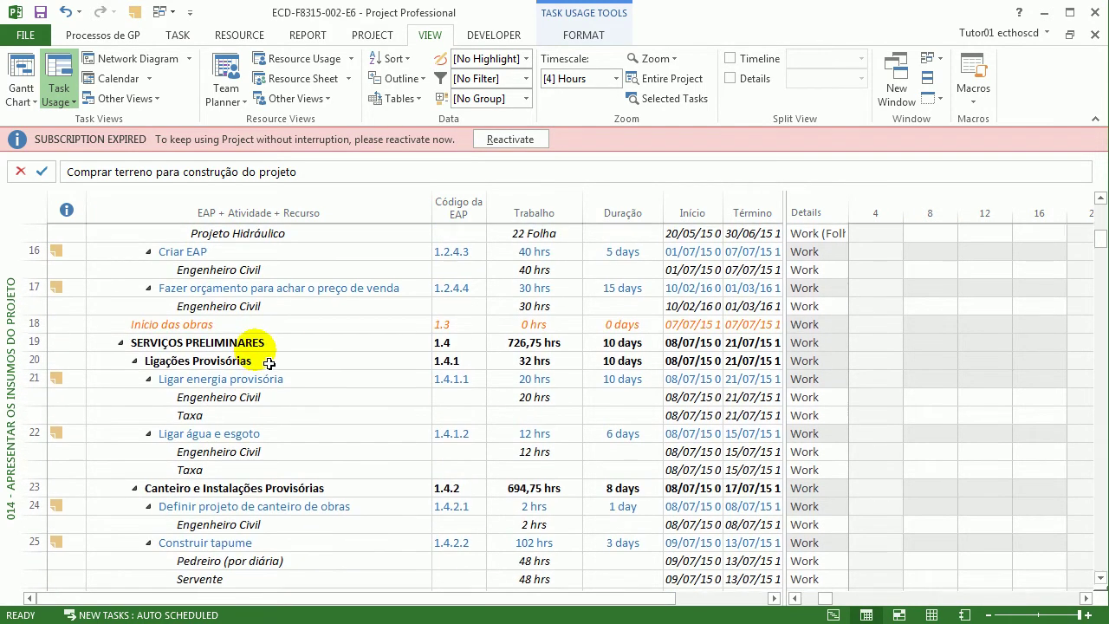
scroll(264, 363, "up", 9)
scroll(260, 362, "up", 1)
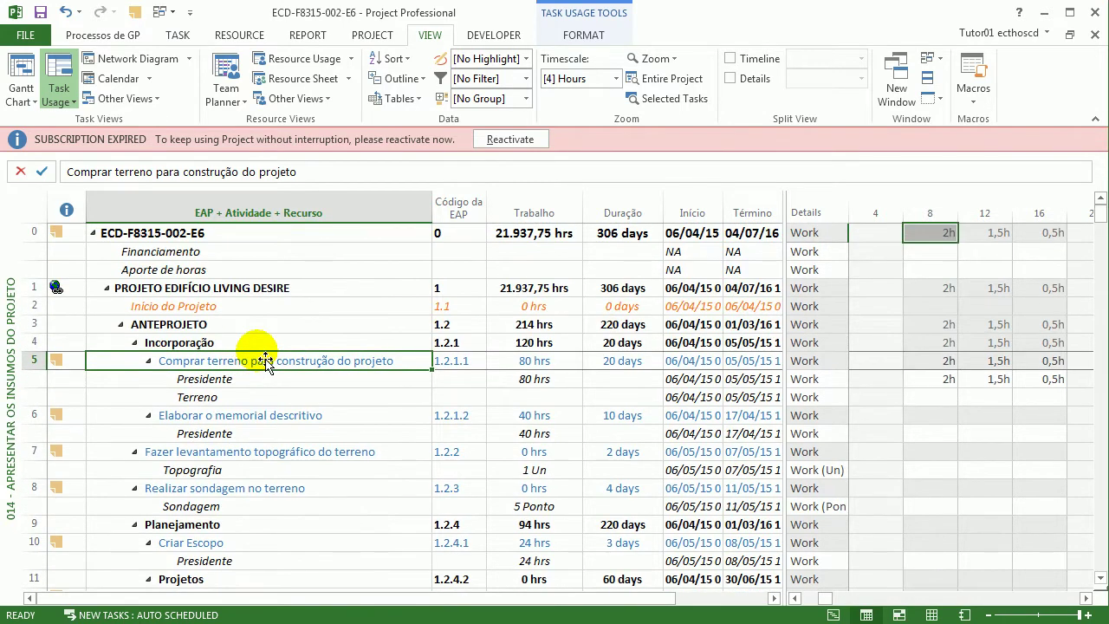
- Switch to Notepad and read the first comment, about the analysis of the suprimentos item
left_click(261, 233)
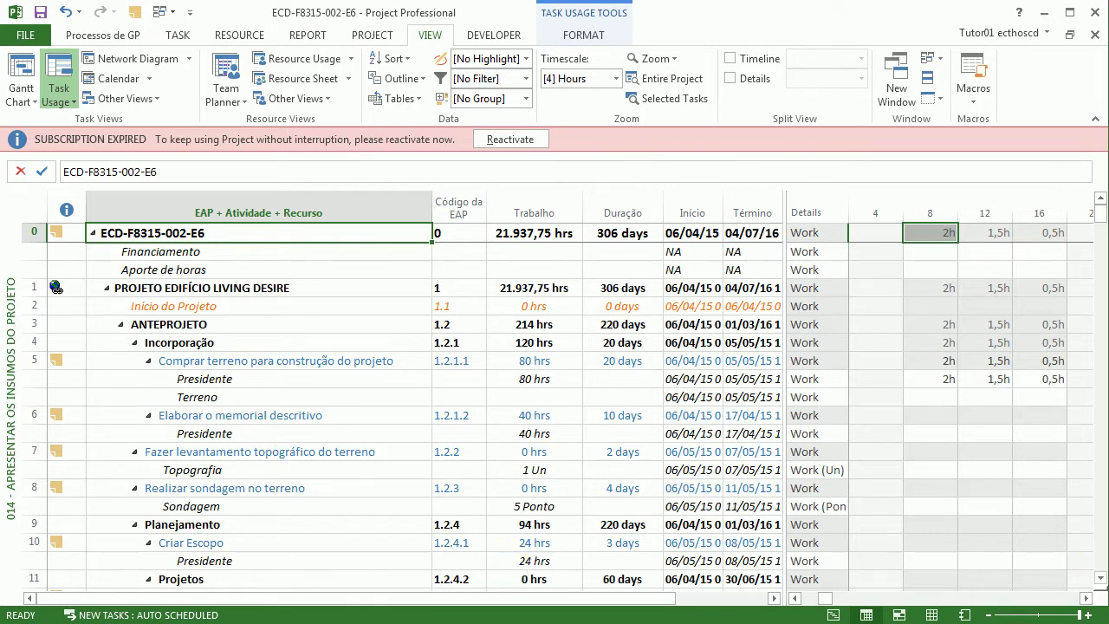
key("alt+Tab")
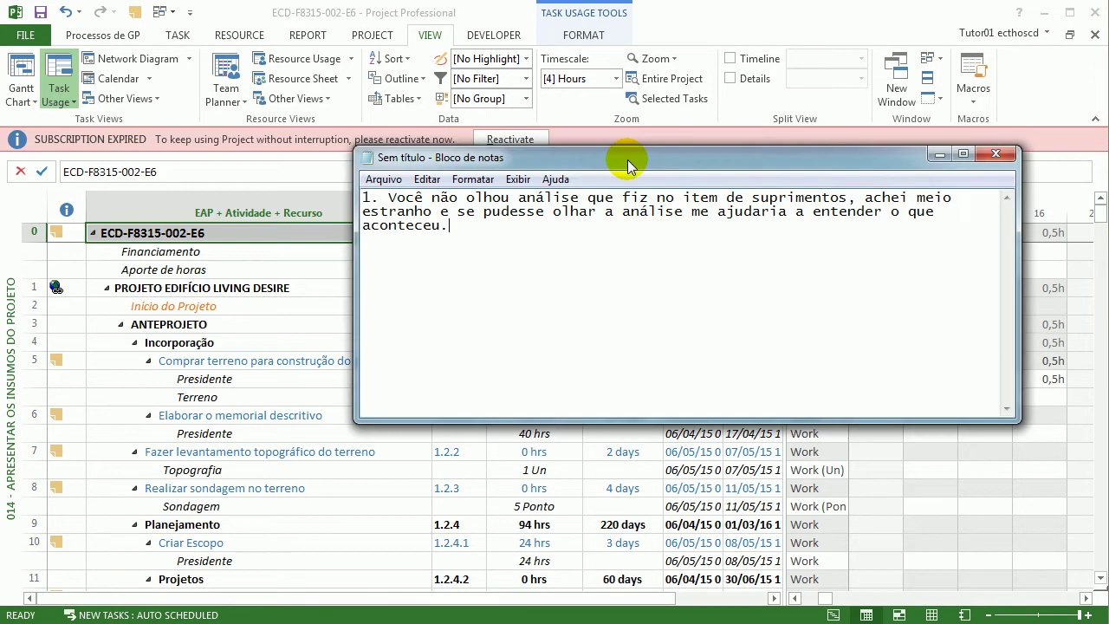
left_click_drag(637, 153, 414, 133)
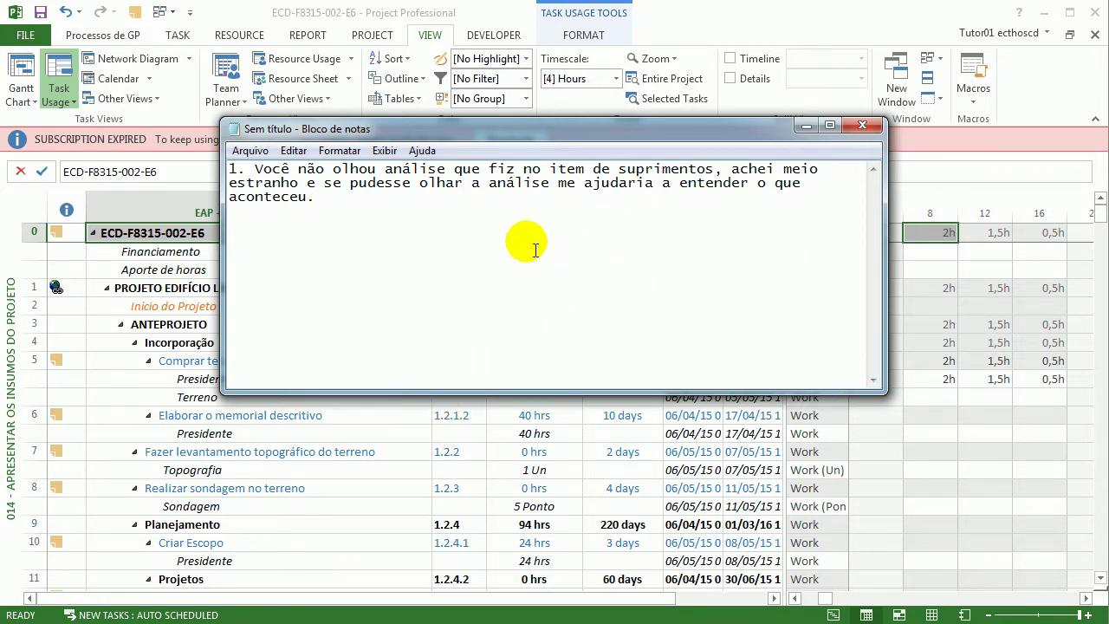
- Return to Project and locate the Realizar pedido - cimento and Entrega cimento tasks under Suprimentos
left_click(423, 433)
scroll(424, 438, "down", 2)
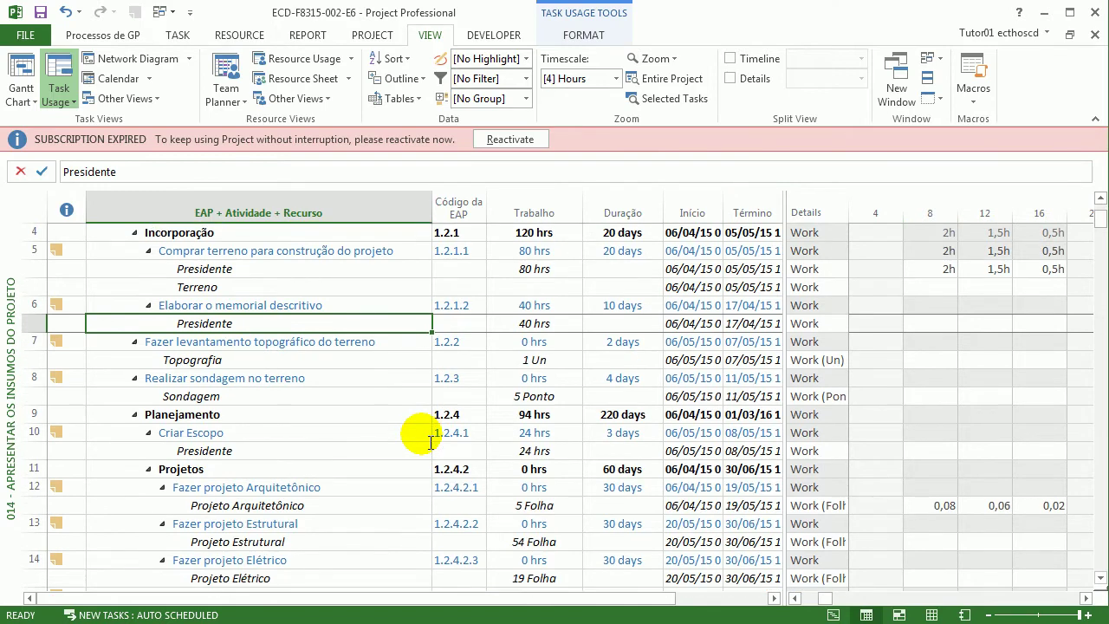
scroll(429, 442, "down", 7)
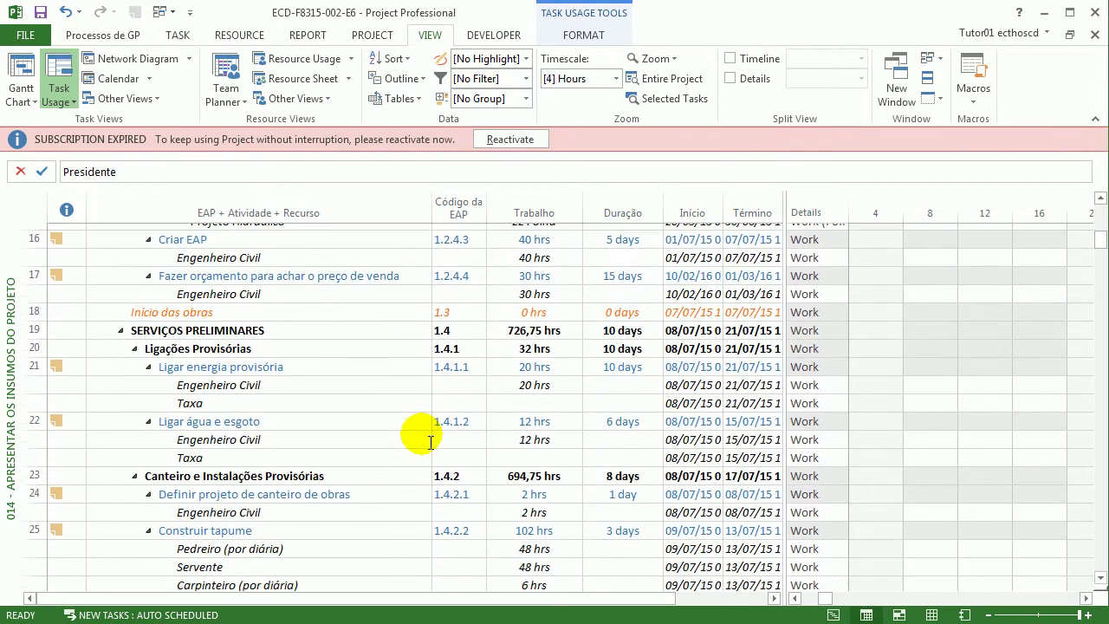
scroll(429, 442, "down", 15)
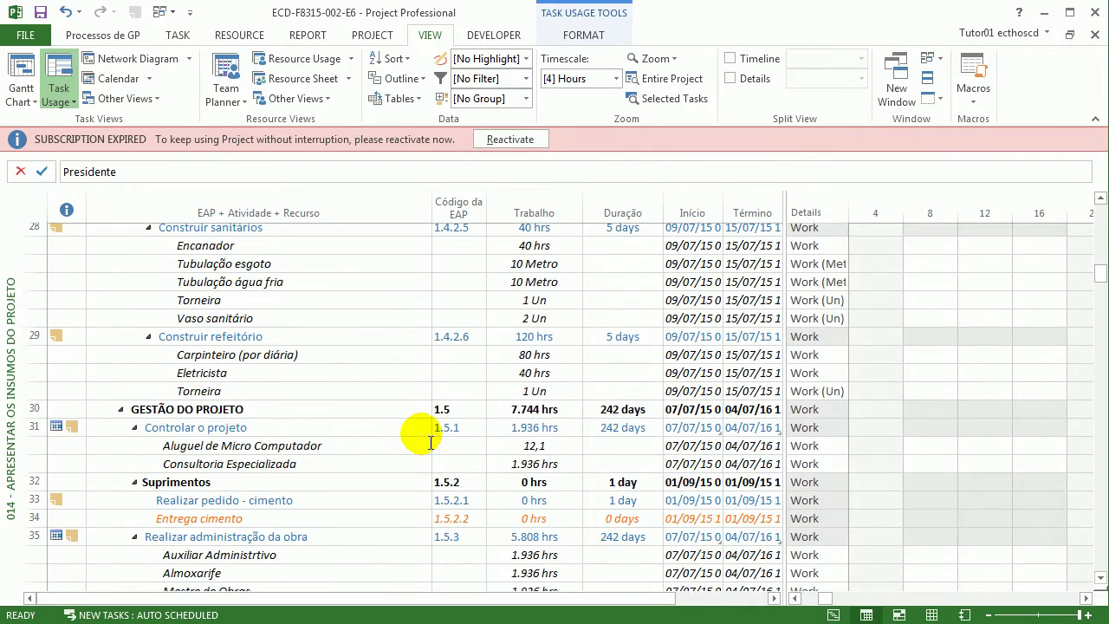
scroll(430, 442, "down", 3)
left_click(344, 382)
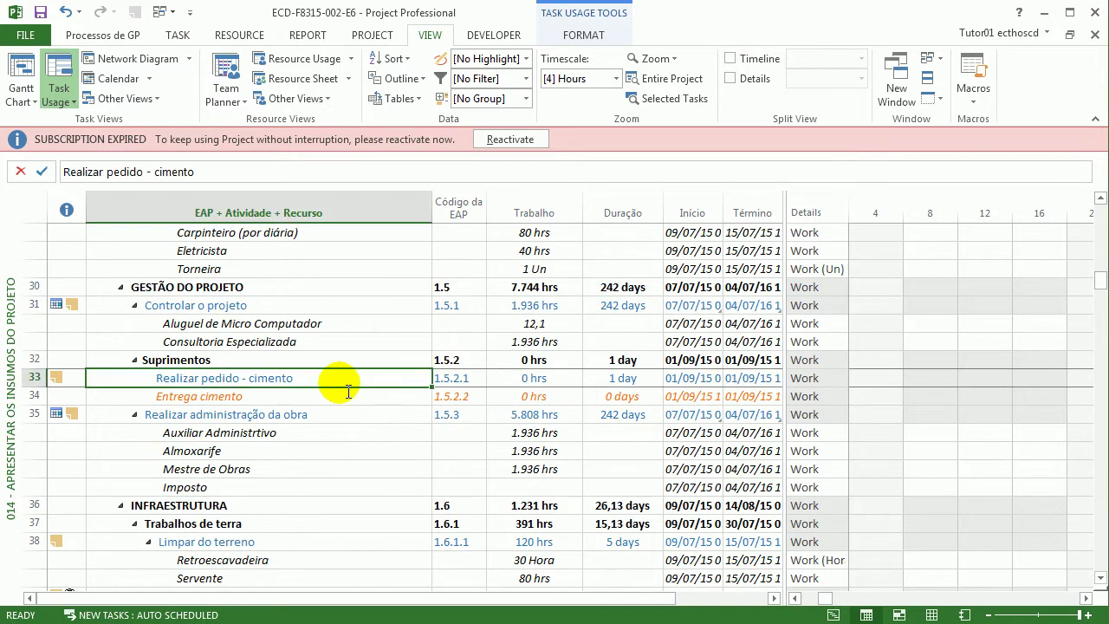
left_click(404, 399)
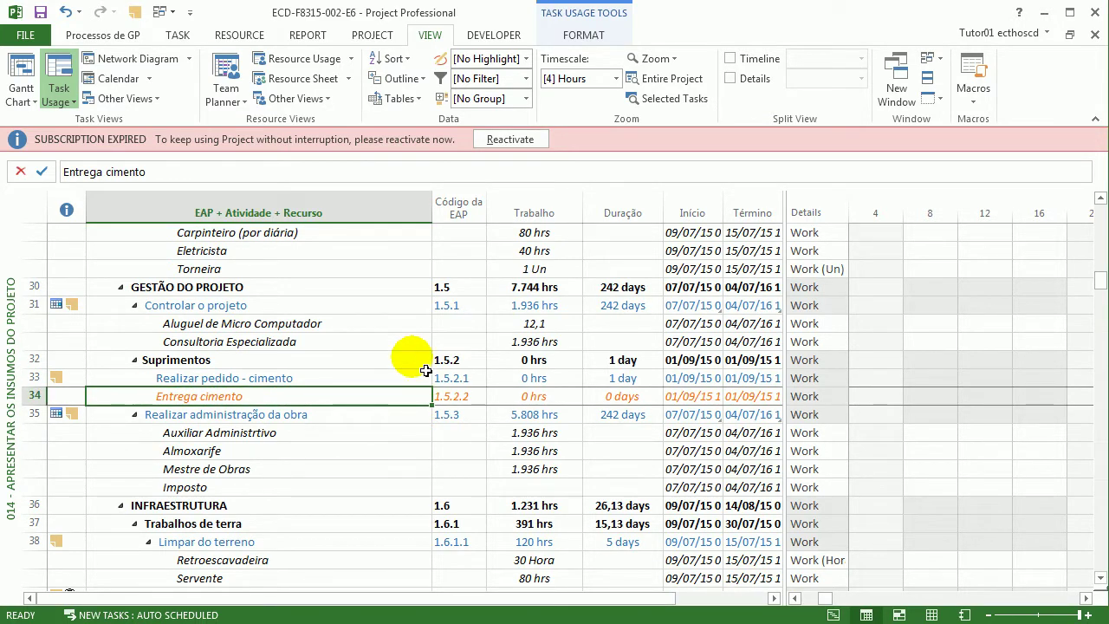
- Widen the table area and the Início and Término columns to fit the full dates and times
left_click_drag(797, 455, 888, 461)
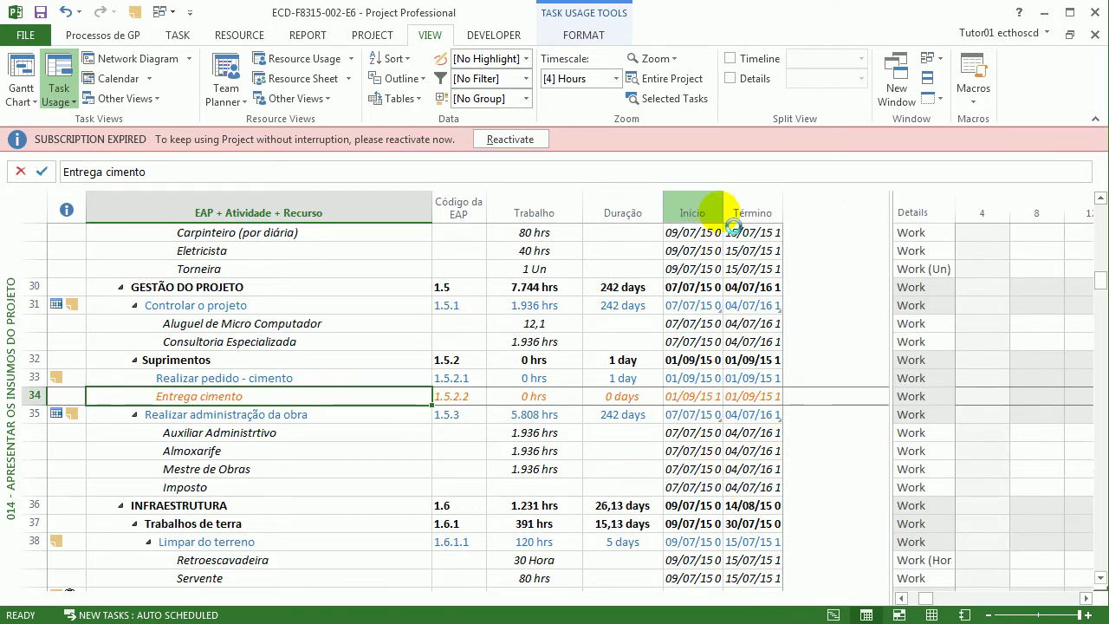
left_click_drag(722, 215, 764, 216)
left_click_drag(834, 222, 866, 218)
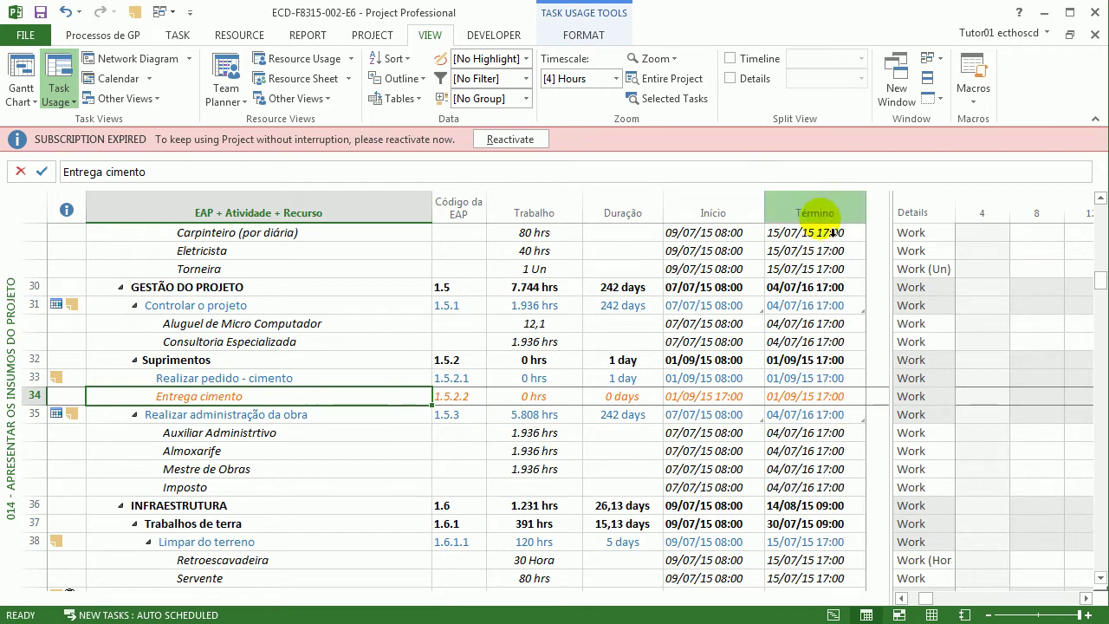
- Check the EAP code, duration and dates of the Realizar pedido - cimento and Entrega cimento tasks
left_click(396, 376)
left_click(362, 399)
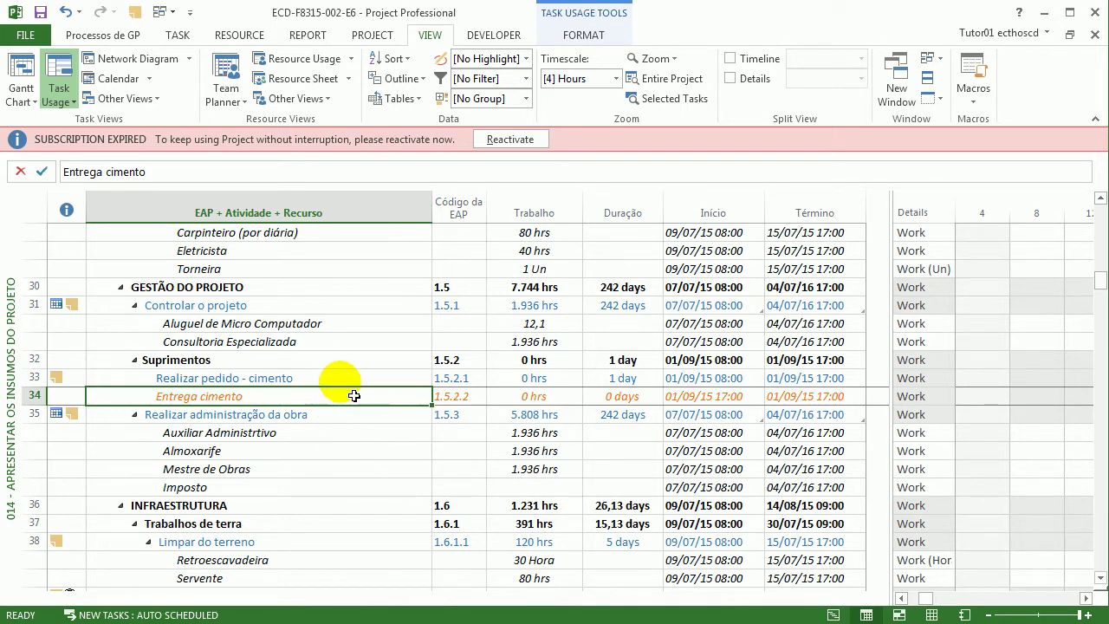
left_click(452, 379)
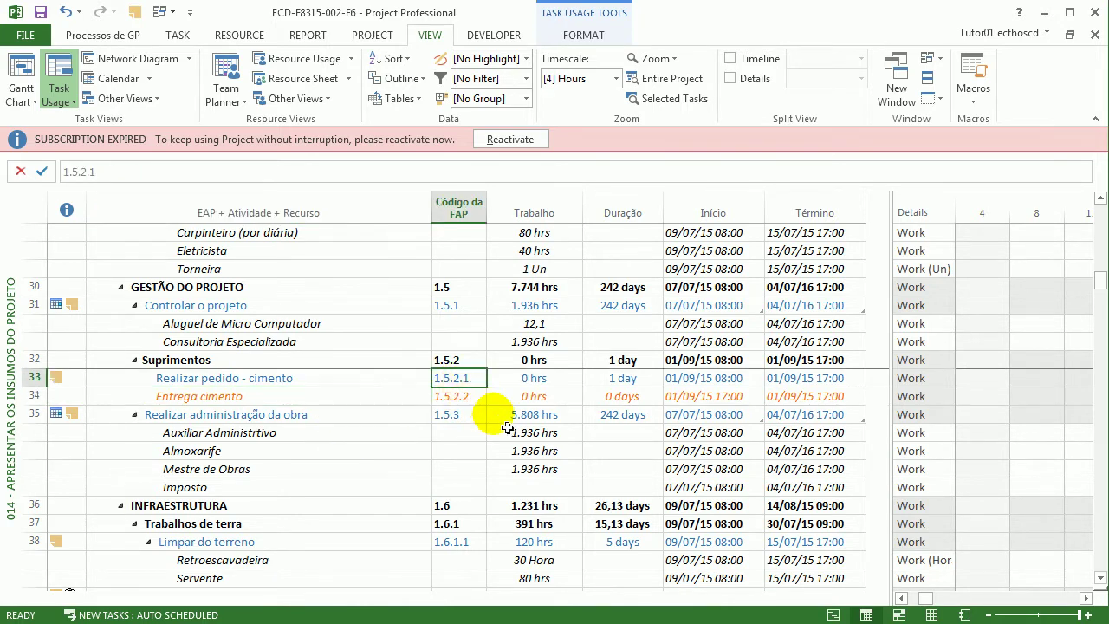
left_click(639, 397)
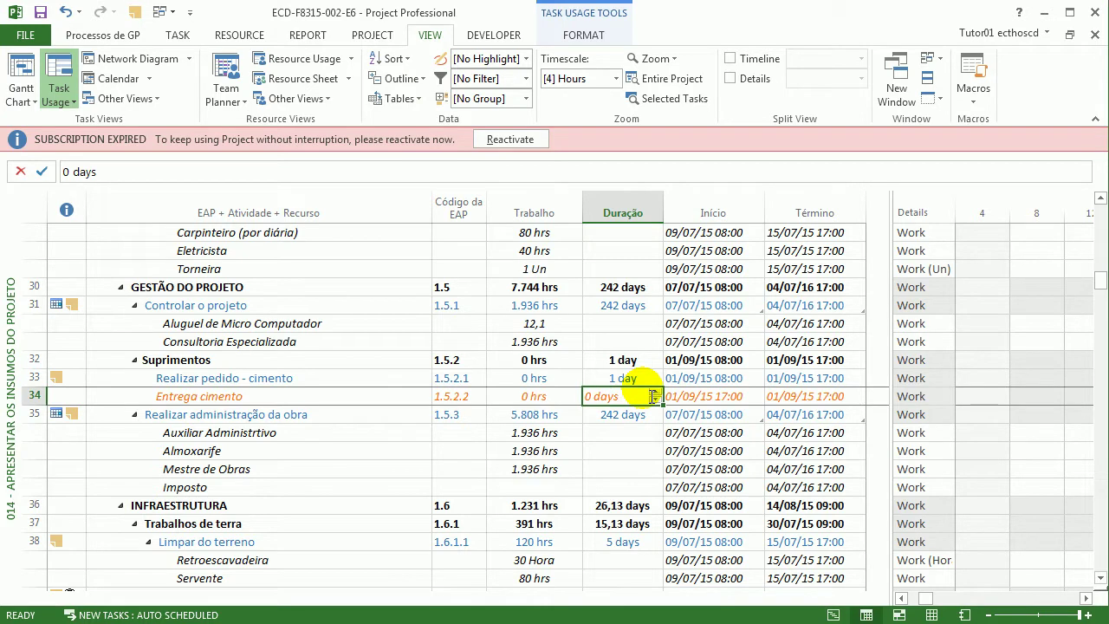
- Examine the constraint, general, custom field and predecessor settings of the Realizar pedido - cimento task, and leave them without saving
left_click(294, 377)
double_click(297, 378)
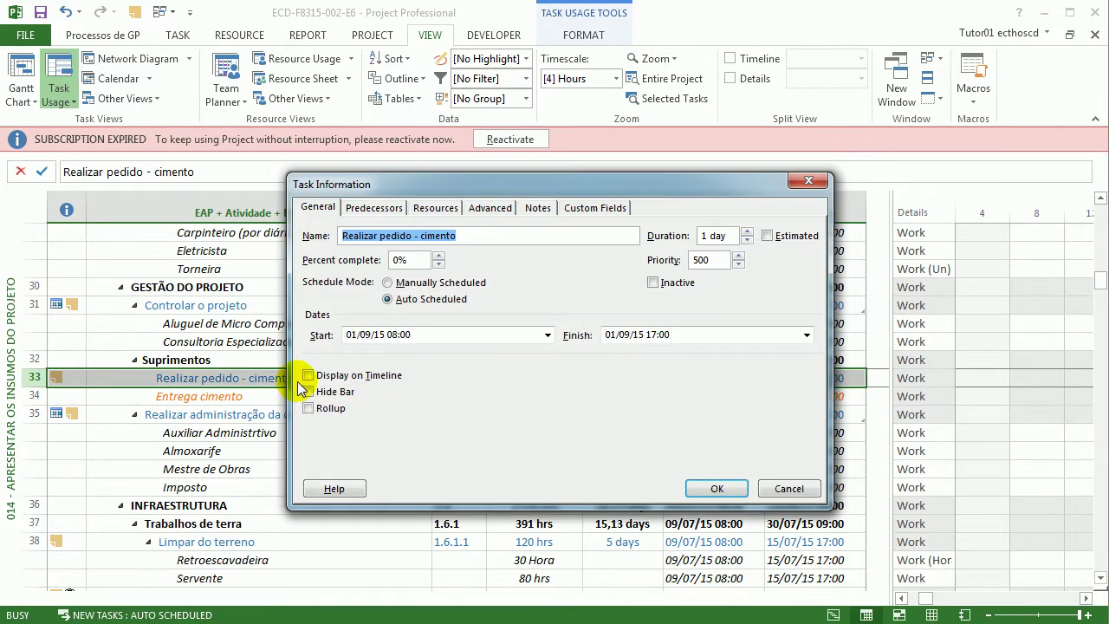
left_click(472, 212)
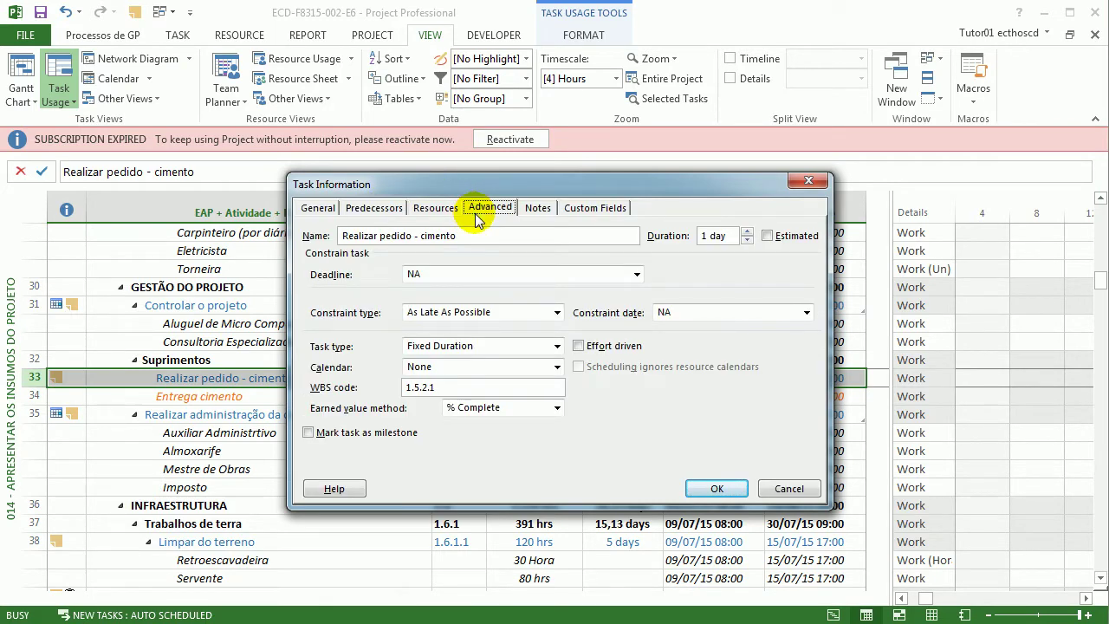
left_click(434, 207)
left_click(372, 210)
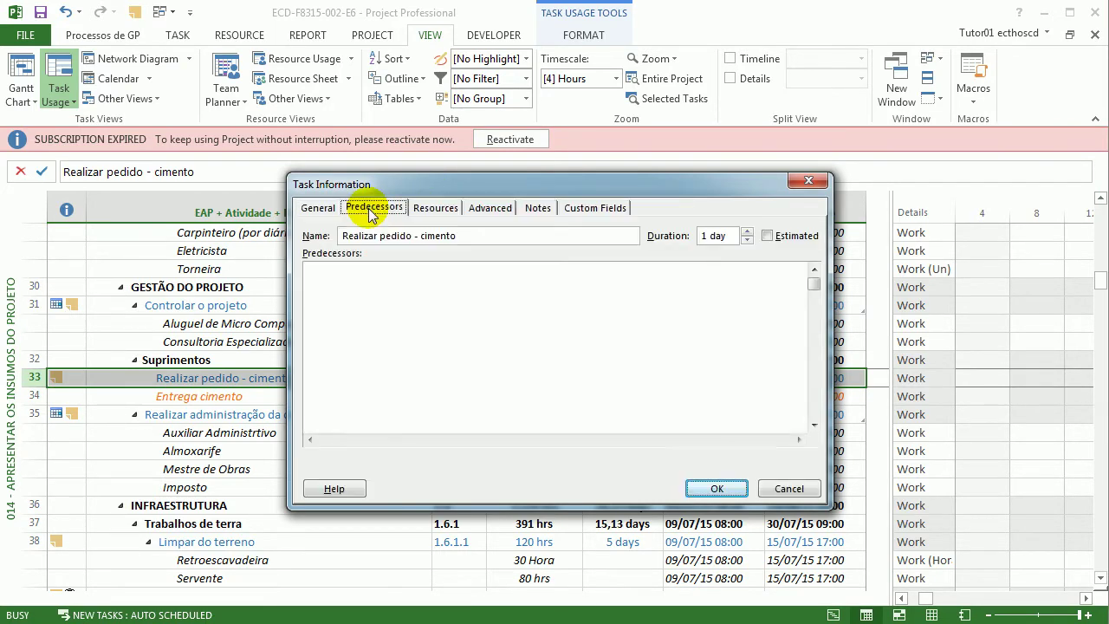
left_click(319, 209)
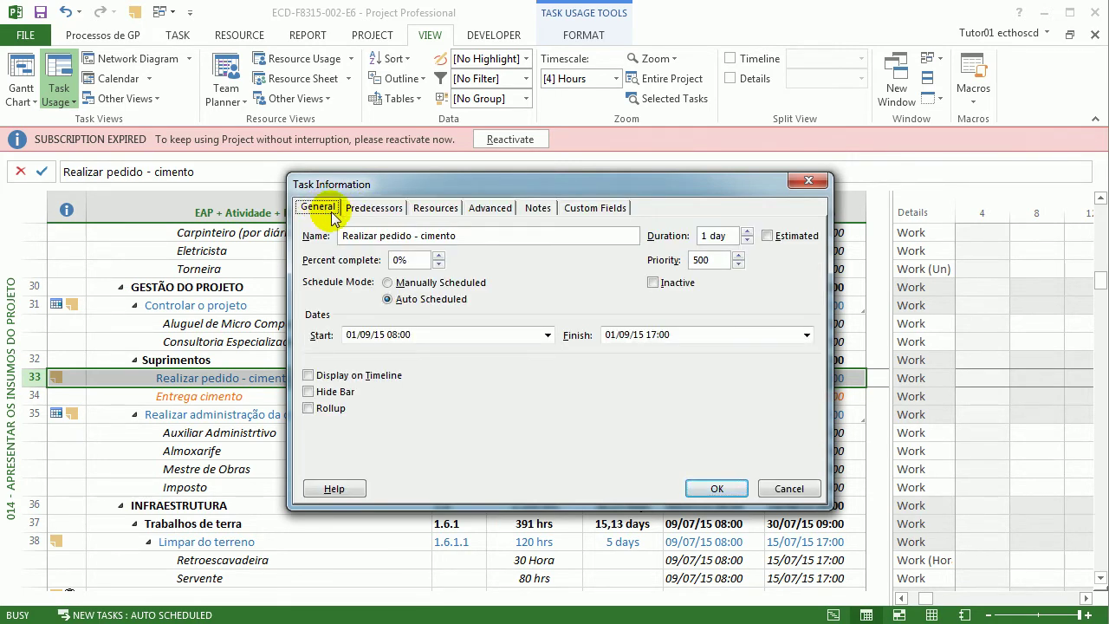
left_click(594, 208)
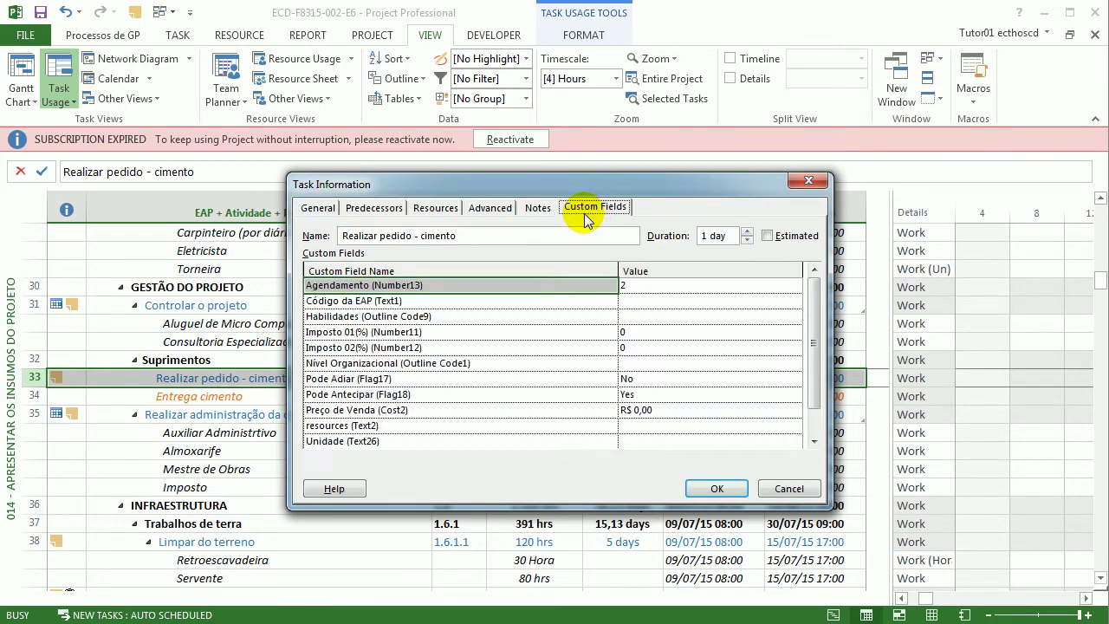
left_click(378, 209)
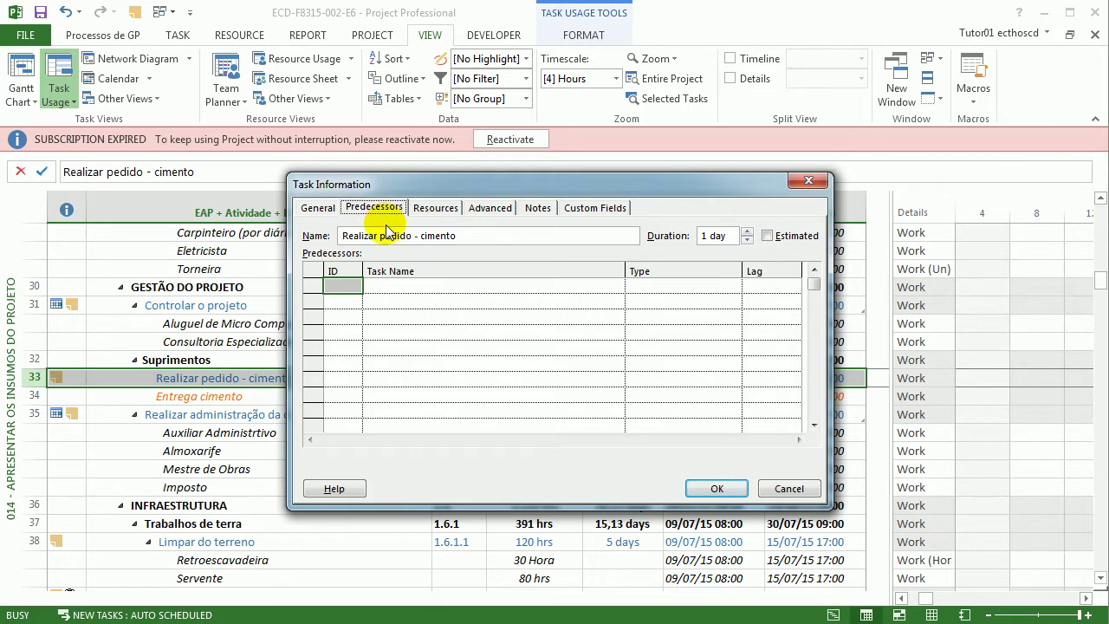
left_click(784, 488)
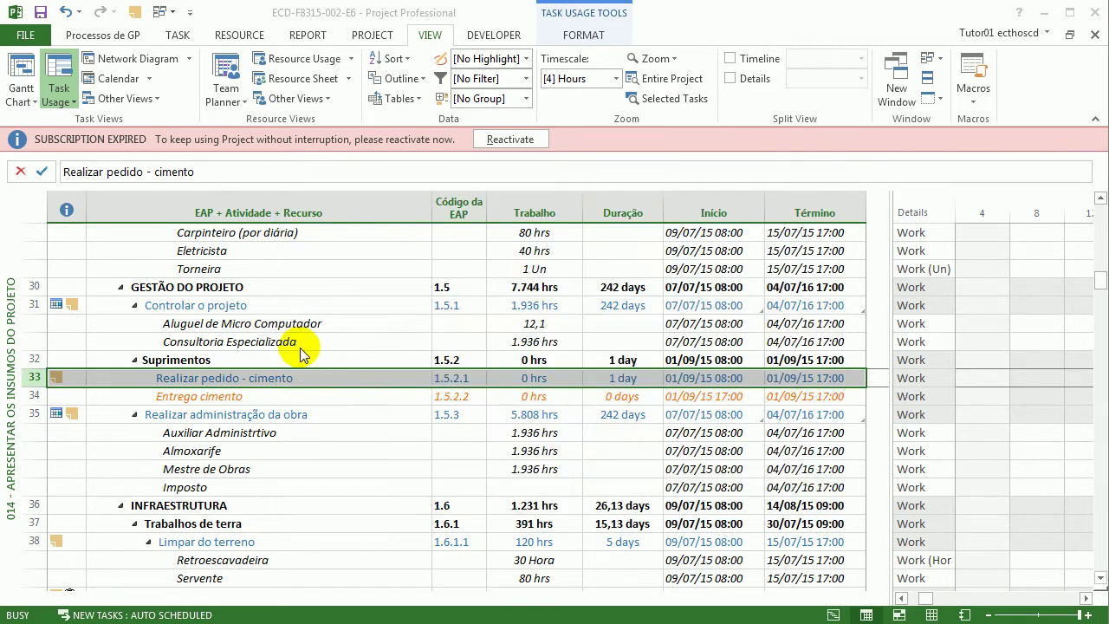
- Check which predecessor the Entrega cimento milestone has, including its link type and lag, and cancel
double_click(272, 396)
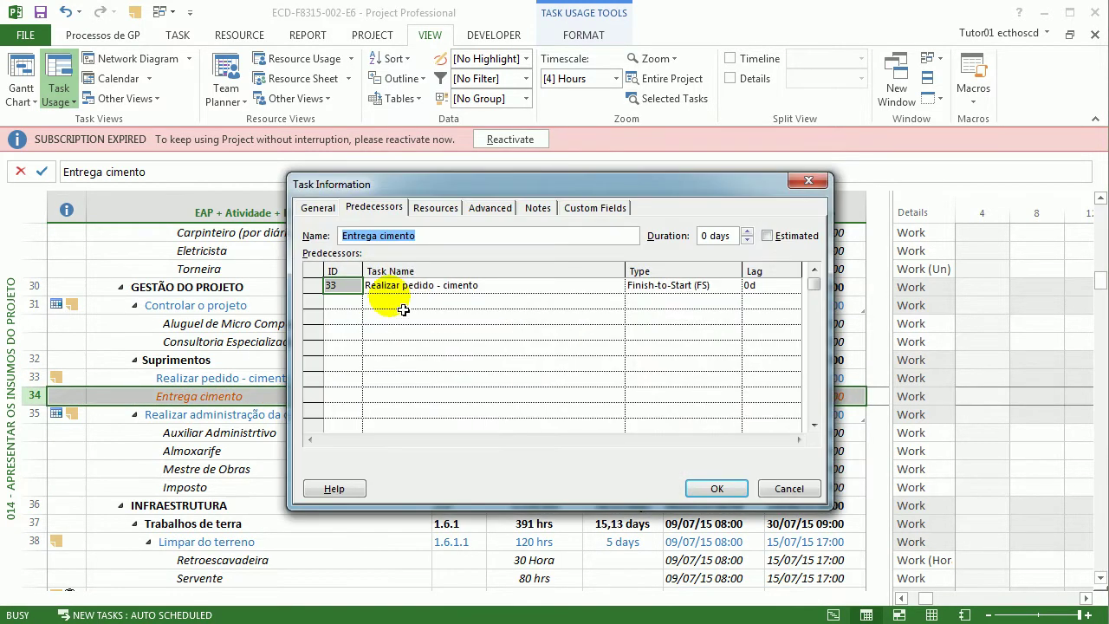
left_click(426, 288)
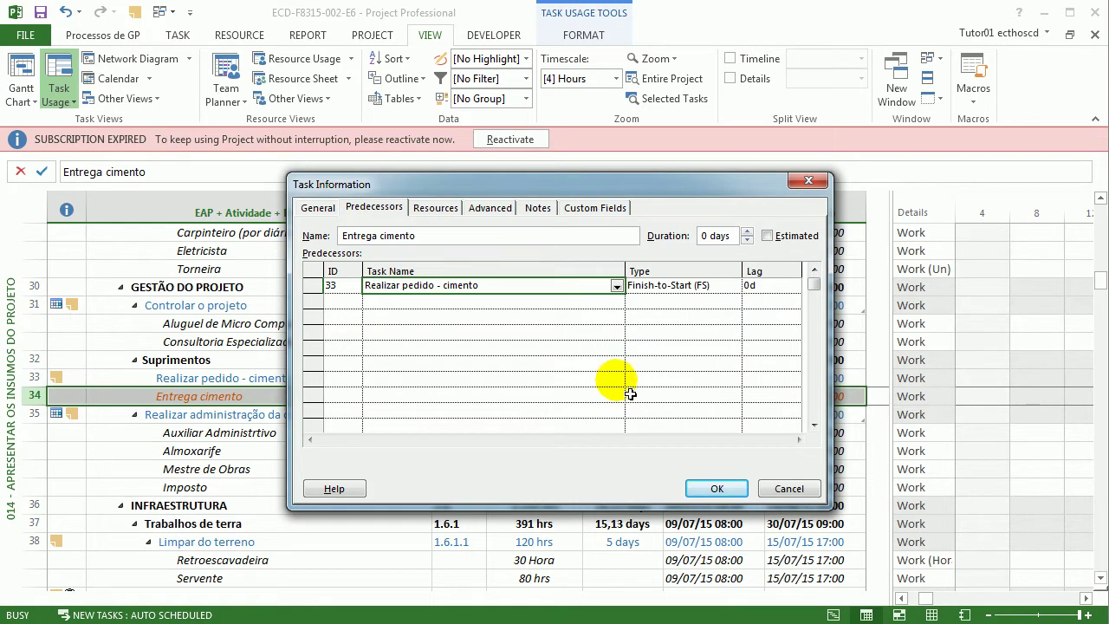
left_click(777, 485)
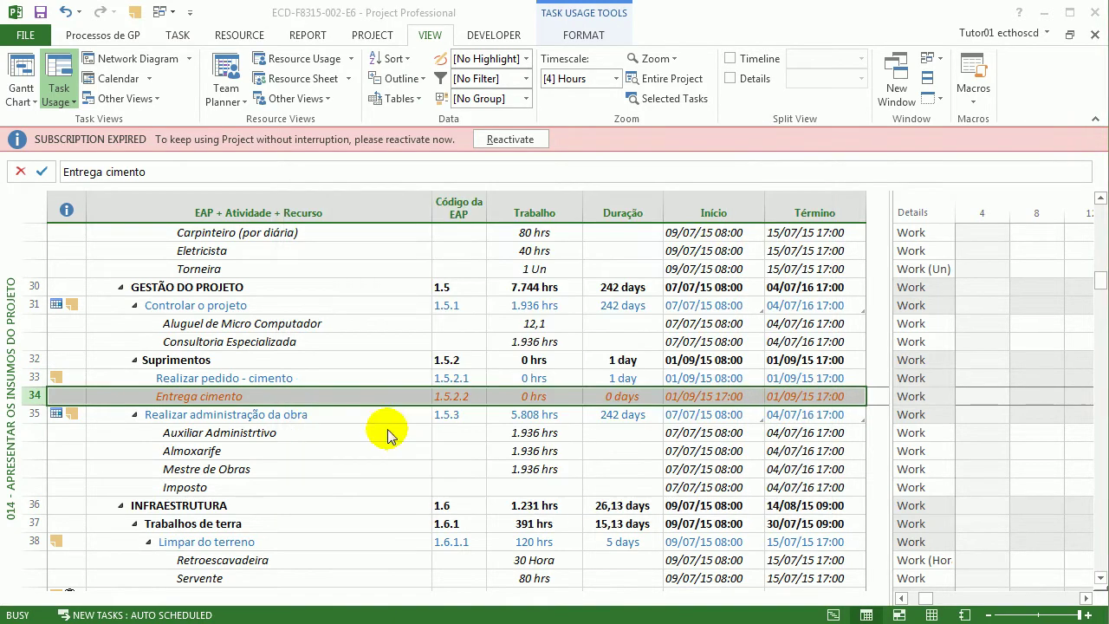
- Check the Realizar pedido - cimento task for any predecessor, link type or lag, and leave its information without saving
left_click(309, 378)
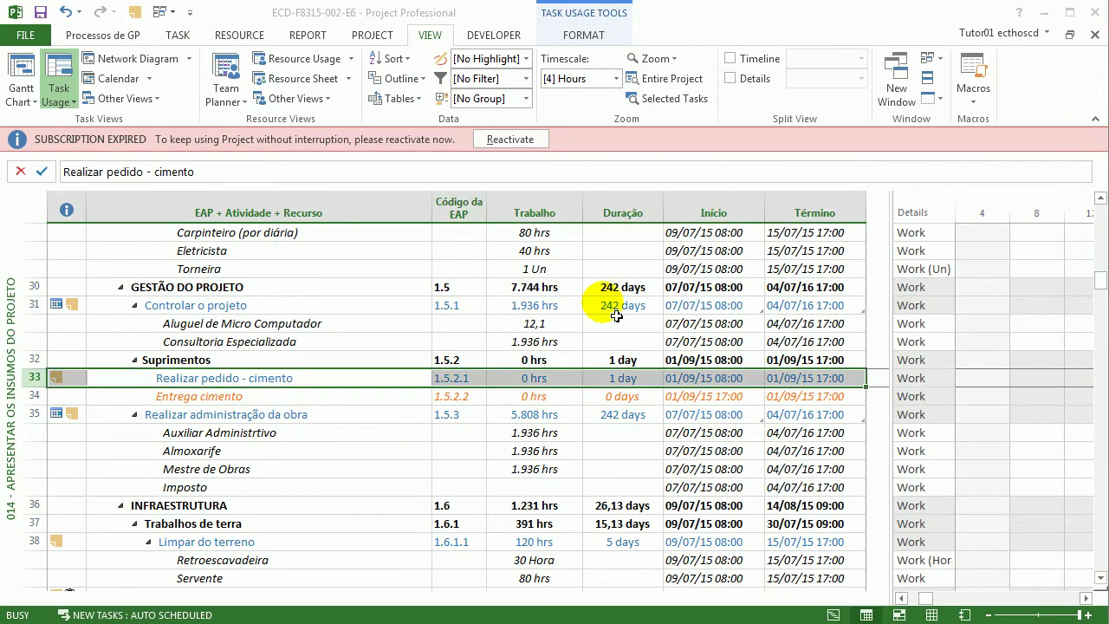
key("shift+F2")
left_click(465, 286)
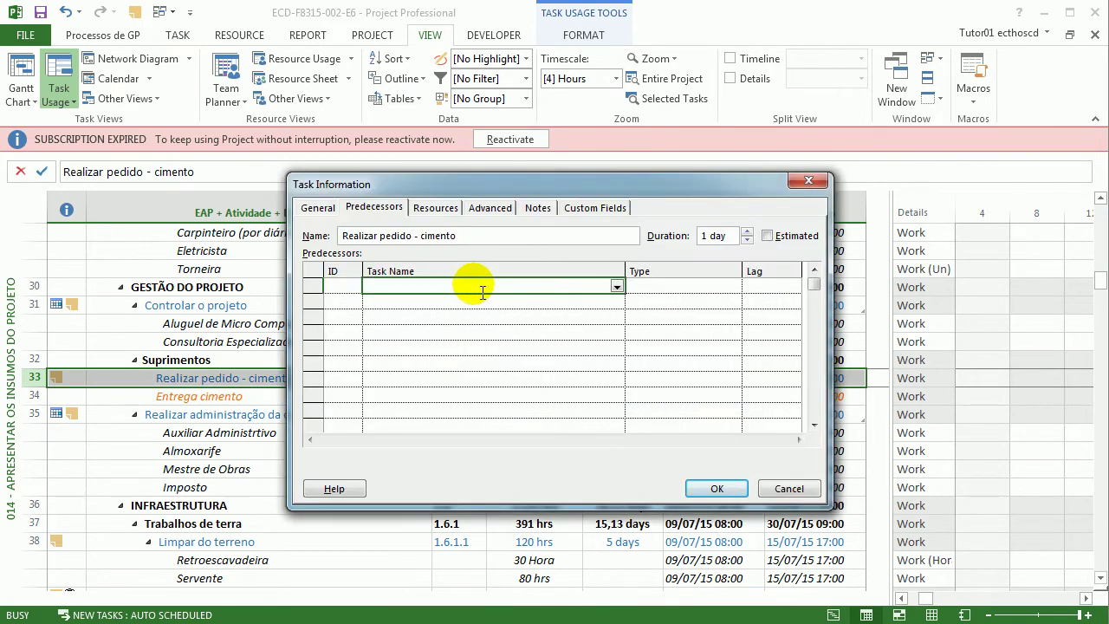
left_click(777, 288)
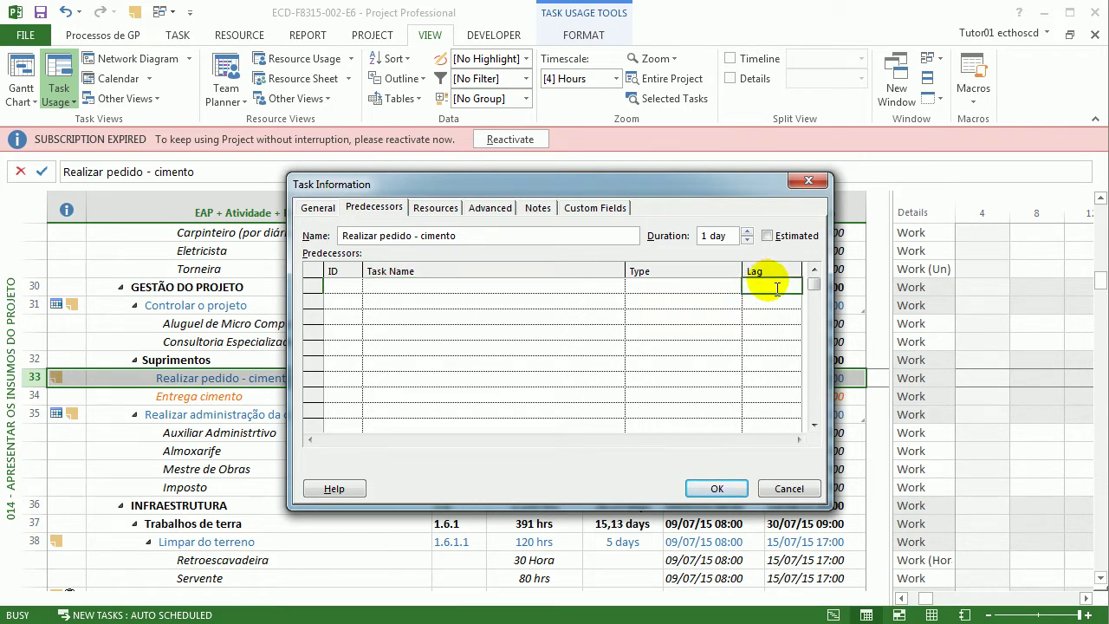
left_click(807, 181)
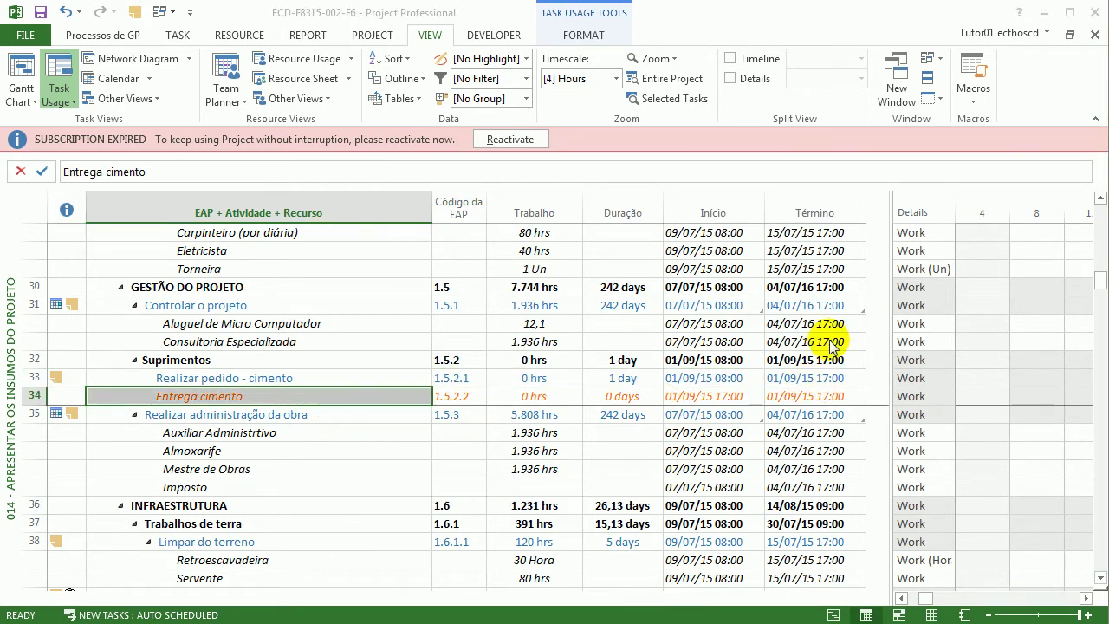
left_click(454, 379)
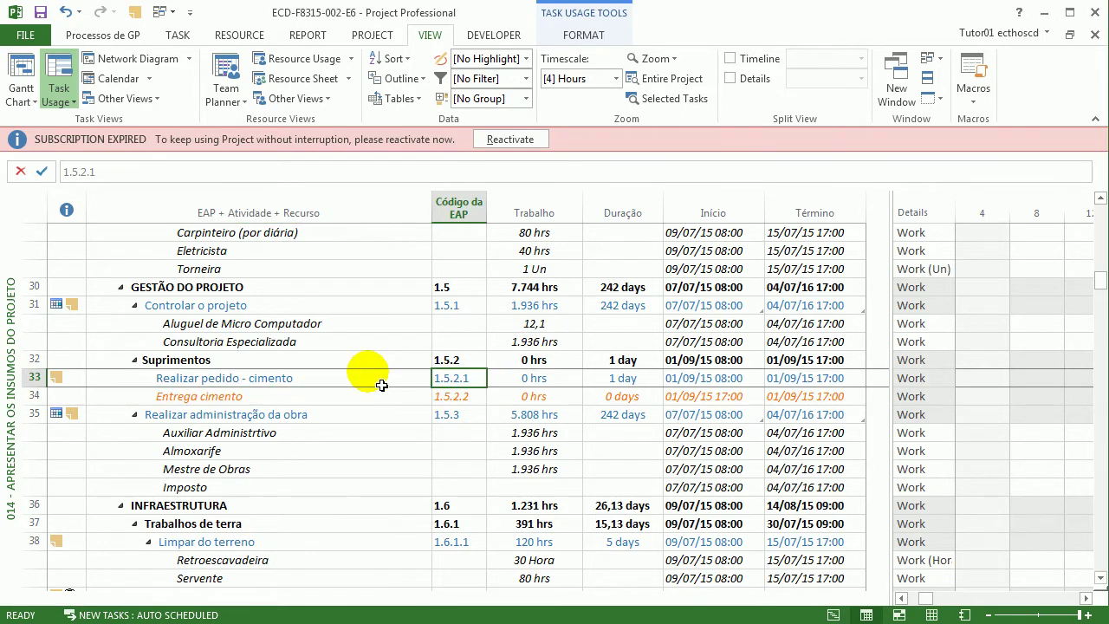
double_click(381, 385)
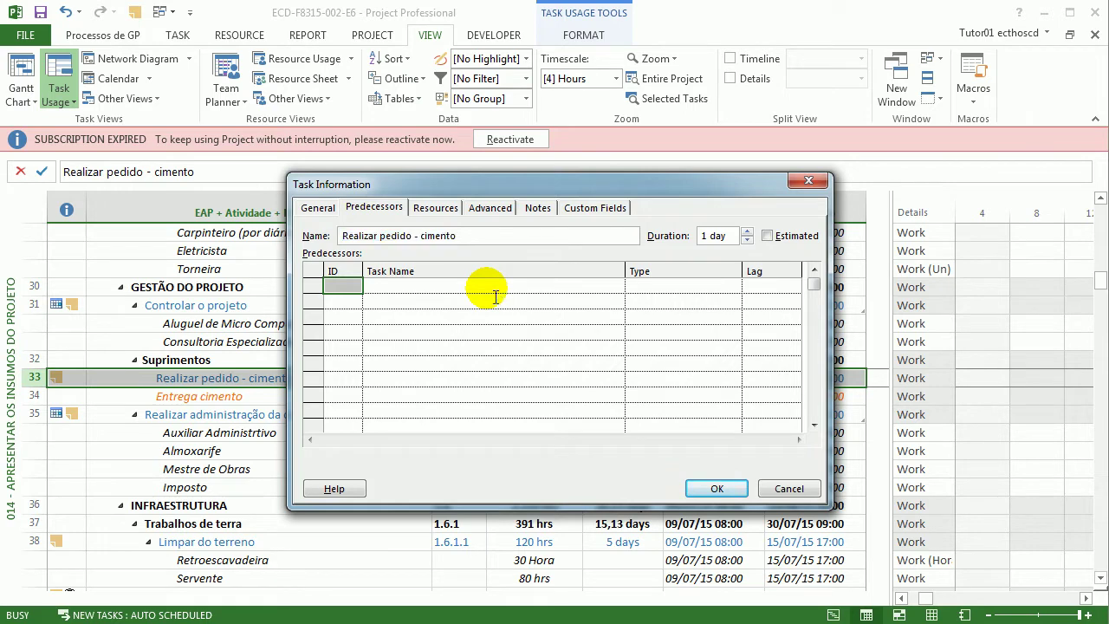
left_click(775, 286)
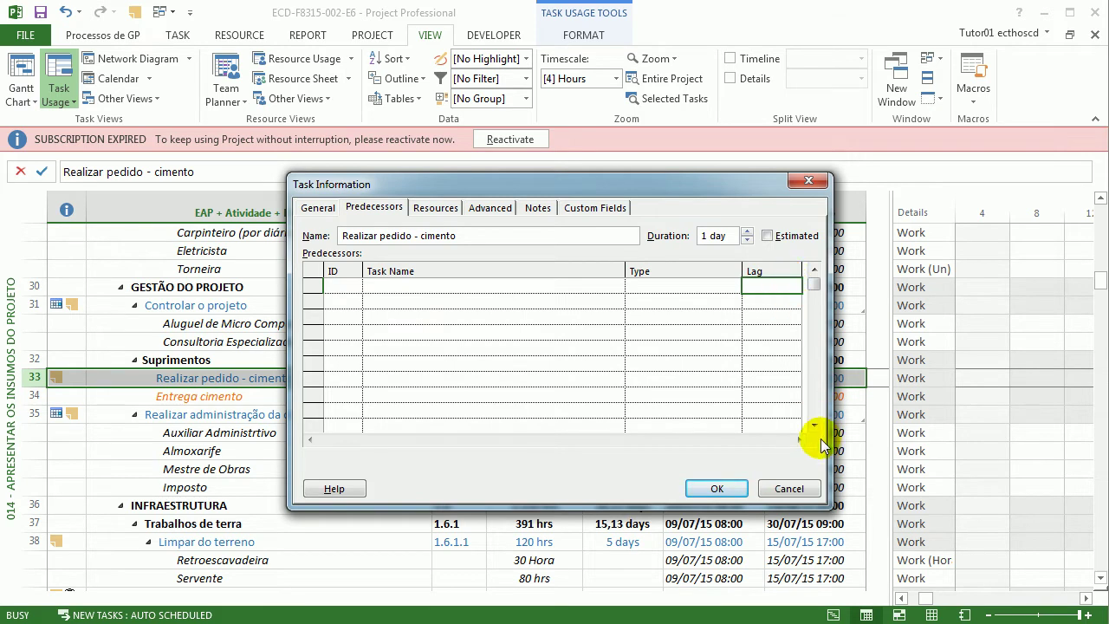
left_click(788, 488)
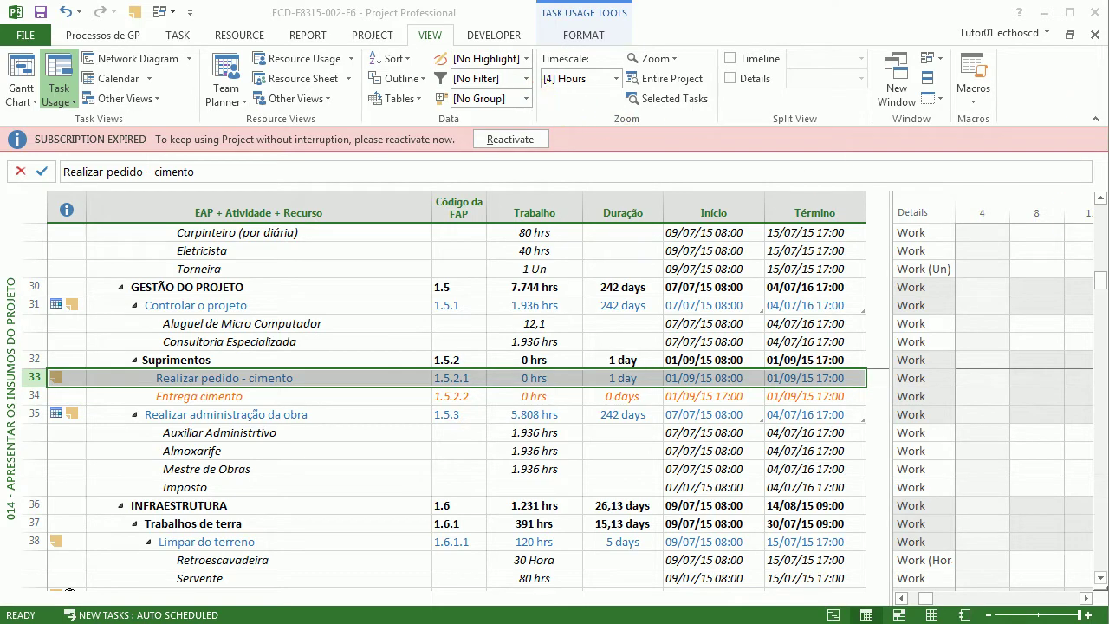
- Minimize the project window and close the untitled note containing the Suprimentos comment without saving it
left_click(1043, 12)
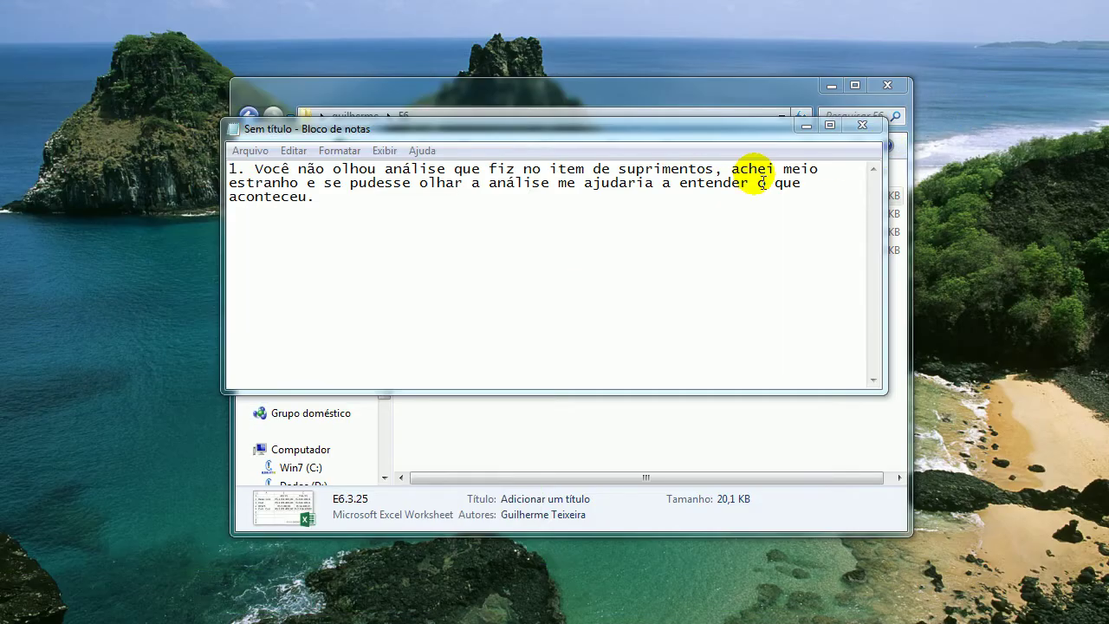
left_click(862, 126)
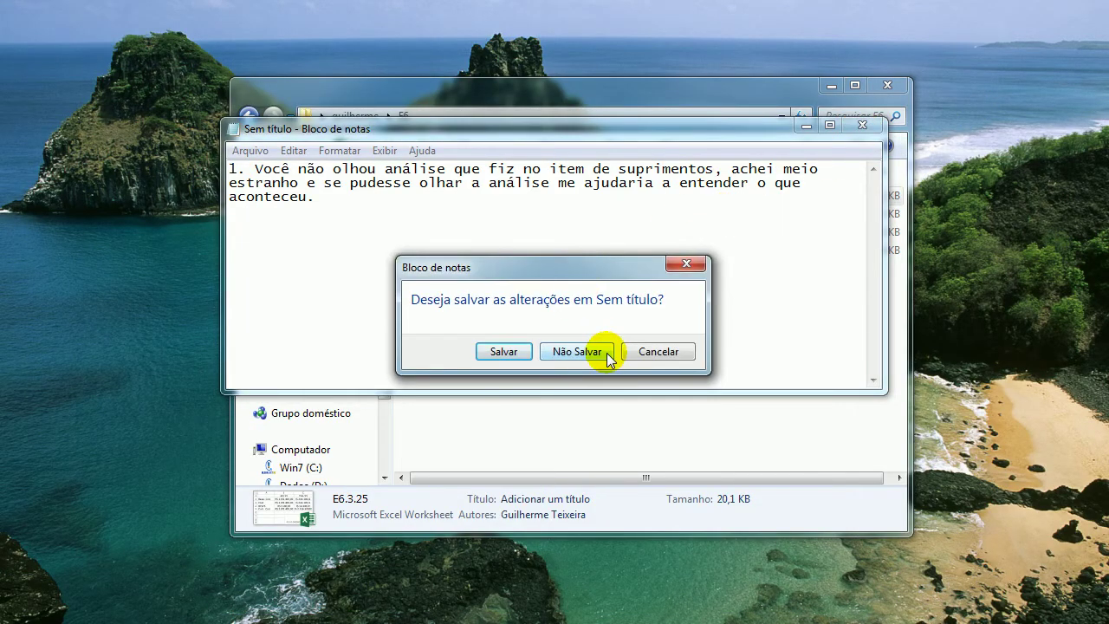
left_click(577, 352)
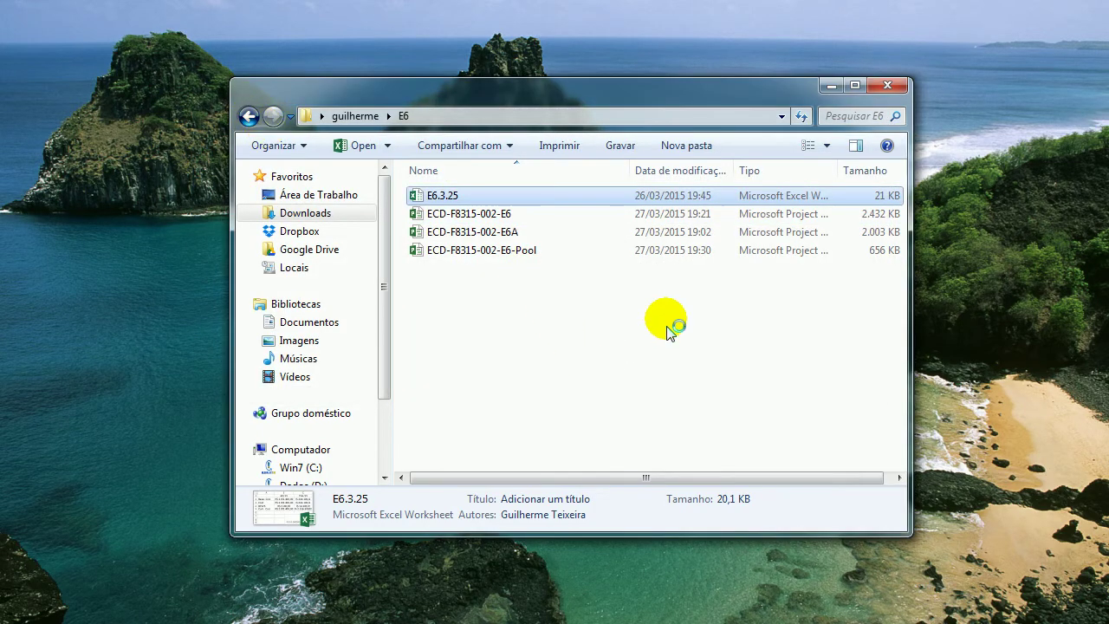
- Go to the parent folder of E6 and extract the ECD-F8315-002-E6-RiP archive directly into it
key("BackSpace")
left_click(515, 233)
right_click(515, 233)
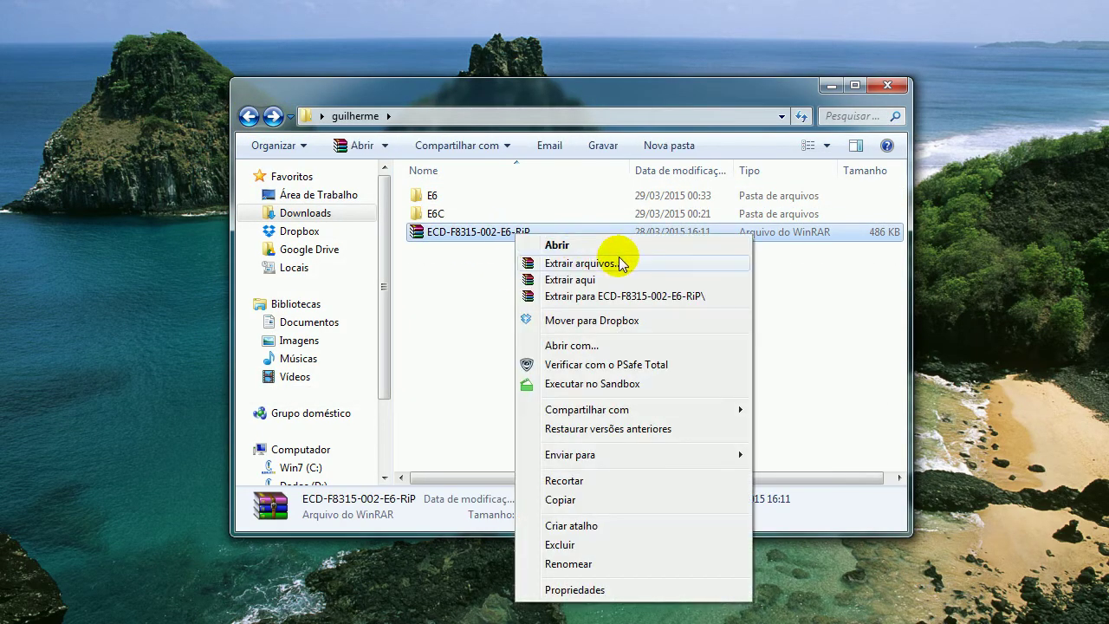
left_click(592, 280)
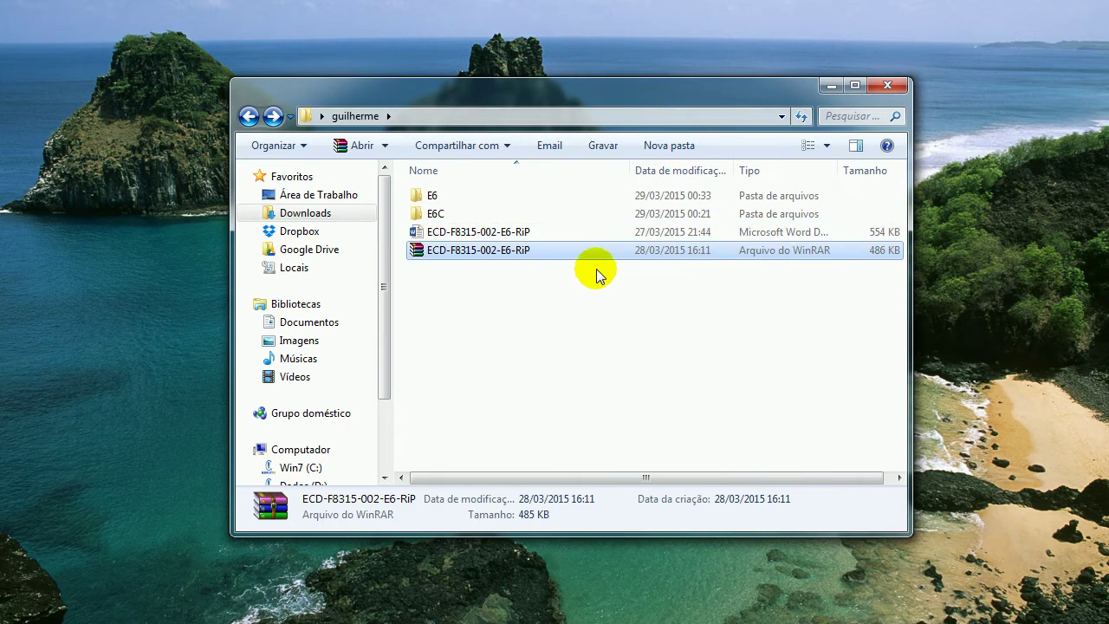
- Look inside the ECD-F8315-002-E6-RiP archive, close it, and open the extracted Word document of the same name
double_click(533, 252)
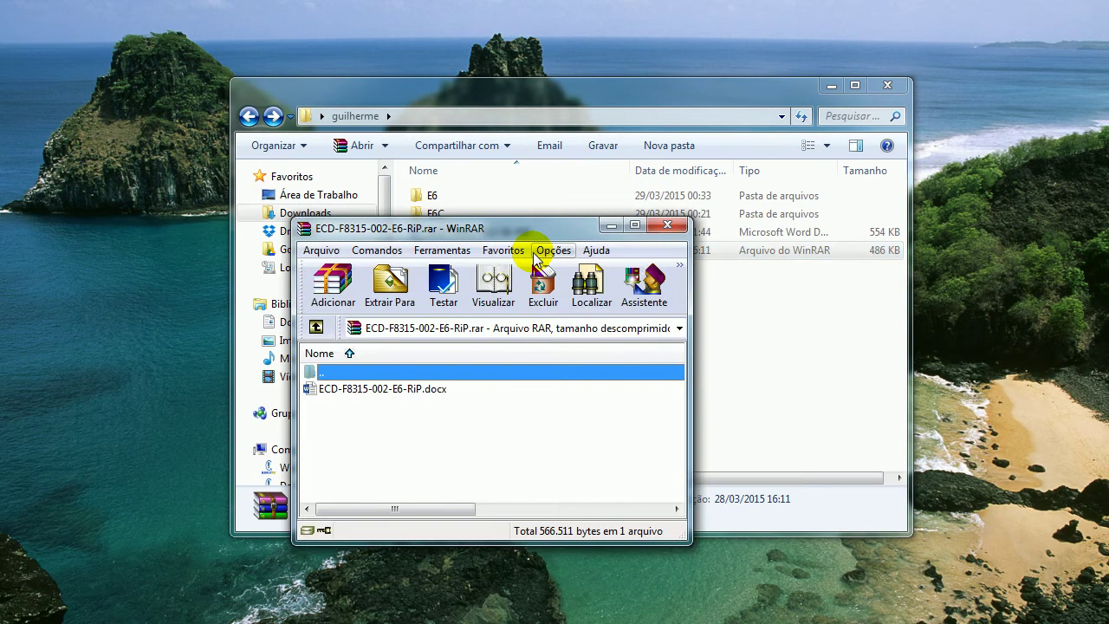
left_click(667, 225)
double_click(454, 233)
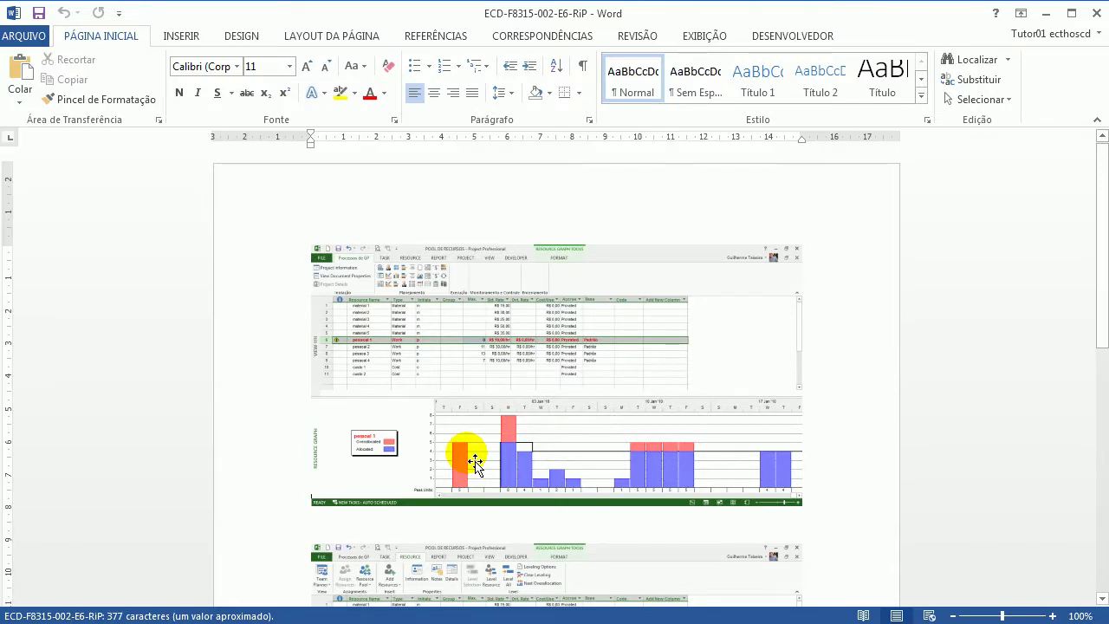
- Examine the document's two resource graph screenshots for pessoal 1 and its closing analysis paragraph, comparing the allocation between the graphs
scroll(473, 462, "down", 5)
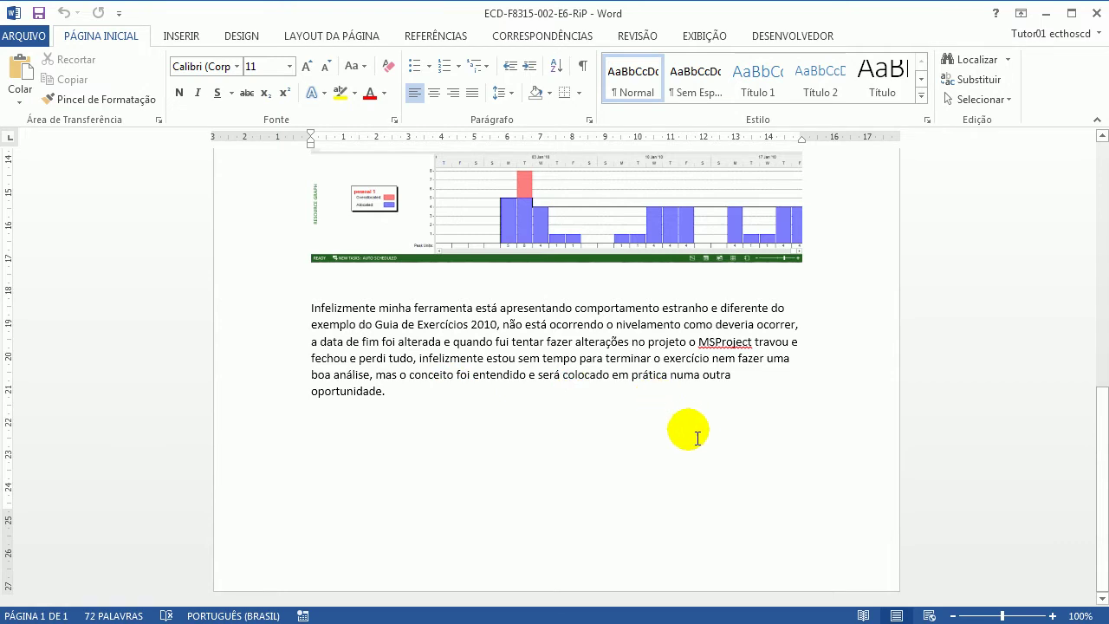
scroll(702, 439, "up", 10)
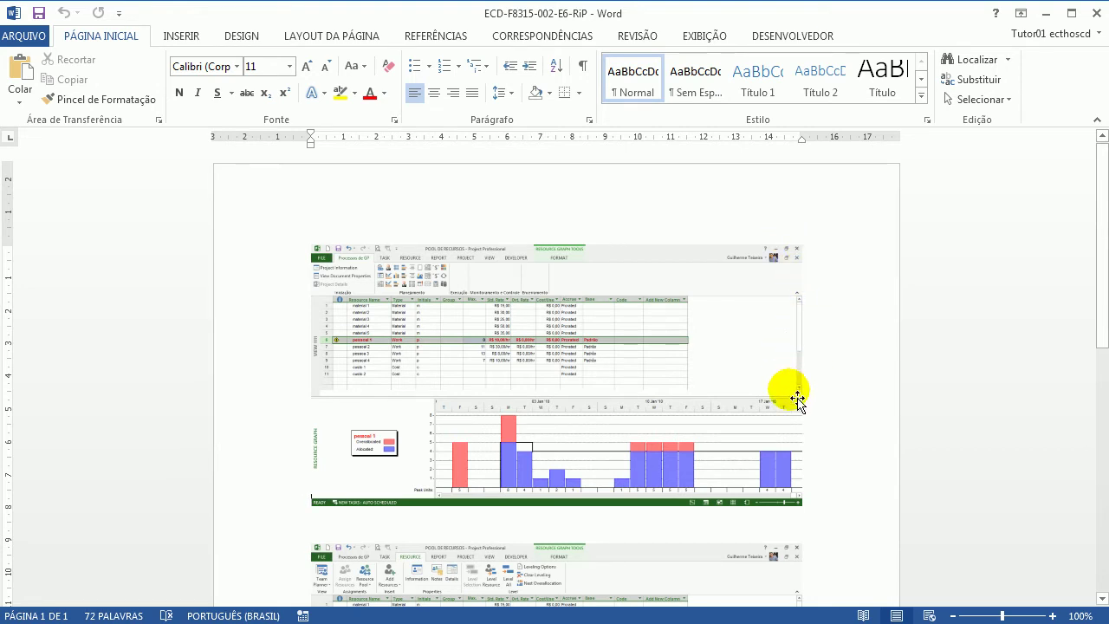
scroll(797, 399, "down", 4)
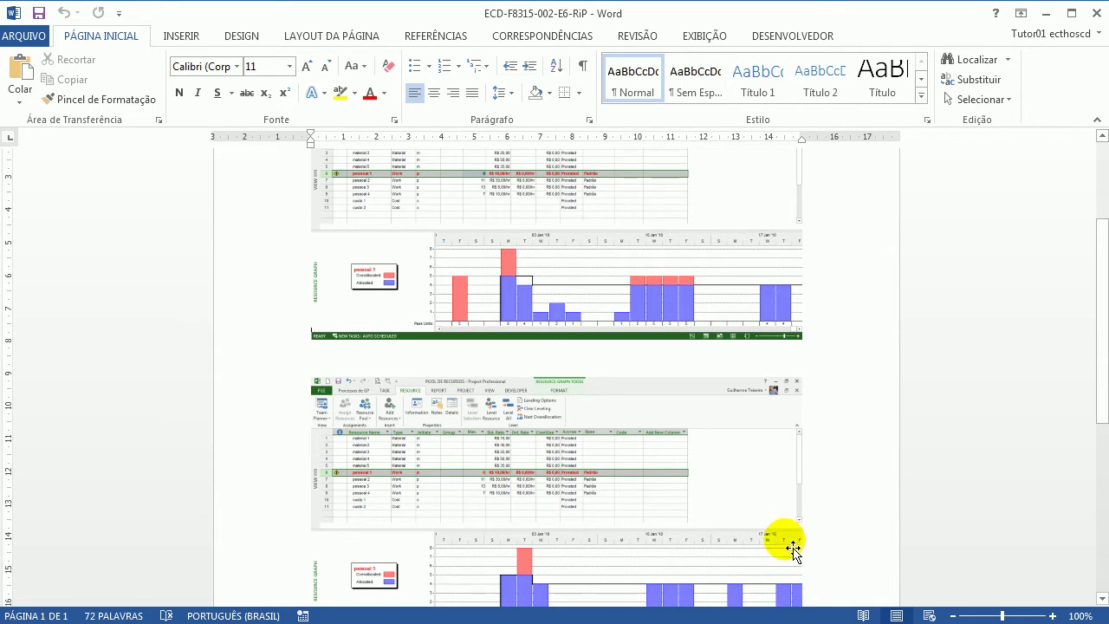
scroll(789, 555, "up", 4)
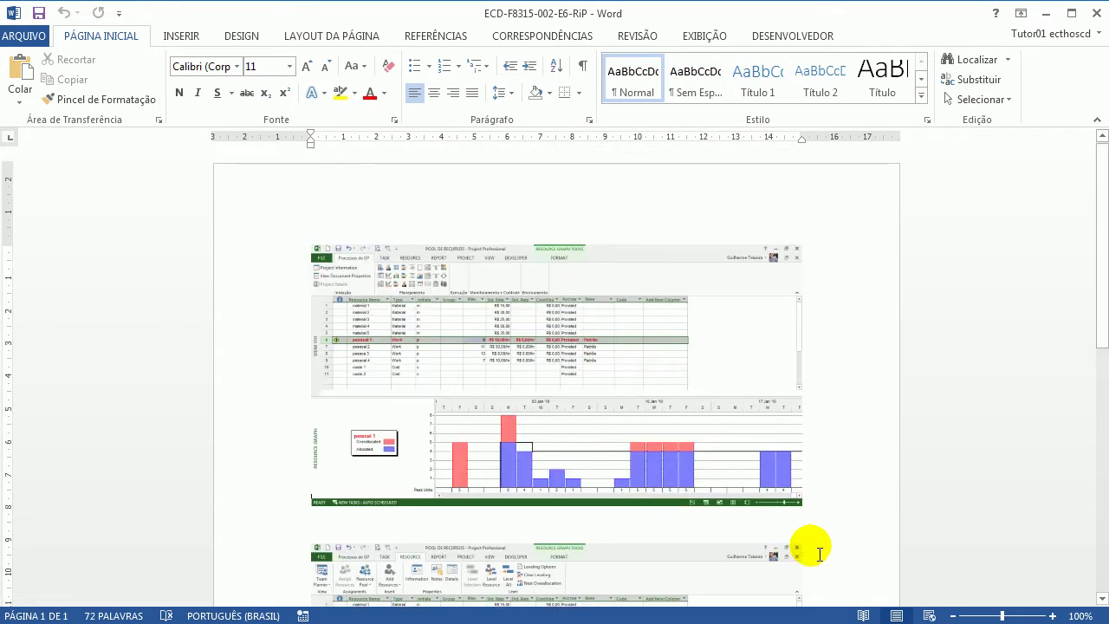
left_click(693, 446)
scroll(697, 455, "down", 3)
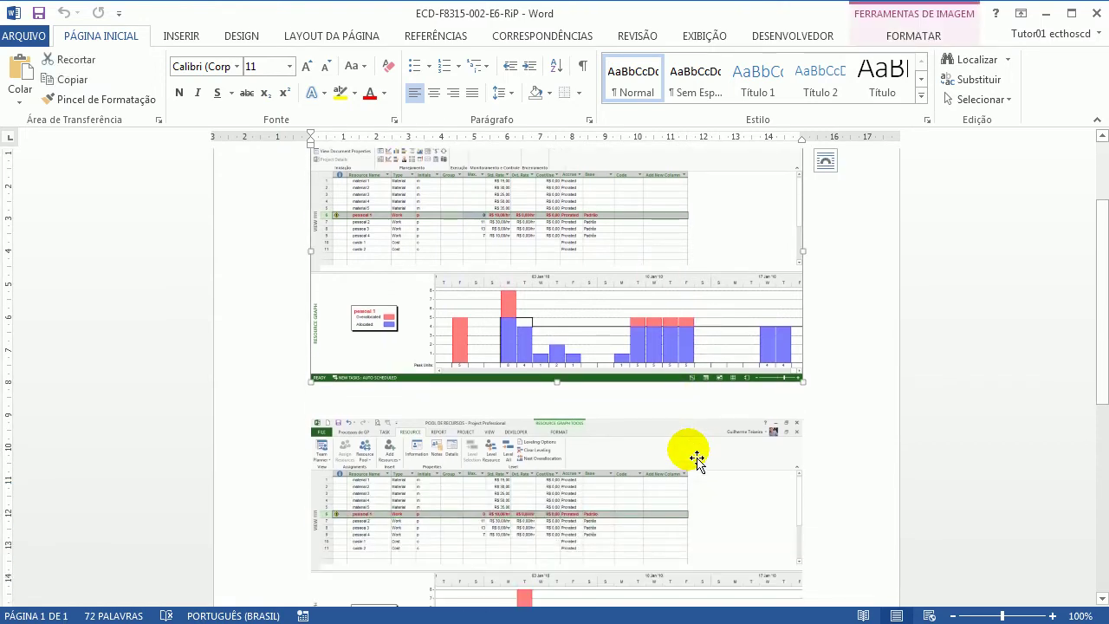
scroll(698, 459, "up", 1)
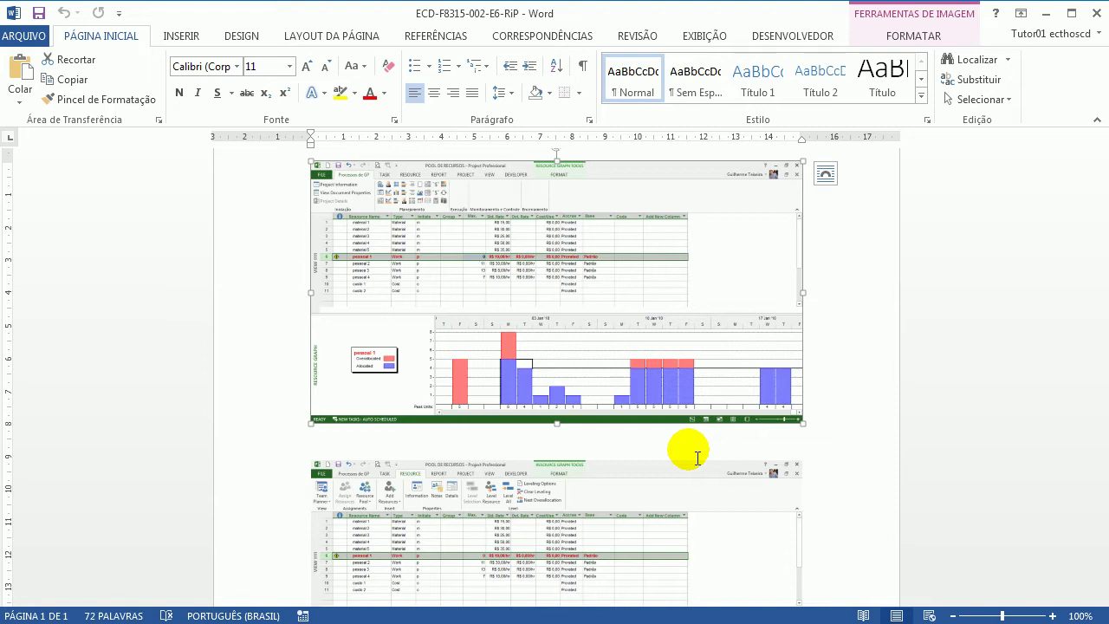
scroll(697, 457, "down", 2)
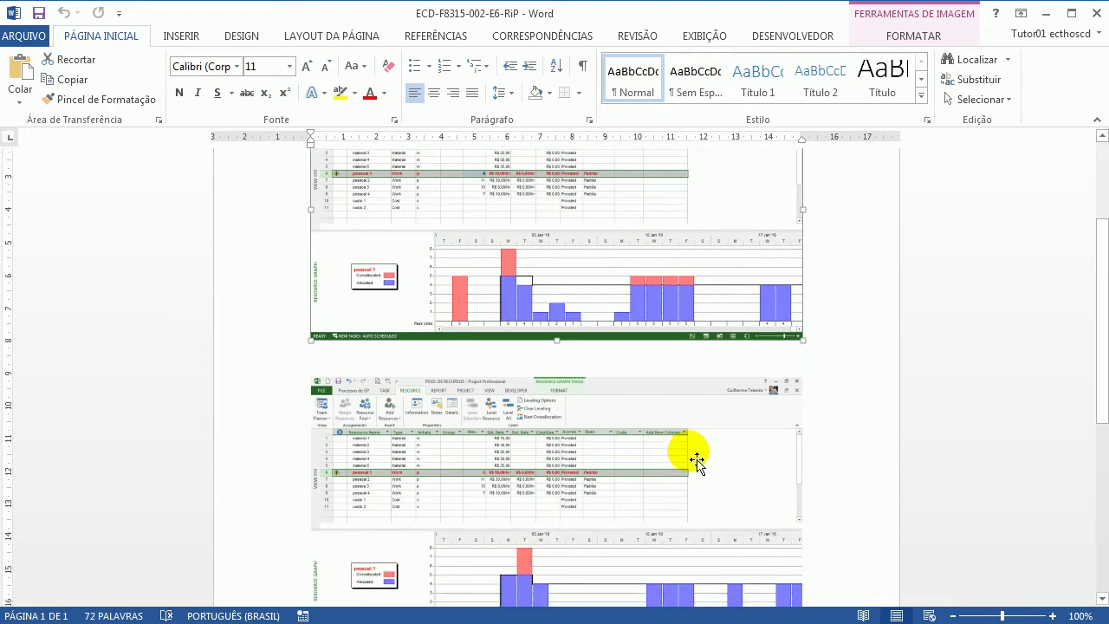
left_click(697, 464)
scroll(697, 463, "down", 2)
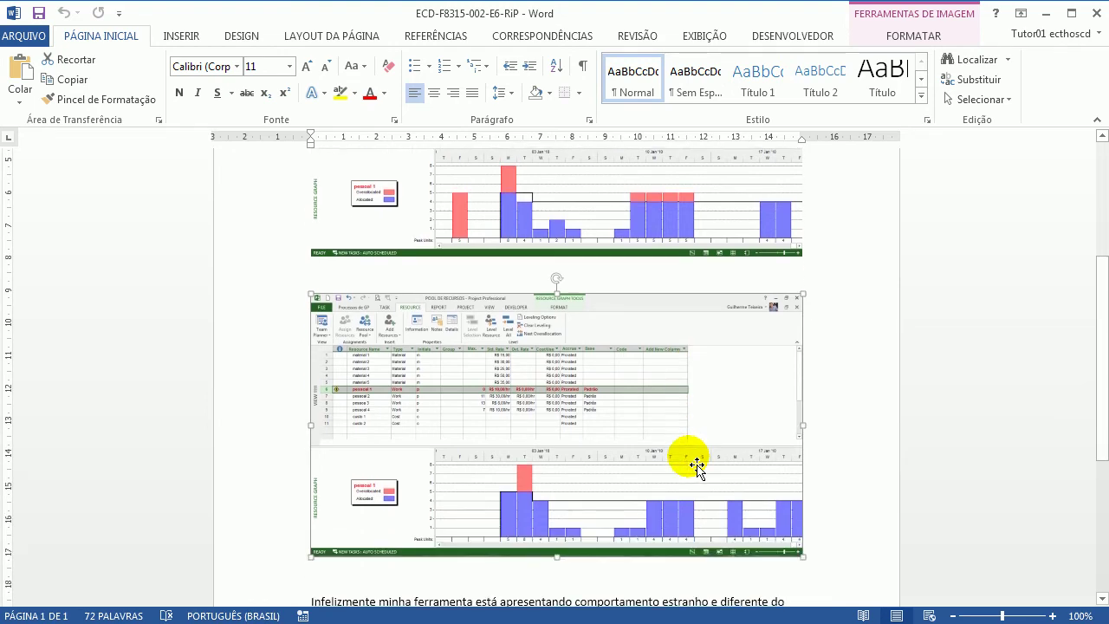
- Reread the closing paragraph's remark about resource levelling and check it against both resource graph screenshots
scroll(697, 468, "down", 4)
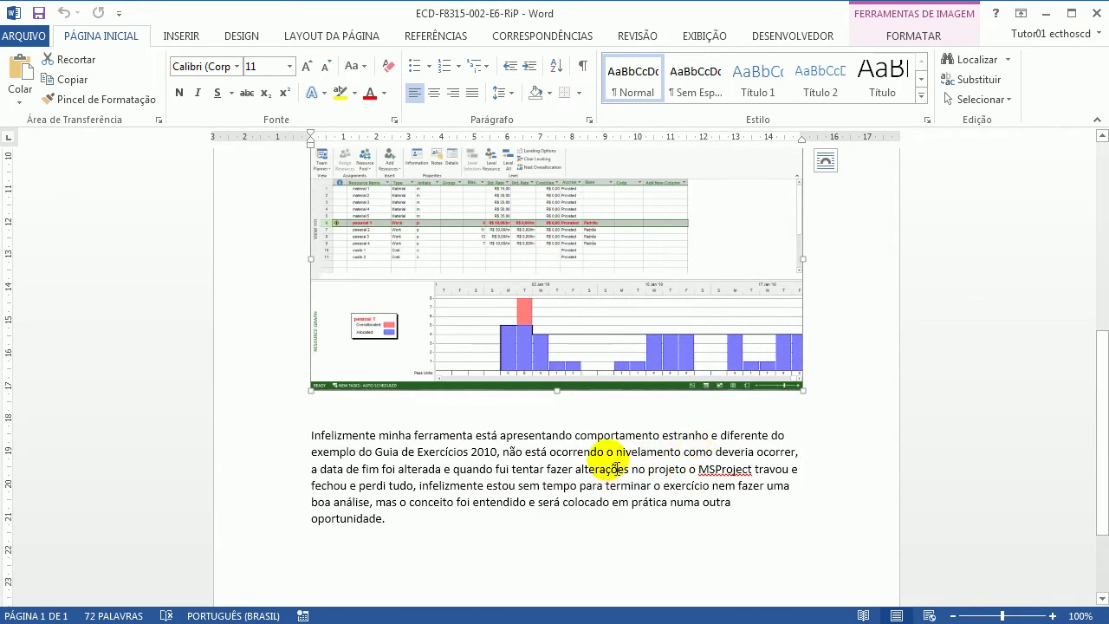
left_click_drag(549, 452, 719, 451)
left_click(718, 451)
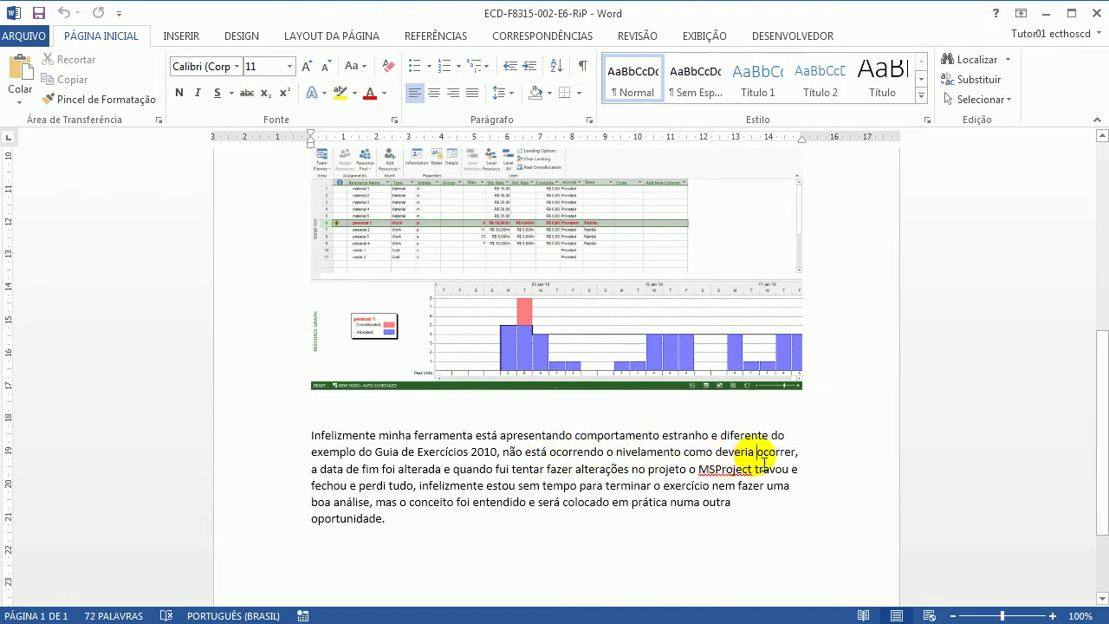
scroll(760, 465, "up", 4)
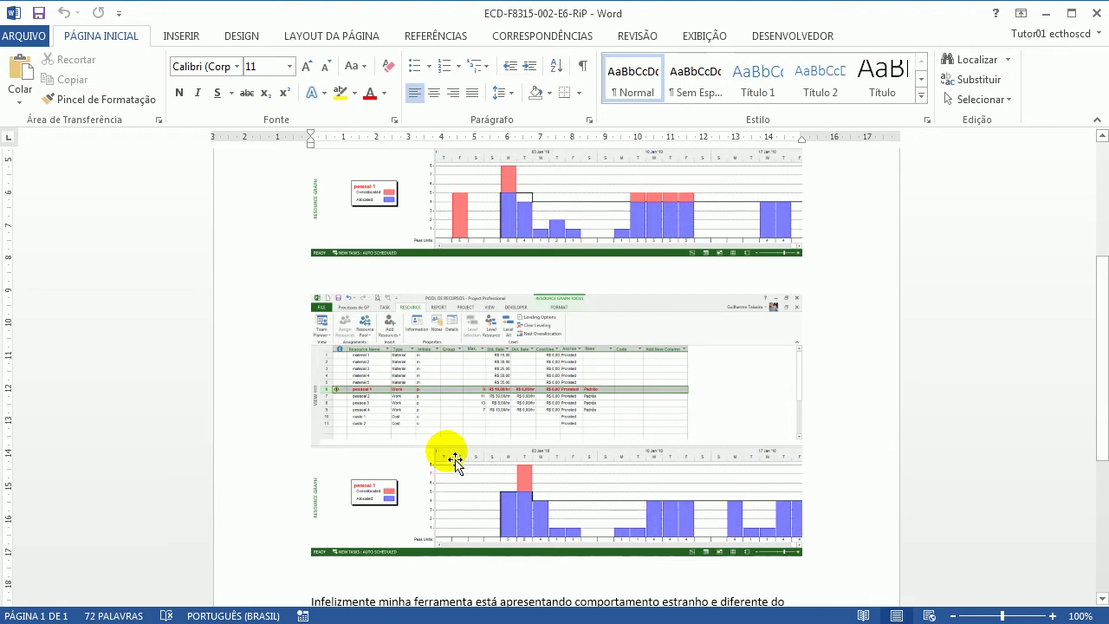
scroll(475, 427, "up", 6)
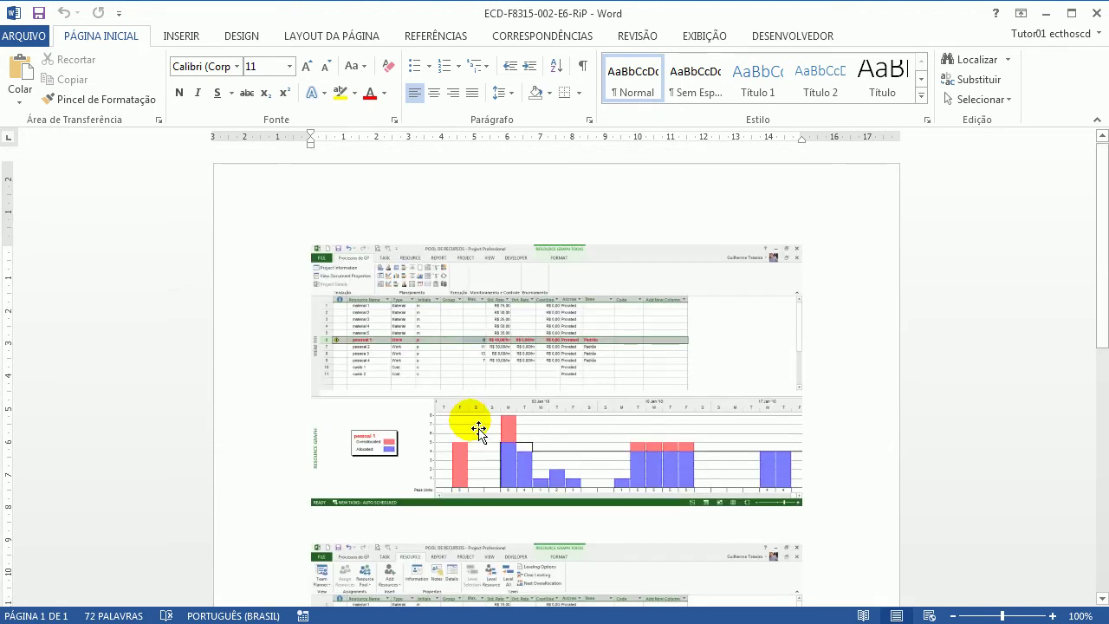